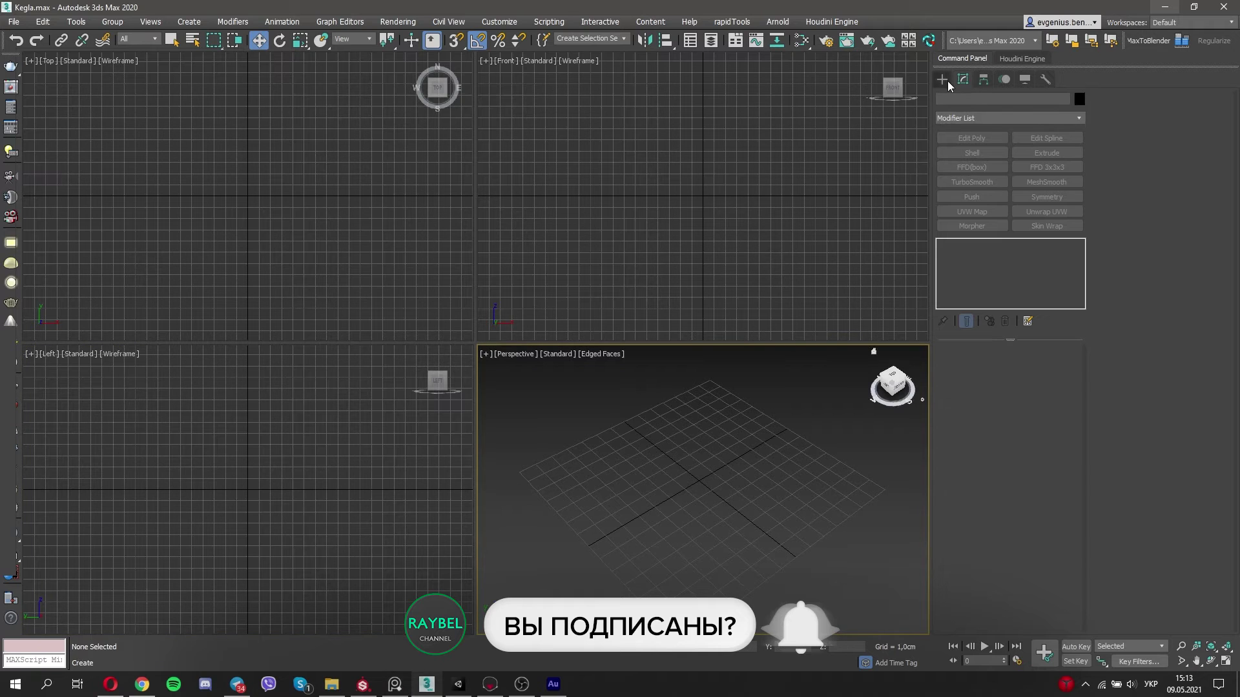
# Create a plane with 1×1 length/width segments and apply the oneRef.png image to it.
pyautogui.click(942, 98)
pyautogui.click(1032, 211)
pyautogui.moveTo(710, 362); pyautogui.dragTo(672, 589)
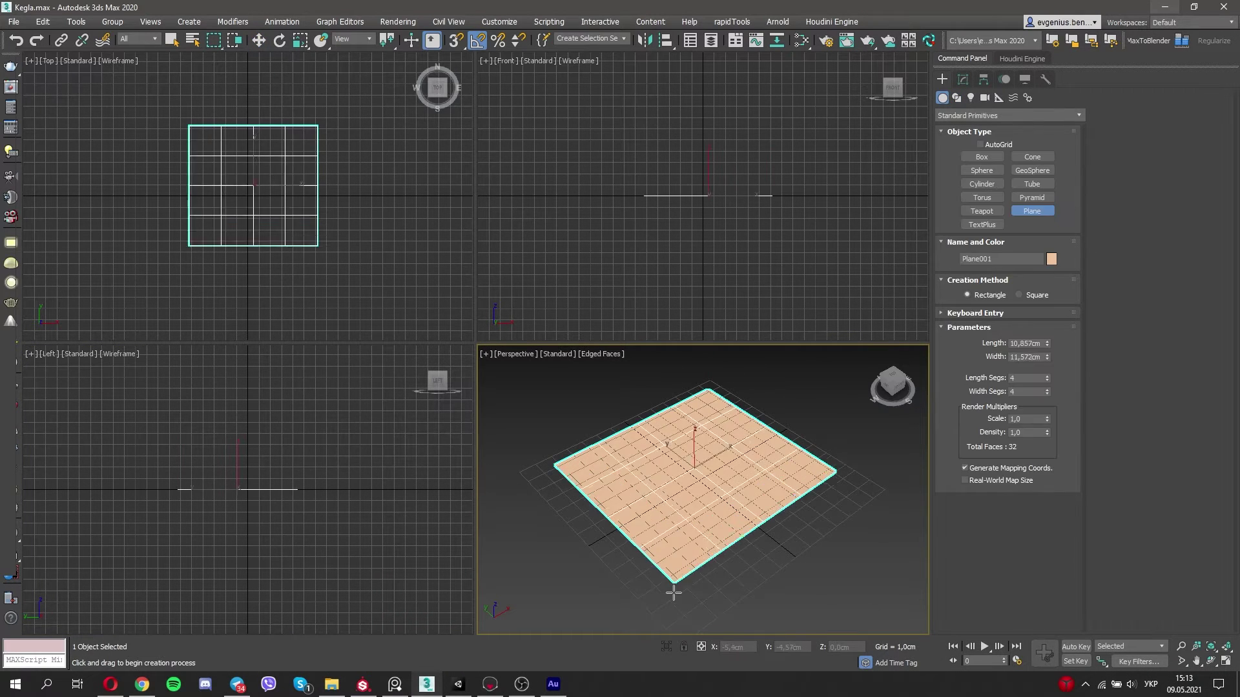
pyautogui.click(963, 79)
pyautogui.rightClick(1046, 402)
pyautogui.rightClick(1047, 416)
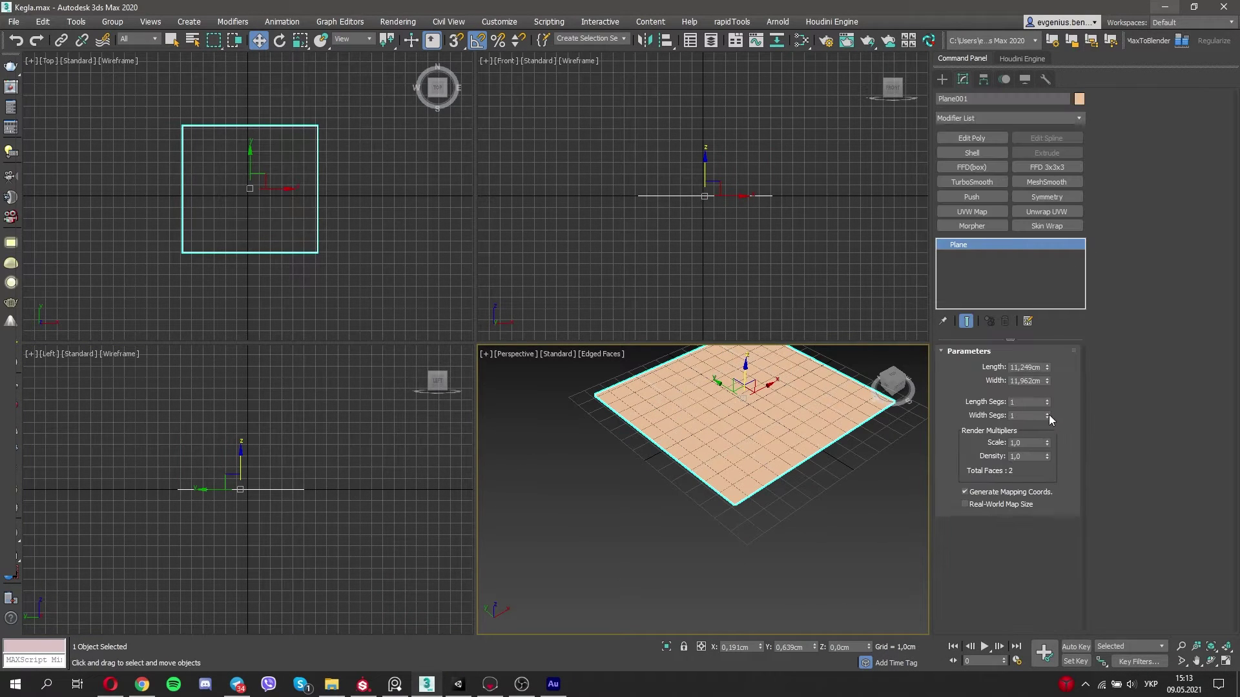
pyautogui.click(331, 684)
pyautogui.moveTo(181, 150); pyautogui.dragTo(749, 445)
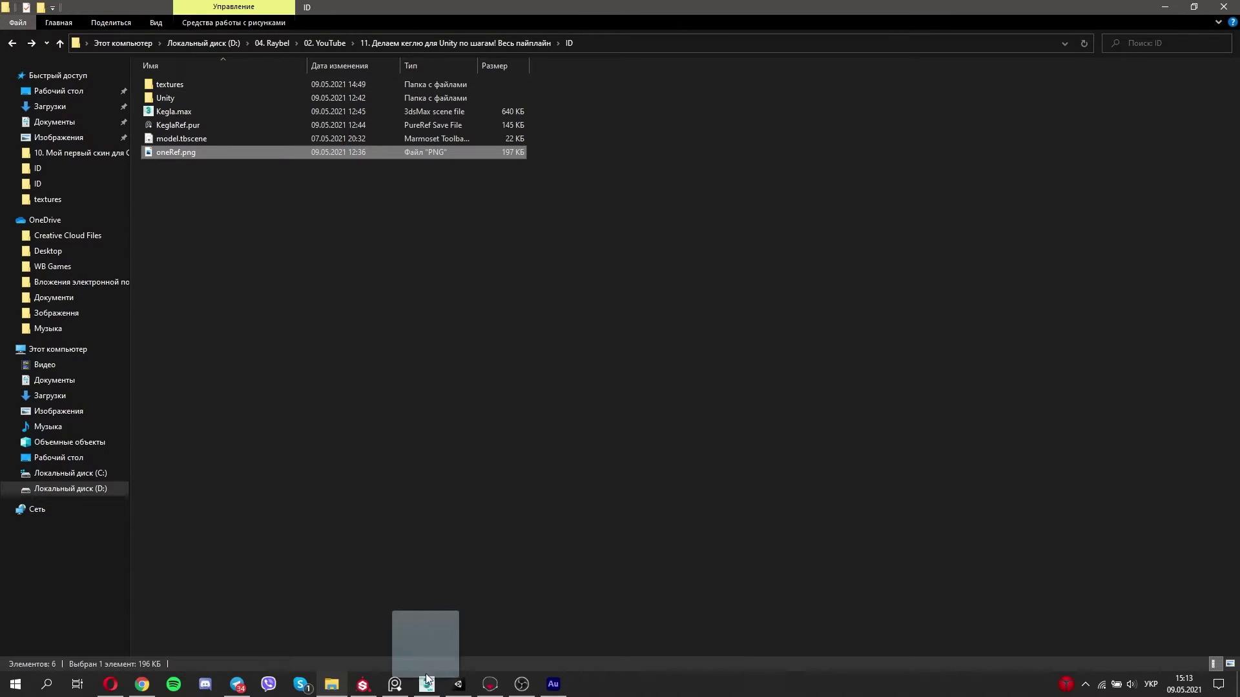
# Rename the plane to 'ref' in the scene object list.
pyautogui.click(711, 40)
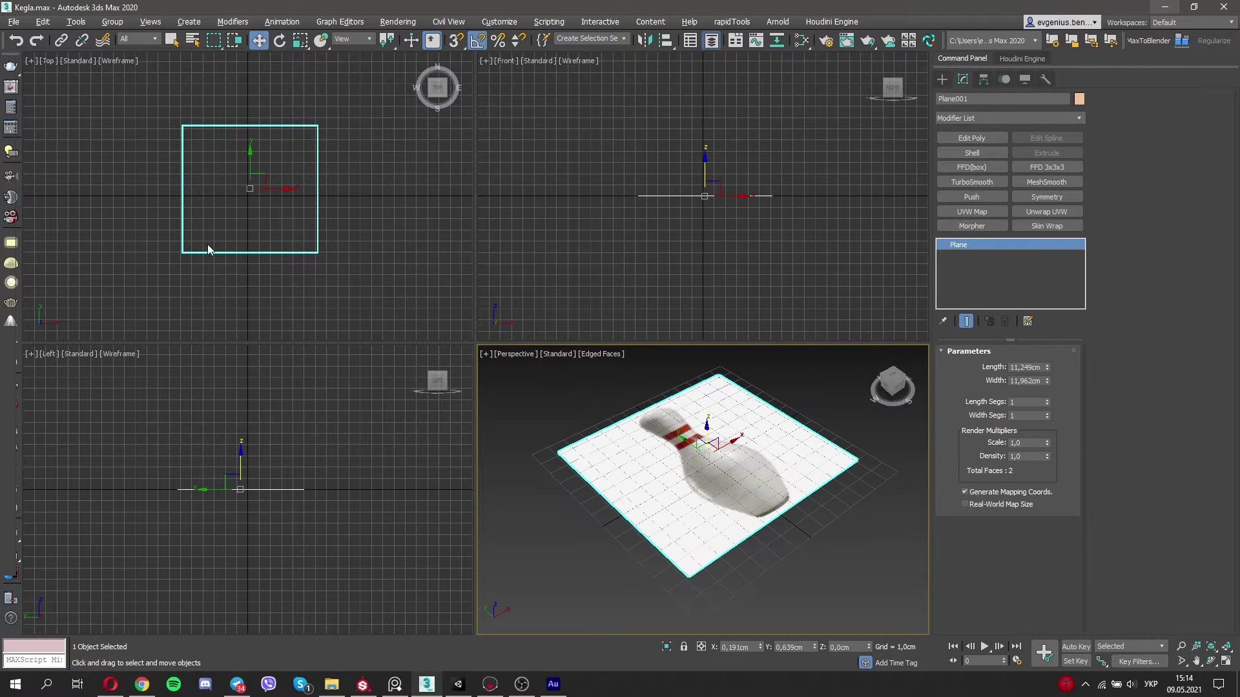
pyautogui.rightClick(102, 122)
pyautogui.click(137, 169)
pyautogui.hotkey('alt', 'shift')
pyautogui.write('куа')
pyautogui.hotkey('alt', 'shift')
pyautogui.rightClick(102, 122)
pyautogui.click(134, 167)
pyautogui.write('ref')
# Rotate the ref plane 90° so it stands upright.
pyautogui.hotkey('alt', 'w')
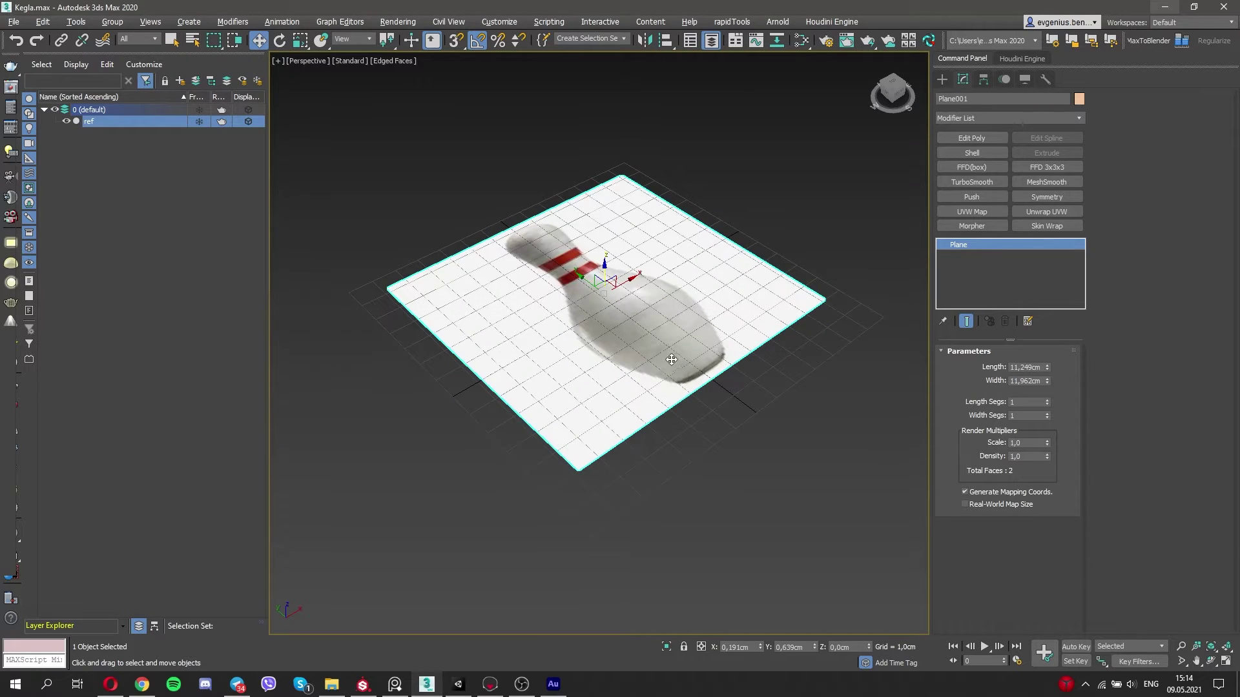
pyautogui.press('e')
pyautogui.moveTo(615, 280); pyautogui.dragTo(615, 213)
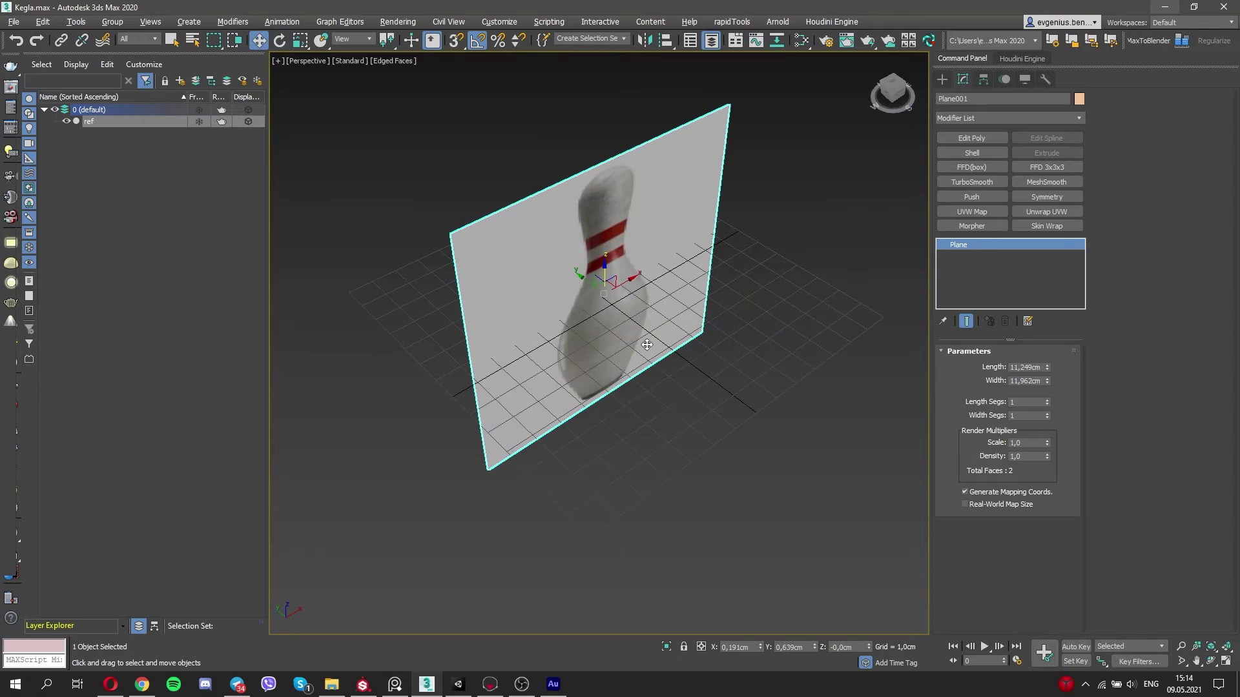
pyautogui.press('w')
pyautogui.keyDown('alt'); pyautogui.moveTo(516, 419); pyautogui.dragTo(495, 506, button='middle'); pyautogui.keyUp('alt')
# Check oneRef.png's pixel dimensions and set the plane's Width to 194 cm.
pyautogui.hotkey('alt', 'Return')
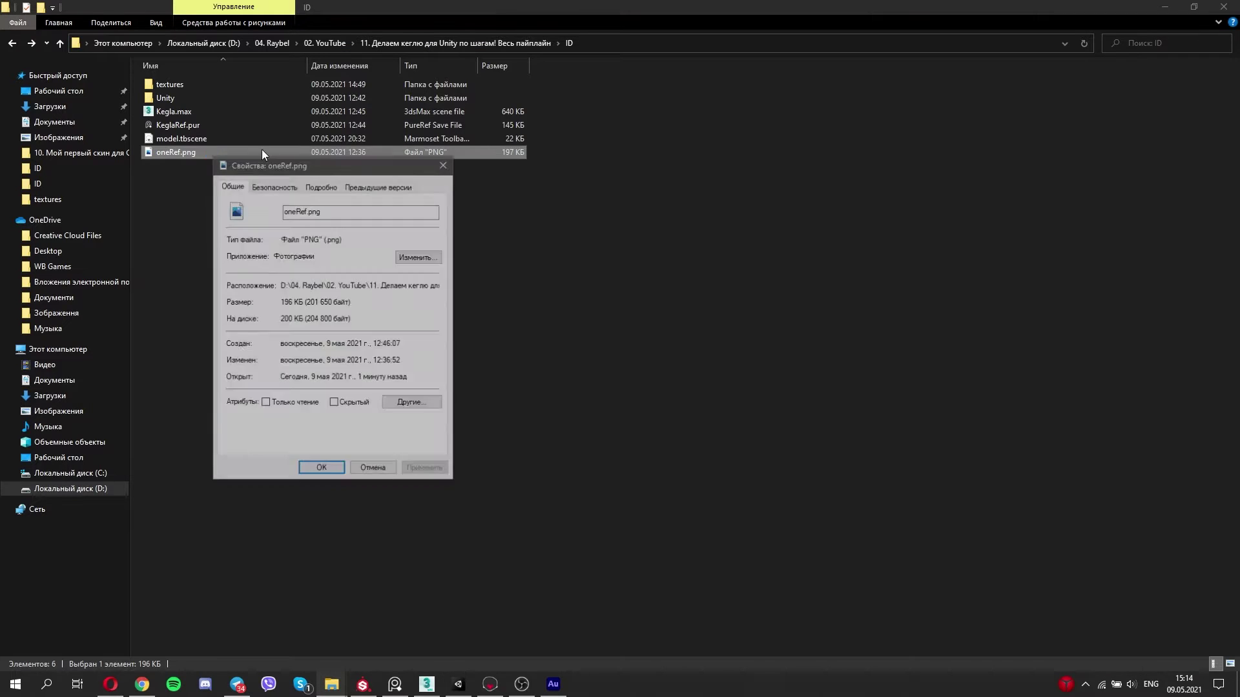
pyautogui.click(321, 185)
pyautogui.click(445, 163)
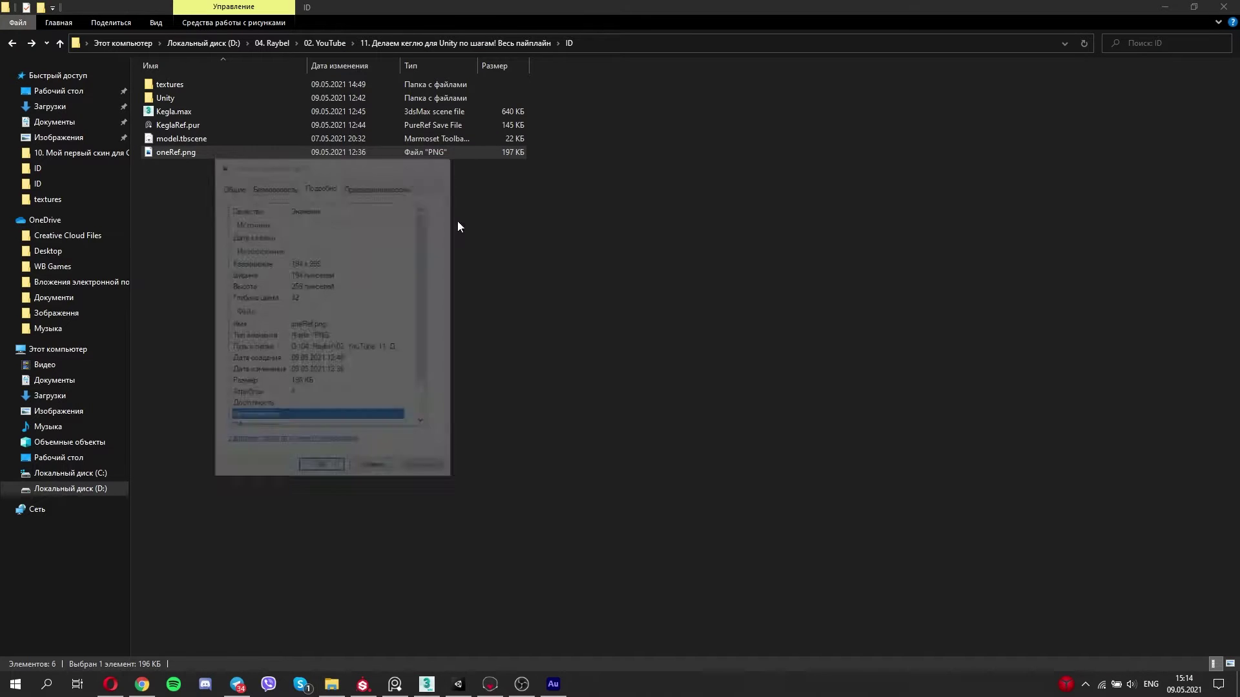
pyautogui.click(427, 684)
pyautogui.write('194')
pyautogui.press('Return')
pyautogui.doubleClick(1029, 367)
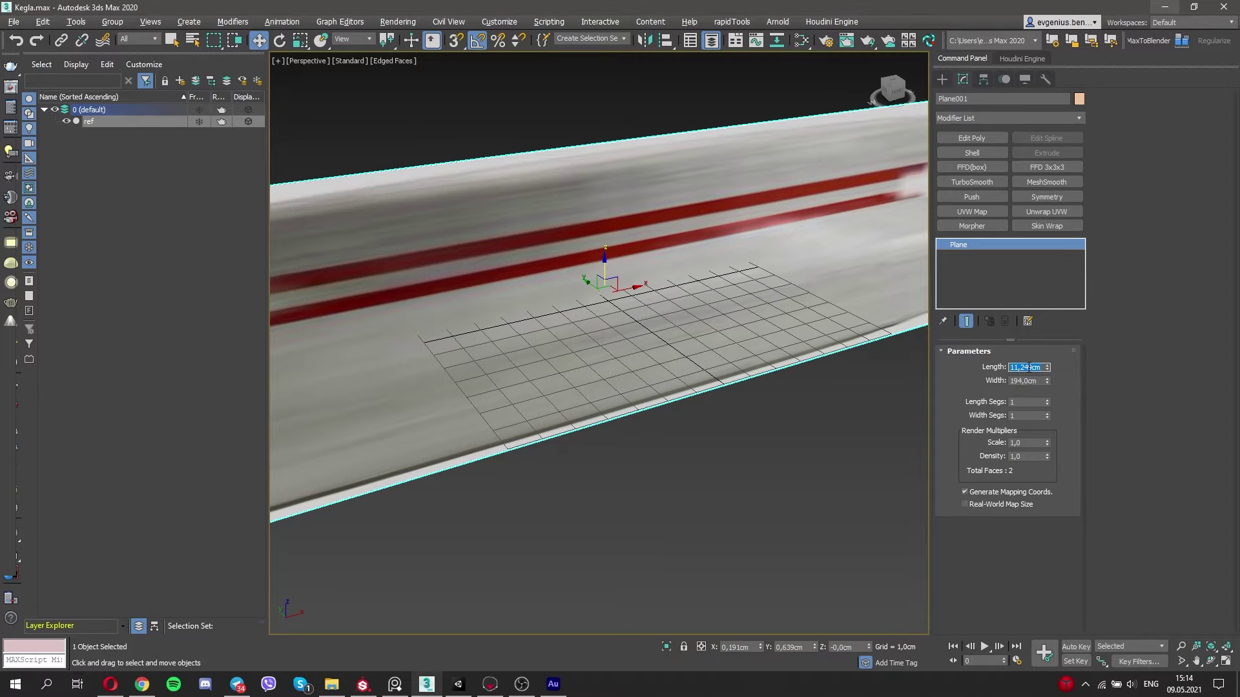
# Set the ref plane's Length to 259 cm and view it textured in the Front view.
pyautogui.write('259')
pyautogui.press('Return')
pyautogui.press('z')
pyautogui.hotkey('alt', 'w')
pyautogui.hotkey('alt', 'w')
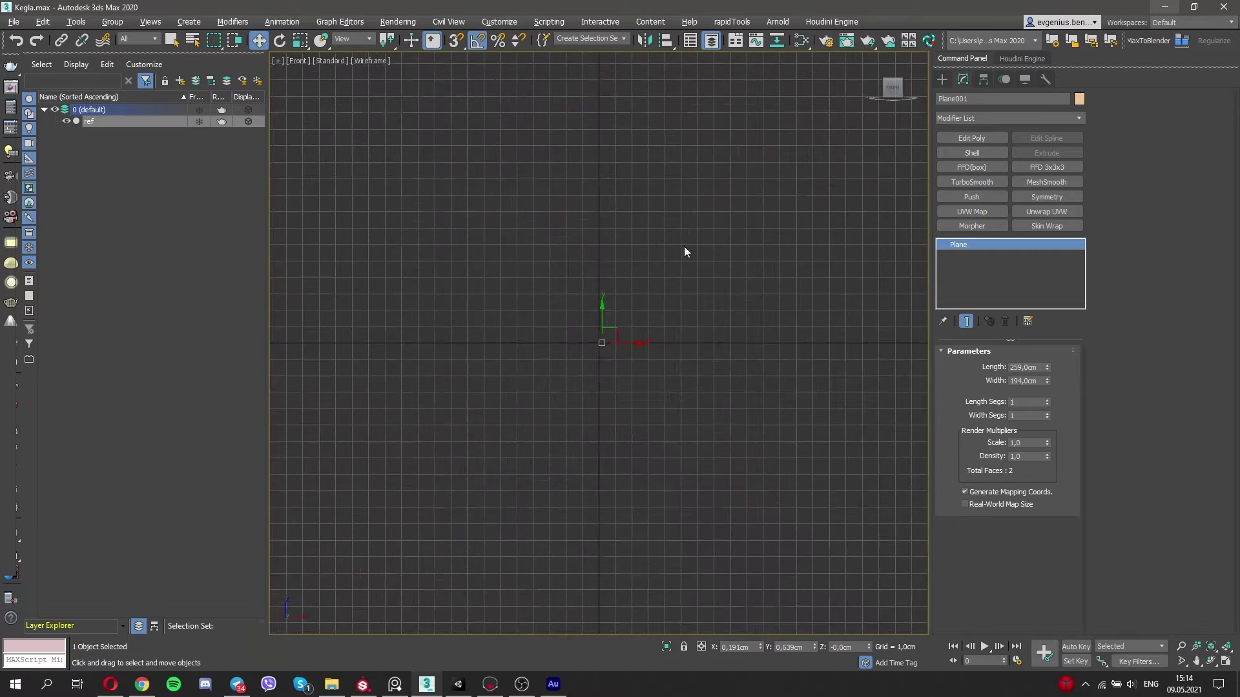
pyautogui.press('F3')
pyautogui.press('z')
pyautogui.press('r')
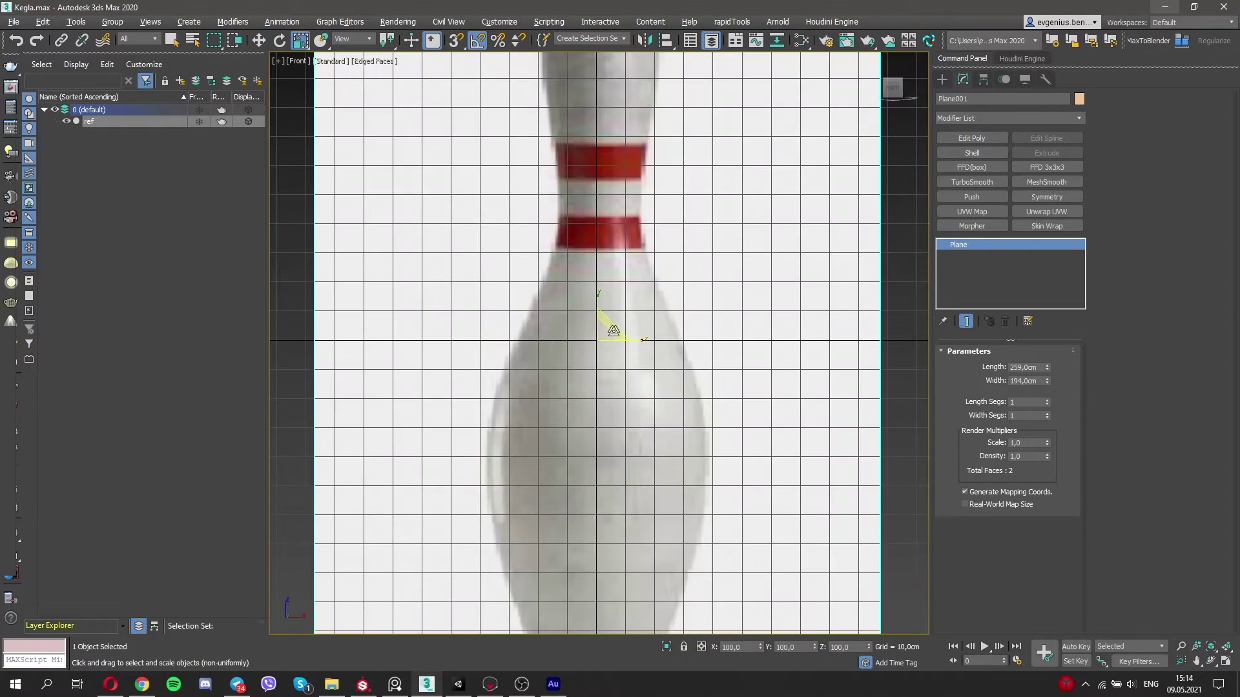
pyautogui.scroll(-5, 612, 333)
# Inspect the plane in Perspective and Front views, then hide the grid.
pyautogui.press('w')
pyautogui.press('p')
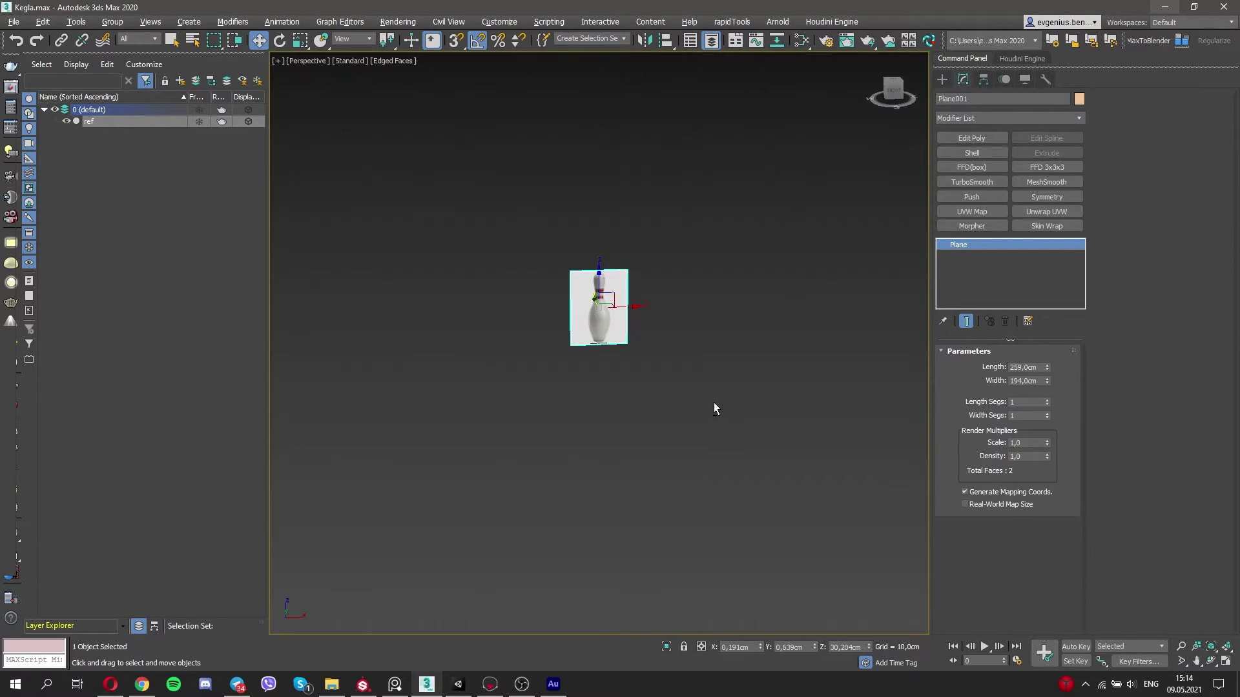
pyautogui.press('z')
pyautogui.keyDown('alt'); pyautogui.moveTo(710, 412); pyautogui.dragTo(551, 316, button='middle'); pyautogui.keyUp('alt')
pyautogui.press('r')
pyautogui.press('w')
pyautogui.press('f')
pyautogui.press('z')
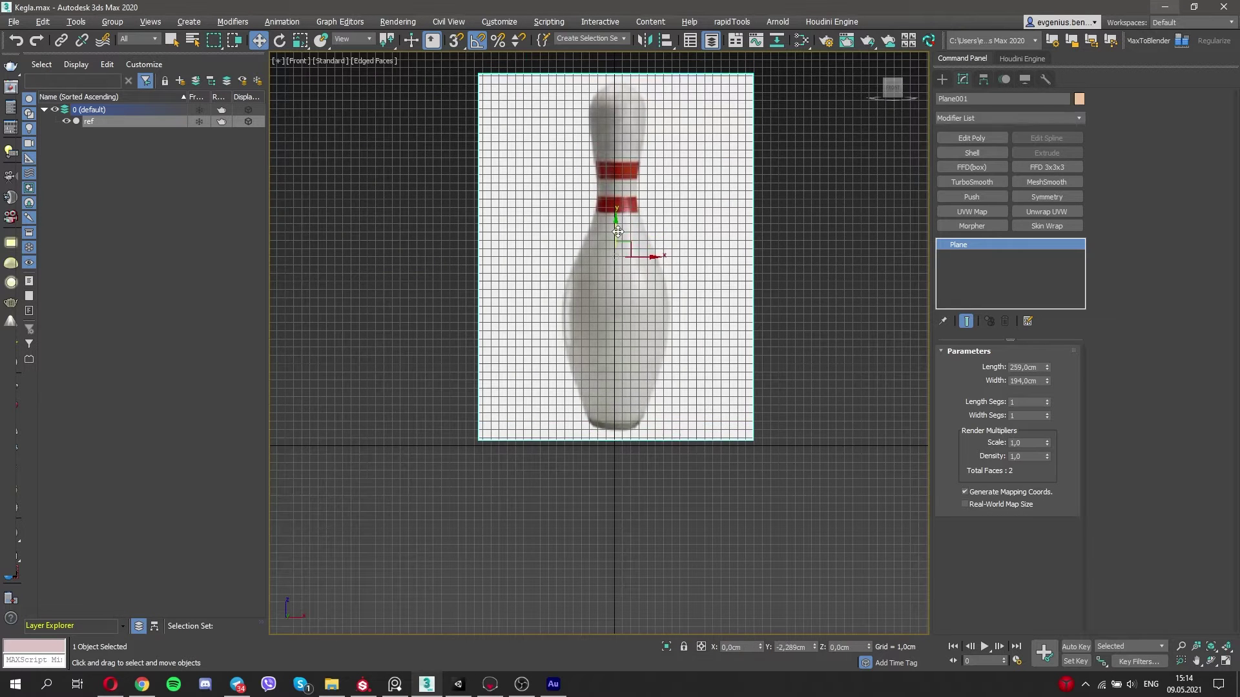
pyautogui.press('p')
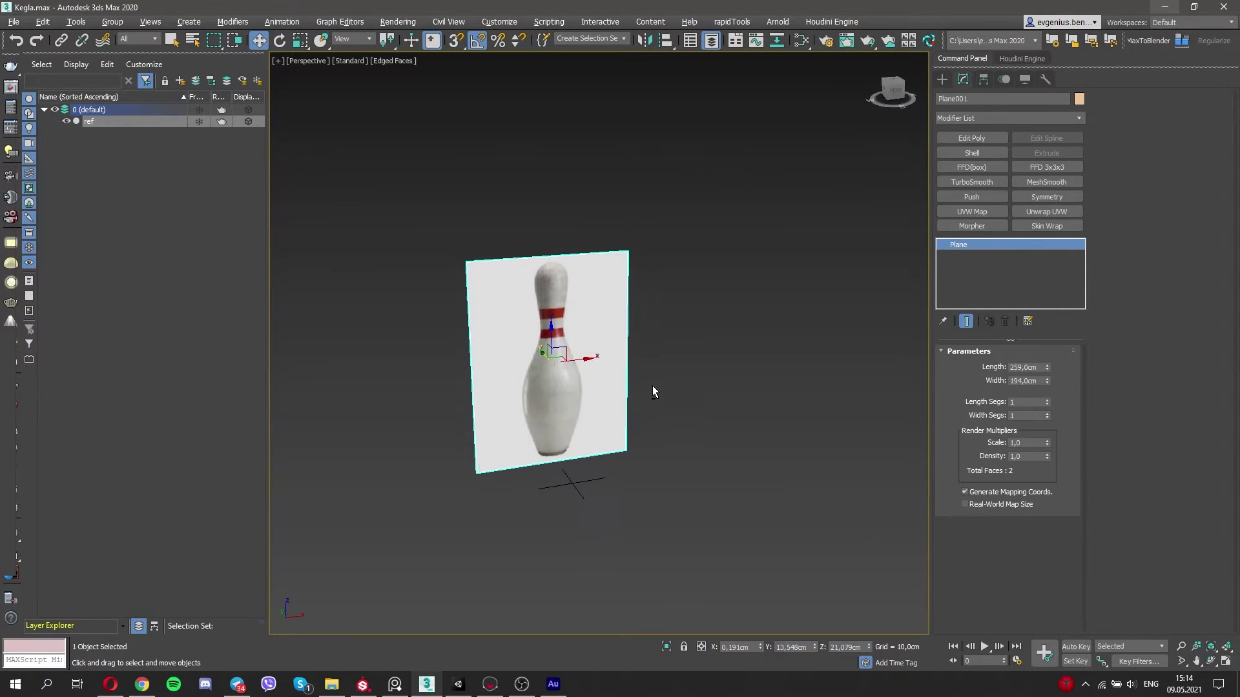
pyautogui.press('f')
pyautogui.press('g')
pyautogui.click(942, 79)
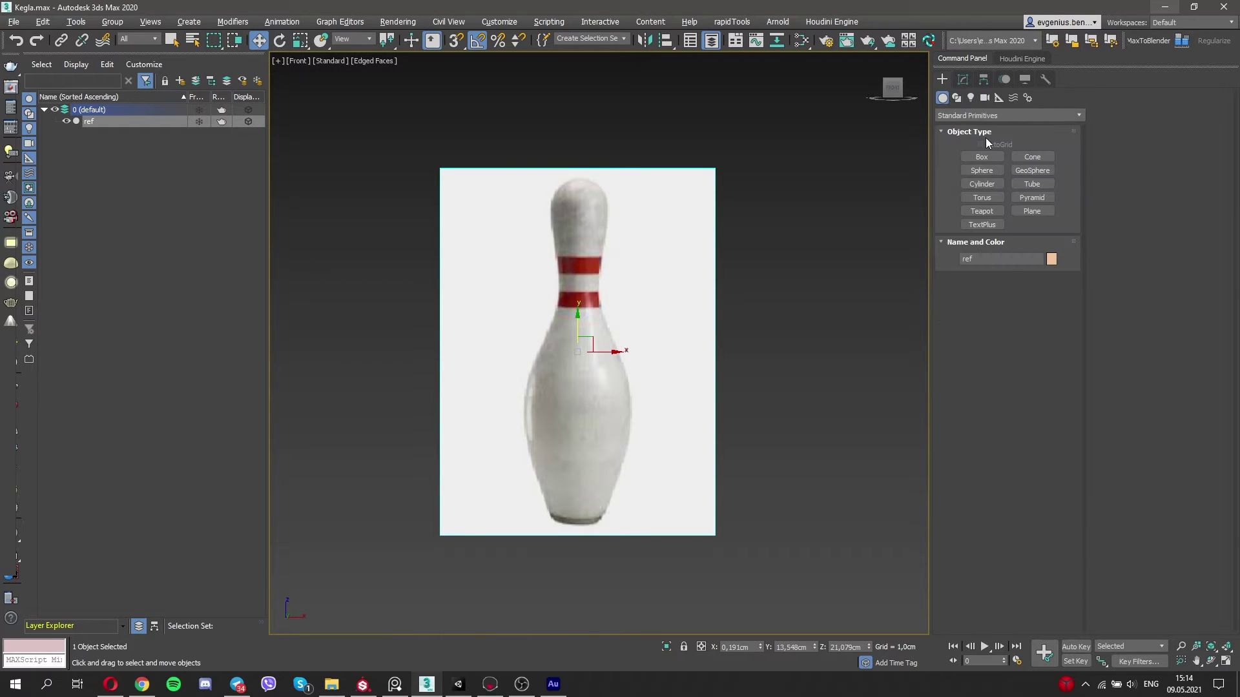
# Start a line at the base centre and trace the pin's right edge up to the red band.
pyautogui.click(981, 168)
pyautogui.scroll(8, 589, 524)
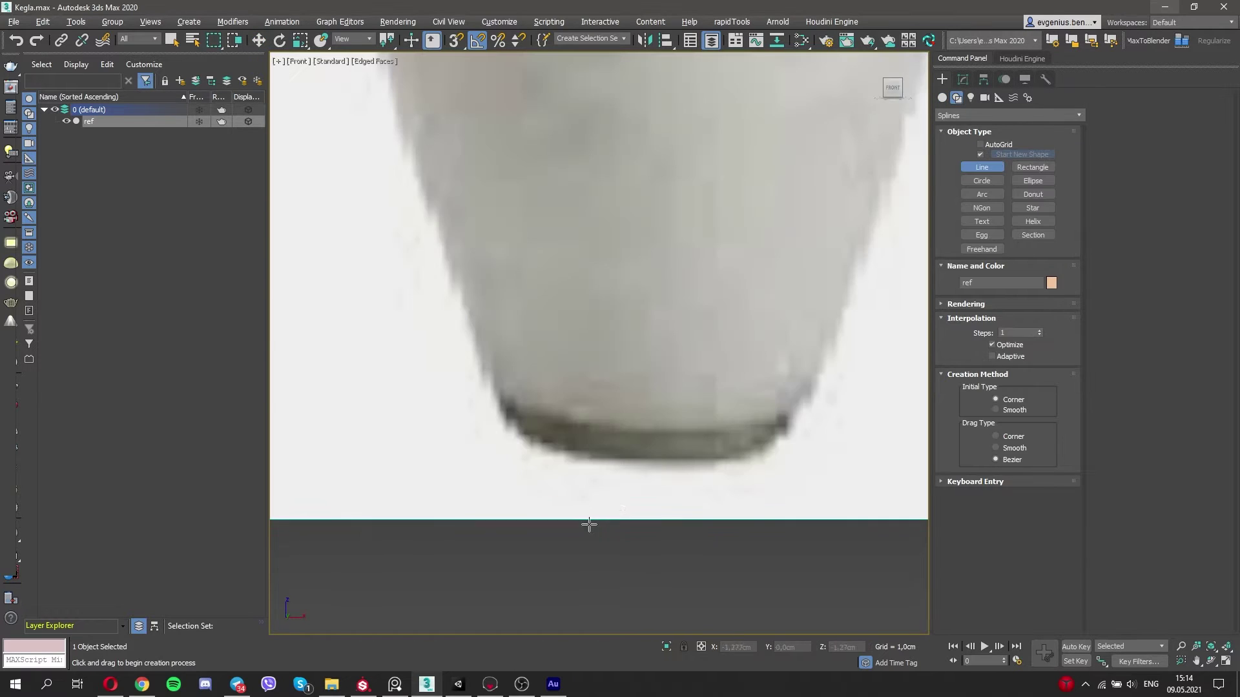
pyautogui.moveTo(654, 461); pyautogui.dragTo(592, 477, button='middle')
pyautogui.click(589, 477)
pyautogui.click(727, 475)
pyautogui.click(817, 231)
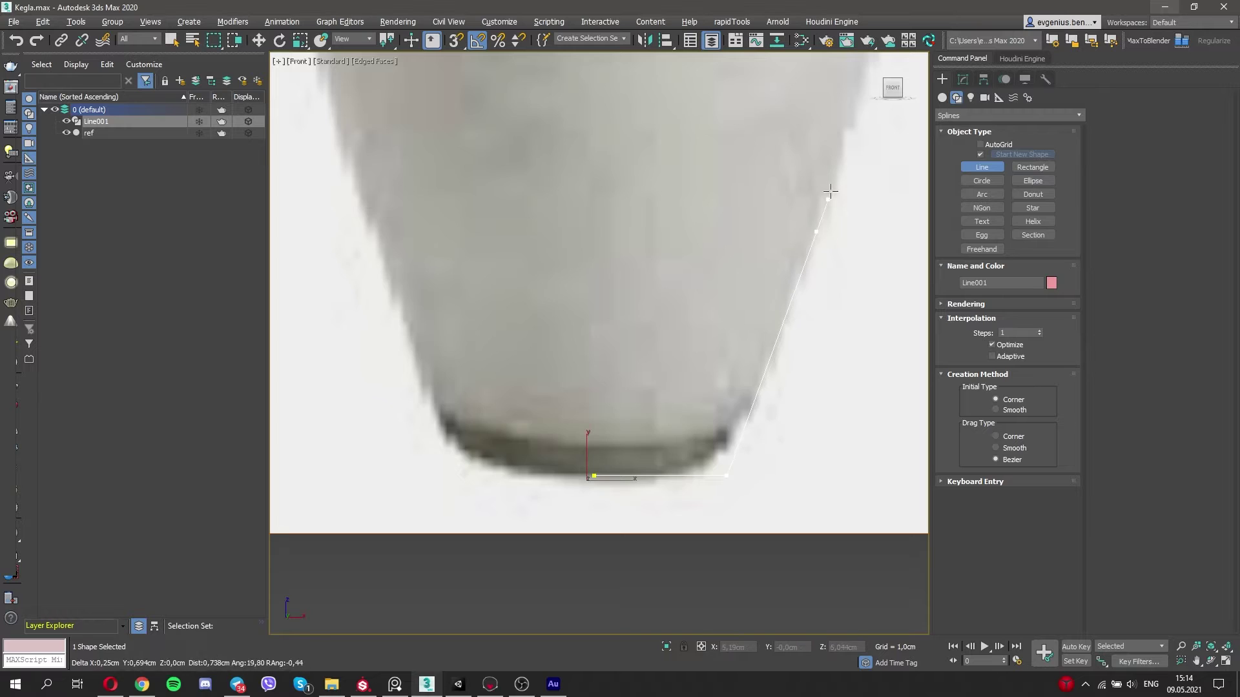
pyautogui.moveTo(830, 191); pyautogui.dragTo(768, 486, button='middle')
pyautogui.click(760, 445)
pyautogui.click(764, 365)
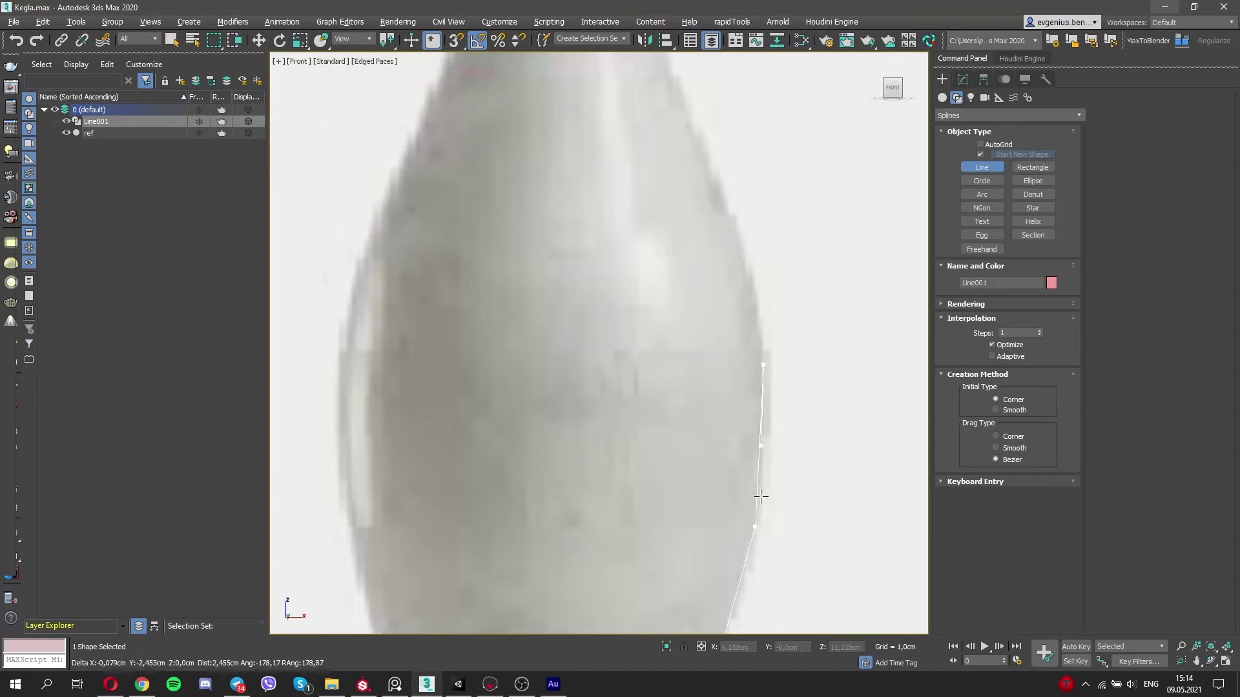
pyautogui.click(718, 187)
pyautogui.moveTo(720, 189); pyautogui.dragTo(770, 516, button='middle')
pyautogui.click(673, 187)
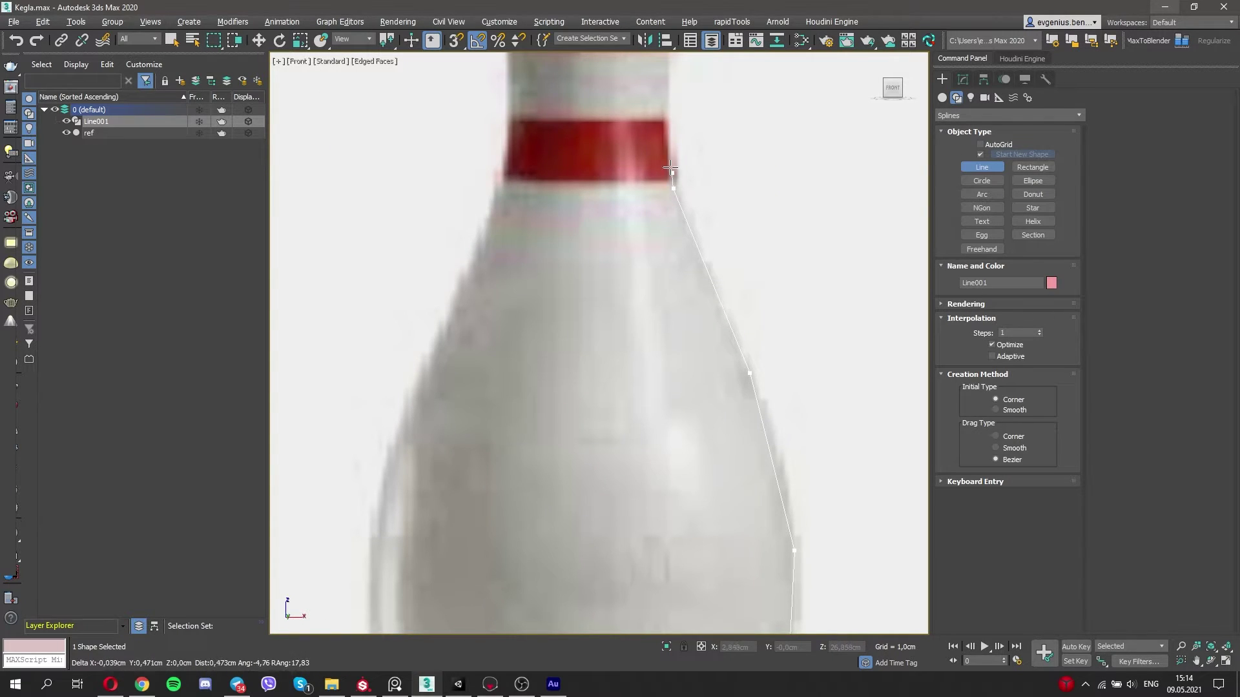
pyautogui.click(668, 119)
pyautogui.moveTo(669, 161); pyautogui.dragTo(701, 351, button='middle')
# Continue the line over the band and head to the top centre, then finish it.
pyautogui.click(700, 234)
pyautogui.click(711, 170)
pyautogui.moveTo(710, 172); pyautogui.dragTo(710, 347, button='middle')
pyautogui.click(728, 217)
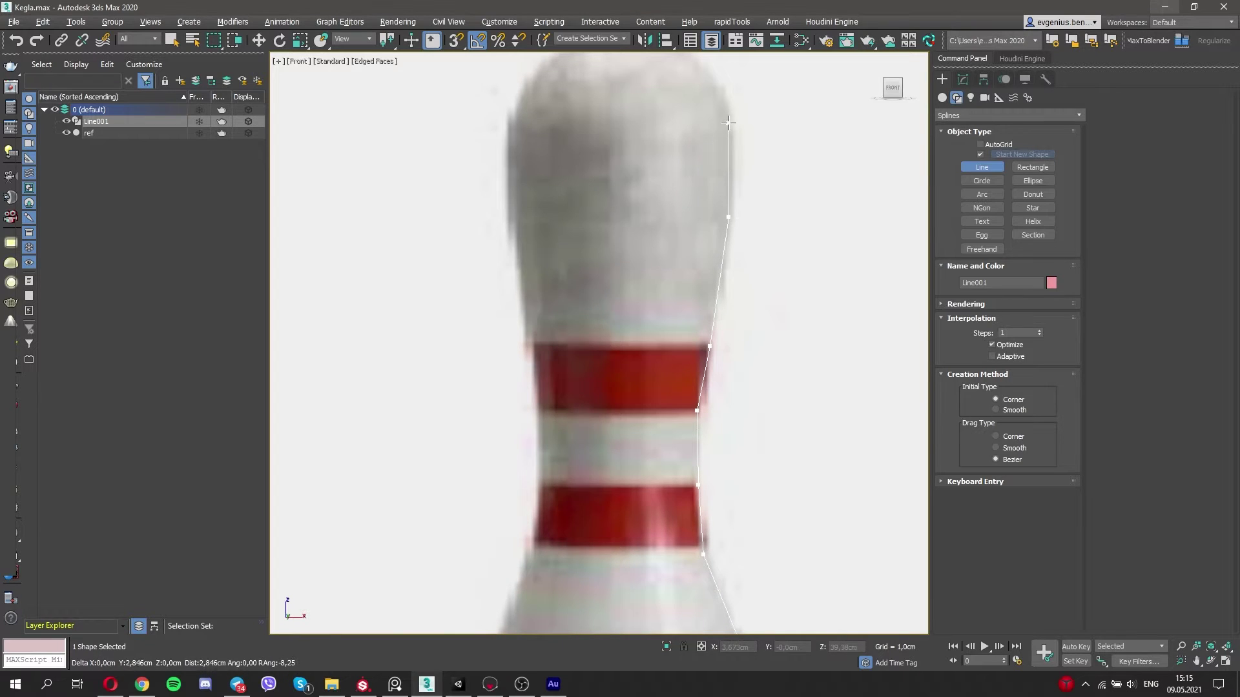
pyautogui.click(728, 123)
pyautogui.moveTo(728, 125); pyautogui.dragTo(729, 265, button='middle')
pyautogui.click(700, 195)
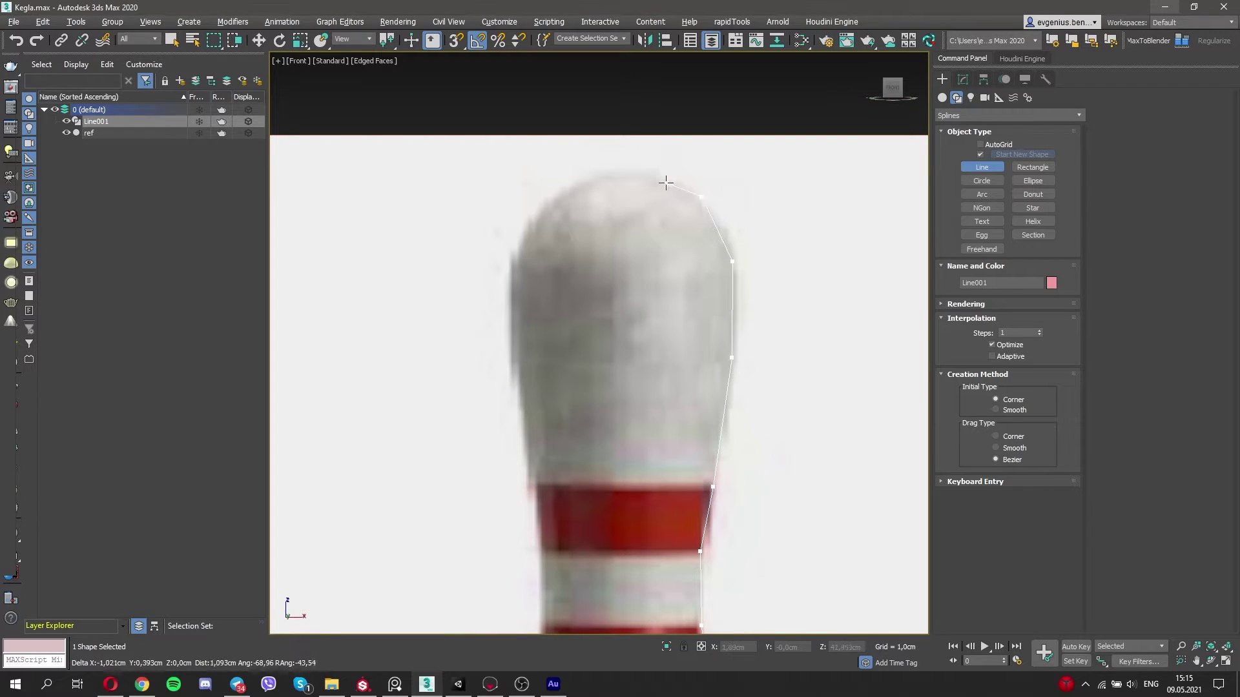
pyautogui.click(628, 171)
pyautogui.rightClick(628, 171)
pyautogui.scroll(-2, 646, 387)
pyautogui.moveTo(645, 504); pyautogui.dragTo(646, 193, button='middle')
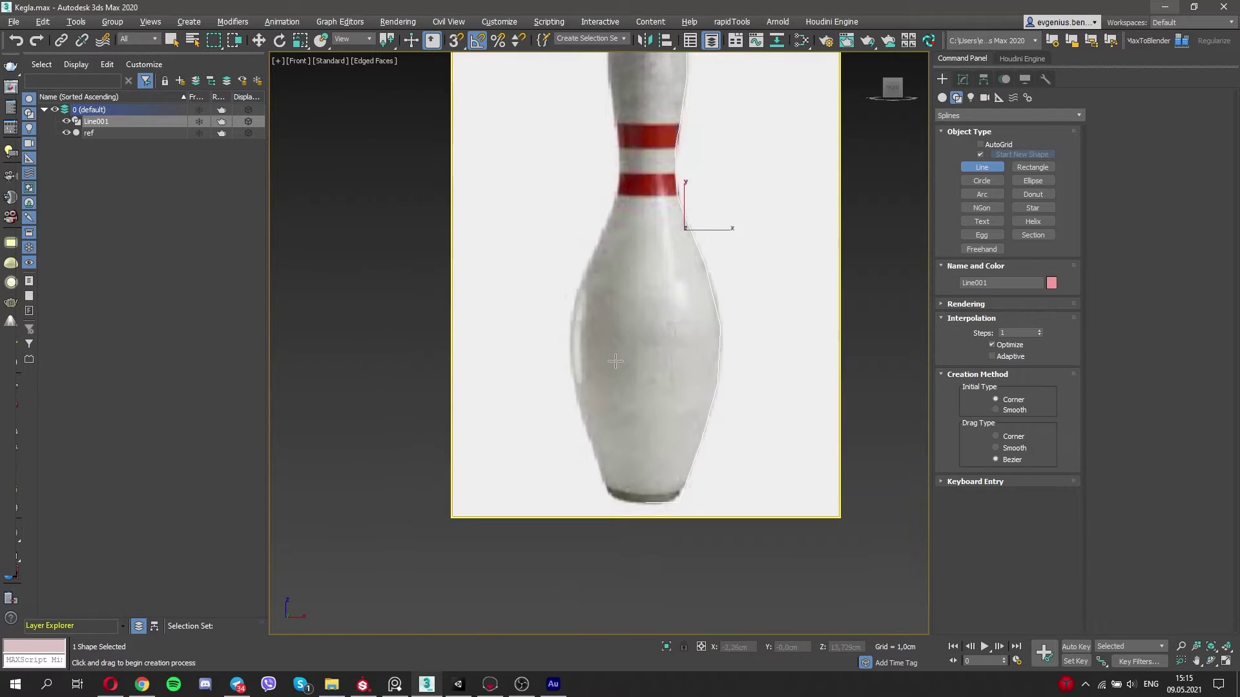
pyautogui.scroll(2, 648, 499)
pyautogui.press('1')
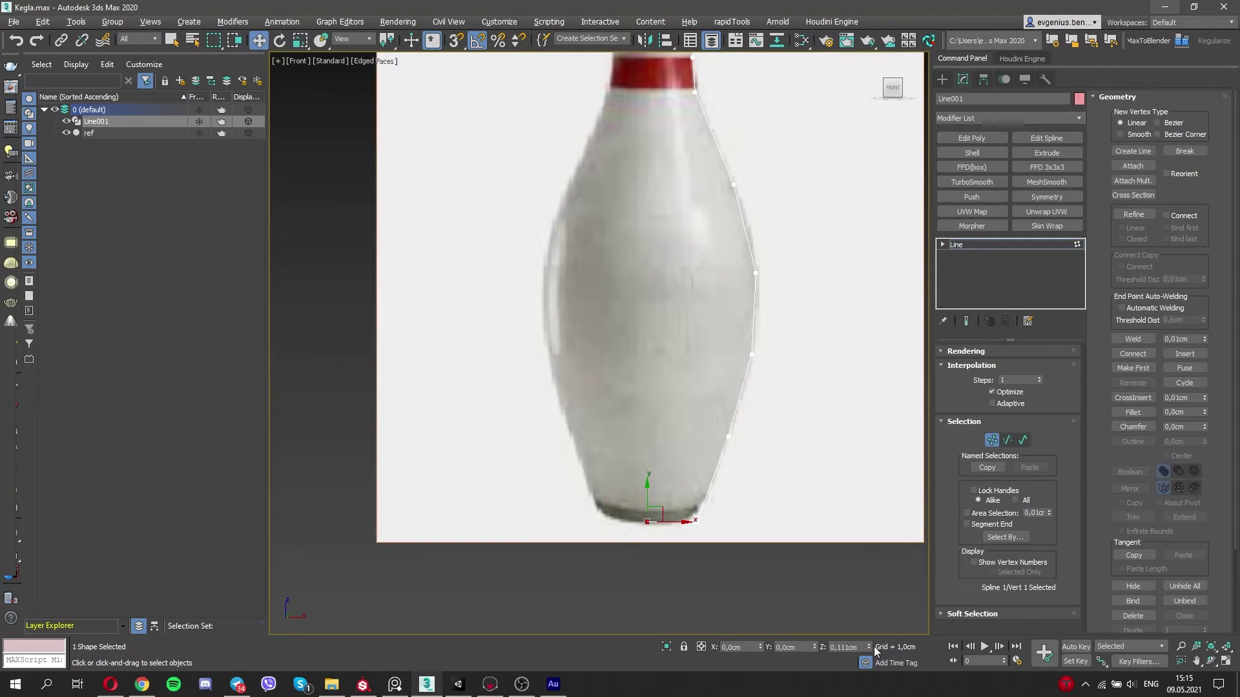
# Make all Line001 vertices except the two base ones Smooth.
pyautogui.moveTo(646, 71); pyautogui.dragTo(606, 413, button='middle')
pyautogui.click(625, 171)
pyautogui.rightClick(762, 647)
pyautogui.moveTo(615, 312)
pyautogui.mouseDown(button='middle')
pyautogui.moveTo(610, 39)
pyautogui.moveTo(633, 233)
pyautogui.mouseUp(button='middle')
pyautogui.click(584, 543)
pyautogui.scroll(-3, 624, 138)
pyautogui.scroll(5, 628, 94)
pyautogui.hotkey('ctrl', 'a')
pyautogui.press('z')
pyautogui.keyDown('alt'); pyautogui.moveTo(658, 517); pyautogui.dragTo(601, 551); pyautogui.keyUp('alt')
pyautogui.rightClick(636, 359)
pyautogui.press('Escape')
pyautogui.rightClick(671, 452)
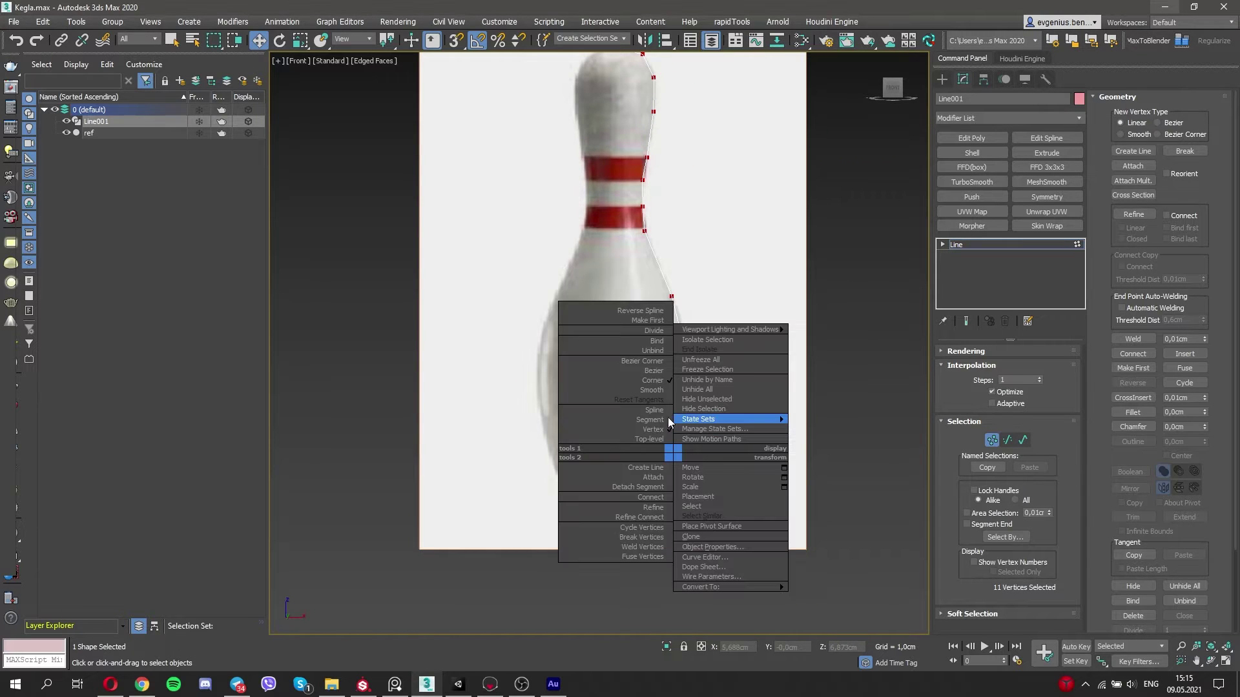
pyautogui.click(643, 390)
# Nudge vertices at the bands and head so the line hugs the pin outline.
pyautogui.scroll(4, 672, 510)
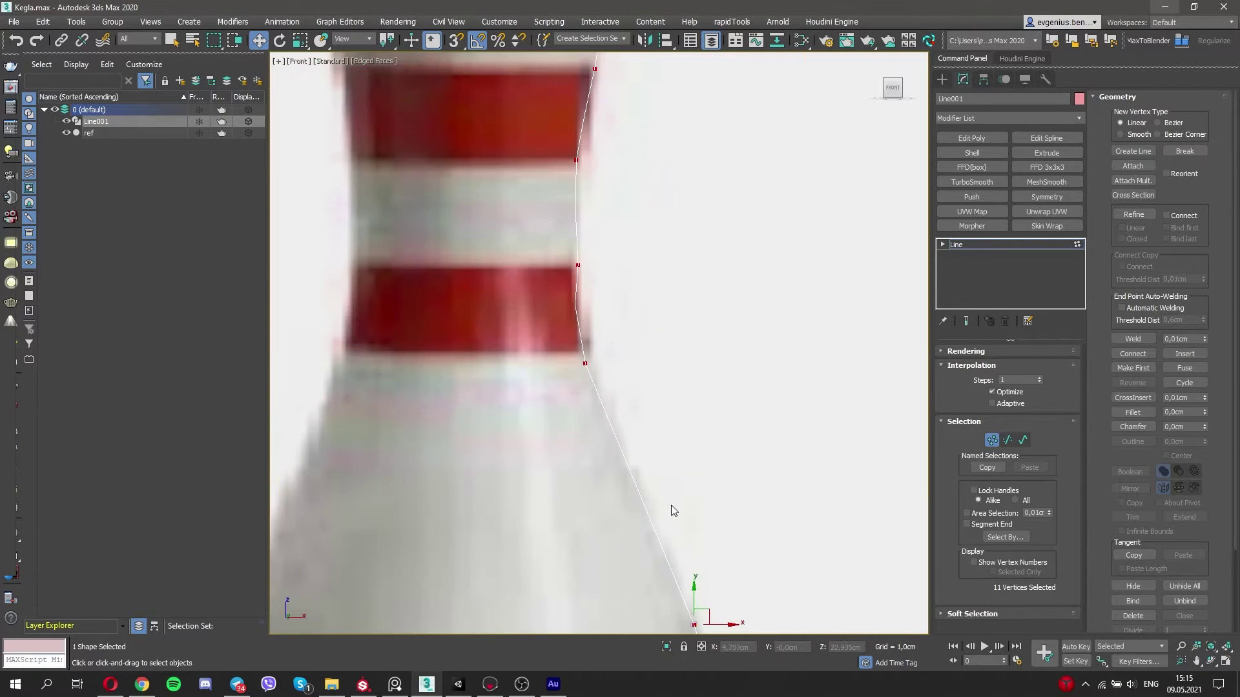
pyautogui.scroll(-3, 672, 510)
pyautogui.scroll(4, 620, 362)
pyautogui.click(639, 478)
pyautogui.moveTo(664, 480); pyautogui.dragTo(668, 480)
pyautogui.click(628, 380)
pyautogui.click(626, 274)
pyautogui.moveTo(647, 273); pyautogui.dragTo(651, 271)
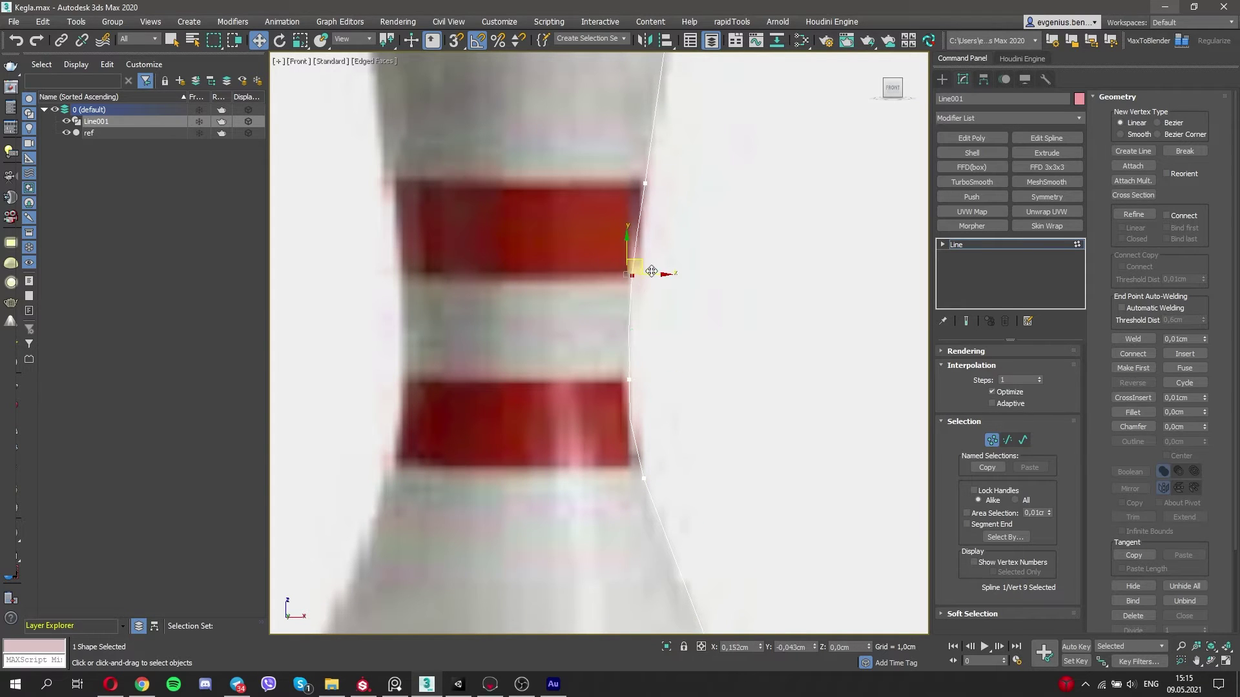
pyautogui.click(644, 183)
pyautogui.moveTo(645, 194); pyautogui.dragTo(594, 527, button='middle')
pyautogui.click(619, 335)
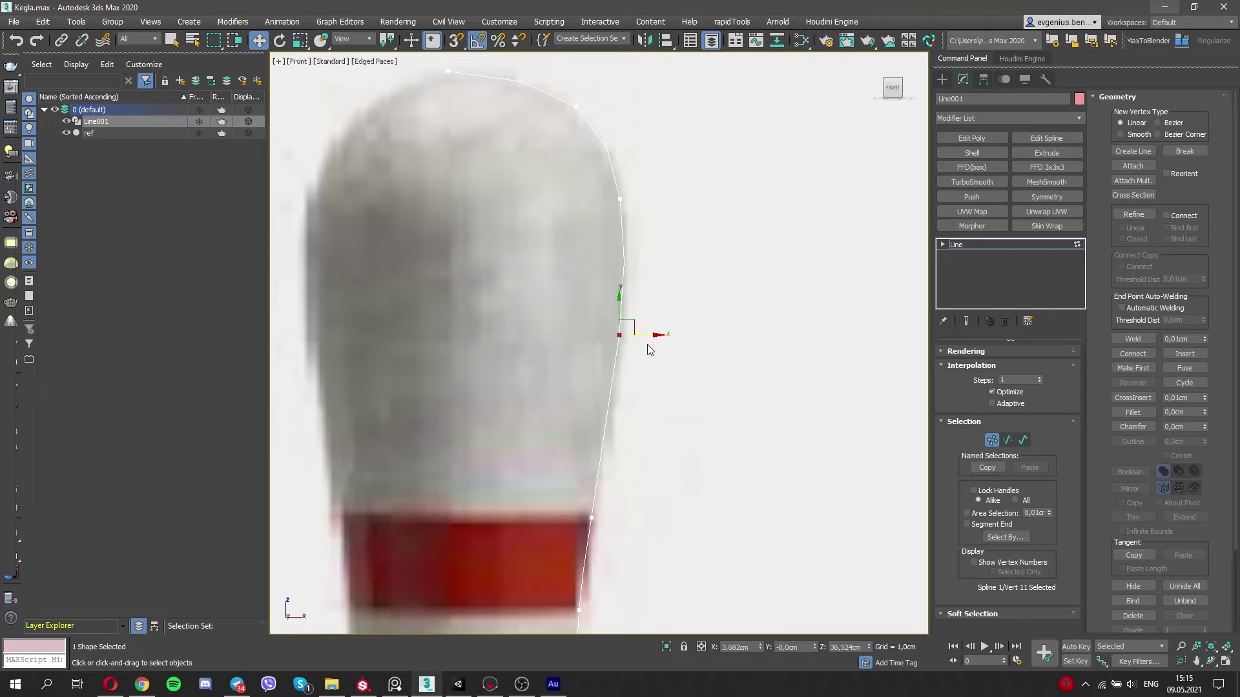
pyautogui.moveTo(656, 335); pyautogui.dragTo(660, 336)
pyautogui.click(576, 105)
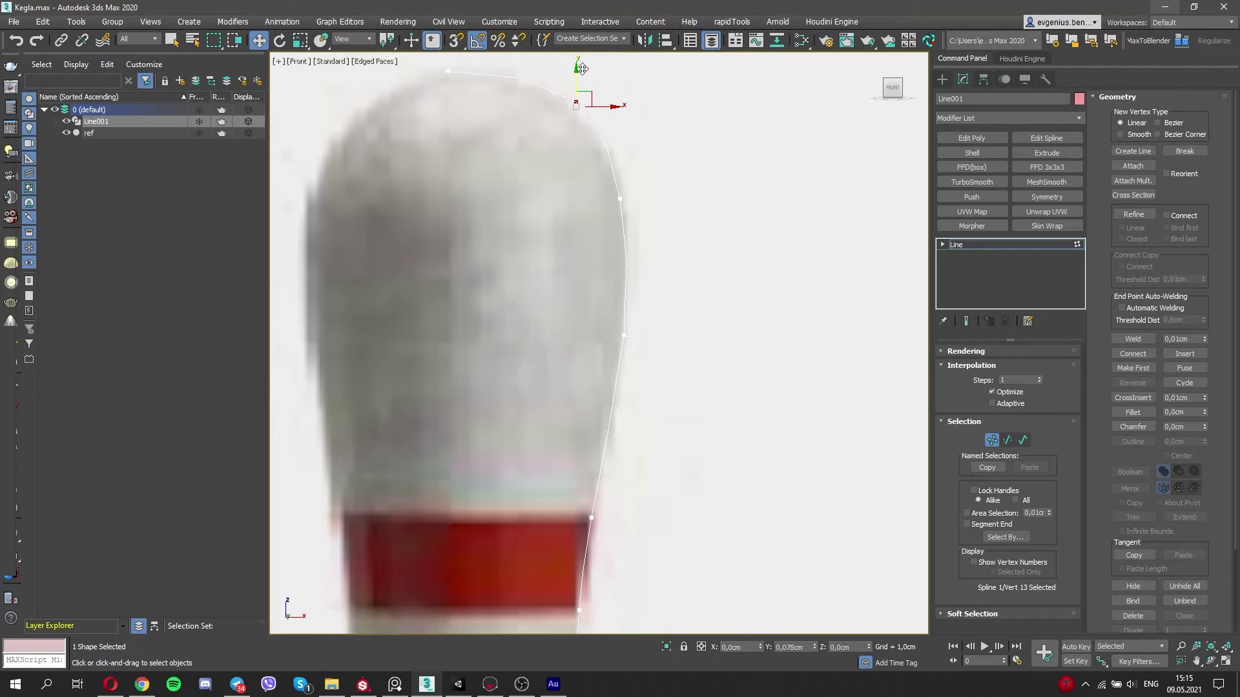
pyautogui.click(620, 198)
# Reselect Line001, select most of its vertices and review the whole traced outline.
pyautogui.scroll(-5, 656, 278)
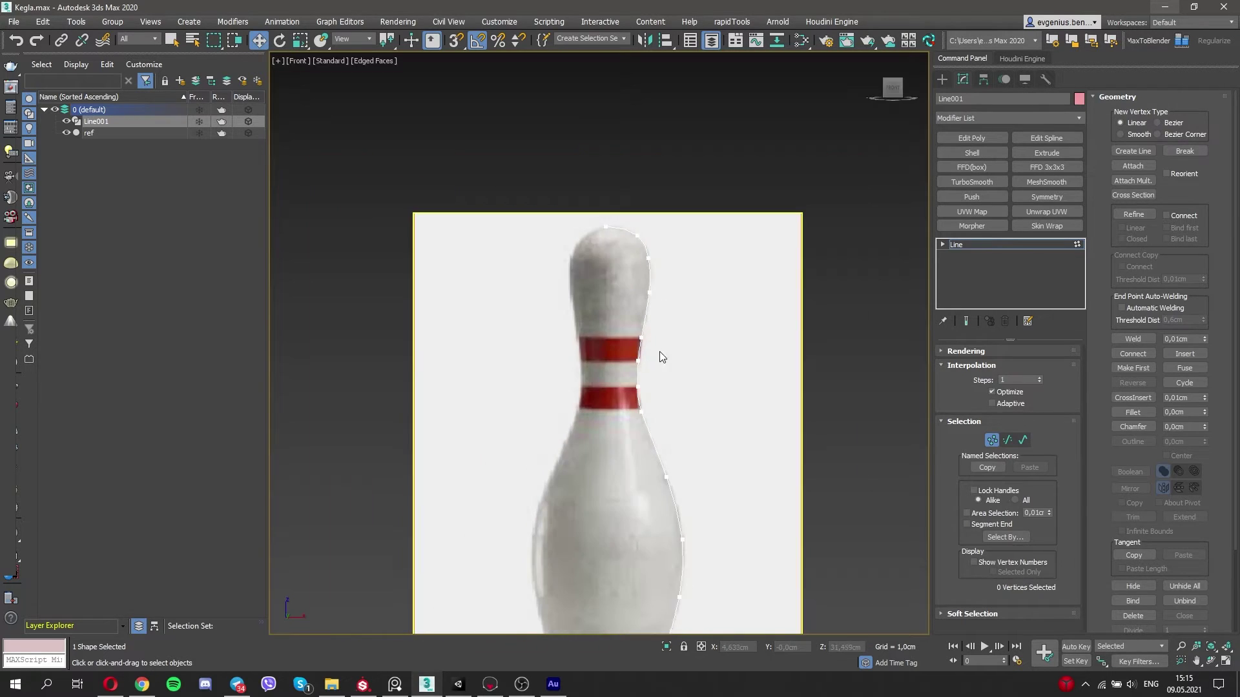
pyautogui.click(660, 354)
pyautogui.moveTo(674, 547); pyautogui.dragTo(679, 436, button='middle')
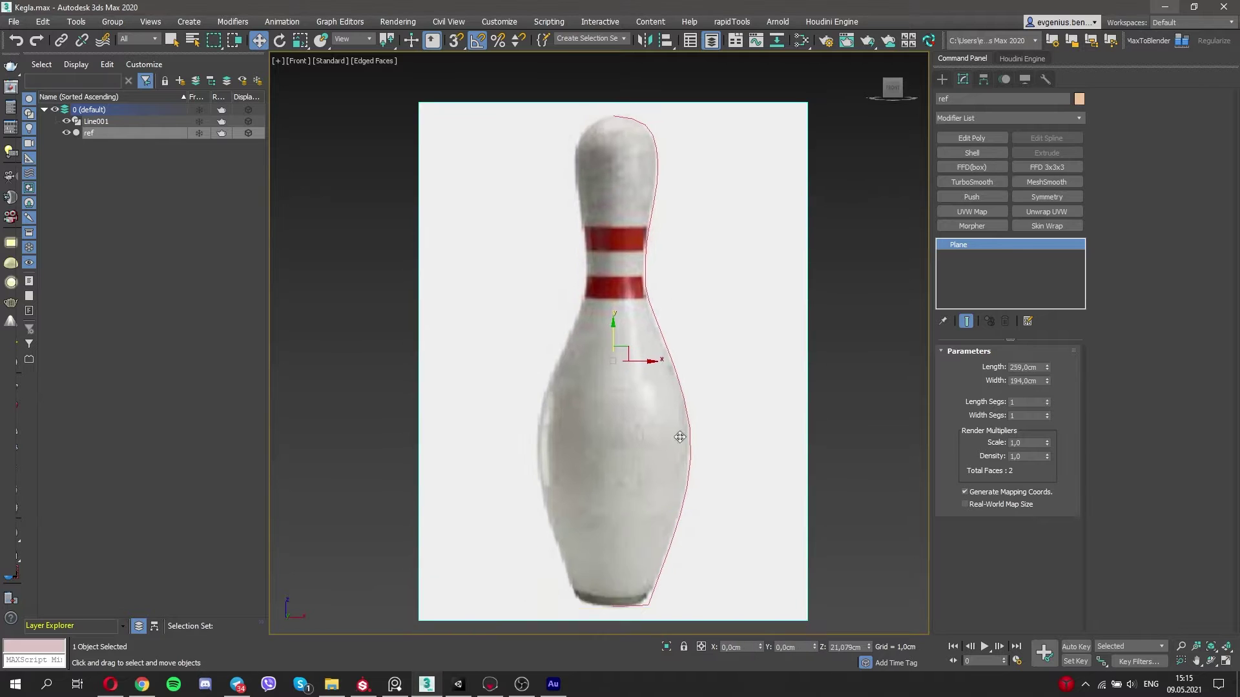
pyautogui.scroll(3, 684, 445)
pyautogui.click(689, 459)
pyautogui.scroll(-3, 675, 542)
pyautogui.moveTo(624, 72); pyautogui.dragTo(684, 558)
pyautogui.scroll(5, 636, 516)
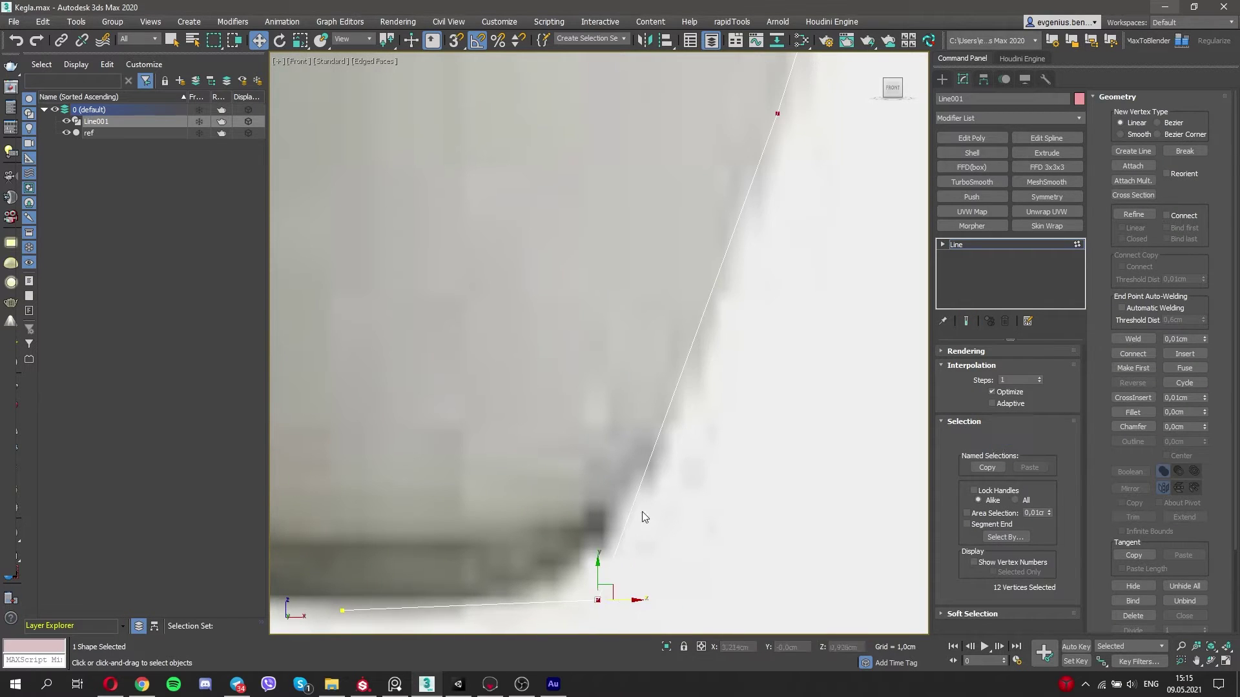
pyautogui.scroll(-5, 639, 556)
pyautogui.scroll(5, 583, 501)
pyautogui.scroll(-5, 631, 424)
pyautogui.hotkey('ctrl', 'z')
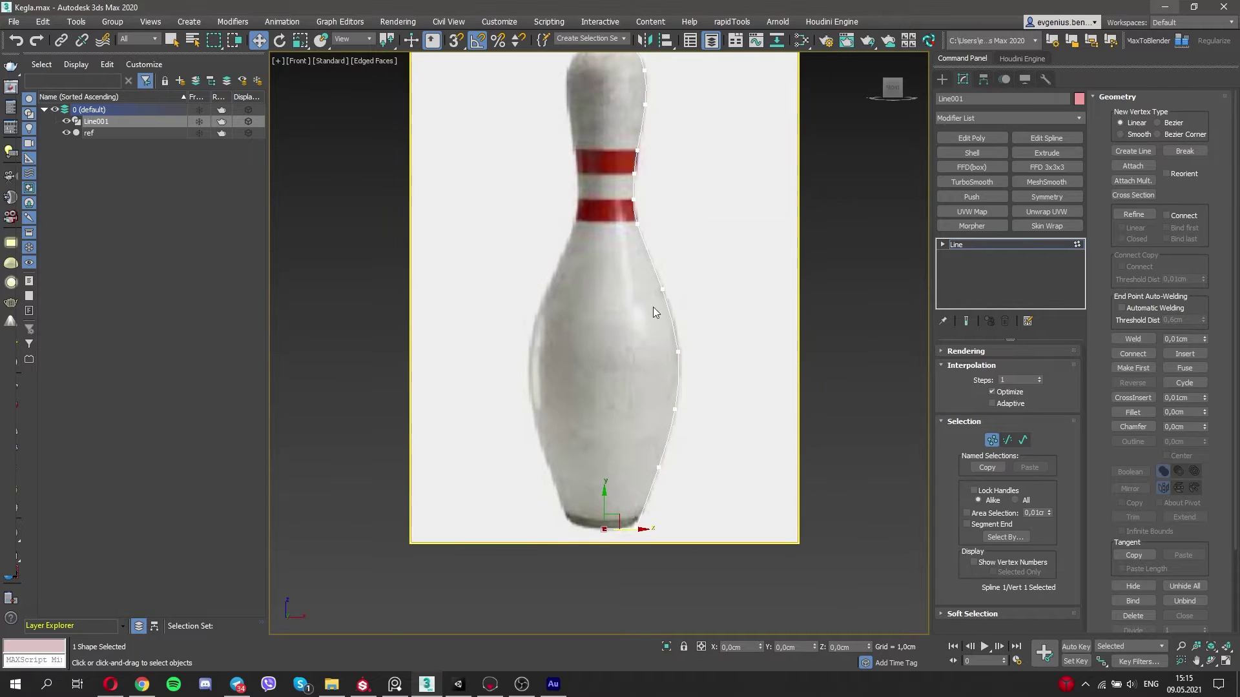
pyautogui.scroll(3, 637, 235)
pyautogui.moveTo(637, 235); pyautogui.dragTo(631, 421, button='middle')
pyautogui.scroll(-2, 619, 338)
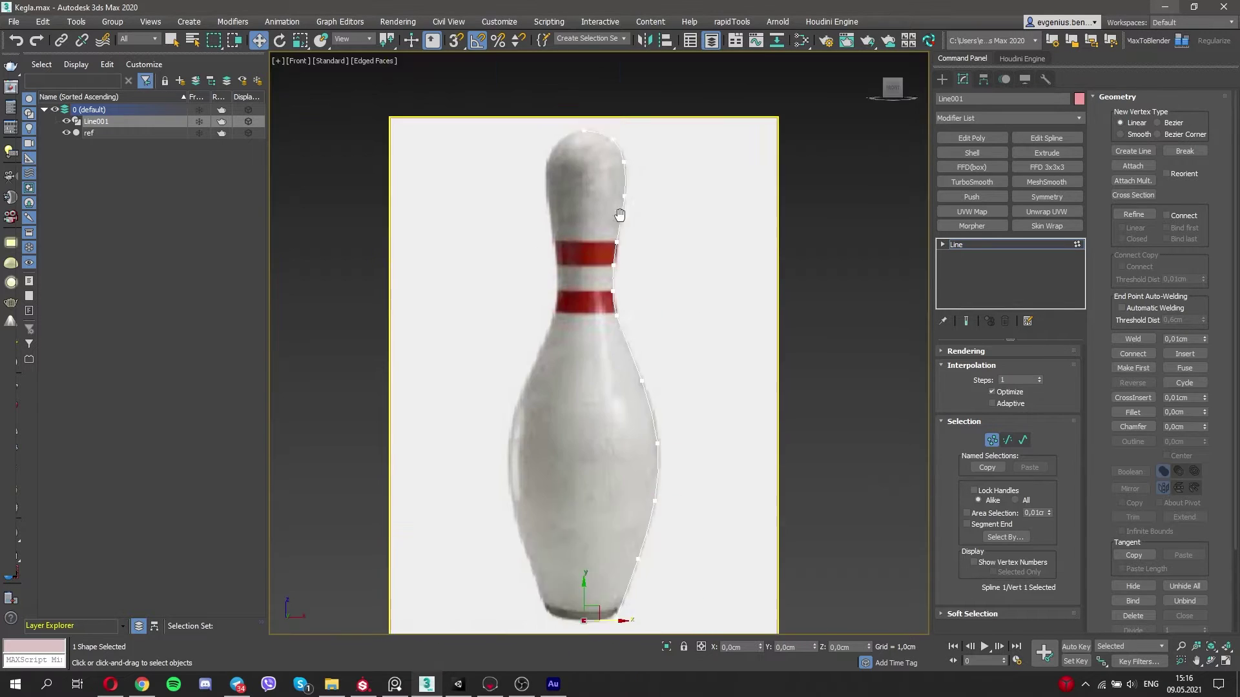
pyautogui.scroll(-3, 639, 387)
# Exit vertex mode, switch to Perspective, and enable Affect Pivot Only in Hierarchy.
pyautogui.press('1')
pyautogui.press('p')
pyautogui.click(982, 79)
pyautogui.click(1004, 168)
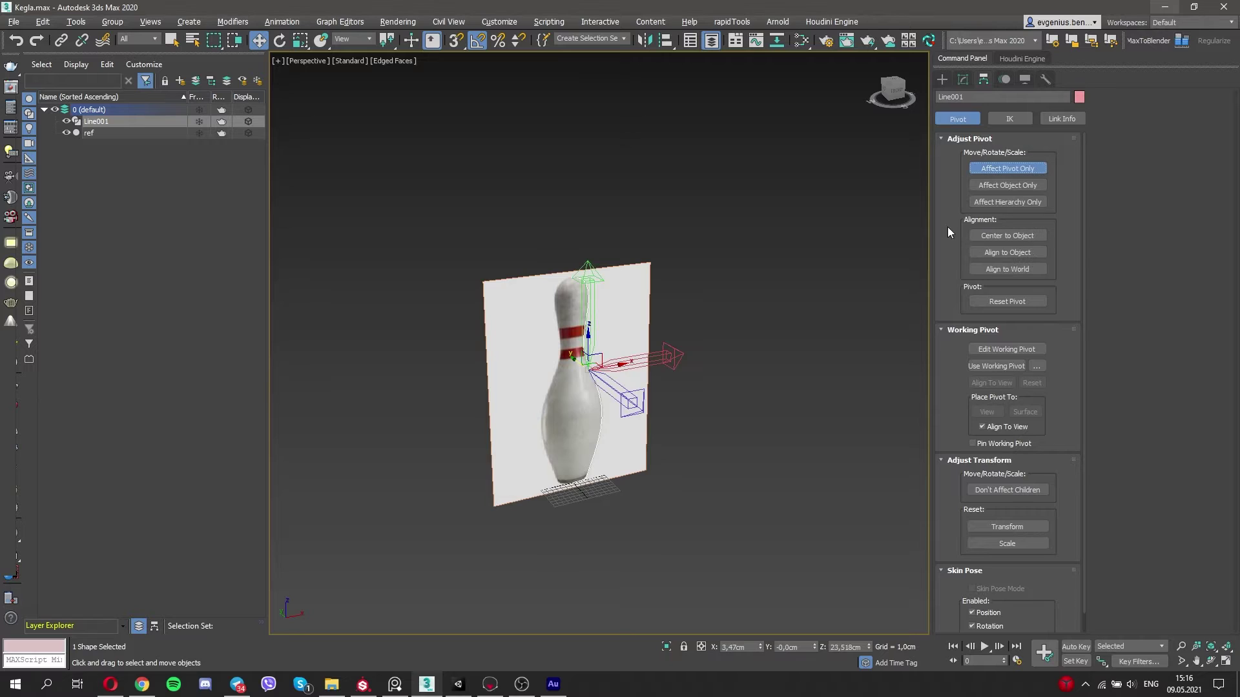
# With vertex snap on, move Line001's pivot onto its bottom vertex and disable Affect Pivot Only.
pyautogui.scroll(3, 678, 413)
pyautogui.click(456, 40)
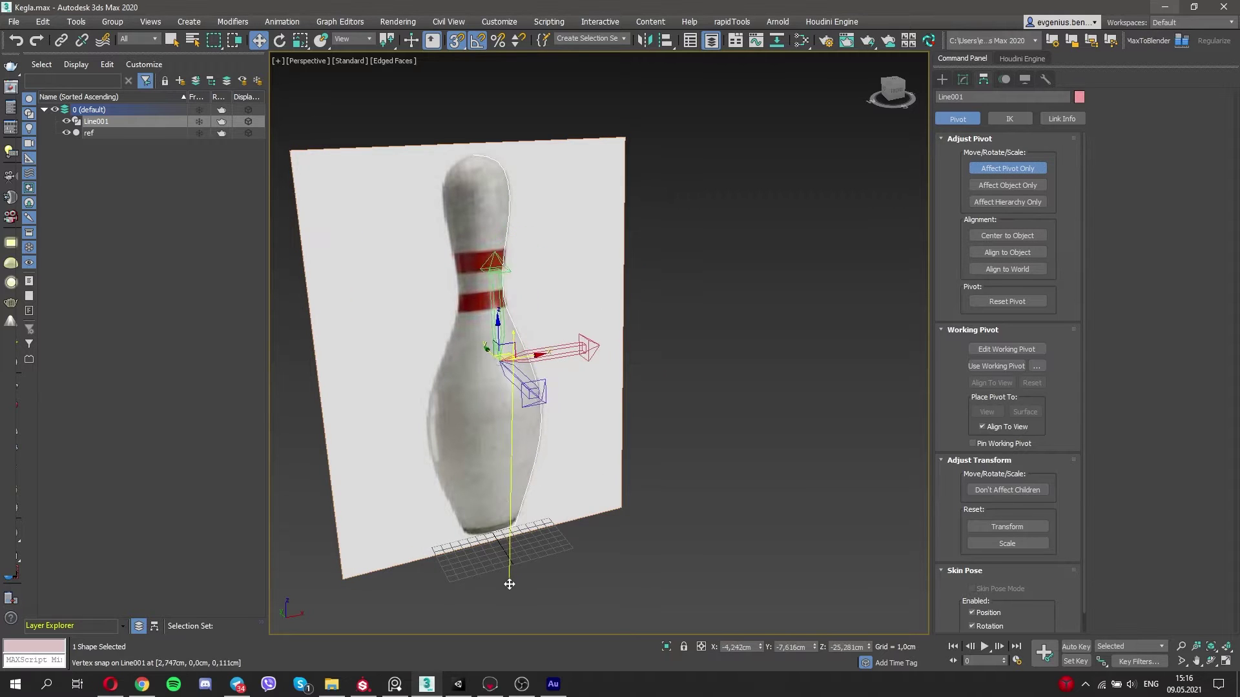
pyautogui.keyDown('alt'); pyautogui.moveTo(553, 420); pyautogui.dragTo(727, 672, button='middle'); pyautogui.keyUp('alt')
pyautogui.moveTo(534, 329); pyautogui.dragTo(512, 516)
pyautogui.click(1007, 169)
# Reselect the line, turn off snapping, and return to vertex editing in a full Front view.
pyautogui.click(504, 411)
pyautogui.keyDown('alt'); pyautogui.moveTo(503, 412); pyautogui.dragTo(452, 387, button='middle'); pyautogui.keyUp('alt')
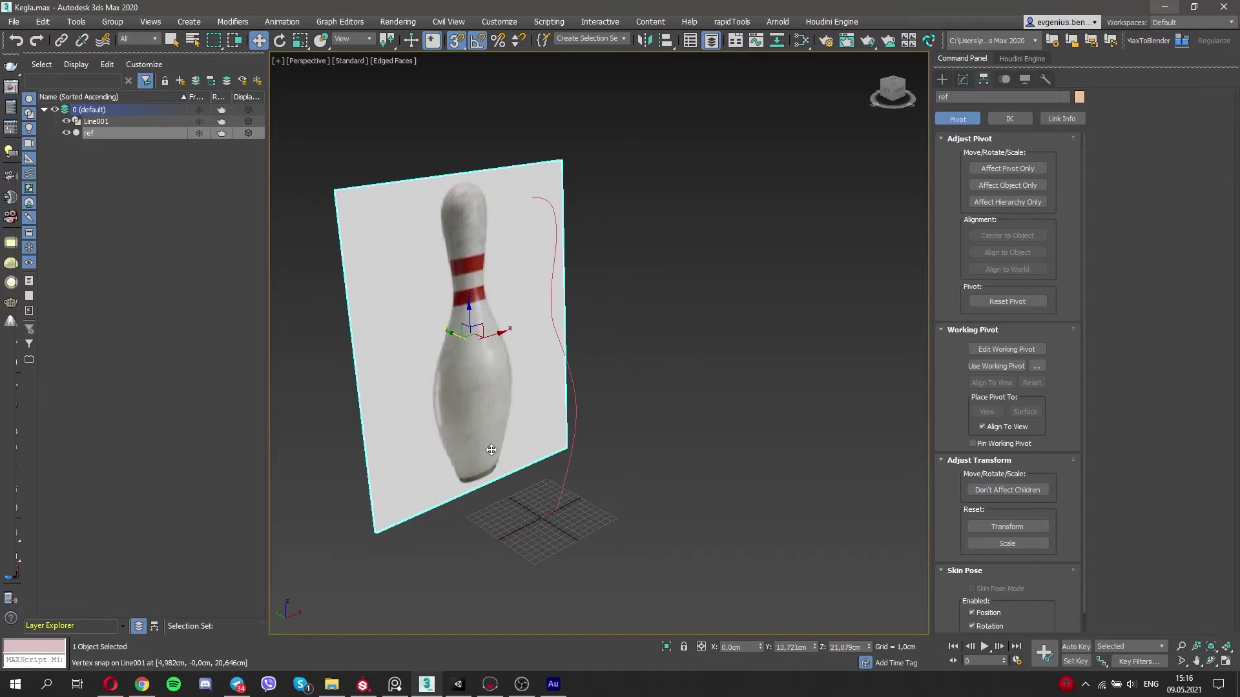
pyautogui.click(554, 303)
pyautogui.click(456, 40)
pyautogui.keyDown('alt'); pyautogui.moveTo(536, 426); pyautogui.dragTo(565, 448, button='middle'); pyautogui.keyUp('alt')
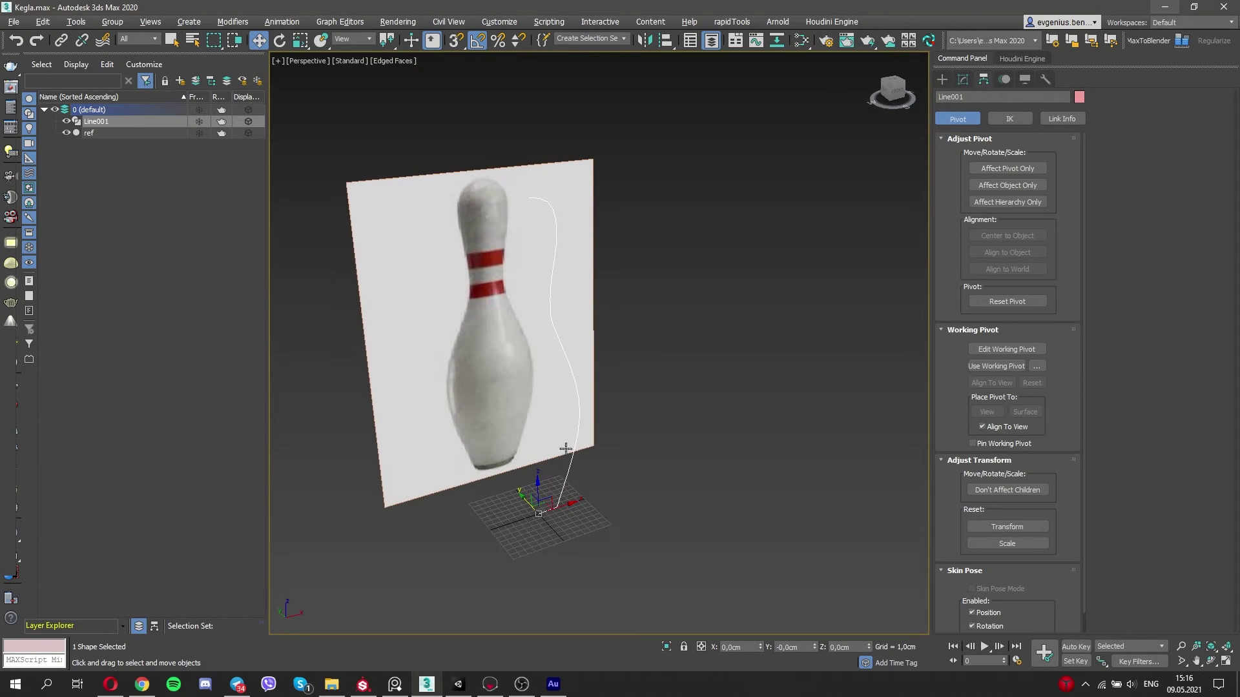
pyautogui.press('1')
pyautogui.hotkey('alt', 'w')
pyautogui.hotkey('alt', 'w')
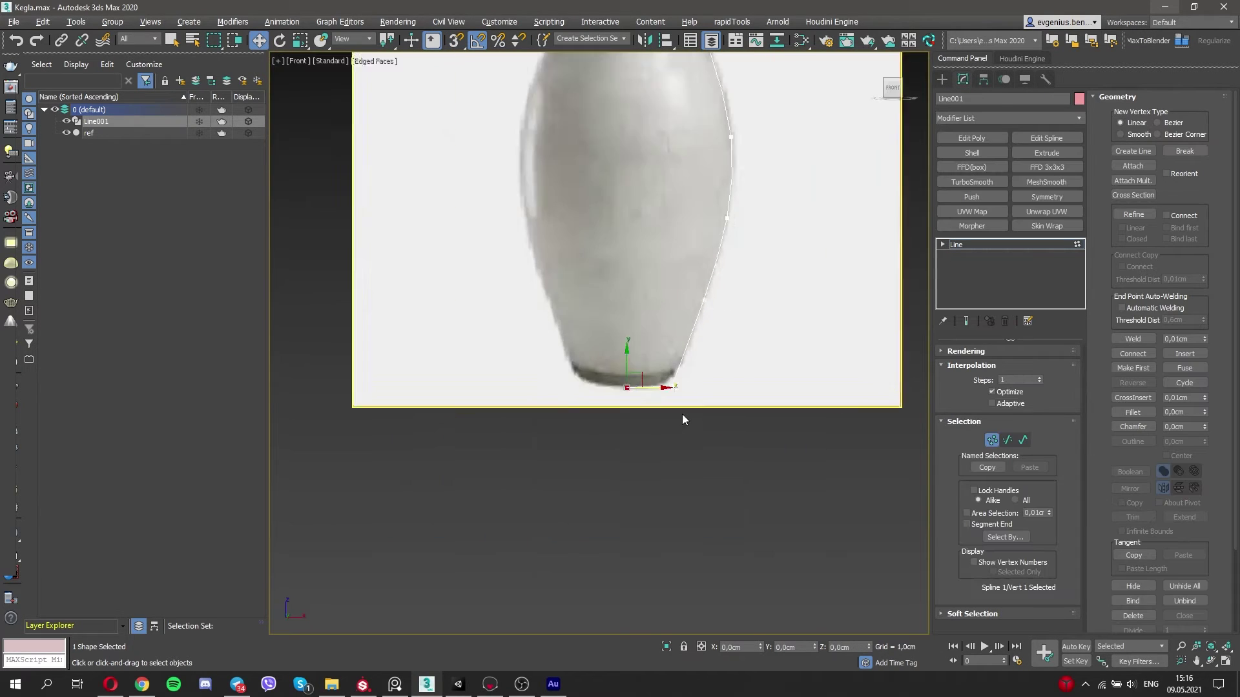
# Try a fillet on the outline's bottom corner vertex, then undo it.
pyautogui.scroll(3, 682, 394)
pyautogui.click(1132, 412)
pyautogui.moveTo(660, 371); pyautogui.dragTo(695, 299)
pyautogui.press('w')
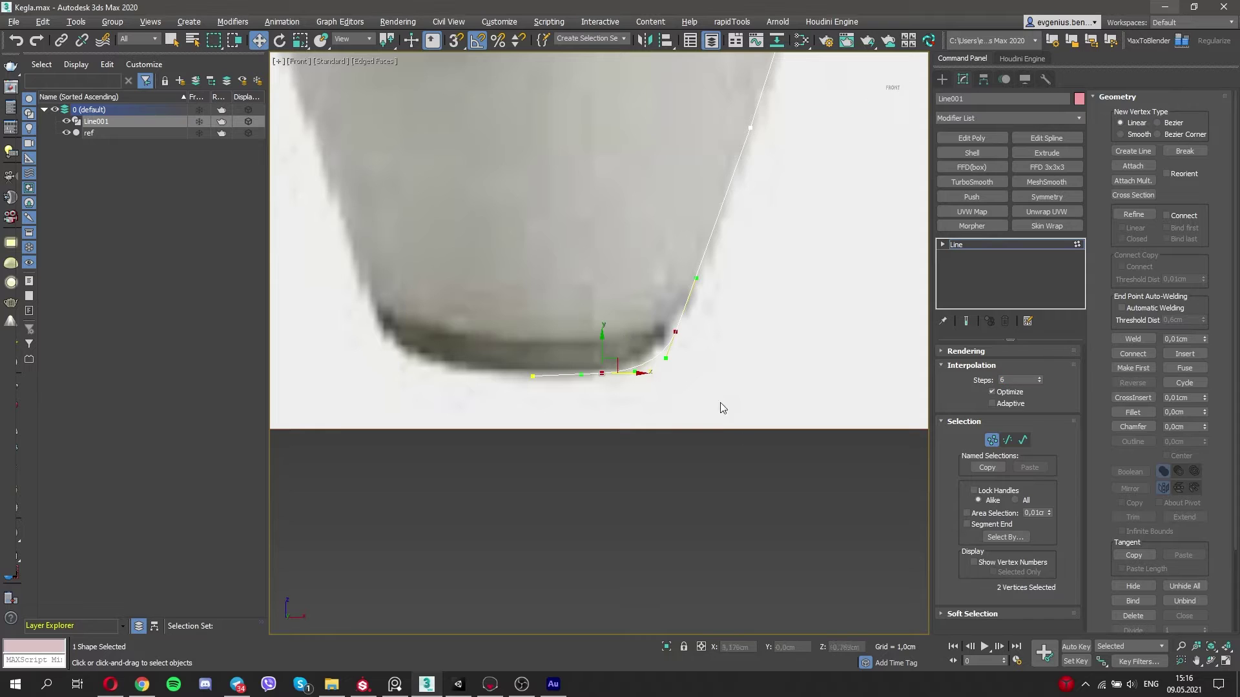
pyautogui.click(660, 367)
pyautogui.hotkey('ctrl', 'z')
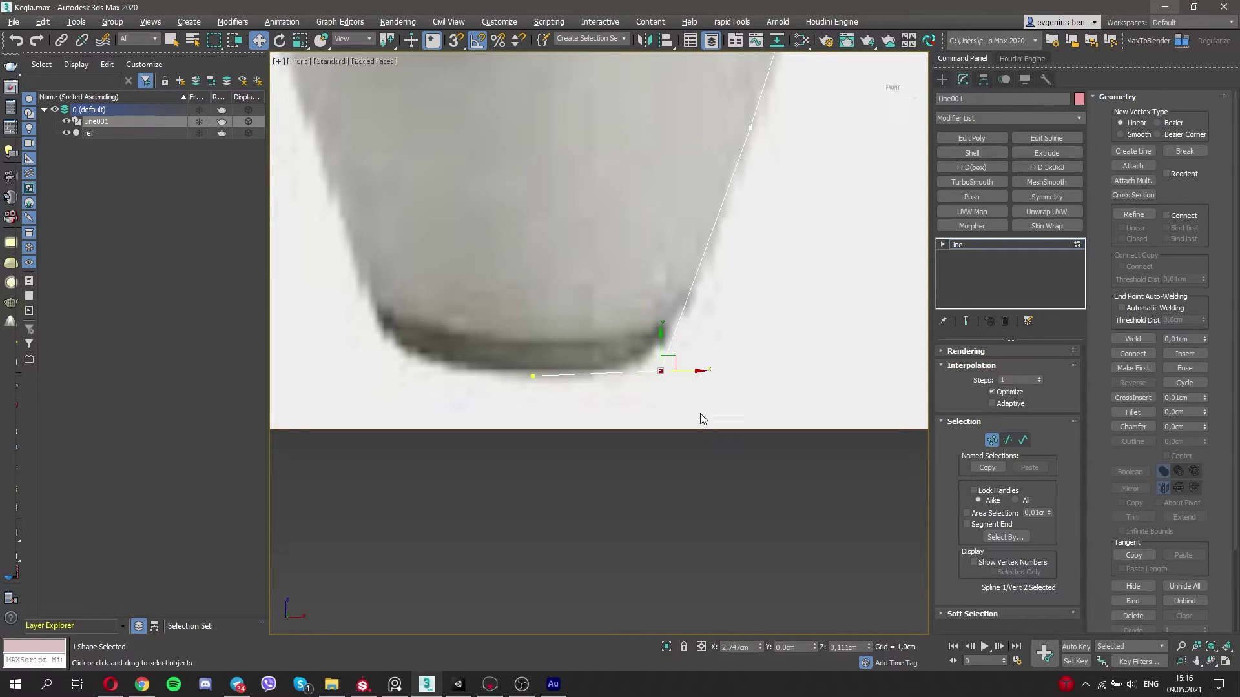
# Set the bottom corner vertex's Z to 0 and nudge it slightly left.
pyautogui.rightClick(869, 647)
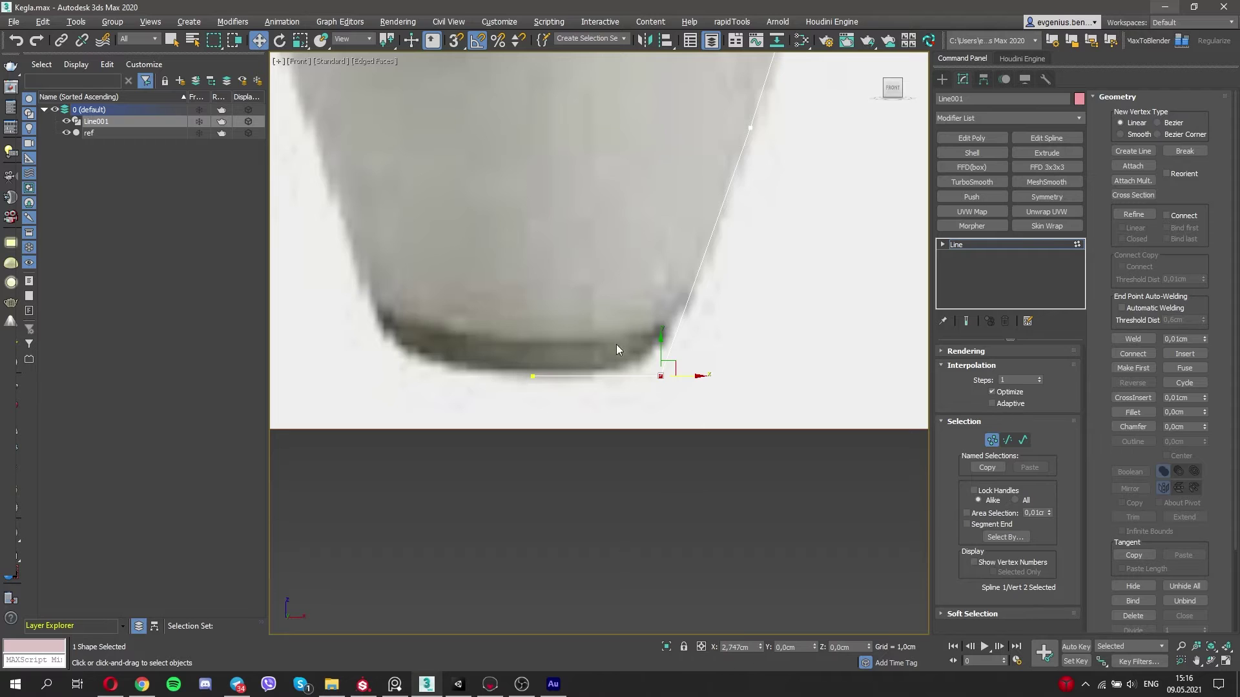
pyautogui.moveTo(689, 376); pyautogui.dragTo(686, 376)
pyautogui.scroll(-3, 785, 124)
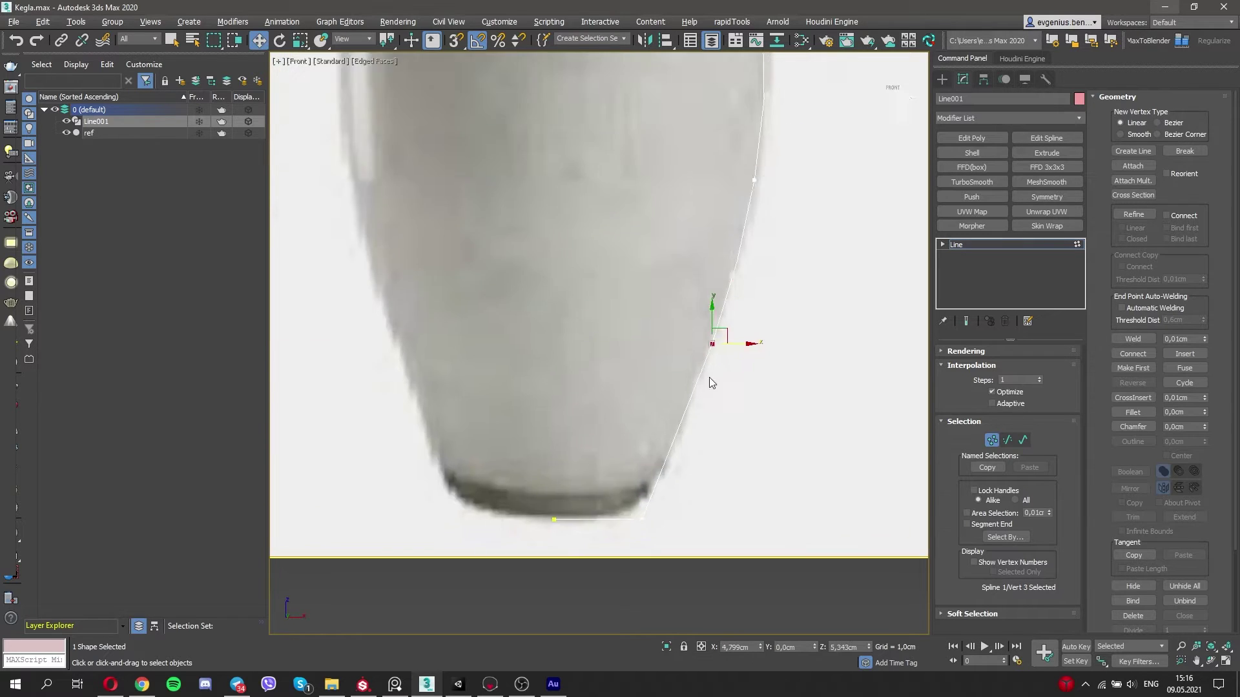
pyautogui.scroll(-1, 742, 244)
pyautogui.moveTo(728, 173); pyautogui.dragTo(734, 194, button='middle')
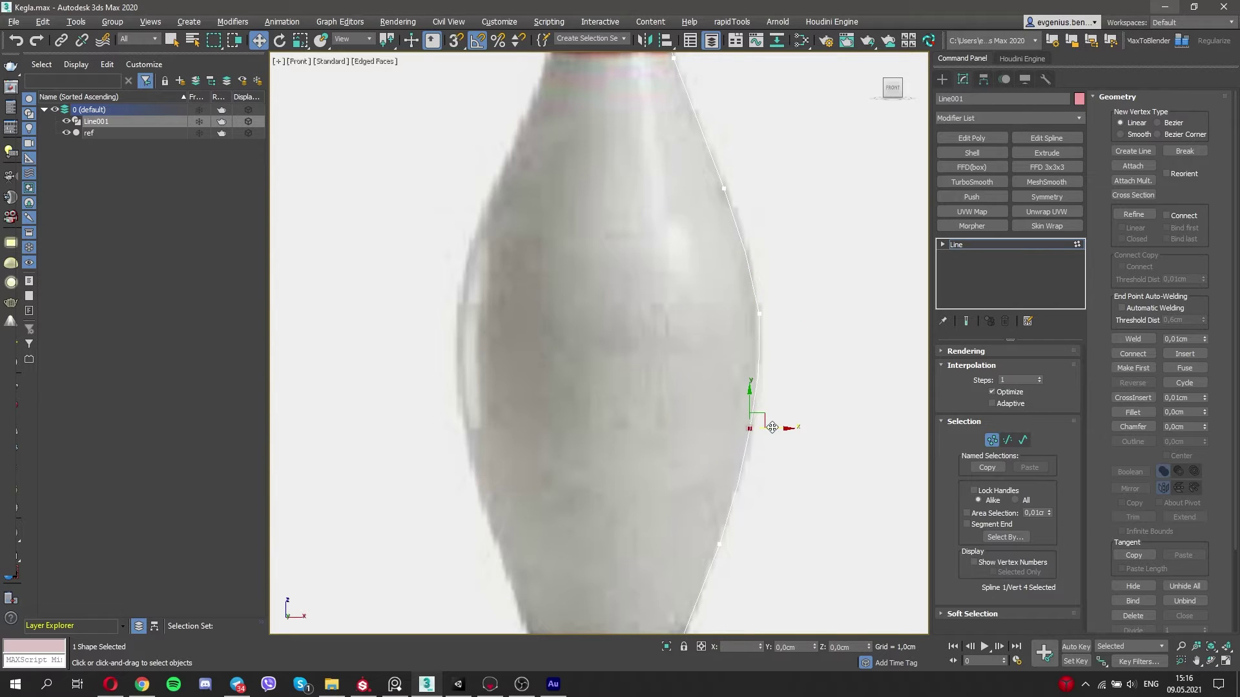
pyautogui.moveTo(757, 542); pyautogui.dragTo(662, 373, button='middle')
# Fillet the bottom corner vertex by about 2.255cm and raise Interpolation Steps to 33.
pyautogui.click(1133, 412)
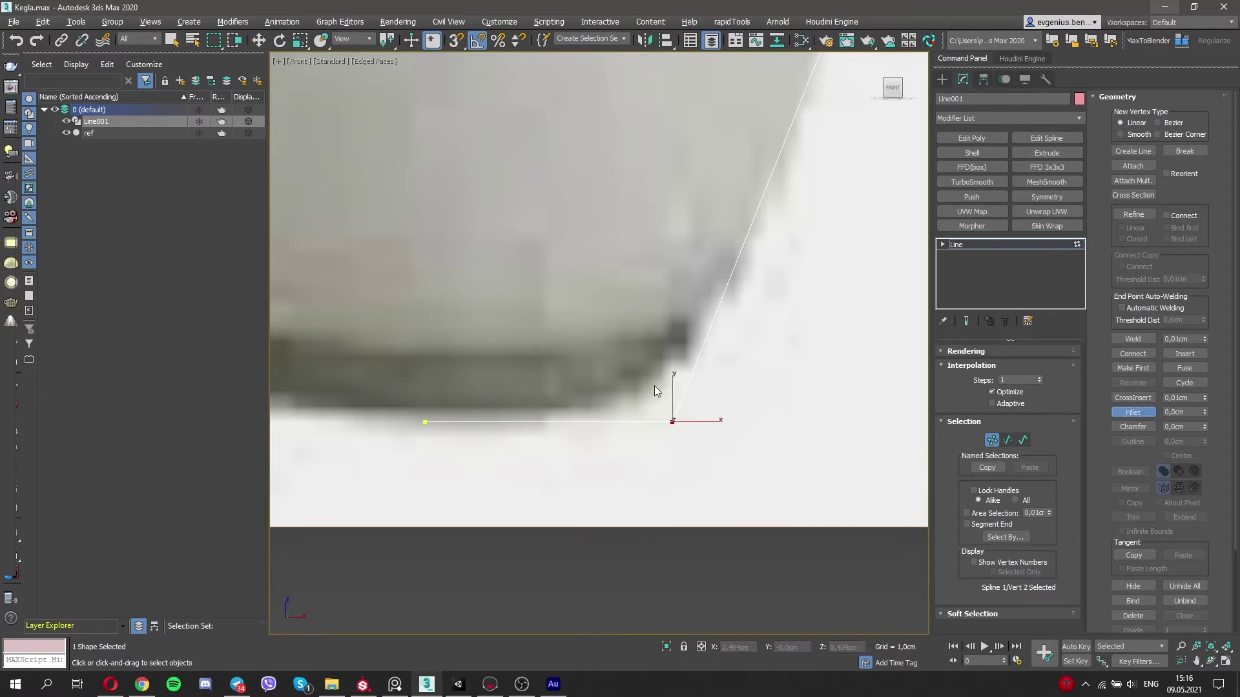
pyautogui.moveTo(673, 421); pyautogui.dragTo(696, 219)
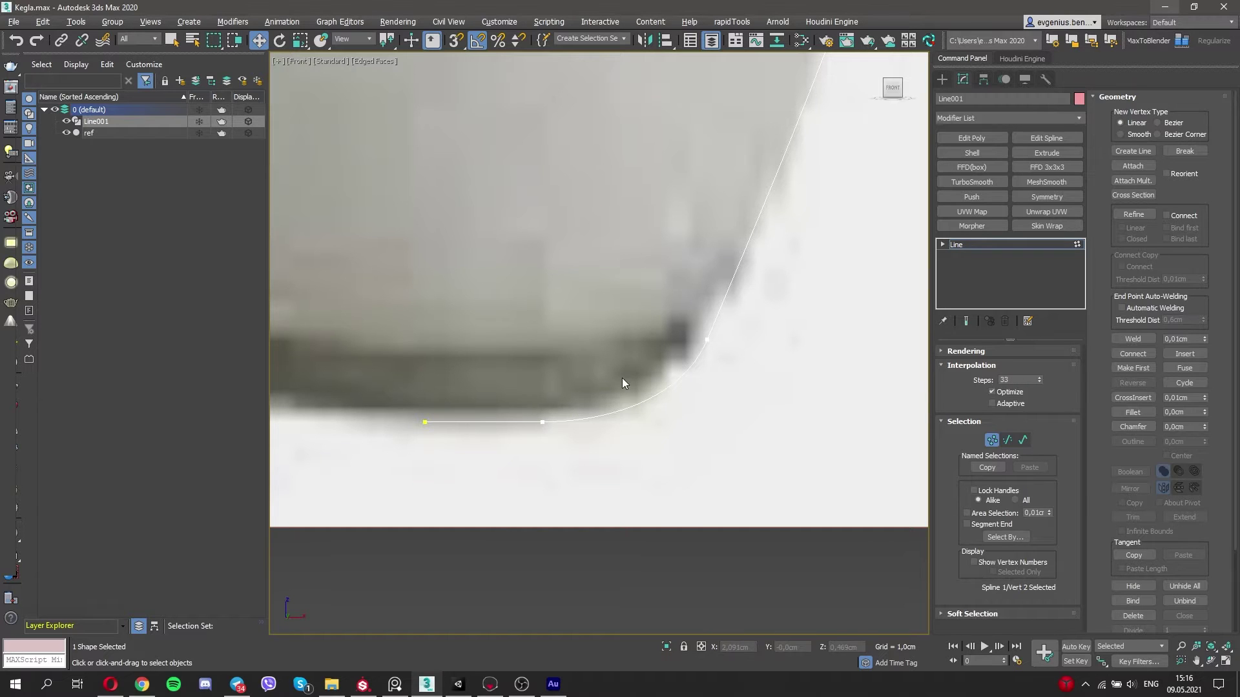
pyautogui.scroll(-3, 636, 342)
pyautogui.scroll(-3, 730, 243)
pyautogui.scroll(-3, 683, 326)
pyautogui.scroll(-2, 684, 227)
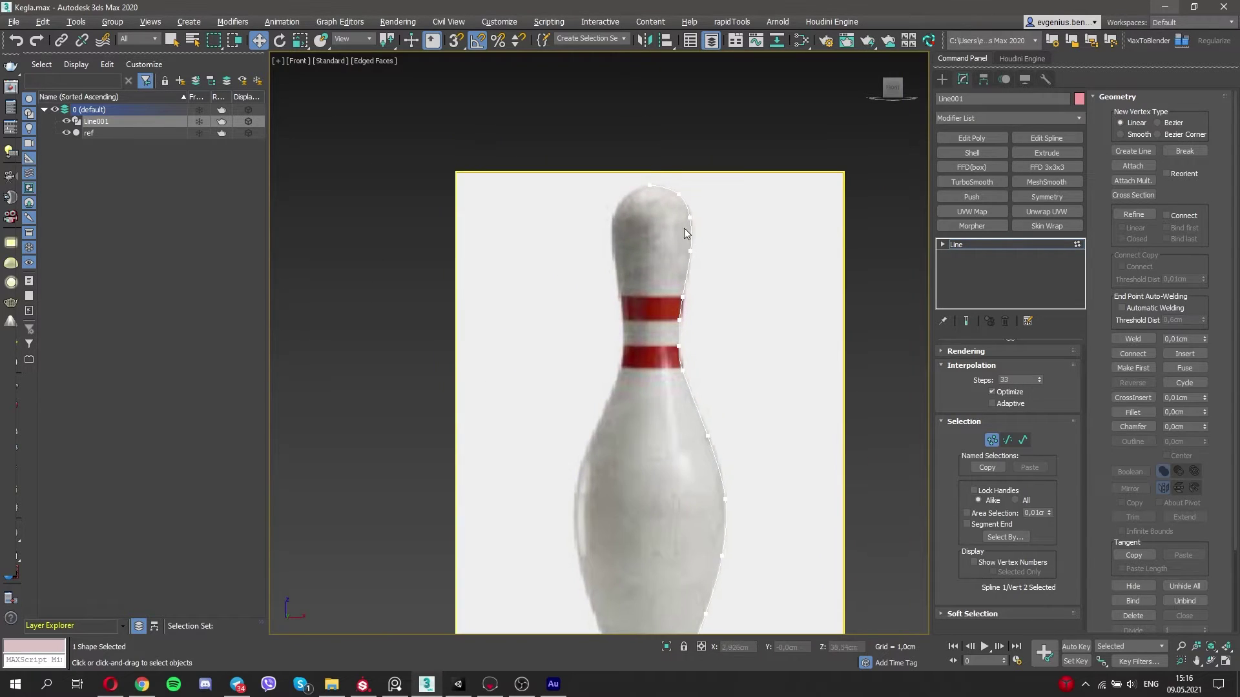
# Add a Lathe modifier to the Line001 outline from the Modifier List.
pyautogui.press('p')
pyautogui.click(1010, 243)
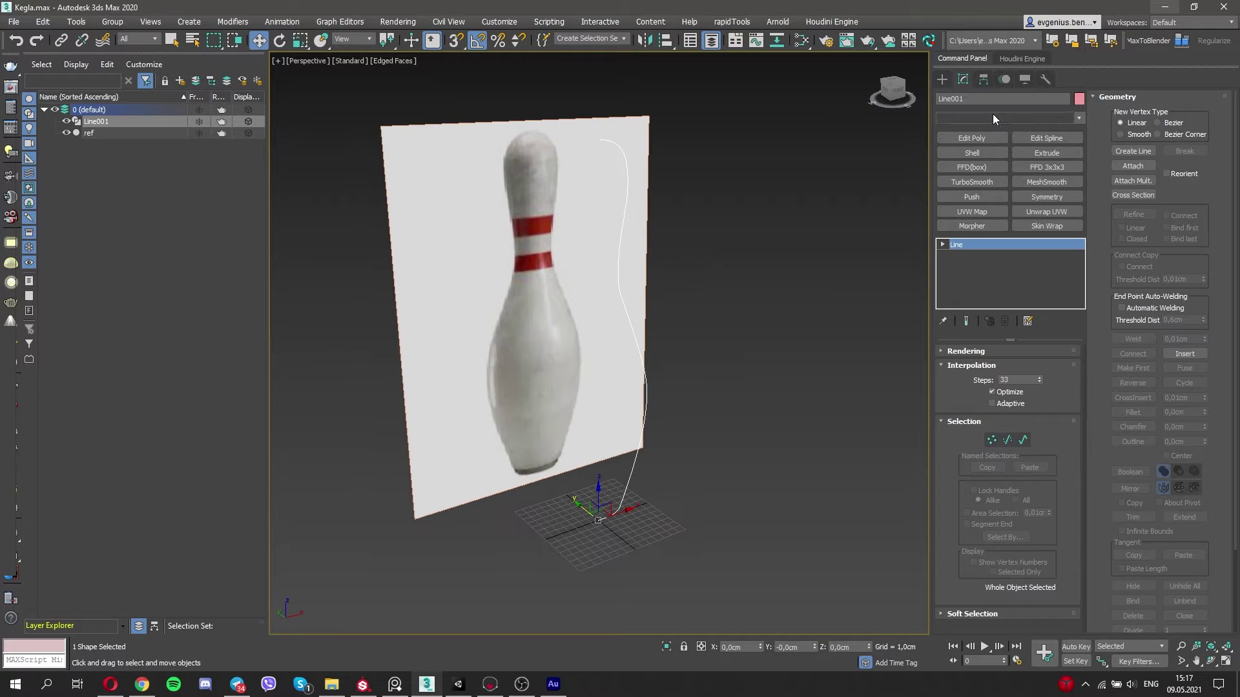
pyautogui.click(993, 114)
pyautogui.press('l')
pyautogui.press('Return')
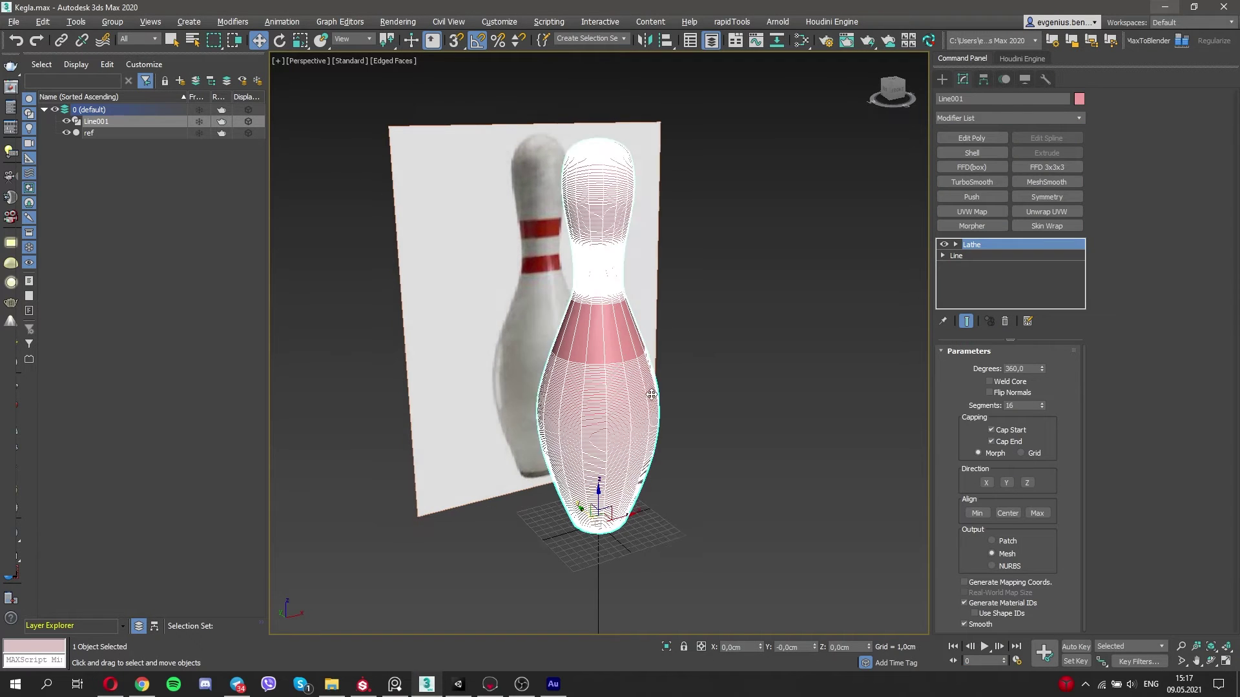
pyautogui.scroll(2, 648, 391)
pyautogui.click(968, 255)
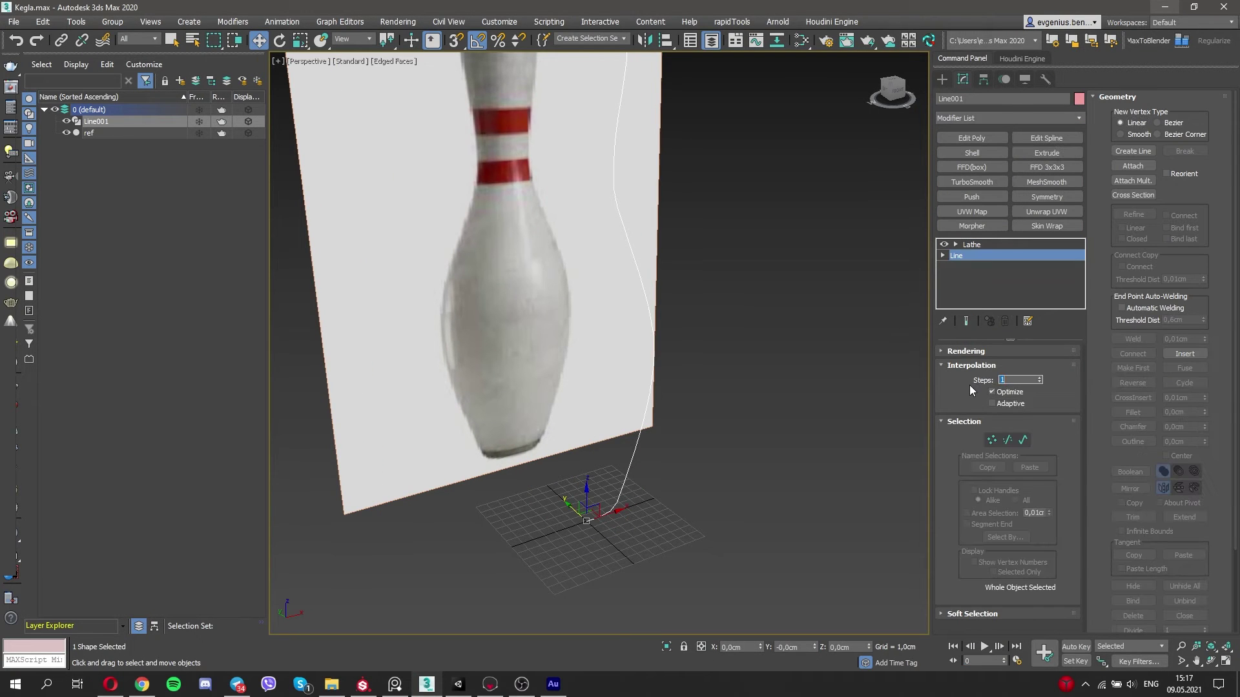
pyautogui.click(971, 244)
# Check Weld Core on the Lathe to close the pin's centre.
pyautogui.keyDown('alt'); pyautogui.moveTo(652, 310); pyautogui.dragTo(625, 352, button='middle'); pyautogui.keyUp('alt')
pyautogui.hotkey('alt', 'w')
pyautogui.hotkey('alt', 'w')
pyautogui.moveTo(711, 263)
pyautogui.keyDown('alt'); pyautogui.mouseDown(button='middle')
pyautogui.moveTo(648, 279)
pyautogui.moveTo(687, 280)
pyautogui.moveTo(673, 306)
pyautogui.moveTo(729, 333)
pyautogui.moveTo(646, 387)
pyautogui.moveTo(623, 448)
pyautogui.moveTo(697, 296)
pyautogui.moveTo(671, 435)
pyautogui.mouseUp(button='middle'); pyautogui.keyUp('alt')
pyautogui.click(1000, 384)
pyautogui.rightClick(672, 434)
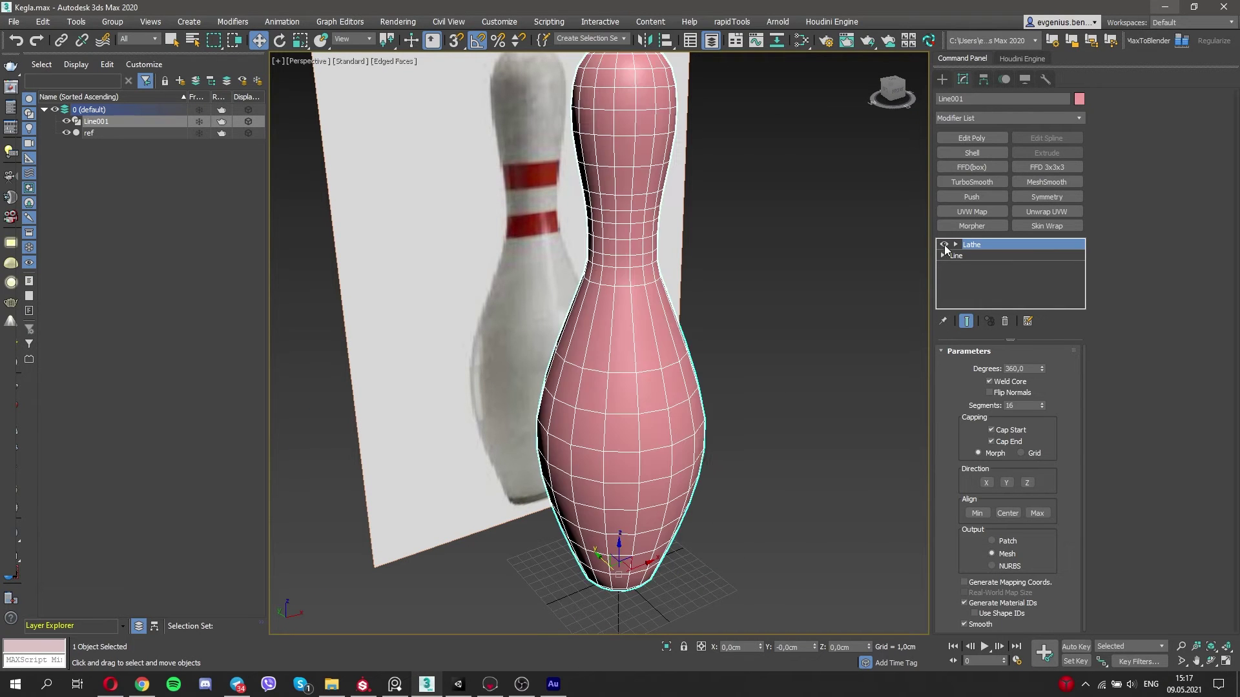
# With the end result shown, lower the underlying Line's interpolation Steps to 1.
pyautogui.click(955, 256)
pyautogui.click(967, 321)
pyautogui.click(966, 321)
pyautogui.click(1011, 403)
pyautogui.keyDown('alt'); pyautogui.moveTo(775, 388); pyautogui.dragTo(807, 361, button='middle'); pyautogui.keyUp('alt')
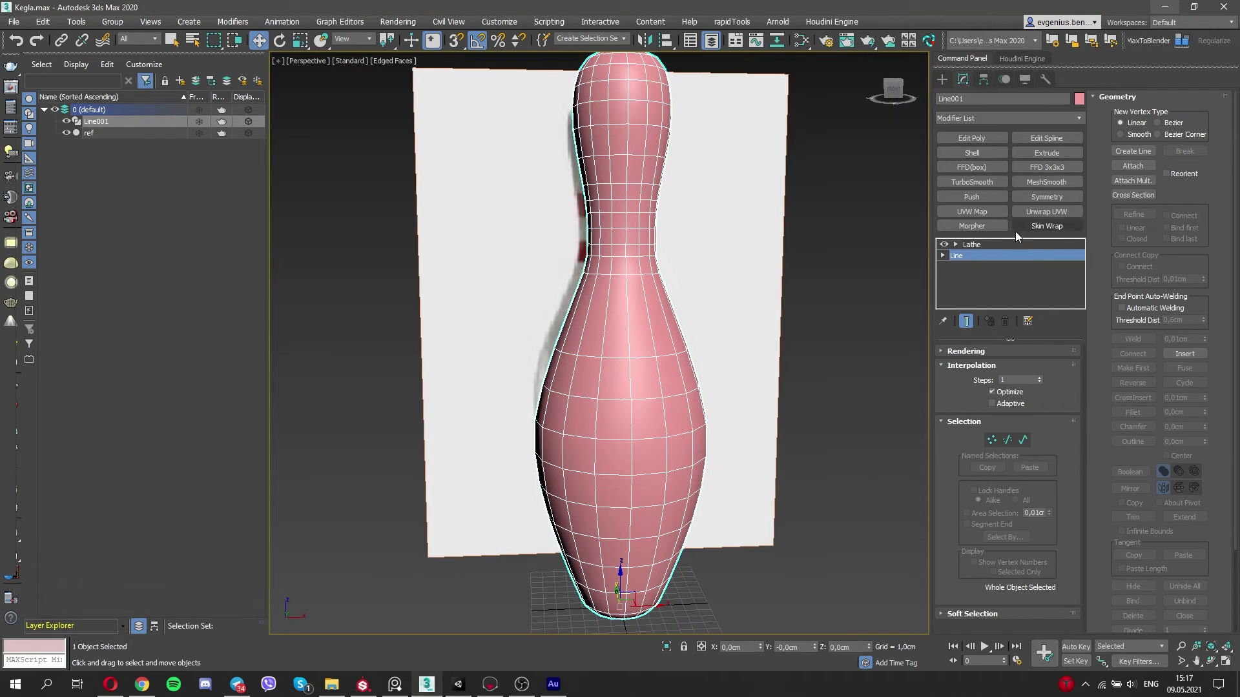
# Convert the lathed pin to an Editable Poly.
pyautogui.click(989, 245)
pyautogui.click(983, 254)
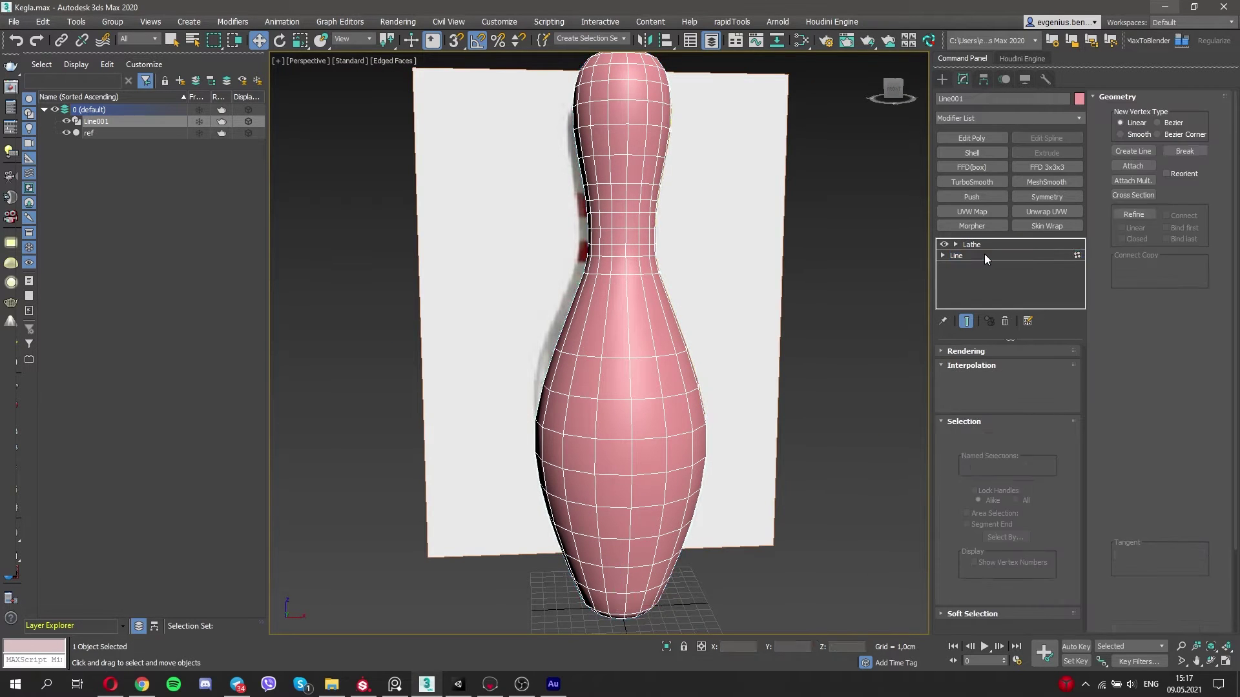
pyautogui.rightClick(630, 322)
pyautogui.click(787, 469)
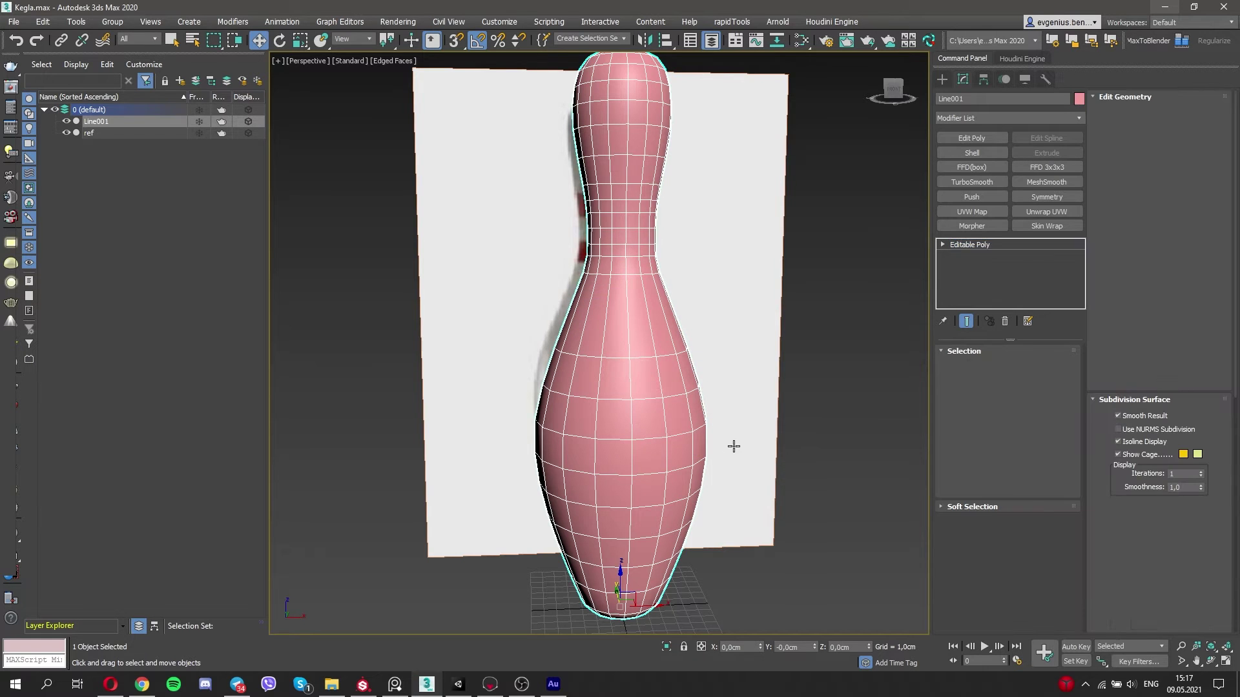
# Select an edge loop on the pin's neck and move it to reshape the neck.
pyautogui.hotkey('alt', 'w')
pyautogui.hotkey('alt', 'w')
pyautogui.scroll(2, 703, 379)
pyautogui.press('2')
pyautogui.doubleClick(704, 379)
pyautogui.press('z')
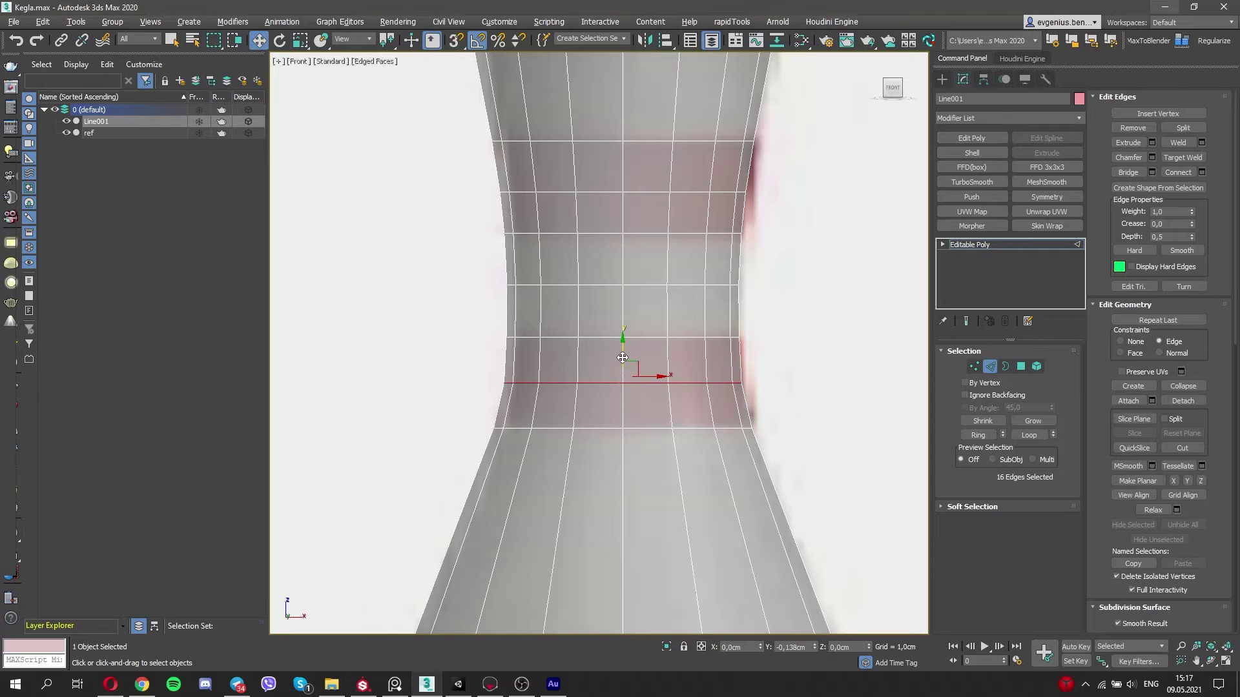
pyautogui.moveTo(622, 357); pyautogui.dragTo(639, 290)
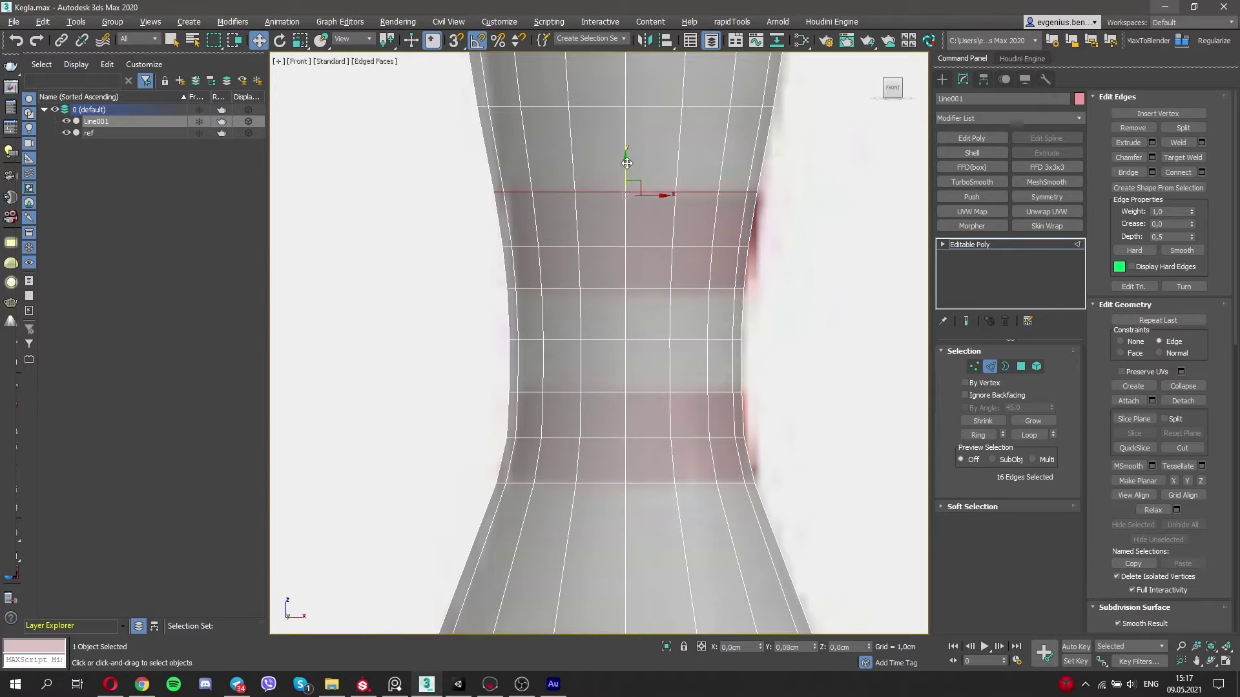
pyautogui.moveTo(625, 165); pyautogui.dragTo(627, 220)
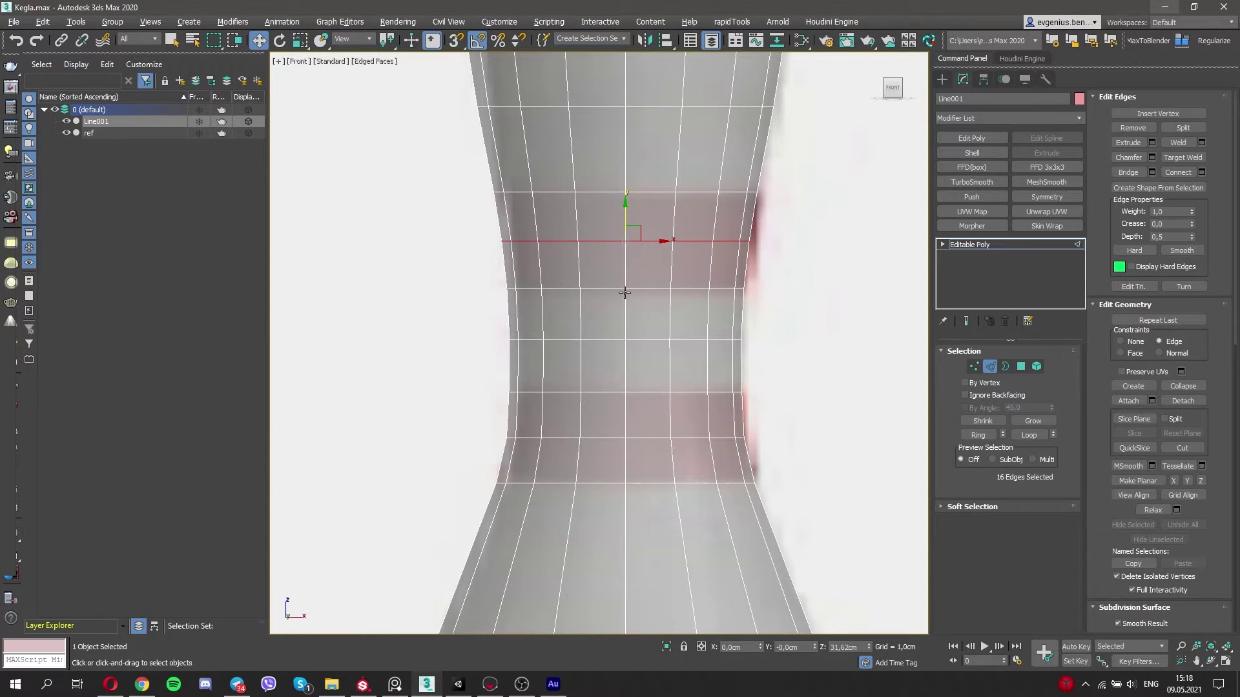
pyautogui.scroll(-3, 622, 290)
pyautogui.scroll(-3, 676, 263)
# Try inserting new edge loops from the modelling ribbon, then cancel the tool.
pyautogui.hotkey('alt', 'w')
pyautogui.hotkey('alt', 'w')
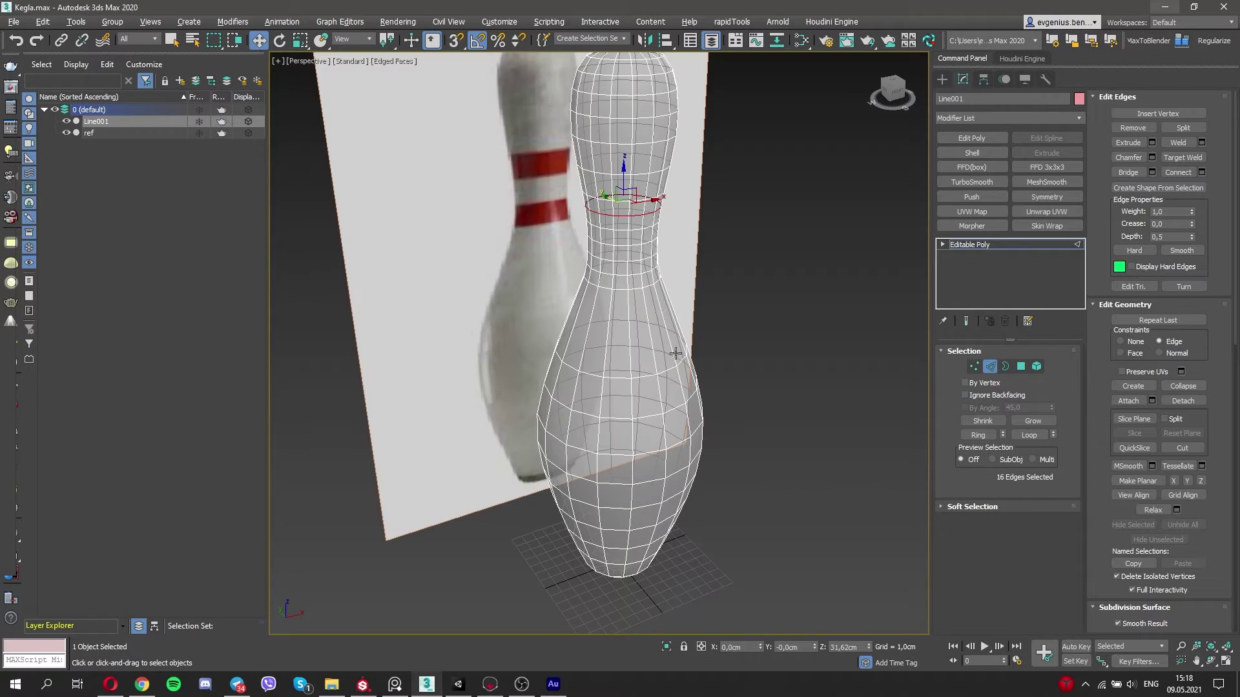
pyautogui.press('2')
pyautogui.press('2')
pyautogui.hotkey('alt', 'x')
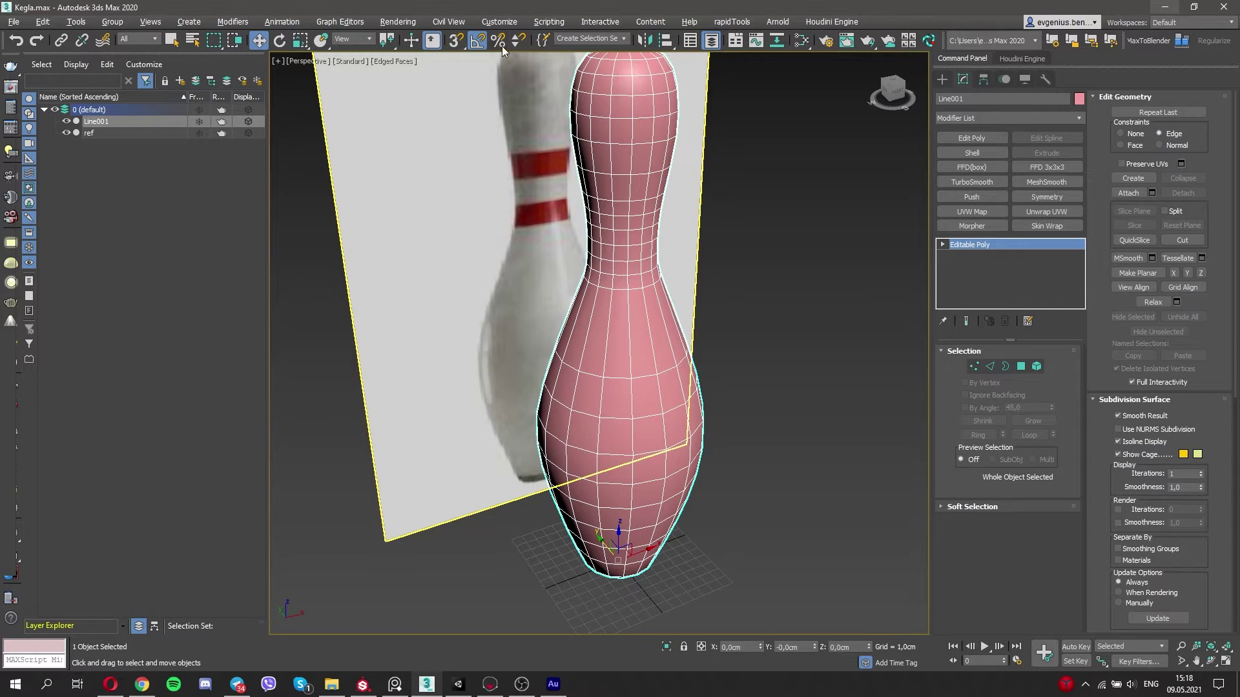
pyautogui.click(736, 40)
pyautogui.click(485, 74)
pyautogui.scroll(3, 623, 347)
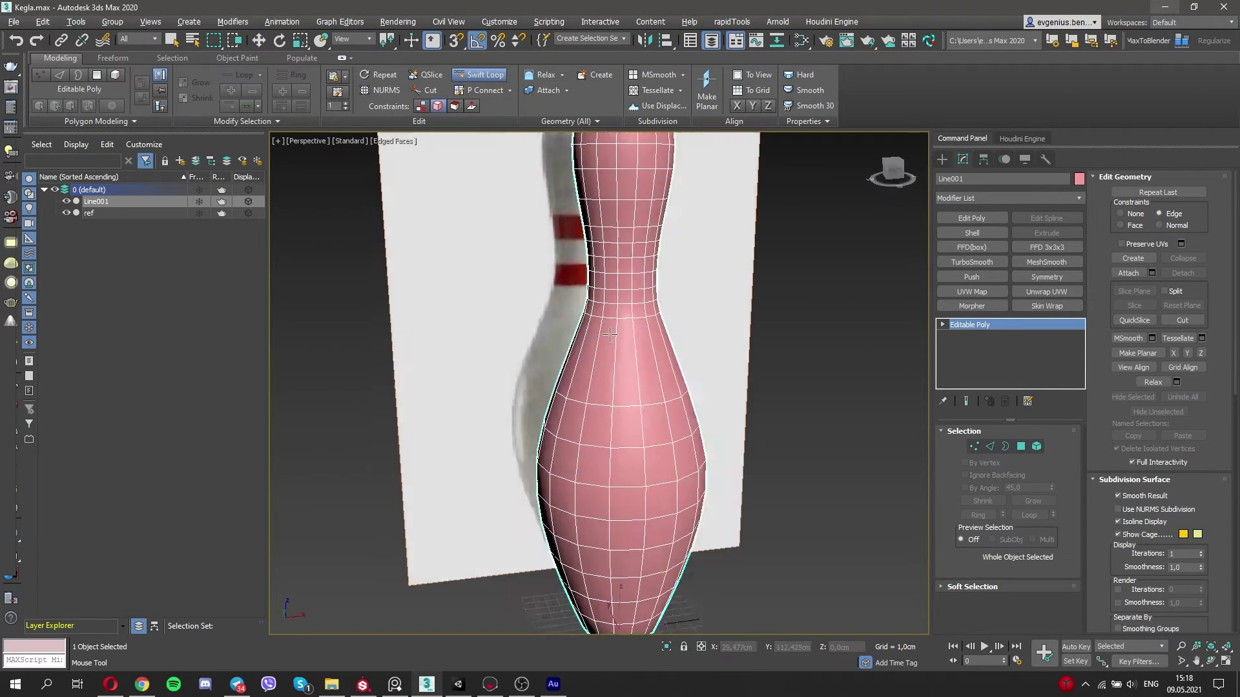
pyautogui.rightClick(623, 347)
pyautogui.moveTo(623, 348)
pyautogui.keyDown('alt'); pyautogui.mouseDown(button='middle')
pyautogui.moveTo(641, 263)
pyautogui.moveTo(667, 363)
pyautogui.mouseUp(button='middle'); pyautogui.keyUp('alt')
# In Front view, move the pin's top centre vertex on Z.
pyautogui.press('F4')
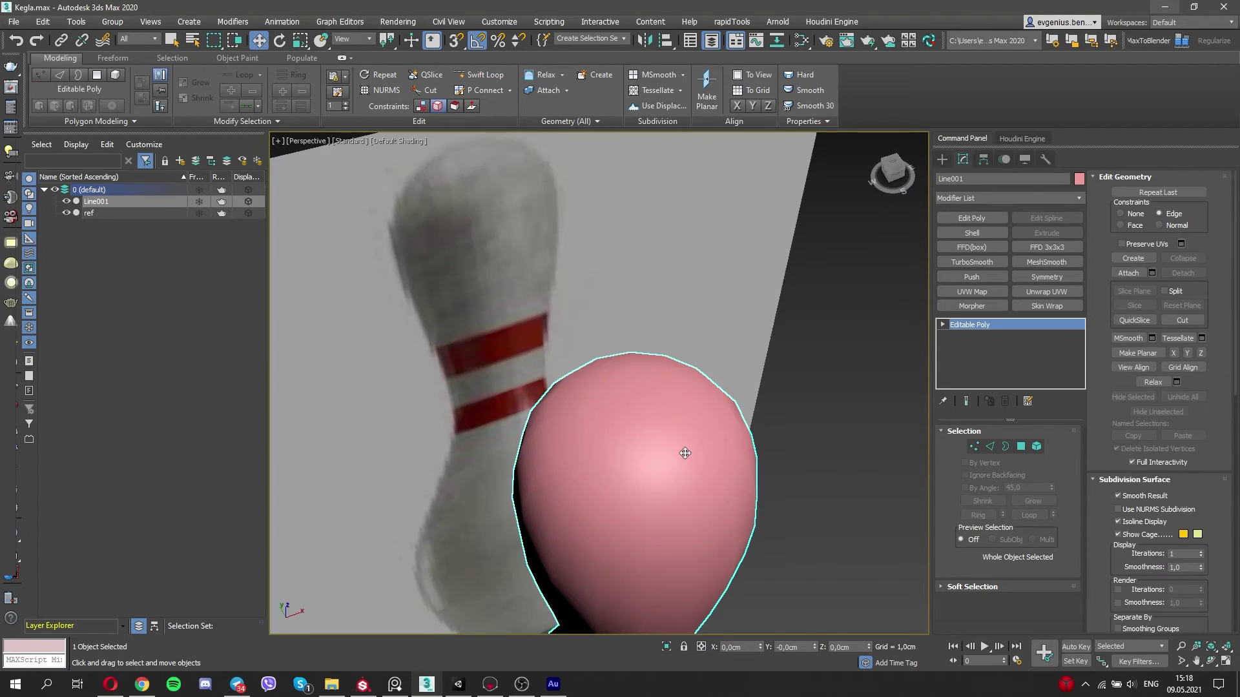
pyautogui.scroll(3, 661, 315)
pyautogui.press('1')
pyautogui.press('F4')
pyautogui.press('f')
pyautogui.click(633, 342)
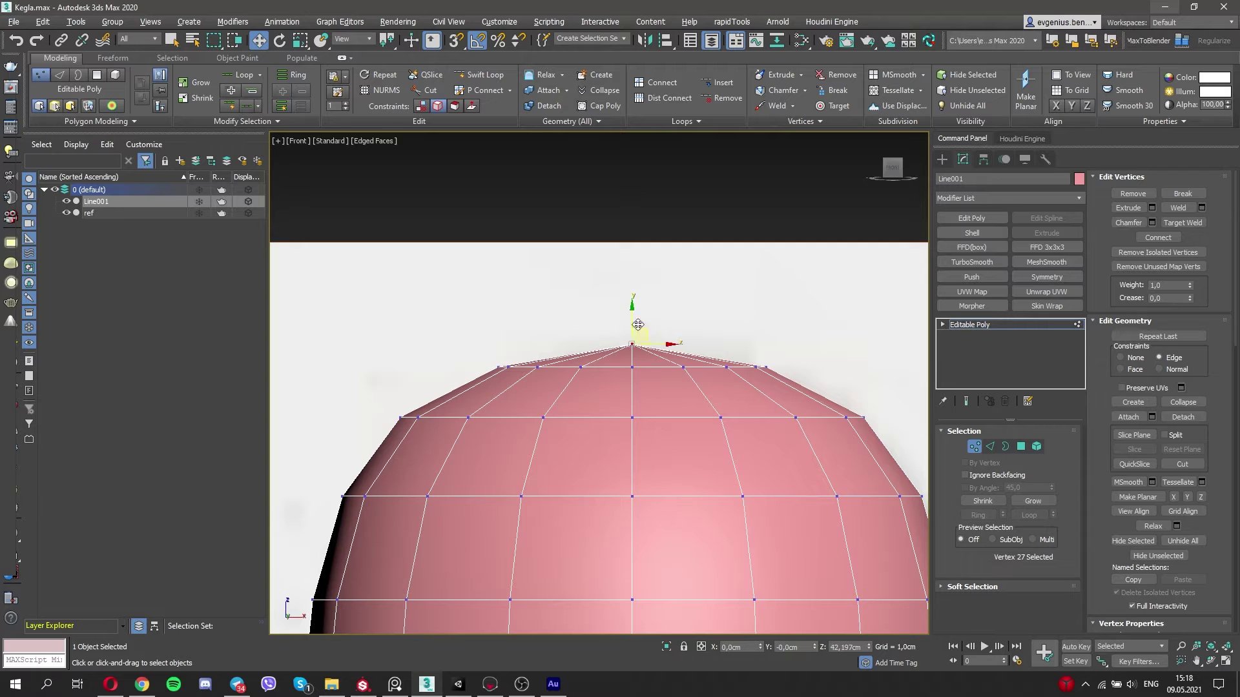
pyautogui.moveTo(639, 333); pyautogui.dragTo(640, 326)
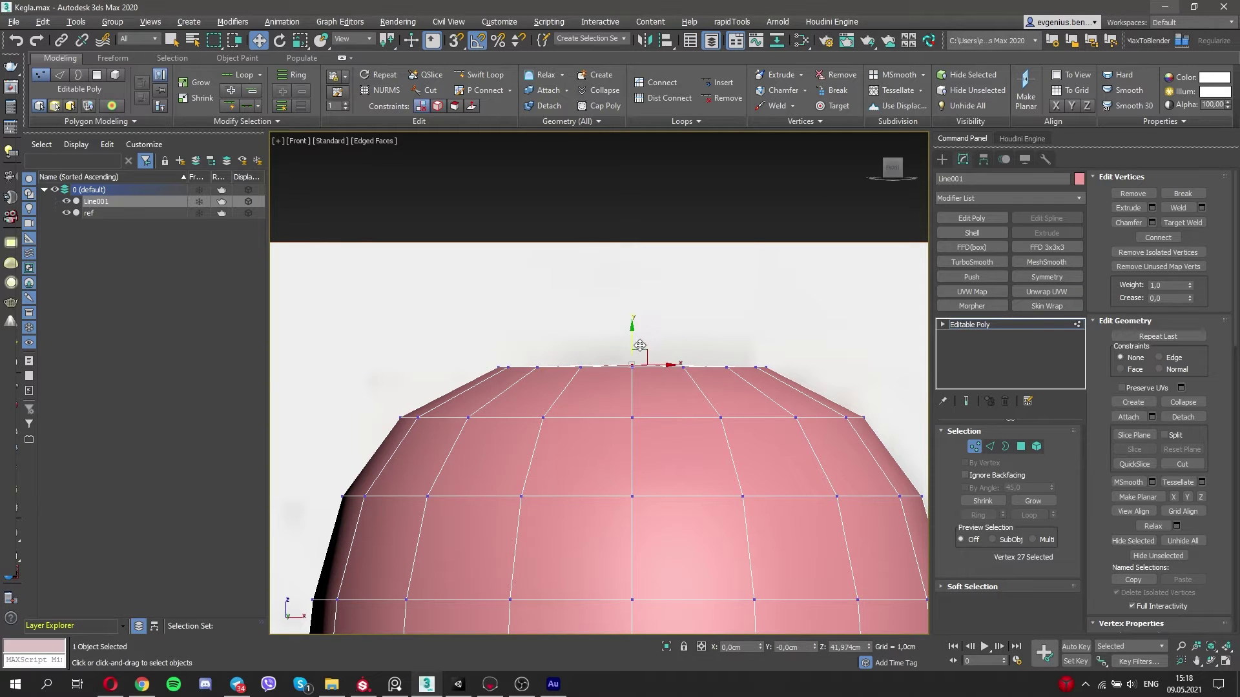
pyautogui.hotkey('shift', 'z')
# Turn off Edged Faces, return to object level, and orbit the pin in Perspective.
pyautogui.press('F4')
pyautogui.click(981, 324)
pyautogui.scroll(-4, 599, 383)
pyautogui.moveTo(742, 388)
pyautogui.keyDown('alt'); pyautogui.mouseDown(button='middle')
pyautogui.moveTo(836, 388)
pyautogui.moveTo(805, 401)
pyautogui.moveTo(807, 381)
pyautogui.moveTo(725, 276)
pyautogui.moveTo(768, 271)
pyautogui.mouseUp(button='middle'); pyautogui.keyUp('alt')
# Create a Standard material named 00 in the Slate Material Editor.
pyautogui.hotkey('shift', 'z')
pyautogui.press('m')
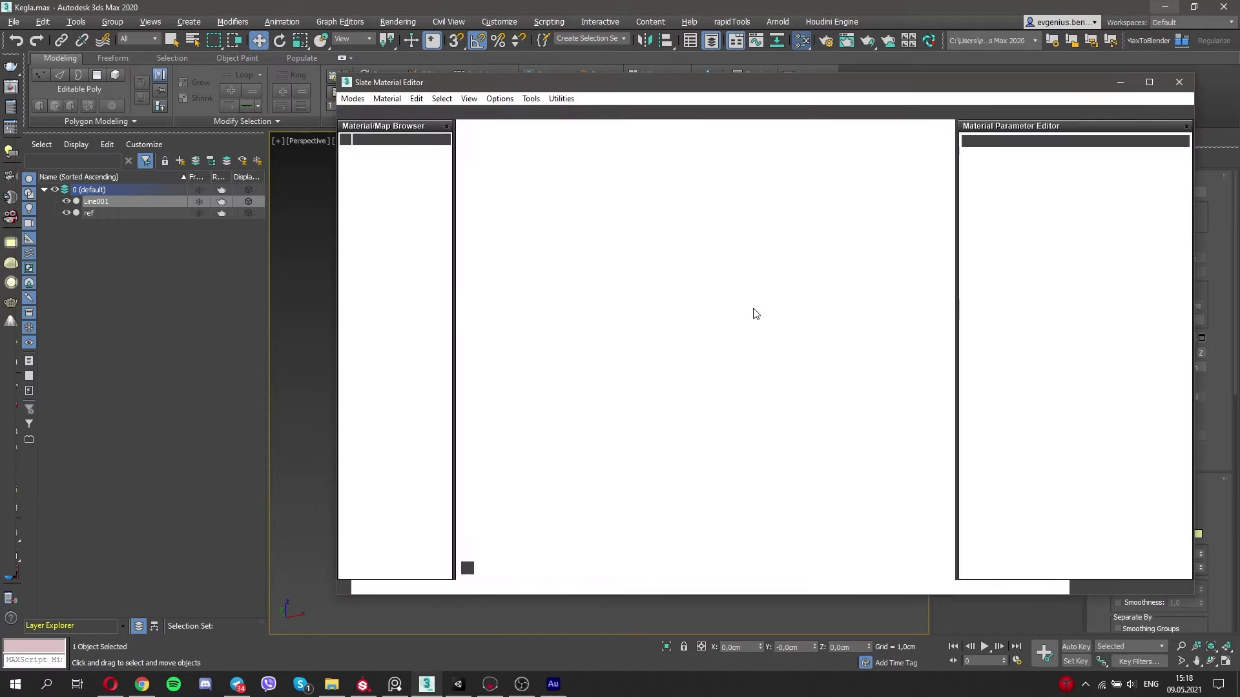
pyautogui.rightClick(704, 286)
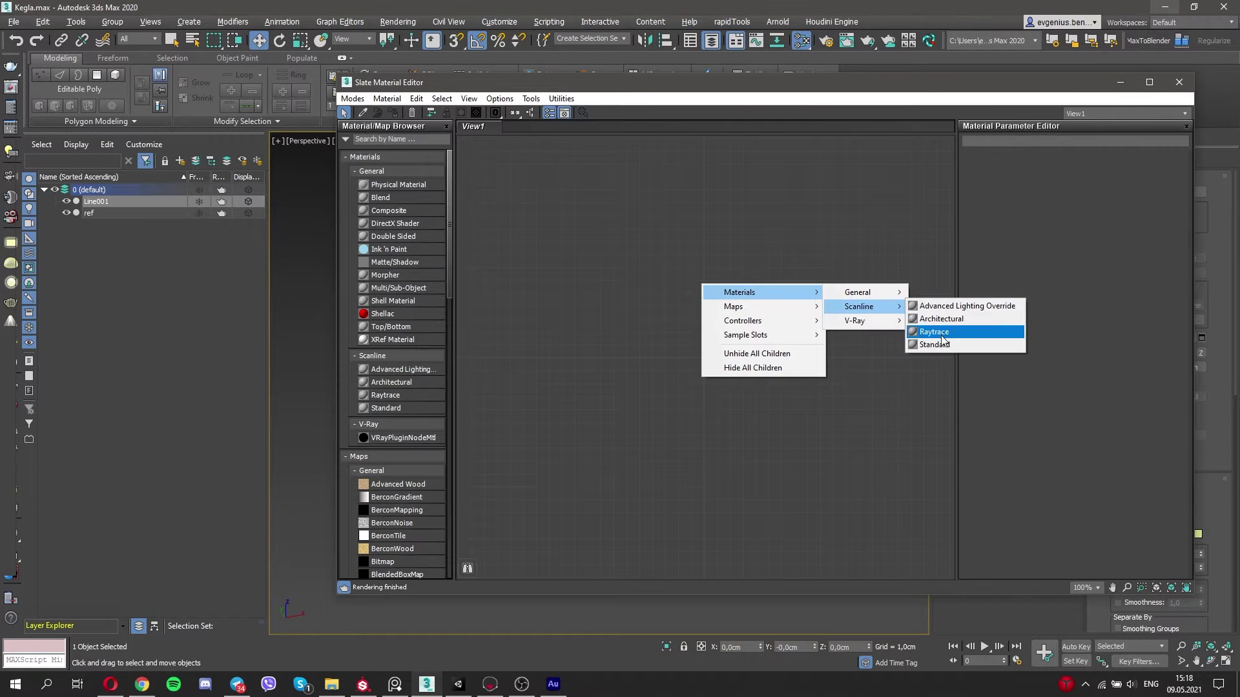
pyautogui.click(930, 343)
pyautogui.doubleClick(704, 327)
pyautogui.scroll(-2, 703, 327)
pyautogui.scroll(-1, 703, 327)
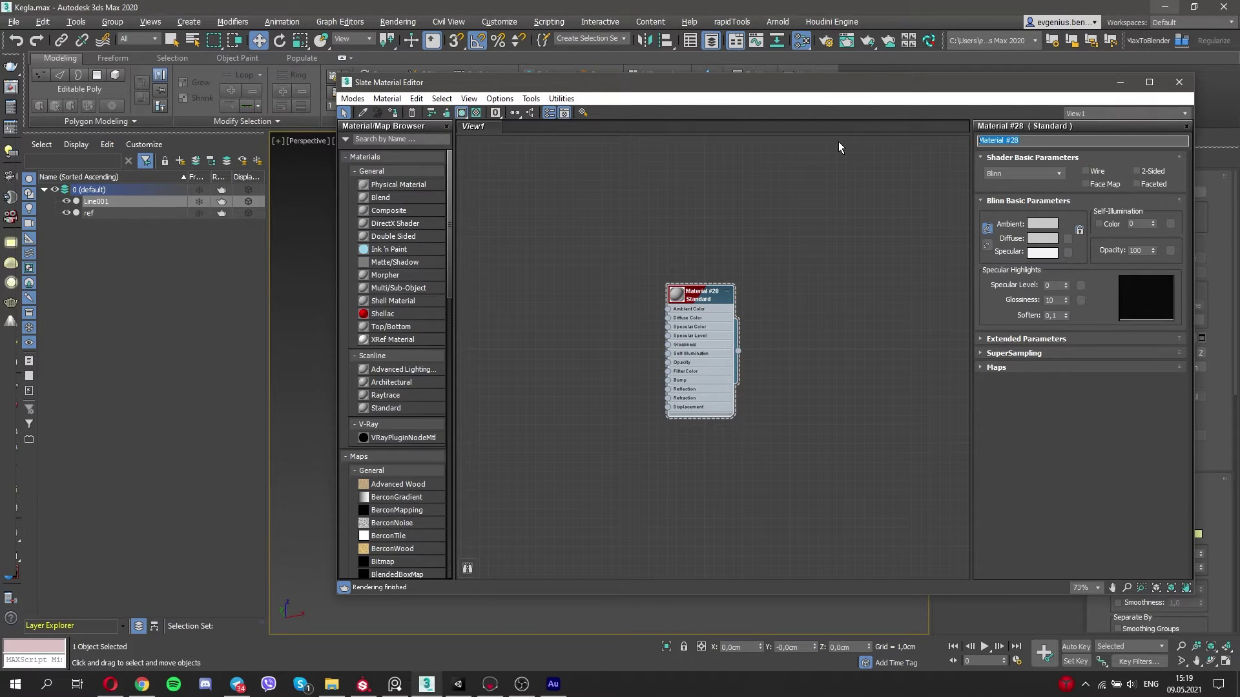
pyautogui.write('00')
pyautogui.click(1180, 82)
# Hide the reference plane with its eye icon in the scene list.
pyautogui.click(1079, 178)
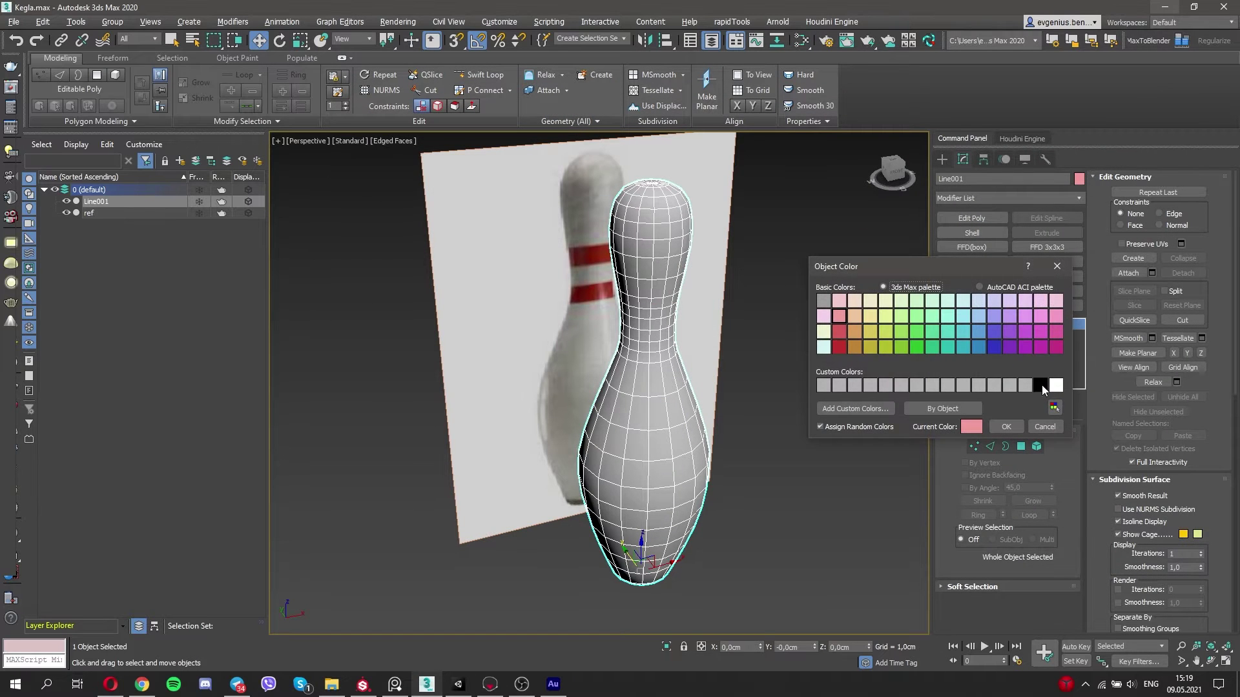
pyautogui.click(1014, 427)
pyautogui.click(756, 426)
pyautogui.keyDown('alt'); pyautogui.moveTo(755, 426); pyautogui.dragTo(691, 395, button='middle'); pyautogui.keyUp('alt')
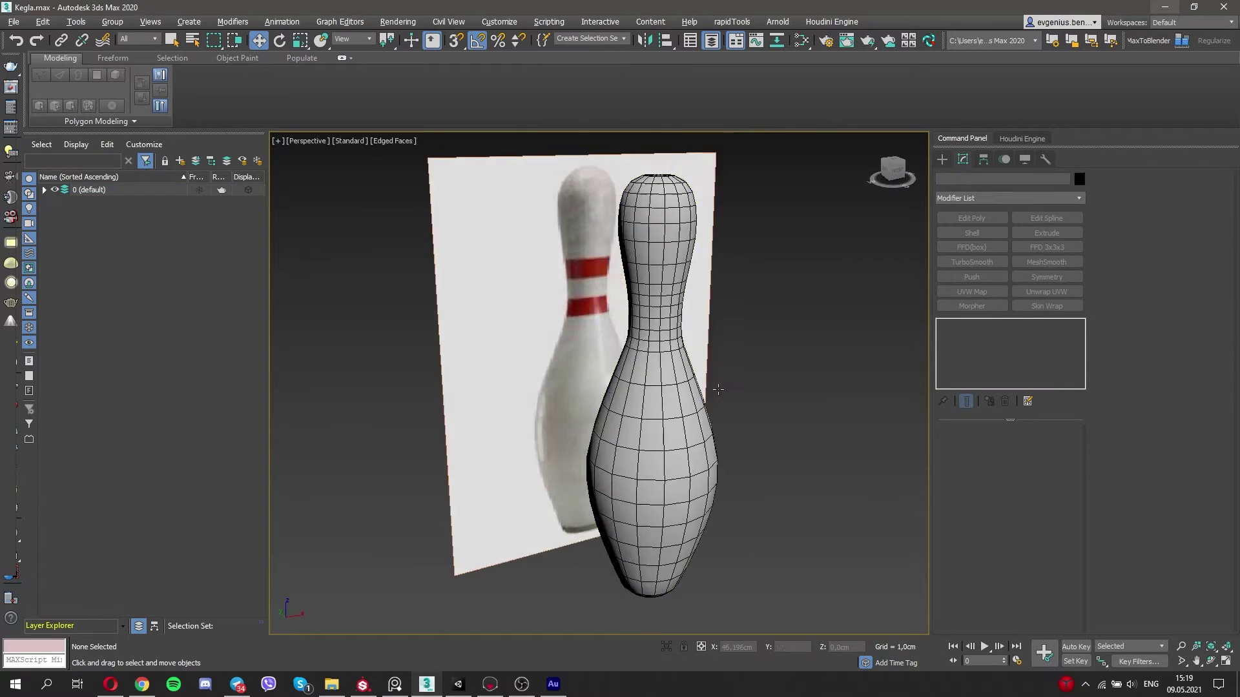
pyautogui.press('F4')
pyautogui.click(691, 396)
pyautogui.click(516, 349)
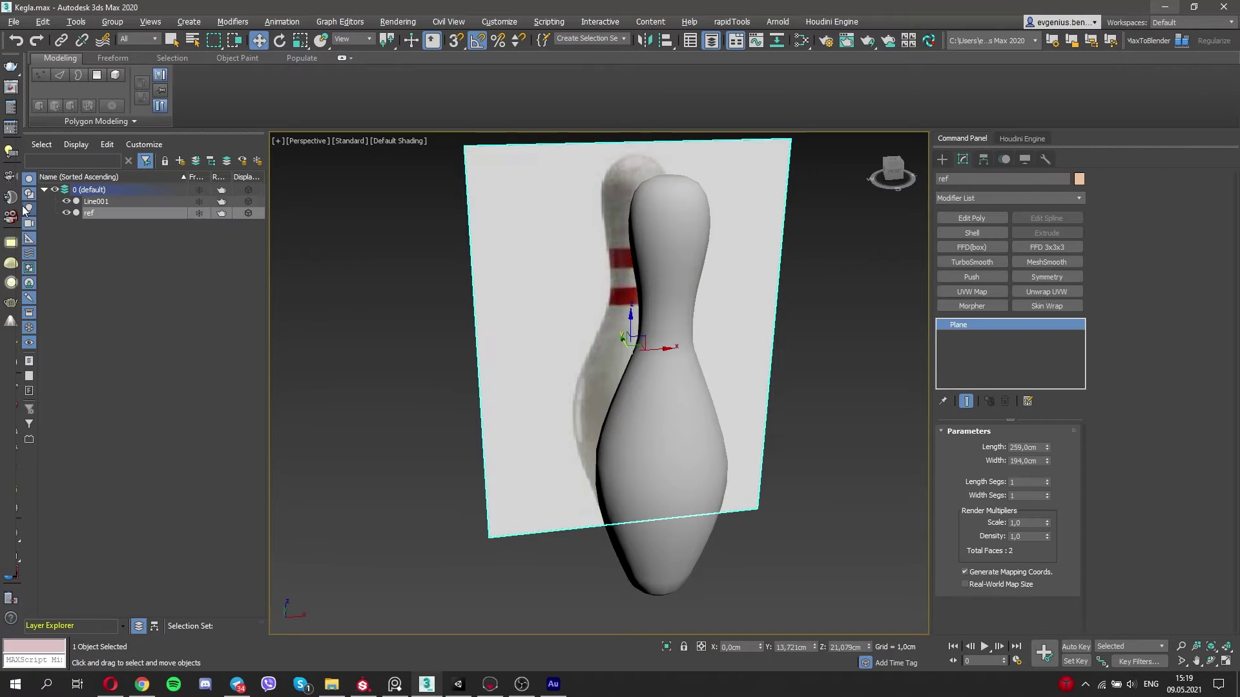
pyautogui.click(66, 213)
# Rename Line001 to modelKegla and launch the RizomUV bridge.
pyautogui.rightClick(97, 201)
pyautogui.click(165, 319)
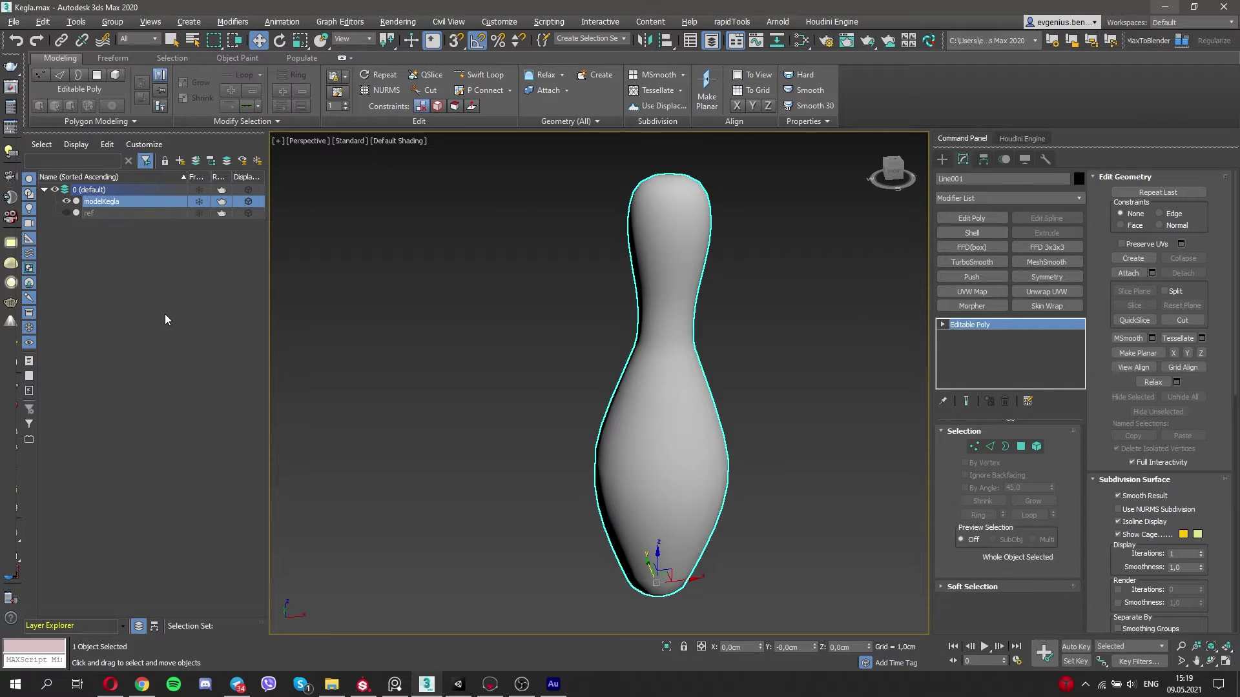
pyautogui.press('z')
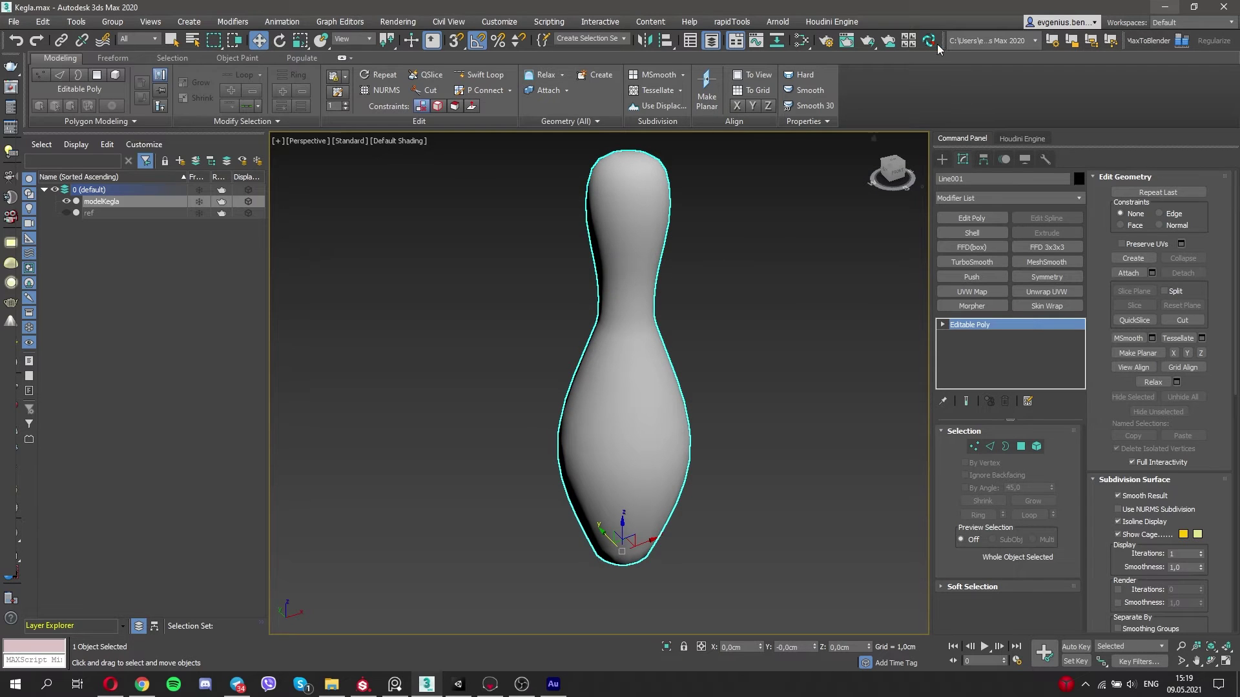
pyautogui.click(930, 41)
# Send the pin to RizomUV and show only its 3D view.
pyautogui.click(722, 274)
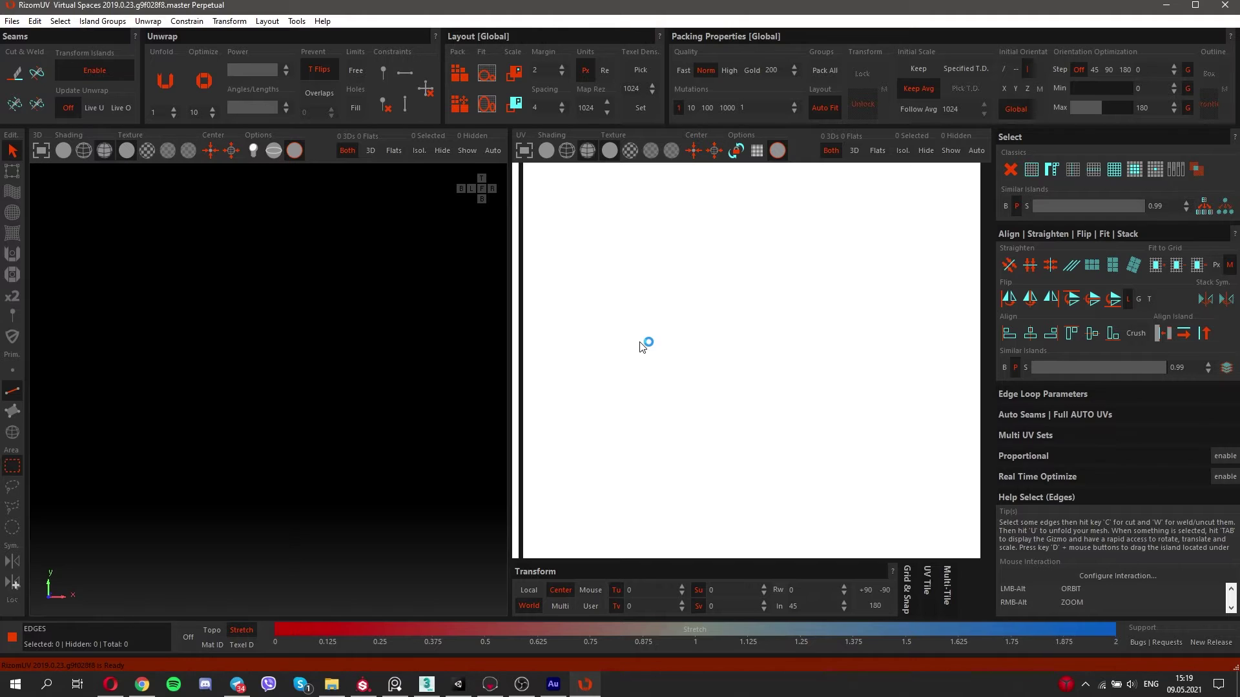
pyautogui.click(39, 151)
pyautogui.moveTo(530, 451)
pyautogui.keyDown('alt'); pyautogui.mouseDown()
pyautogui.moveTo(515, 437)
pyautogui.moveTo(545, 349)
pyautogui.moveTo(491, 447)
pyautogui.mouseUp(); pyautogui.keyUp('alt')
pyautogui.scroll(5, 515, 436)
# Select the edge ring around the pin's head and cut it as a seam.
pyautogui.doubleClick(508, 431)
pyautogui.scroll(3, 539, 243)
pyautogui.scroll(-5, 536, 374)
pyautogui.scroll(2, 491, 439)
pyautogui.scroll(3, 474, 478)
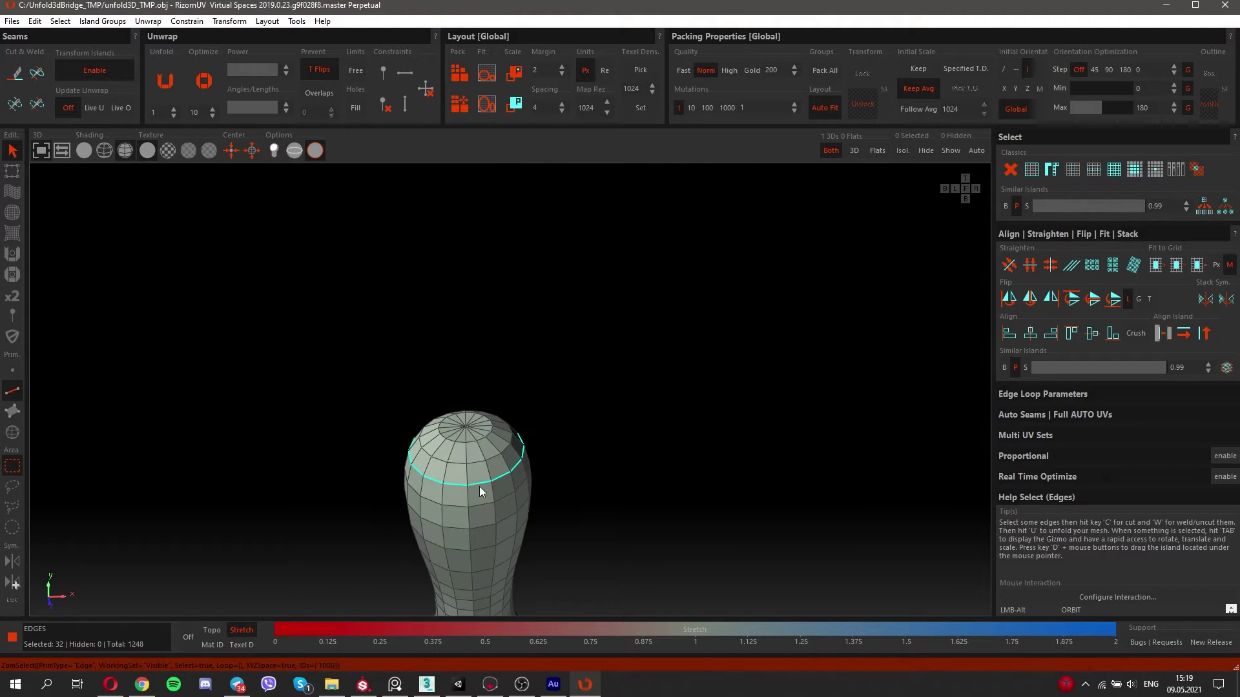
pyautogui.press('c')
# From the right side view, select further edge loops and cut them into seams.
pyautogui.moveTo(480, 487)
pyautogui.keyDown('alt'); pyautogui.mouseDown()
pyautogui.moveTo(424, 355)
pyautogui.moveTo(476, 319)
pyautogui.mouseUp(); pyautogui.keyUp('alt')
pyautogui.click(955, 192)
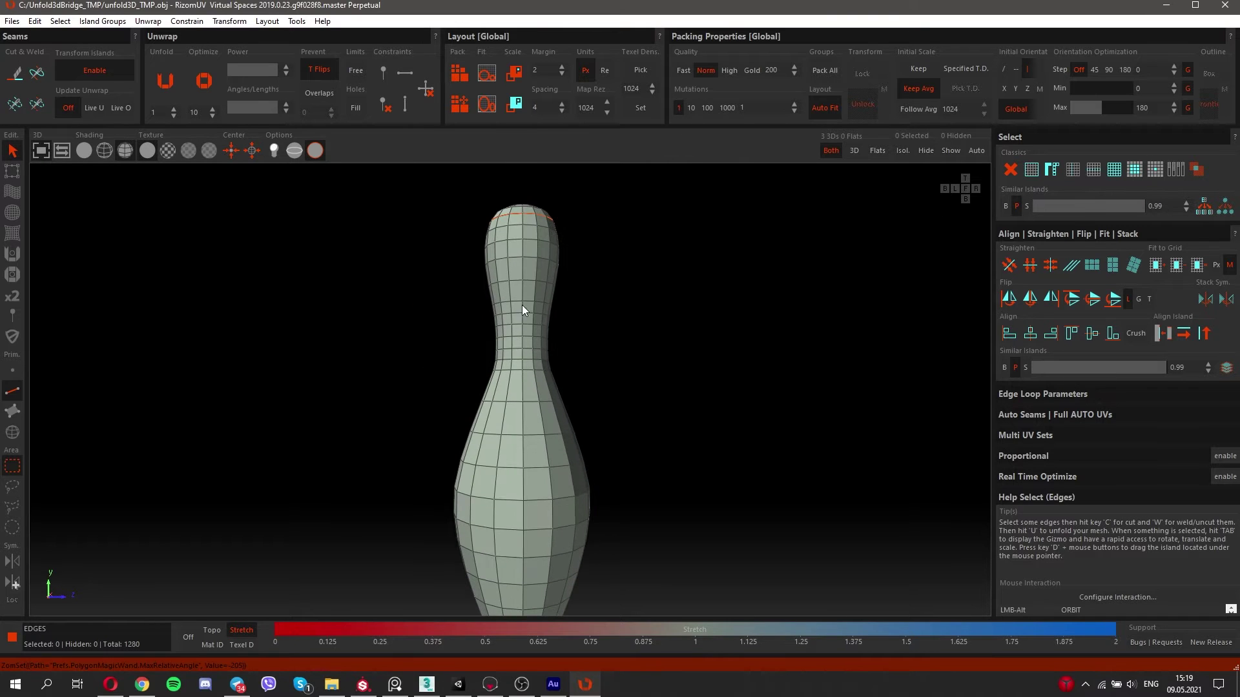
pyautogui.click(975, 189)
pyautogui.keyDown('shift'); pyautogui.doubleClick(499, 273); pyautogui.keyUp('shift')
pyautogui.moveTo(505, 322)
pyautogui.keyDown('alt'); pyautogui.mouseDown()
pyautogui.moveTo(753, 401)
pyautogui.moveTo(731, 404)
pyautogui.moveTo(668, 257)
pyautogui.mouseUp(); pyautogui.keyUp('alt')
pyautogui.scroll(2, 467, 295)
pyautogui.scroll(3, 458, 342)
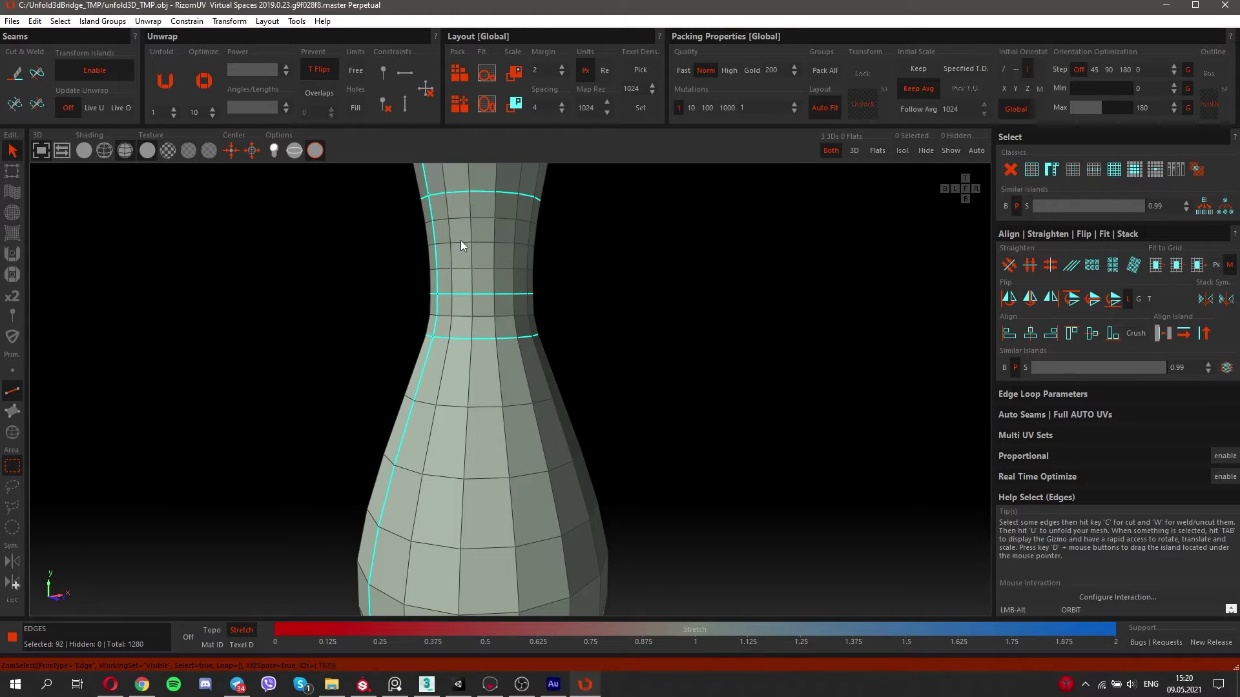
pyautogui.click(17, 79)
pyautogui.scroll(-5, 526, 387)
# Unfold the pin into UV islands and select the large body islands in island mode.
pyautogui.press('u')
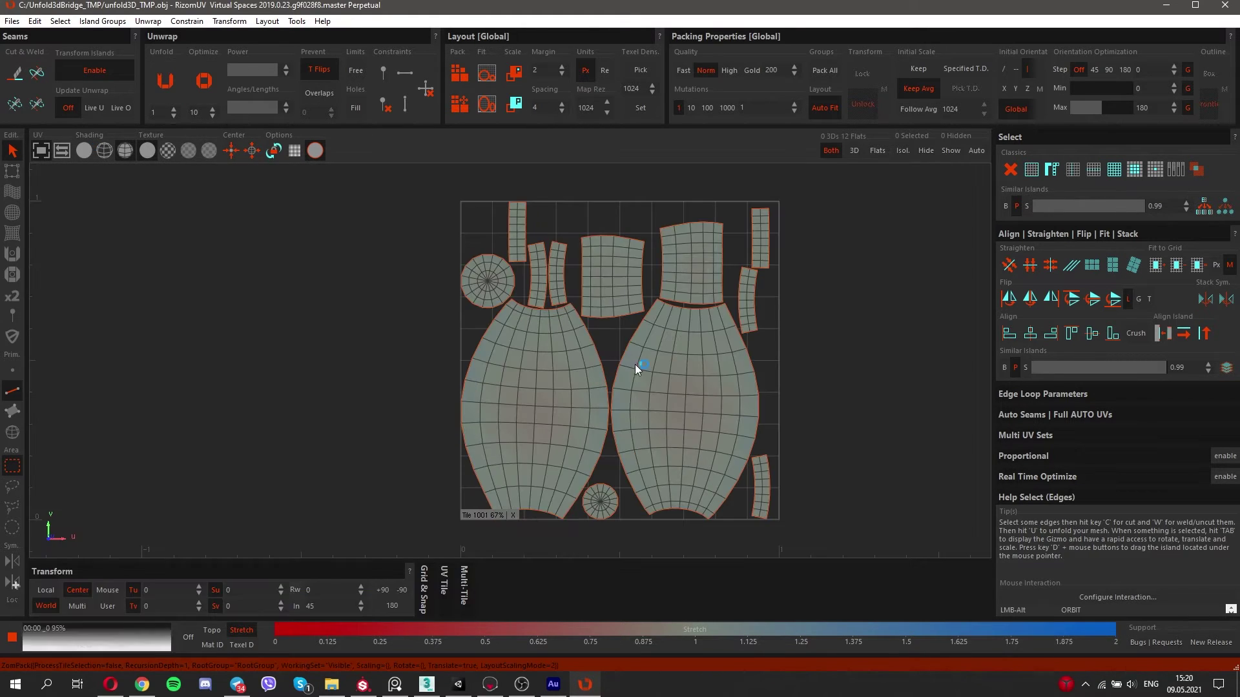
pyautogui.click(12, 432)
pyautogui.click(684, 400)
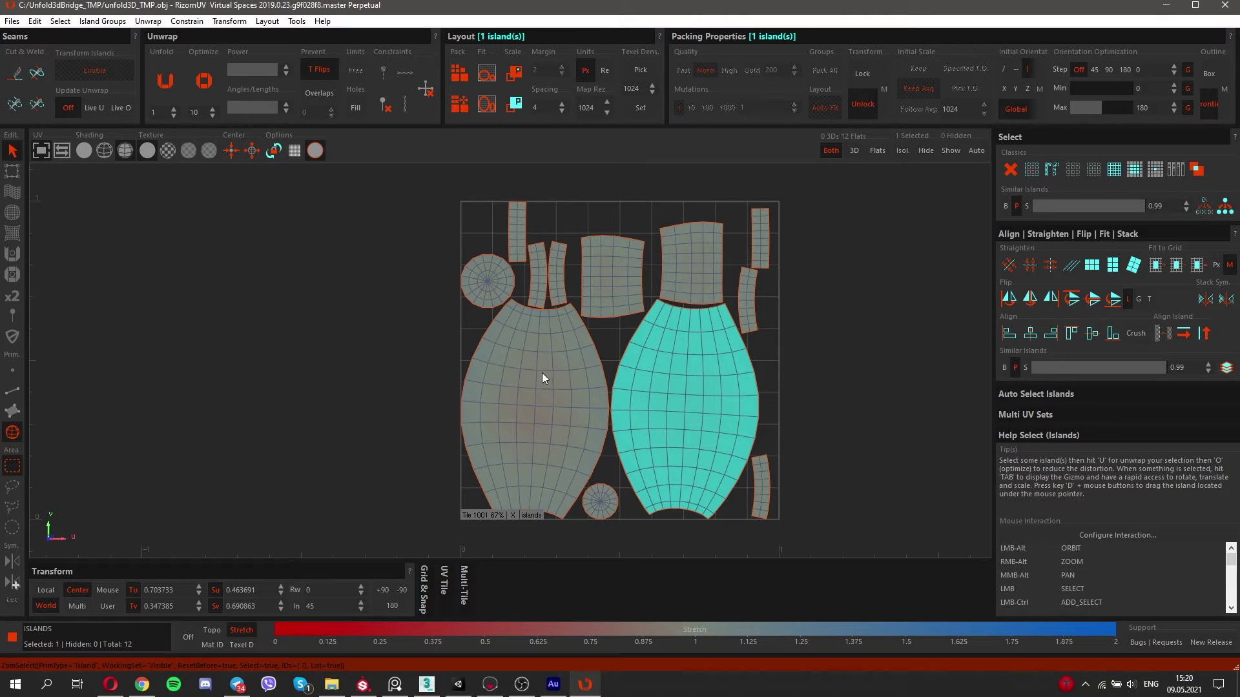
pyautogui.keyDown('ctrl'); pyautogui.click(531, 371); pyautogui.keyUp('ctrl')
pyautogui.click(571, 385)
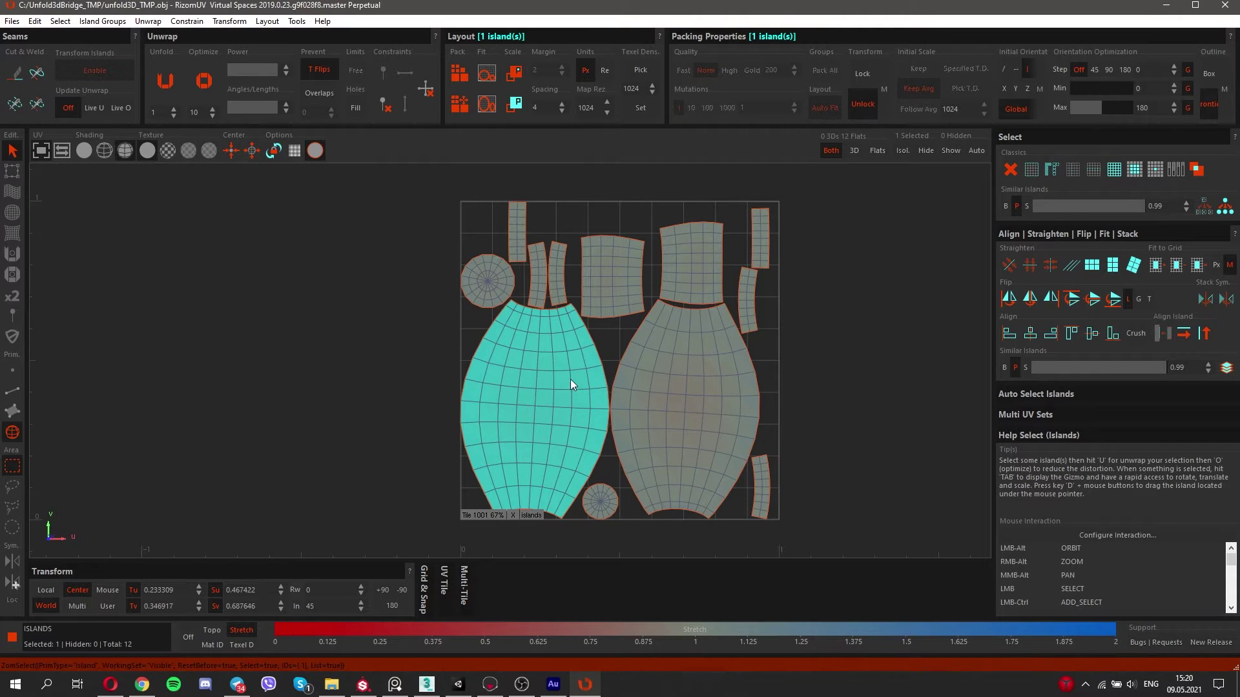
pyautogui.click(12, 171)
# Select the small strip islands and repack them into the tile.
pyautogui.scroll(3, 568, 277)
pyautogui.click(526, 297)
pyautogui.keyDown('ctrl'); pyautogui.click(476, 208); pyautogui.keyUp('ctrl')
pyautogui.keyDown('ctrl'); pyautogui.click(952, 221); pyautogui.keyUp('ctrl')
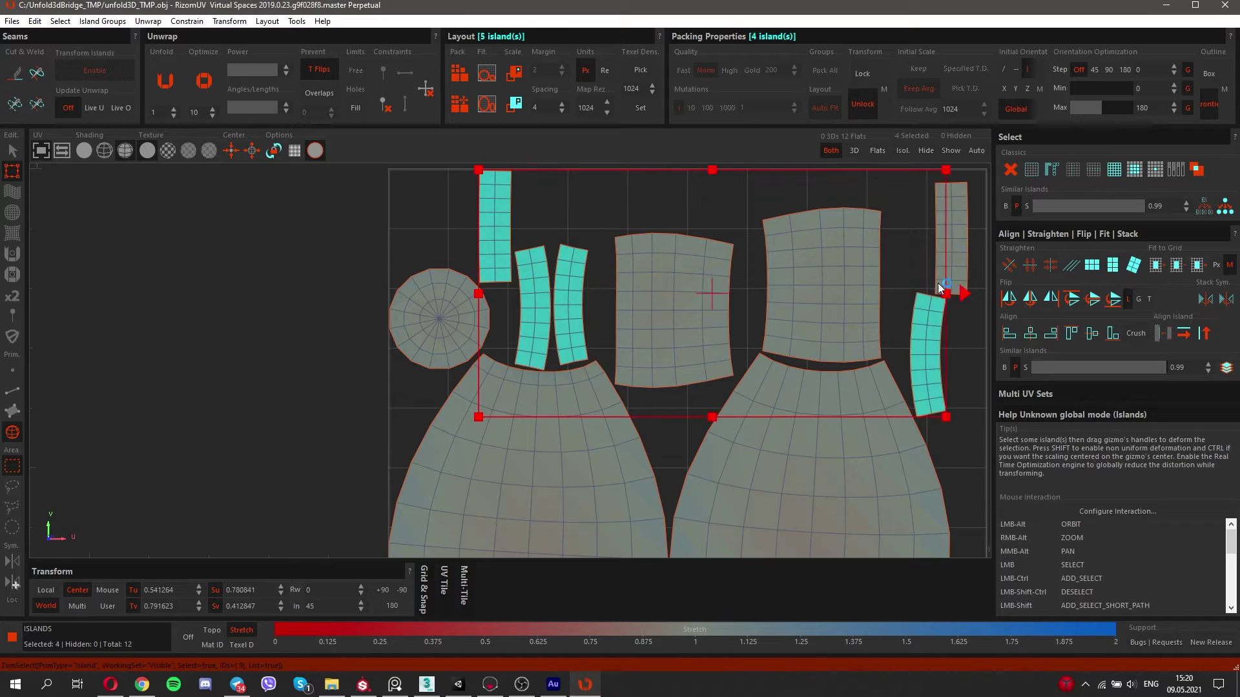
pyautogui.keyDown('alt'); pyautogui.moveTo(959, 341); pyautogui.dragTo(665, 302, button='middle'); pyautogui.keyUp('alt')
pyautogui.scroll(-3, 665, 302)
pyautogui.click(459, 73)
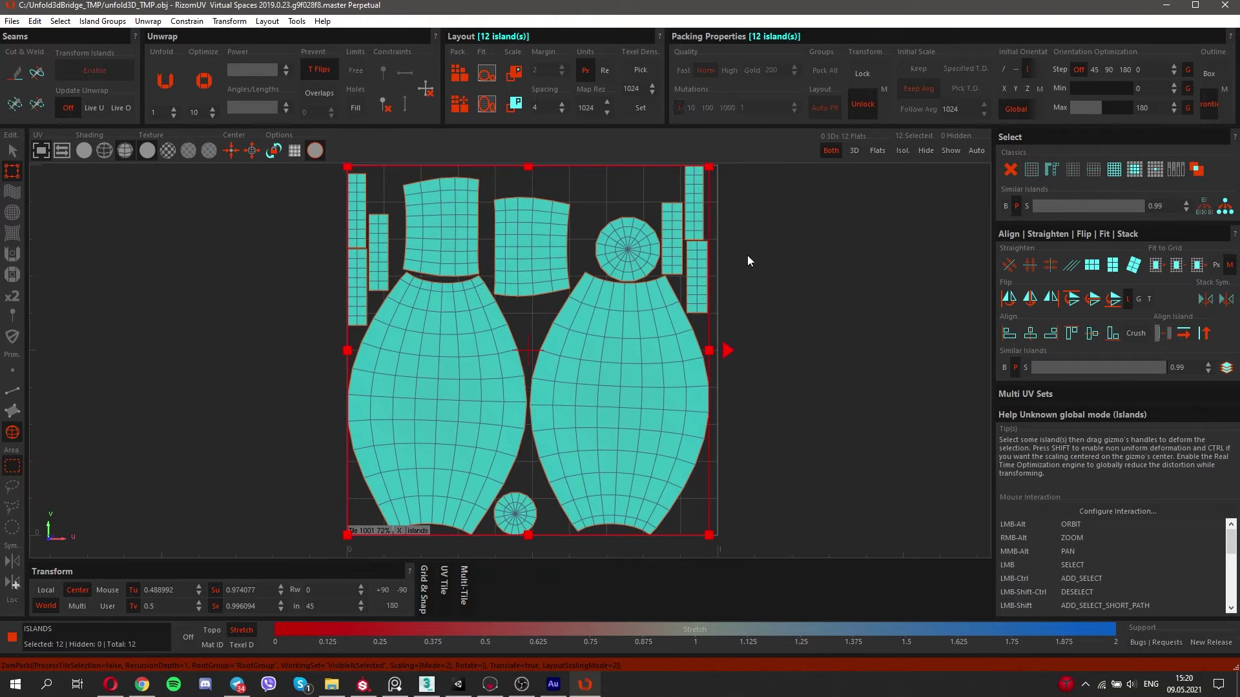
# Rotate the two large islands, repack with margin and spacing 16, and save back to 3ds Max.
pyautogui.click(452, 388)
pyautogui.keyDown('ctrl'); pyautogui.click(589, 370); pyautogui.keyUp('ctrl')
pyautogui.moveTo(528, 225); pyautogui.dragTo(534, 228)
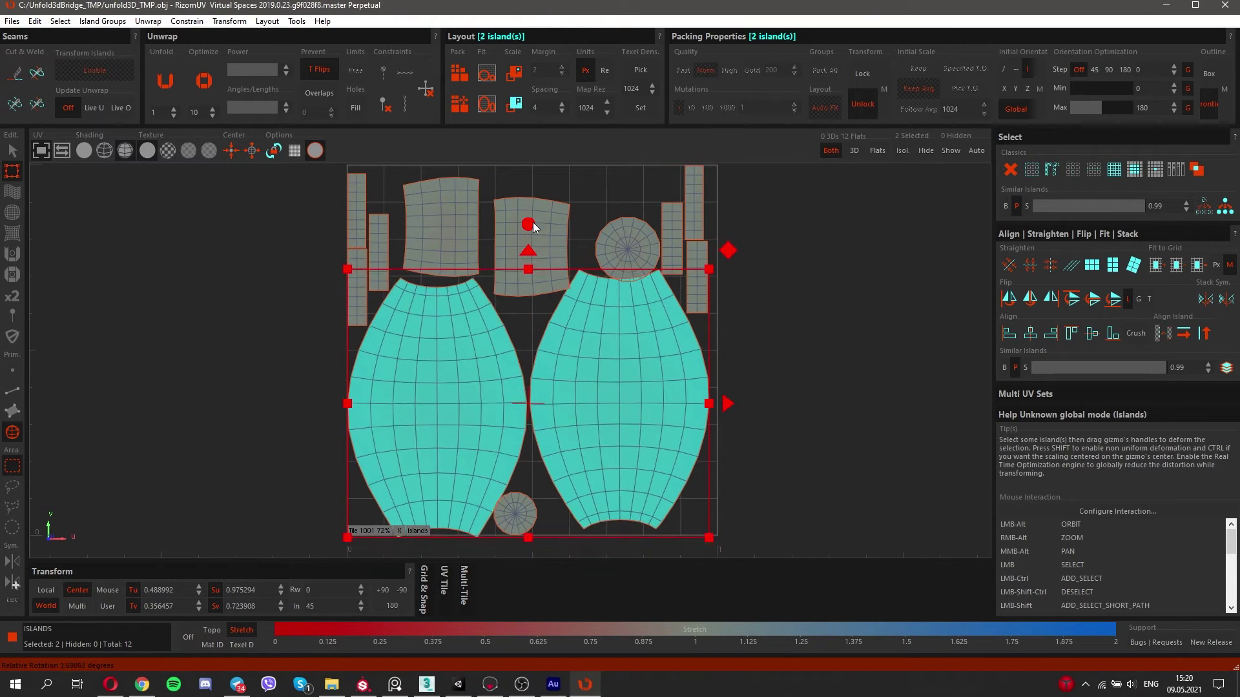
pyautogui.click(514, 75)
pyautogui.press('BackSpace')
pyautogui.write('16')
pyautogui.press('Return')
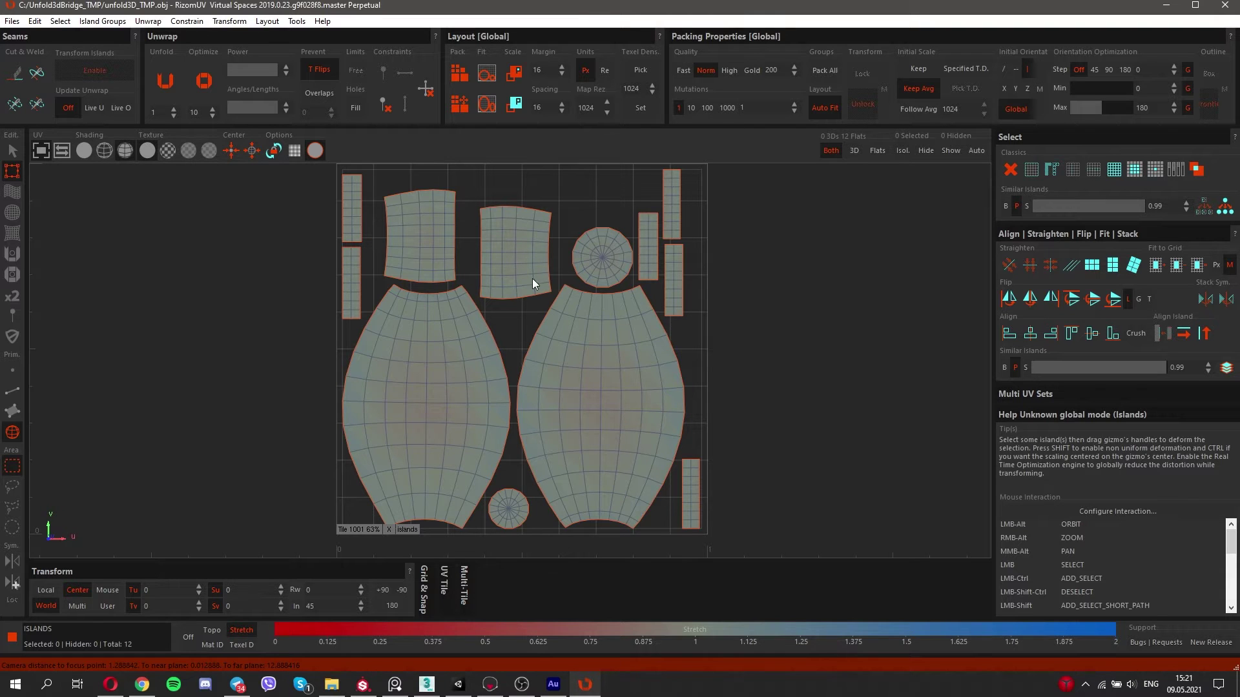
pyautogui.click(12, 21)
pyautogui.click(39, 105)
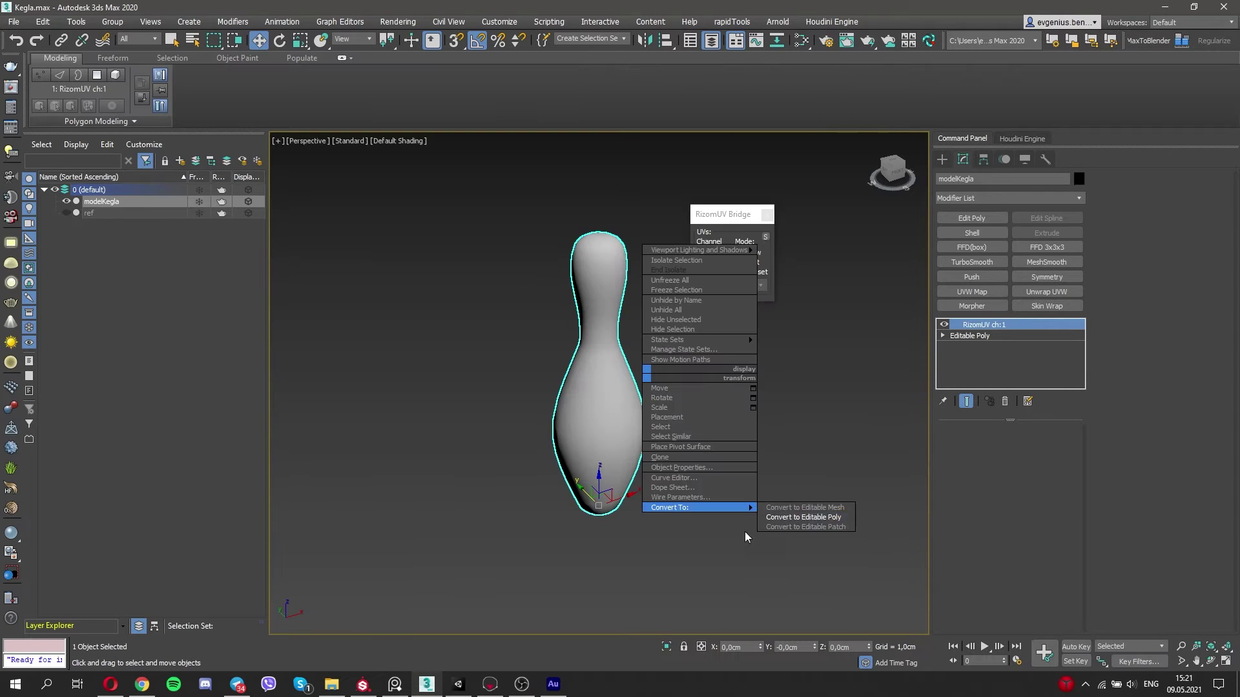
# Convert the pin to Editable Poly, check its UV seams with Unwrap UVW, then collapse it.
pyautogui.click(767, 215)
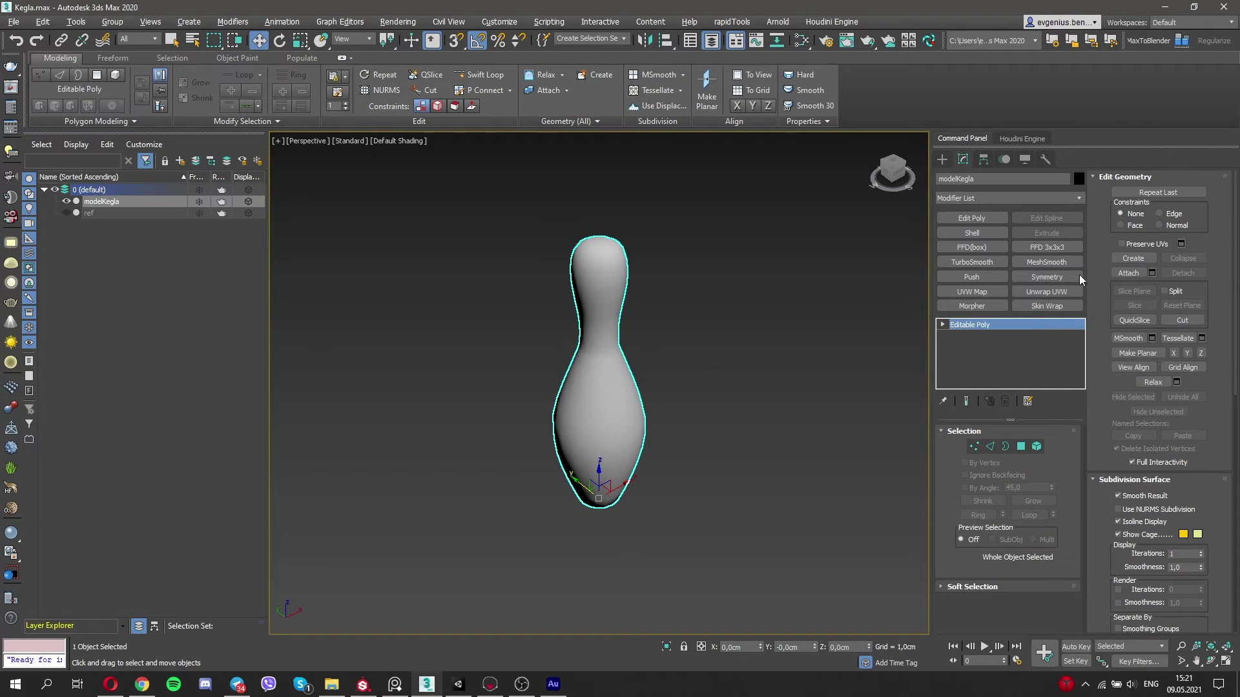
pyautogui.click(1047, 291)
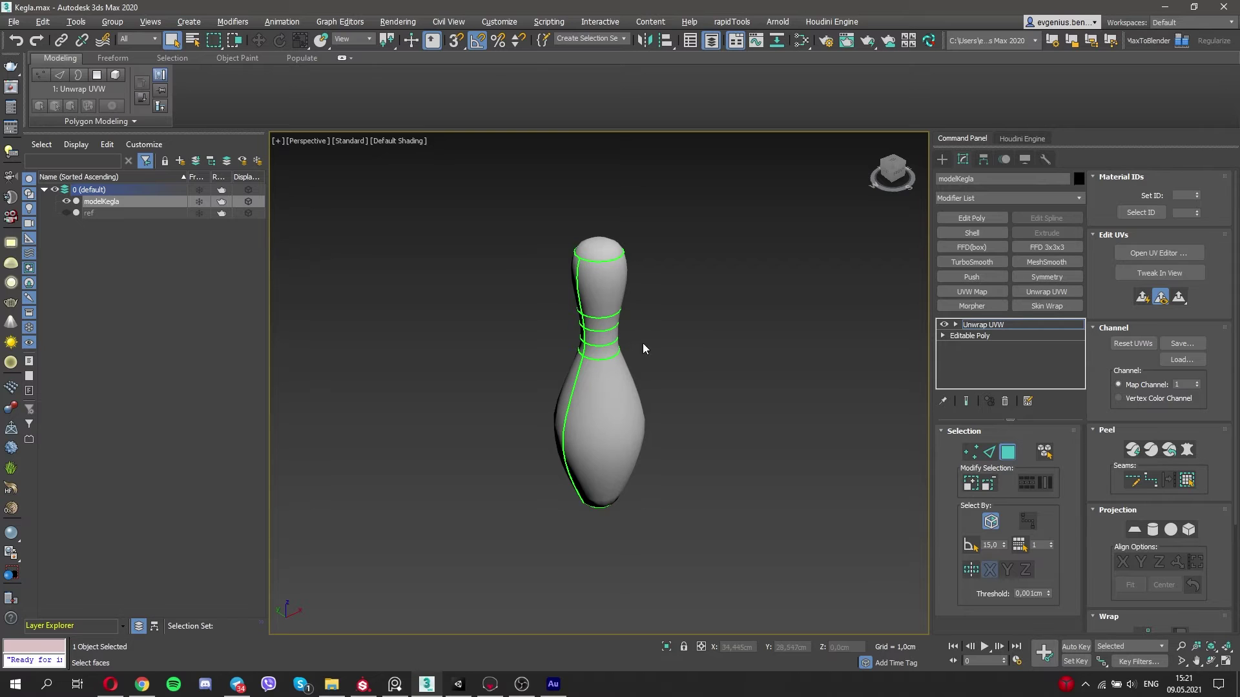
pyautogui.keyDown('alt'); pyautogui.moveTo(642, 354); pyautogui.dragTo(512, 352, button='middle'); pyautogui.keyUp('alt')
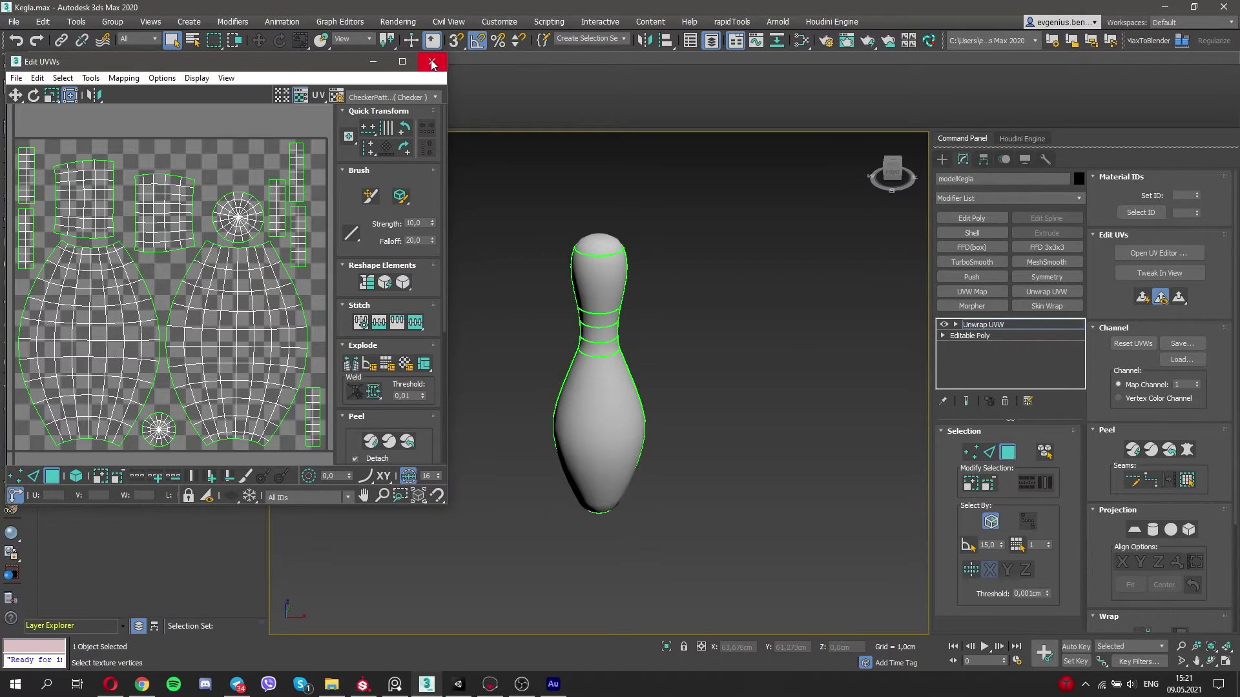
pyautogui.click(432, 63)
pyautogui.click(1005, 401)
# Export the selected pin as an FBX file with the default settings.
pyautogui.click(13, 21)
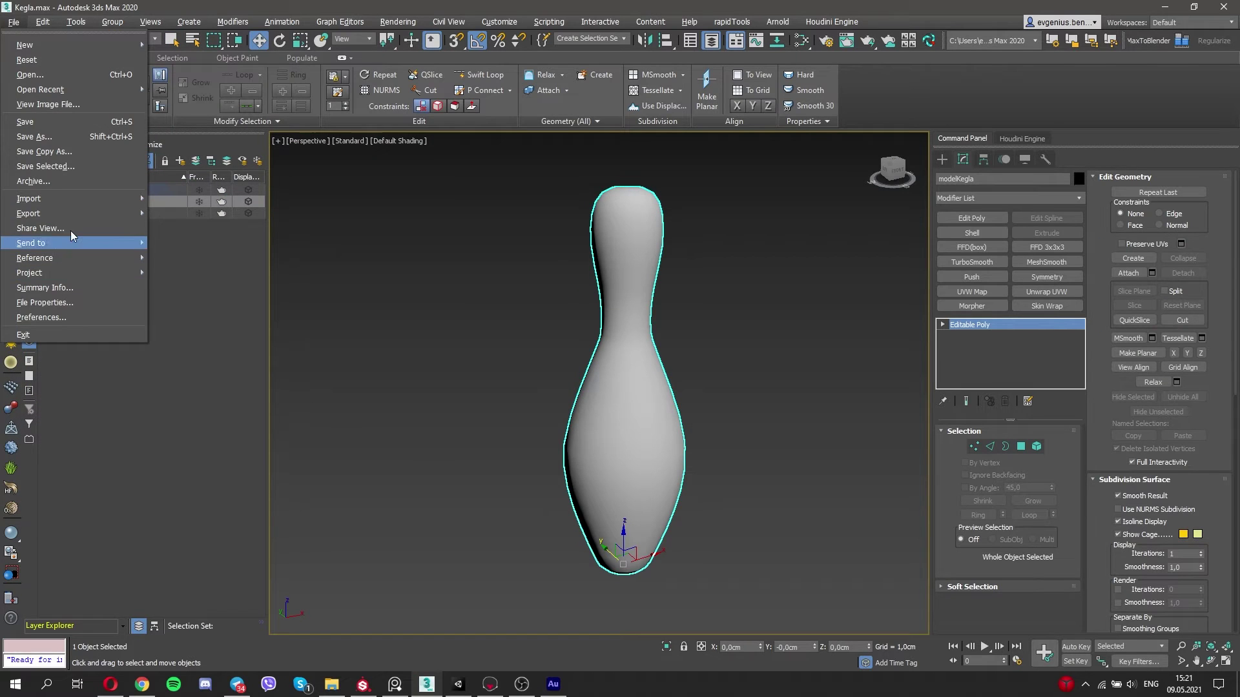
pyautogui.click(217, 228)
pyautogui.press('Return')
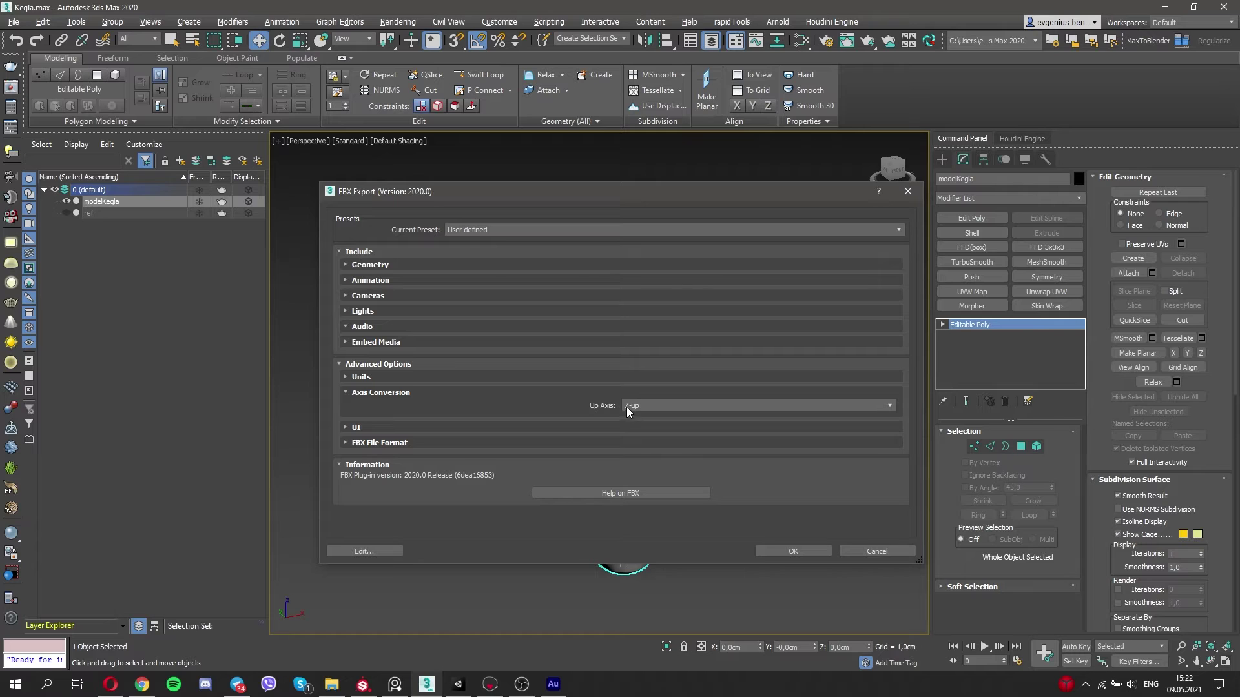
pyautogui.click(782, 552)
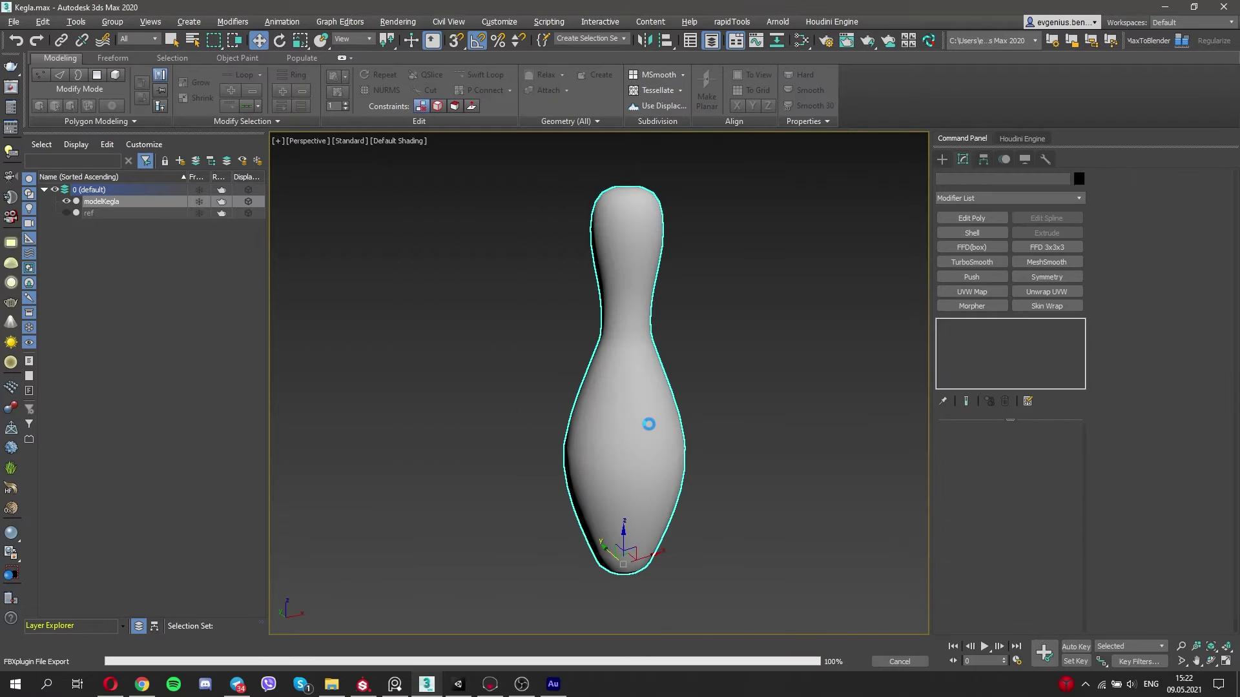
pyautogui.keyDown('alt'); pyautogui.moveTo(638, 393); pyautogui.dragTo(650, 423, button='middle'); pyautogui.keyUp('alt')
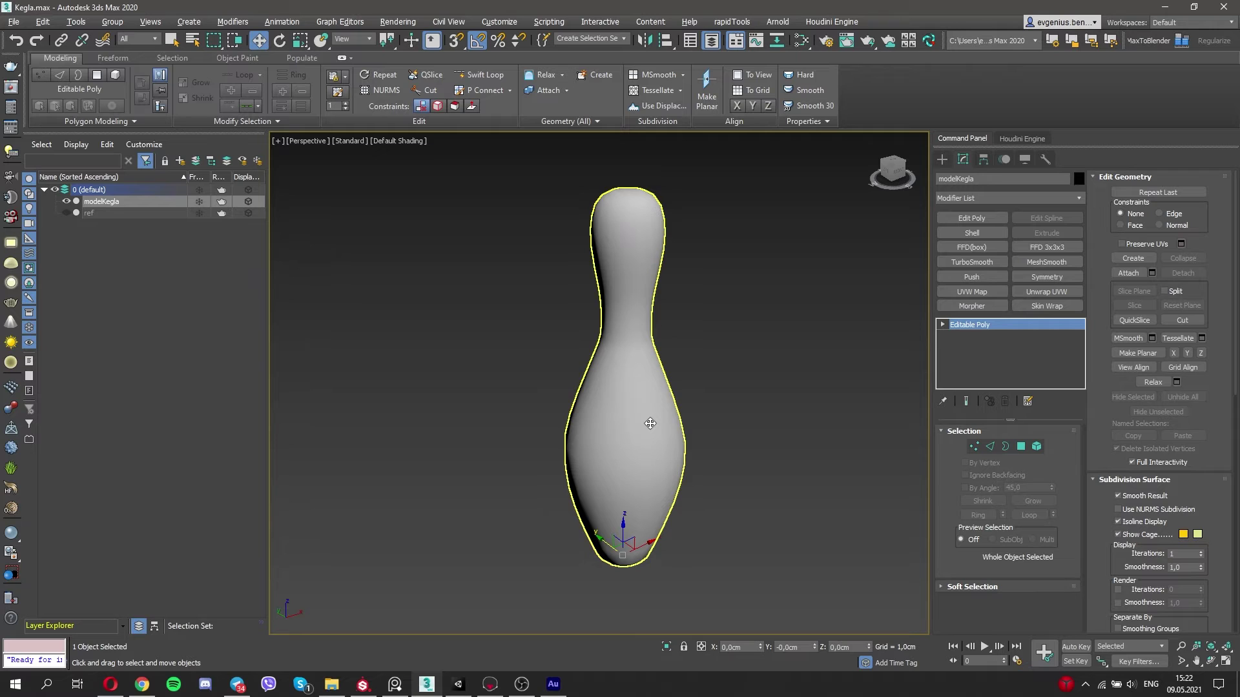
pyautogui.click(649, 420)
# Start a new Substance Painter project from the exported modelKegla.fbx.
pyautogui.click(363, 685)
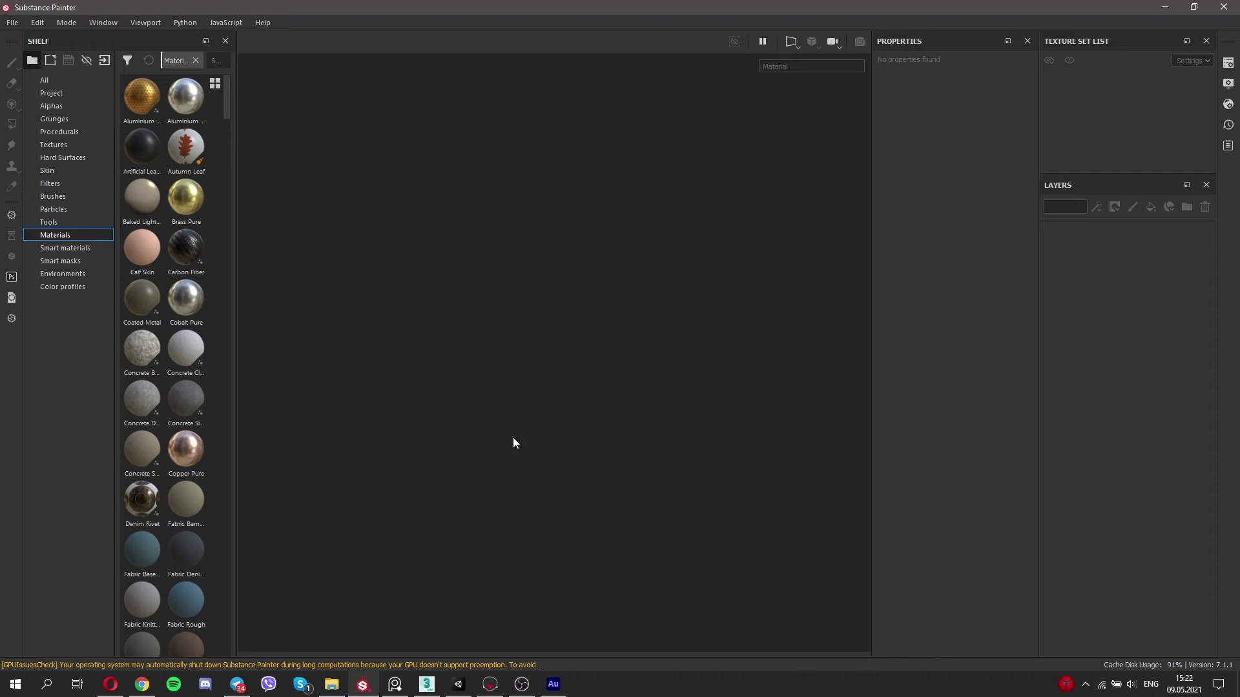
pyautogui.click(9, 22)
pyautogui.hotkey('alt', 'Tab')
pyautogui.moveTo(172, 154); pyautogui.dragTo(569, 342)
# Create the project at 2048 resolution with OpenGL normals, then bring up mesh-map baking.
pyautogui.click(554, 201)
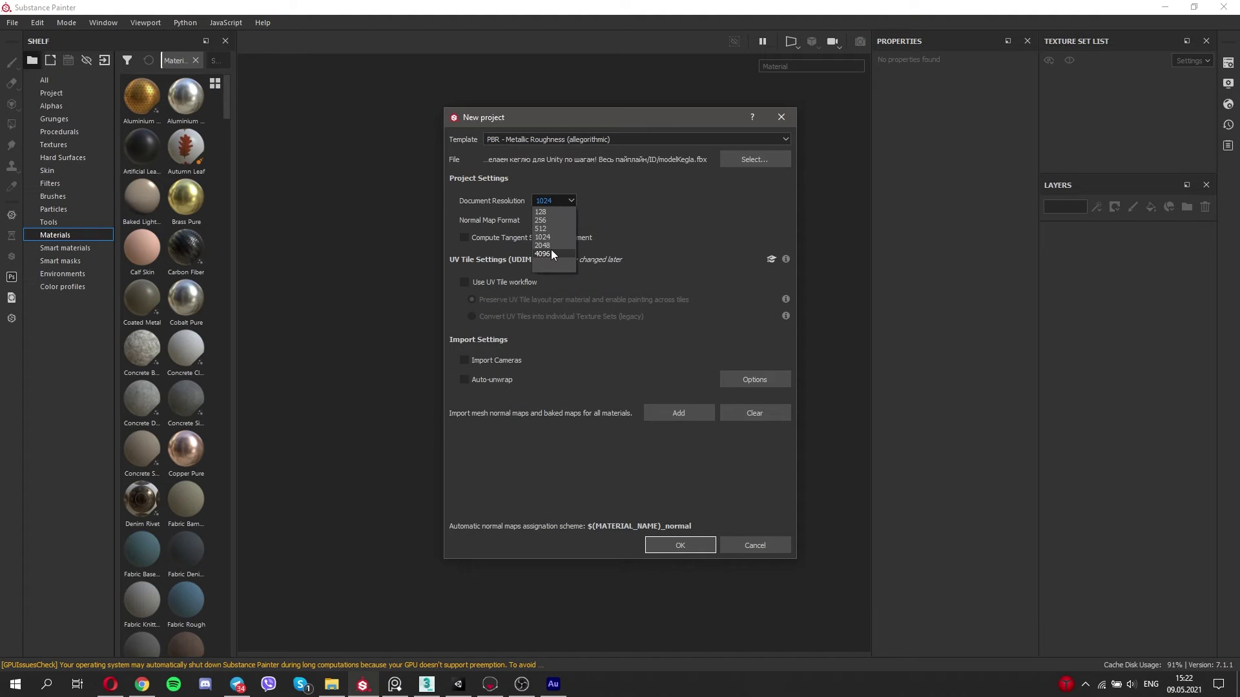
pyautogui.click(550, 245)
pyautogui.click(551, 223)
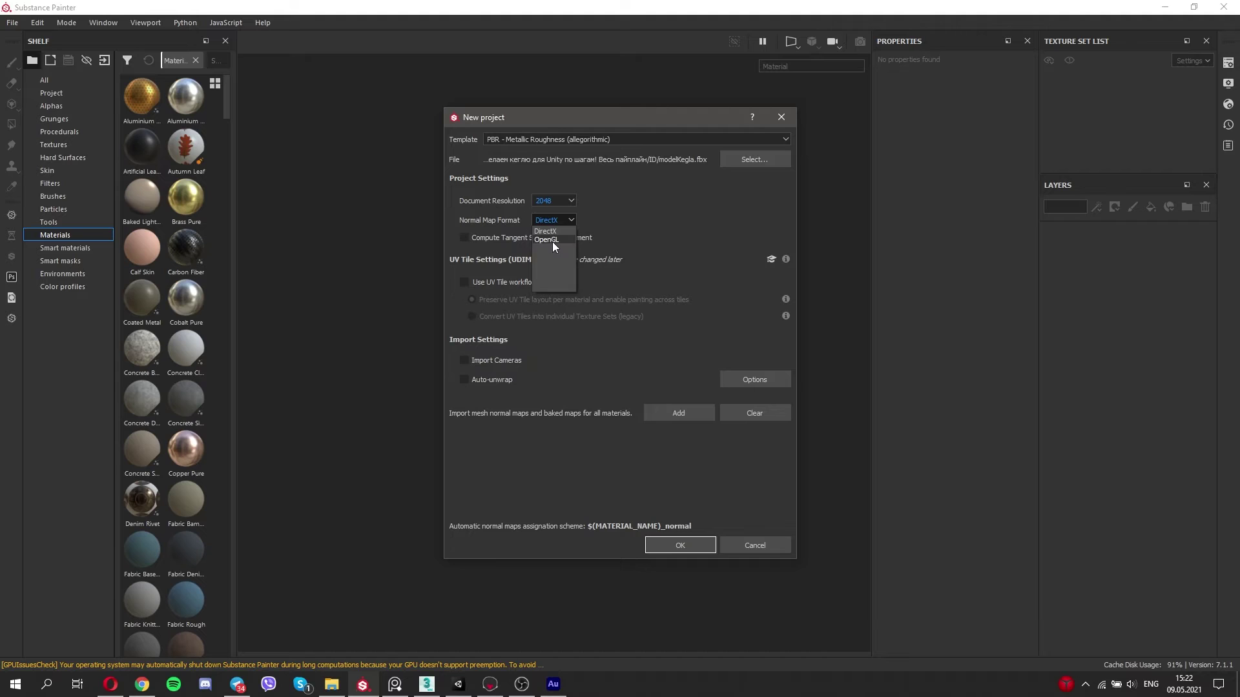
pyautogui.click(550, 241)
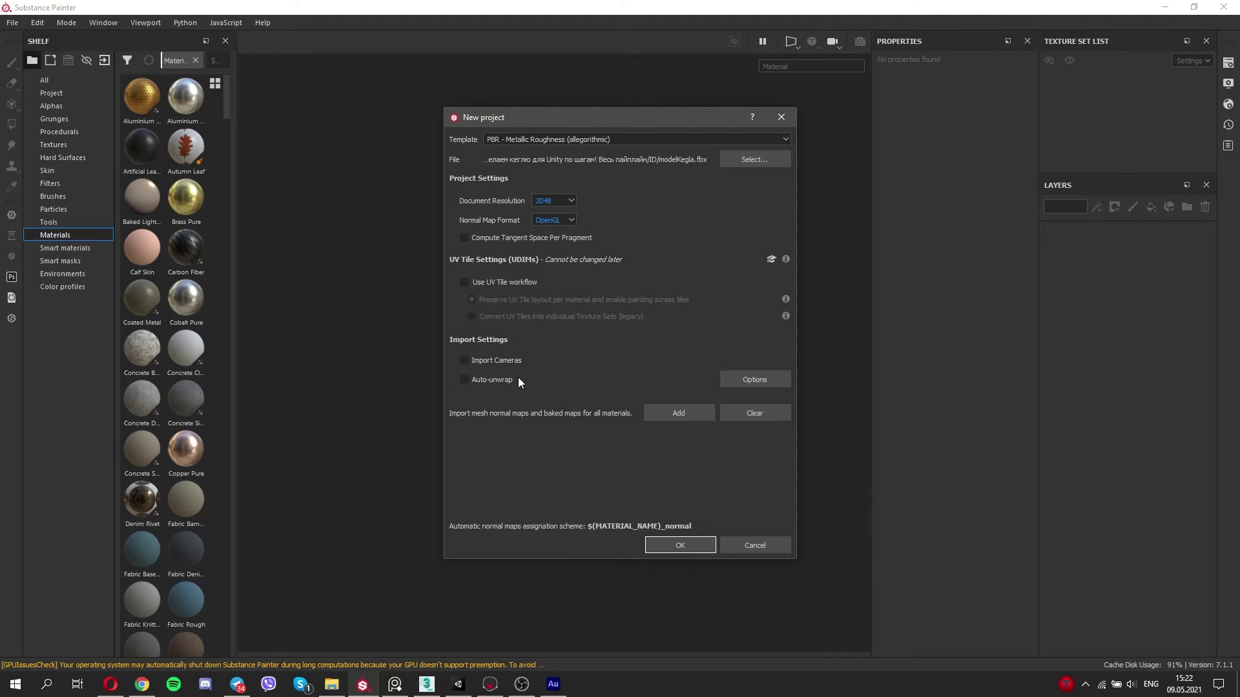
pyautogui.click(685, 549)
pyautogui.scroll(-5, 1072, 452)
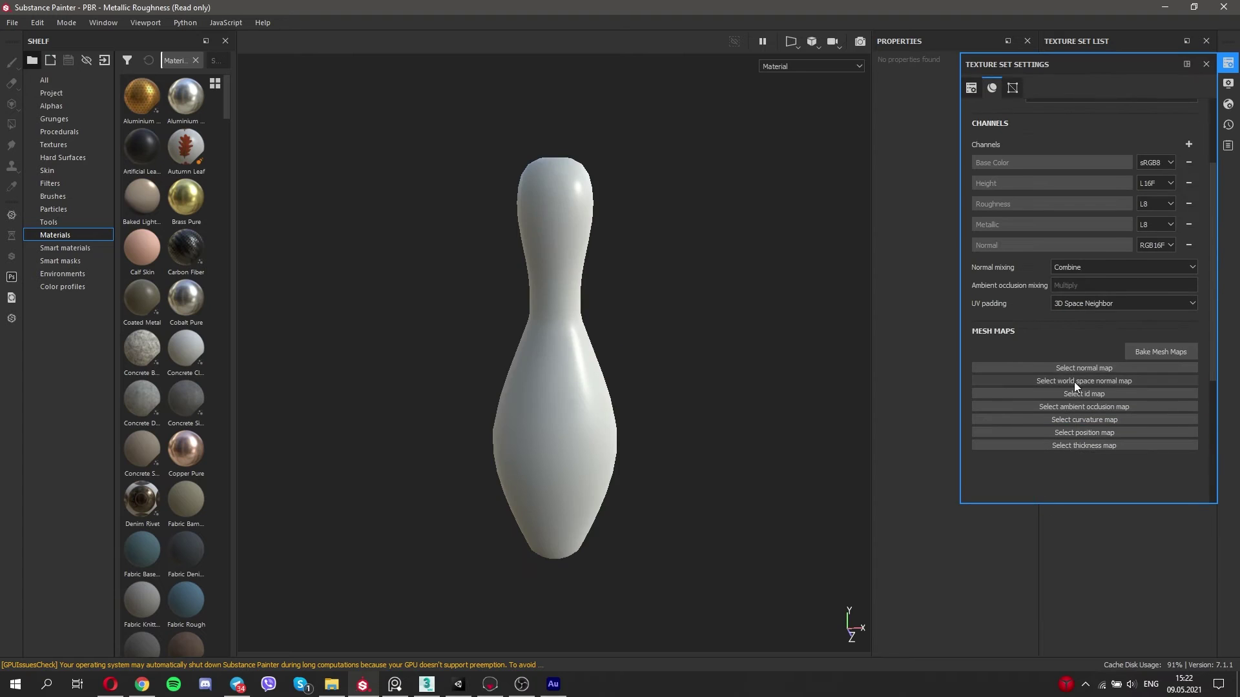
pyautogui.click(1156, 352)
# Exclude the Normal, ID and Thickness bakers and set bake output size to 2048.
pyautogui.click(409, 239)
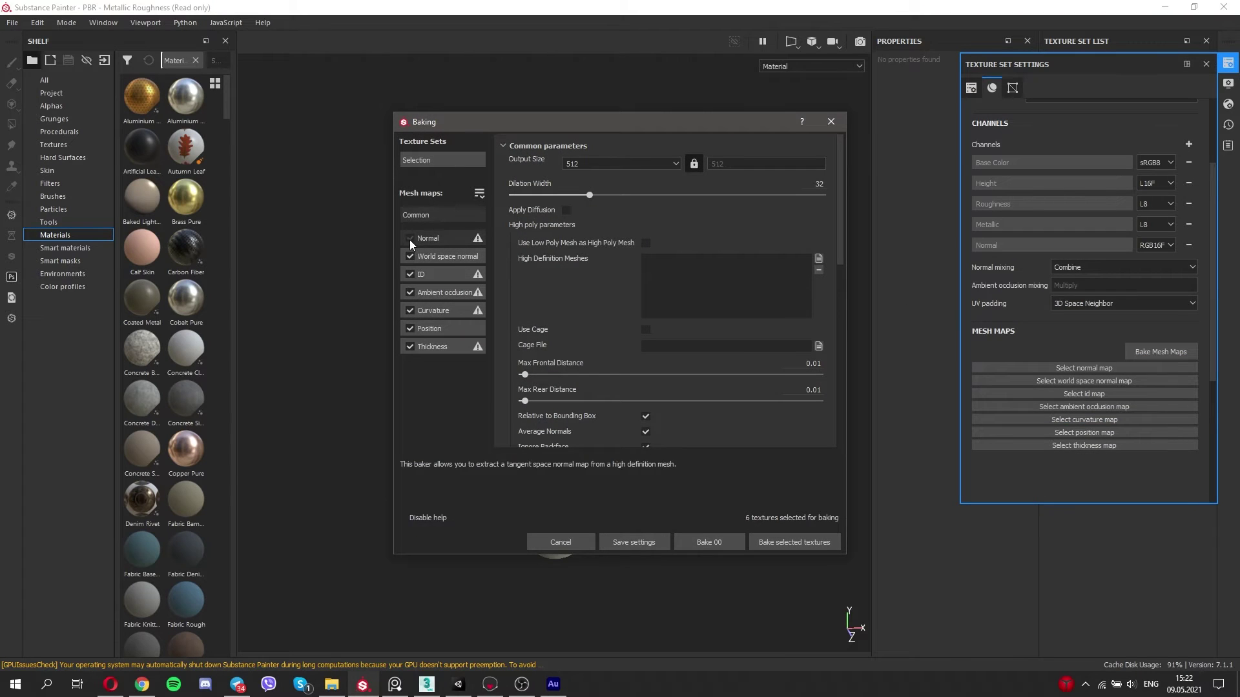
pyautogui.click(411, 275)
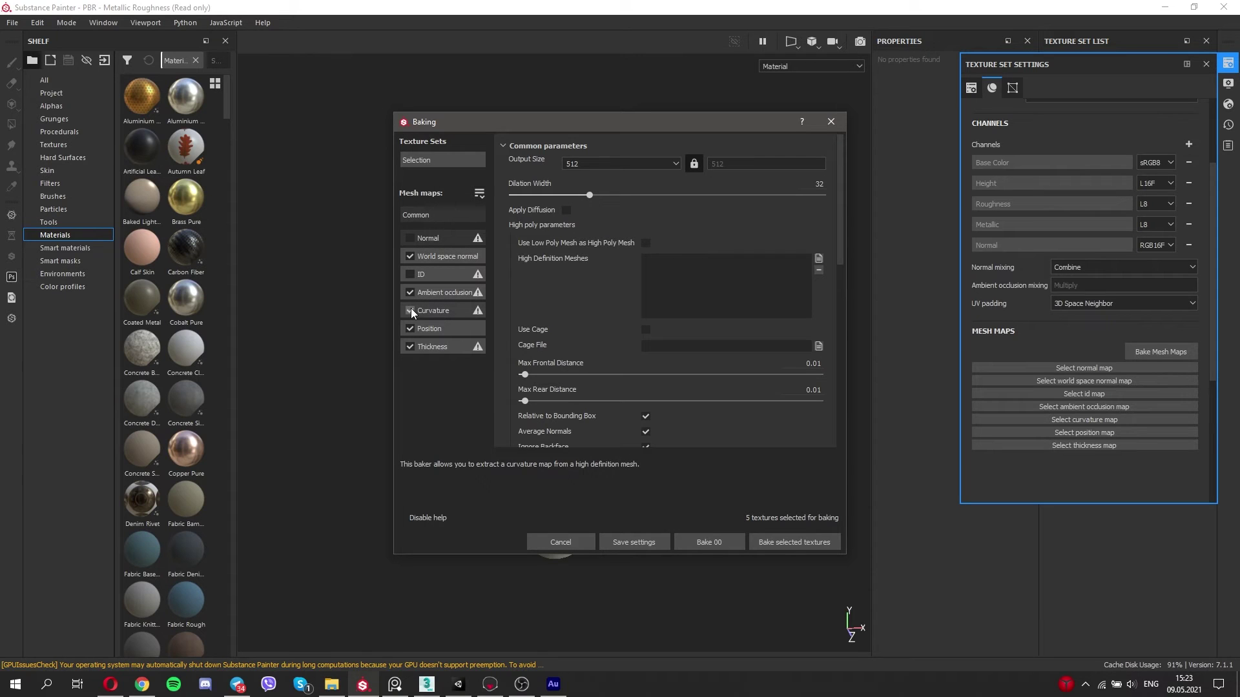
pyautogui.click(410, 329)
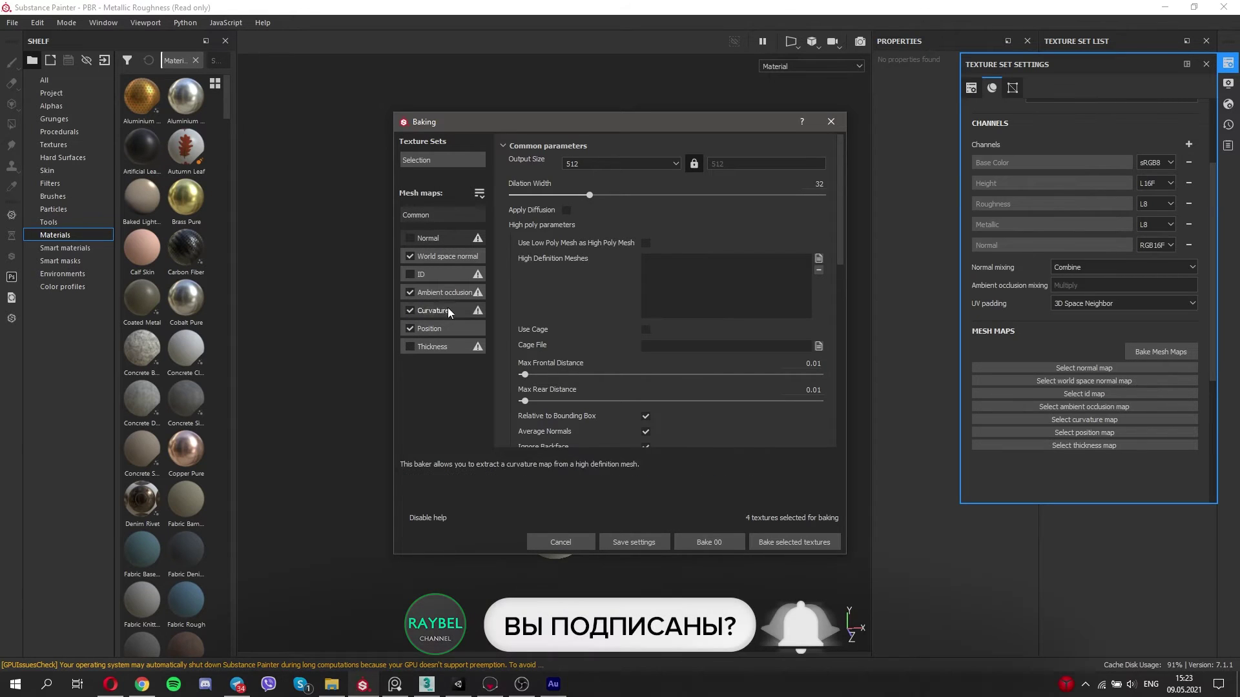
pyautogui.click(591, 165)
pyautogui.click(590, 226)
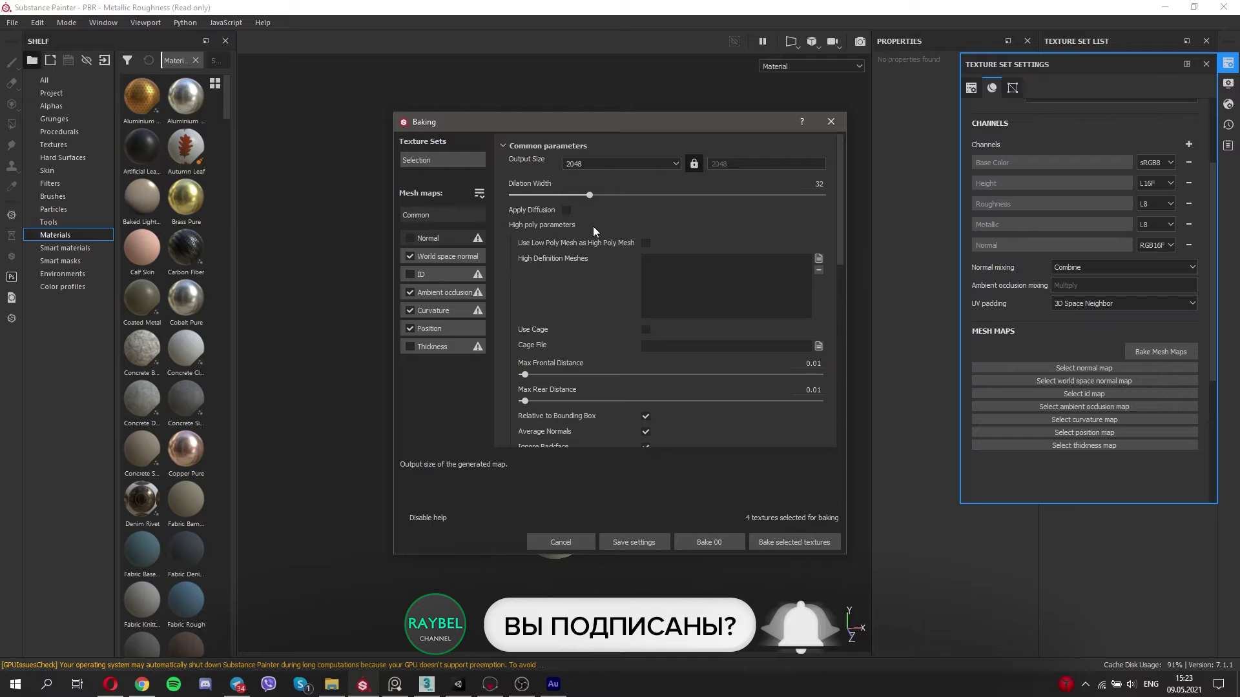
# Use subsampling antialiasing and bake world normal, AO, curvature and position maps.
pyautogui.scroll(-3, 684, 352)
pyautogui.scroll(-1, 684, 351)
pyautogui.click(672, 313)
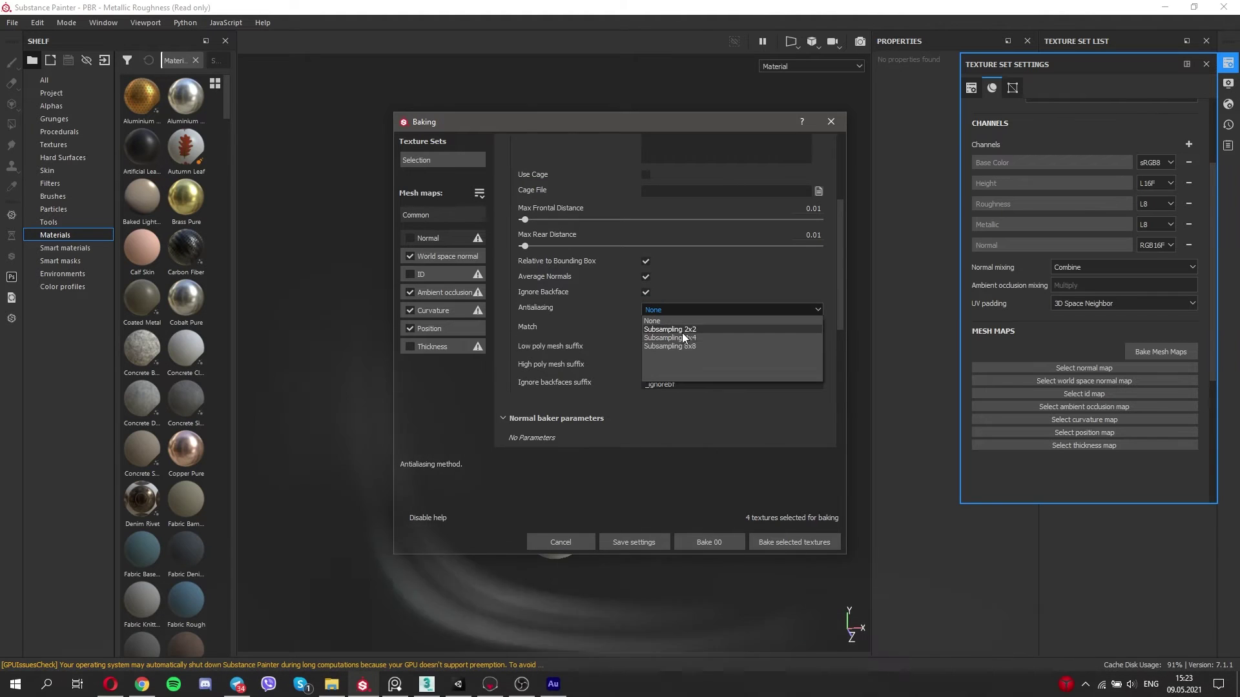
pyautogui.scroll(5, 559, 364)
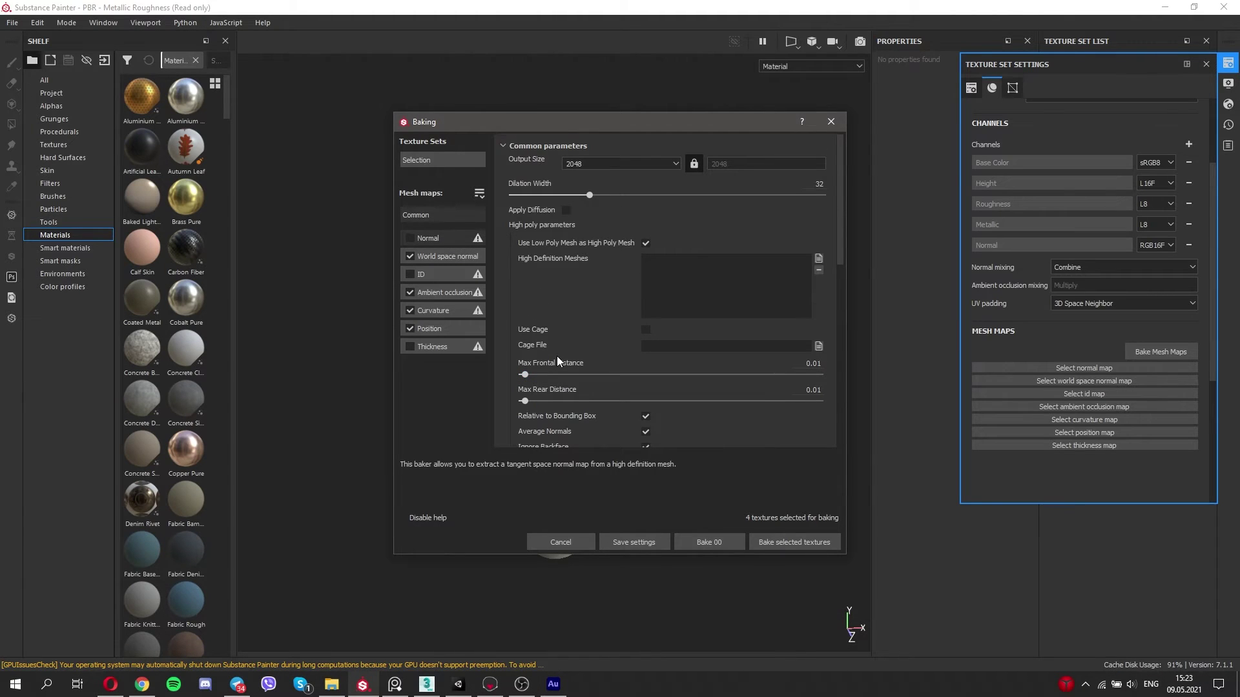
pyautogui.click(772, 542)
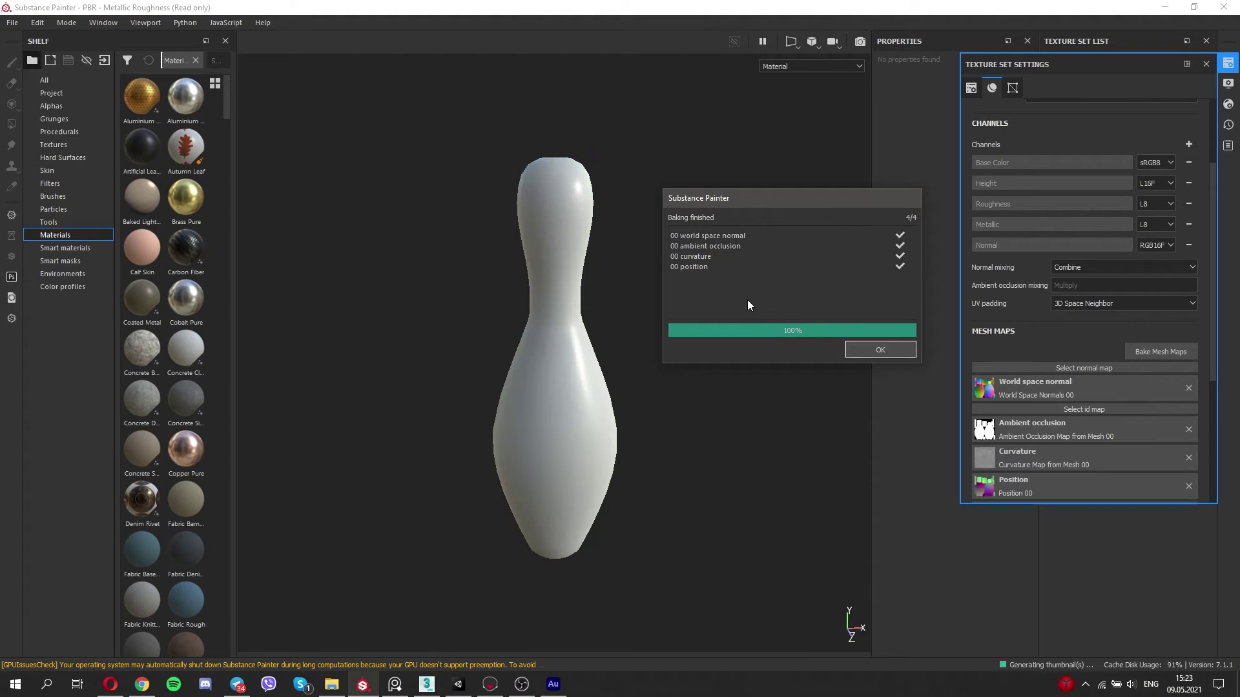
pyautogui.click(878, 350)
pyautogui.scroll(-3, 995, 371)
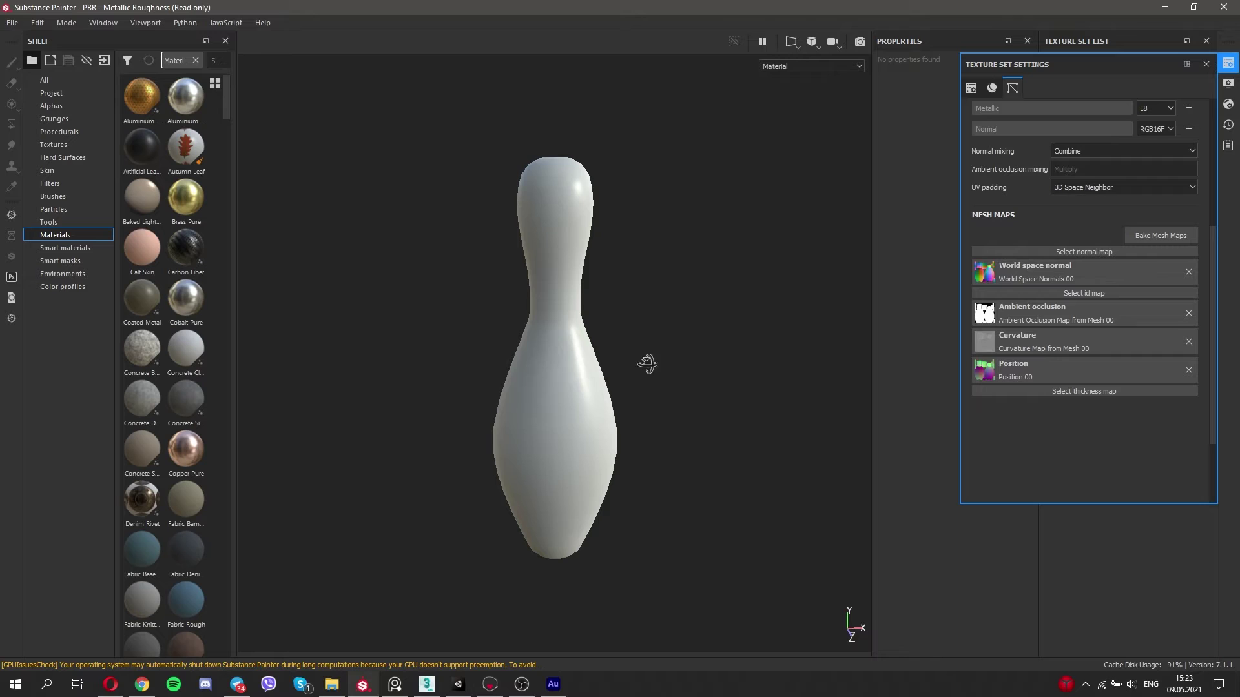
# Close the texture set settings and glance at the bowling pin reference image.
pyautogui.click(1228, 62)
pyautogui.click(394, 684)
pyautogui.scroll(3, 631, 371)
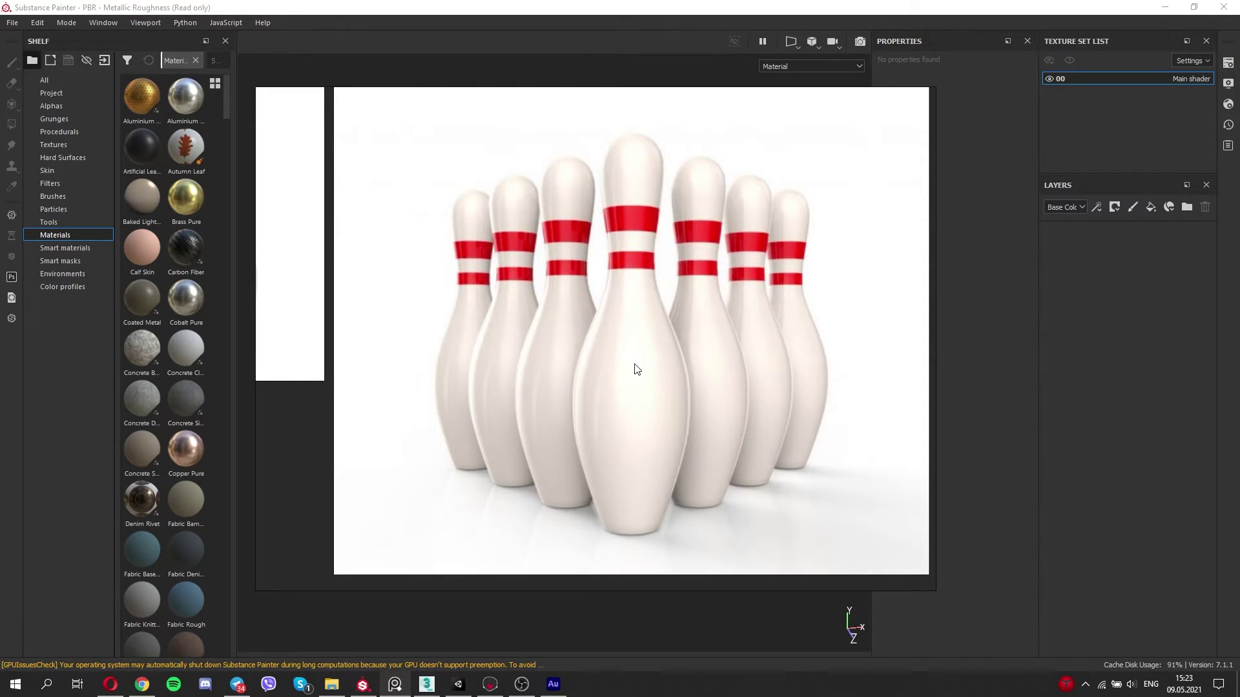
pyautogui.click(1100, 330)
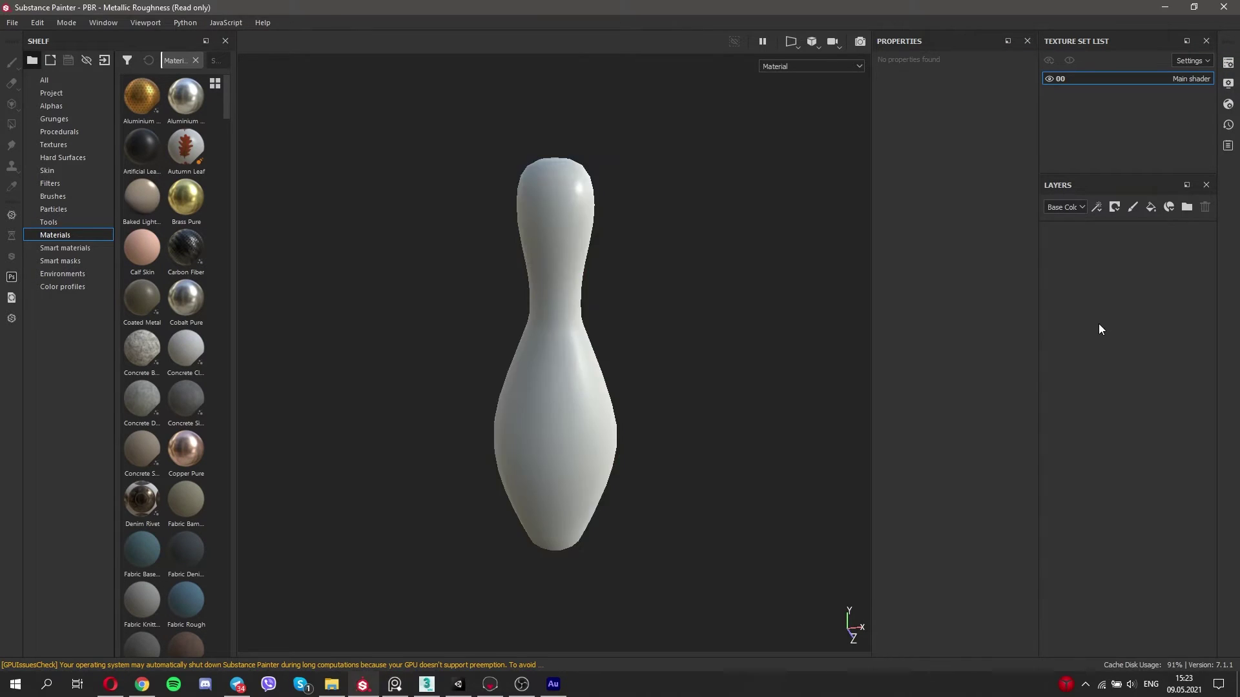
# Add a fill layer with a near-white base colour and roughness about 0.1481.
pyautogui.click(1148, 209)
pyautogui.click(940, 379)
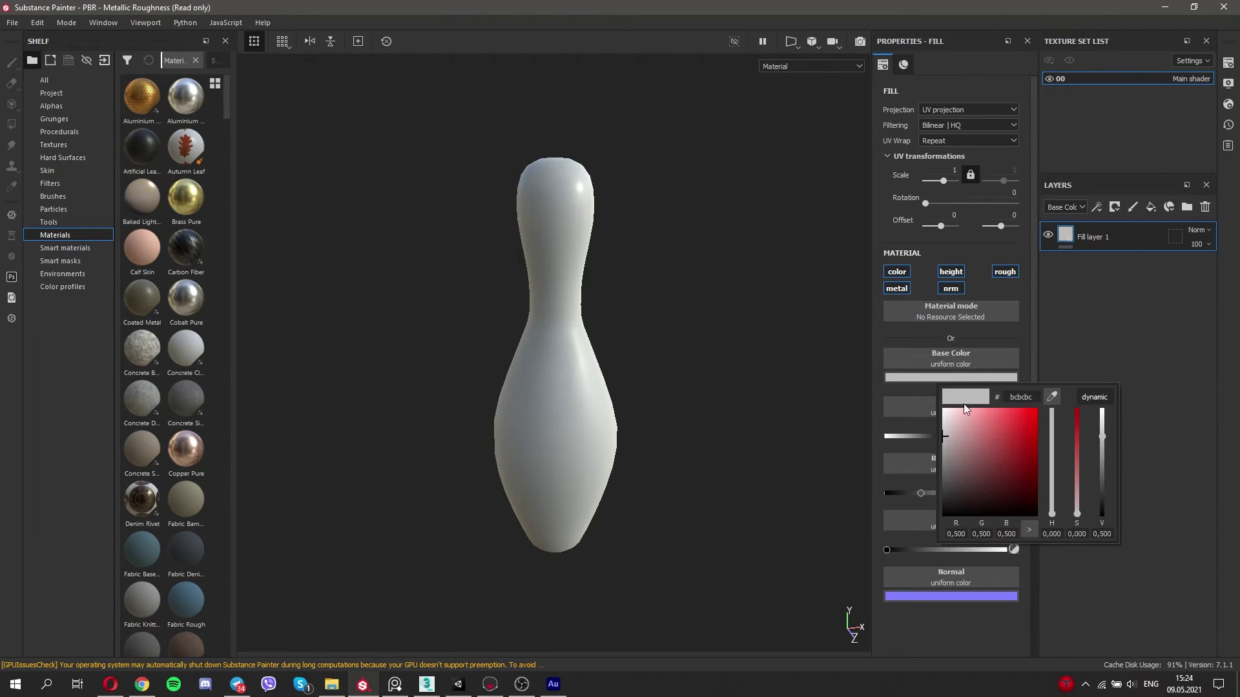
pyautogui.moveTo(943, 435); pyautogui.dragTo(935, 424)
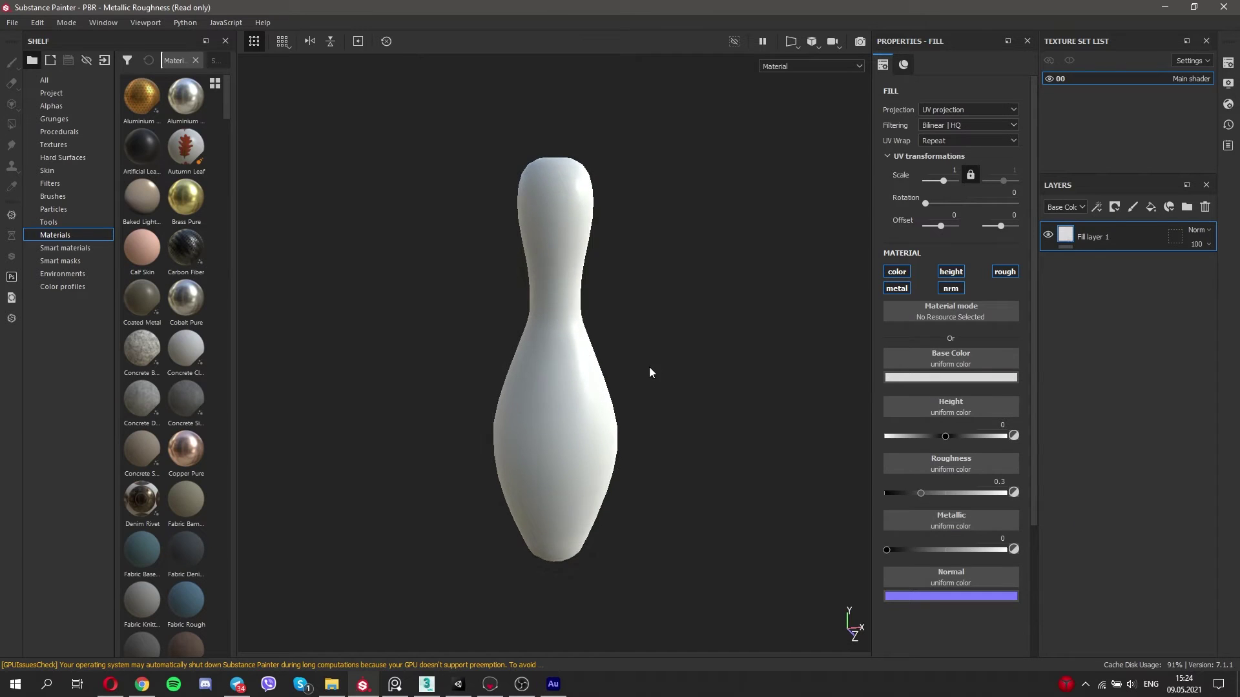
pyautogui.keyDown('alt'); pyautogui.moveTo(648, 368); pyautogui.dragTo(617, 387); pyautogui.keyUp('alt')
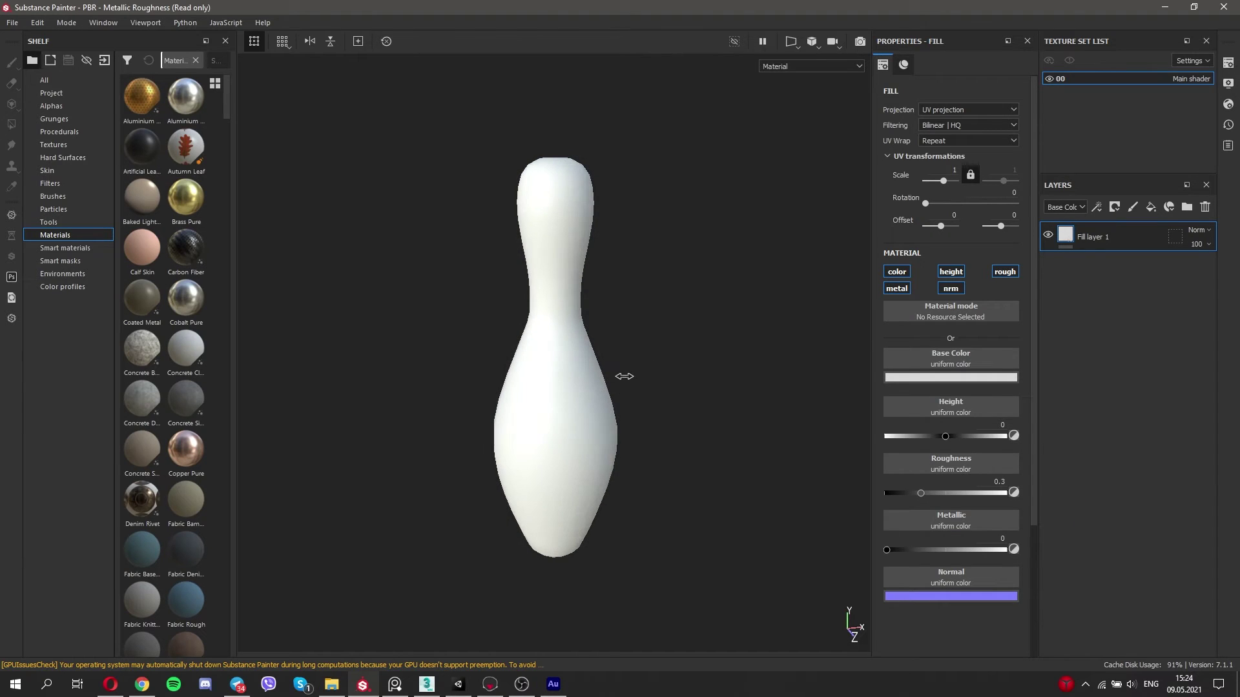
pyautogui.moveTo(920, 492); pyautogui.dragTo(897, 493)
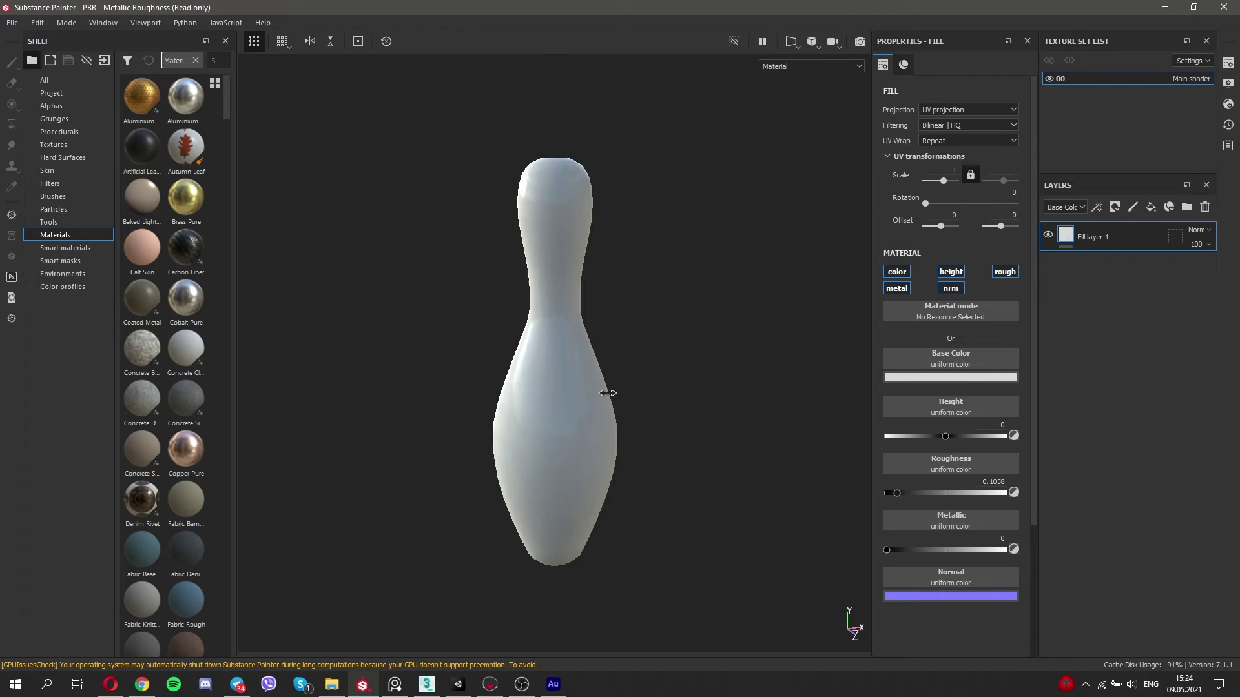
pyautogui.moveTo(896, 493); pyautogui.dragTo(901, 494)
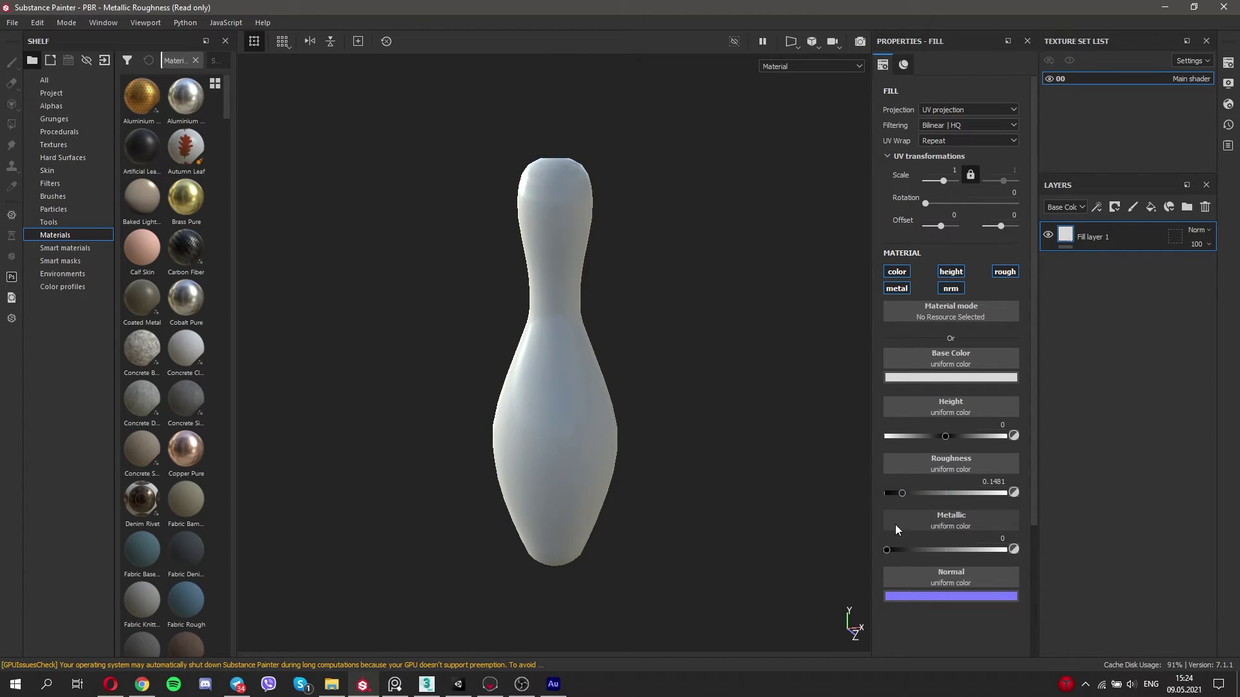
# Turn off height, normal and metallic channels so the fill keeps only colour and roughness.
pyautogui.click(950, 272)
pyautogui.click(896, 289)
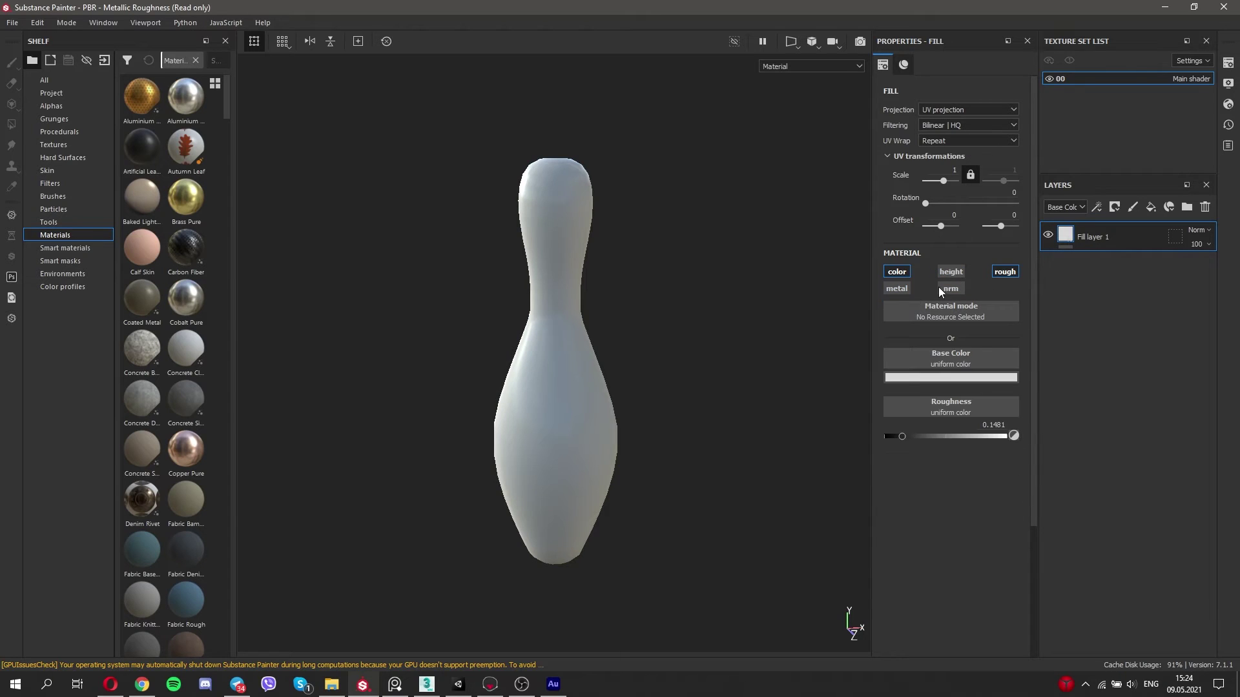
pyautogui.click(1005, 271)
pyautogui.moveTo(598, 374)
pyautogui.keyDown('alt'); pyautogui.mouseDown()
pyautogui.moveTo(581, 355)
pyautogui.moveTo(570, 396)
pyautogui.mouseUp(); pyautogui.keyUp('alt')
pyautogui.scroll(3, 581, 355)
pyautogui.keyDown('shift'); pyautogui.moveTo(570, 396); pyautogui.dragTo(624, 381, button='right'); pyautogui.keyUp('shift')
# Add a second fill layer and study the bowling pin reference images.
pyautogui.click(1151, 206)
pyautogui.rightClick(1073, 236)
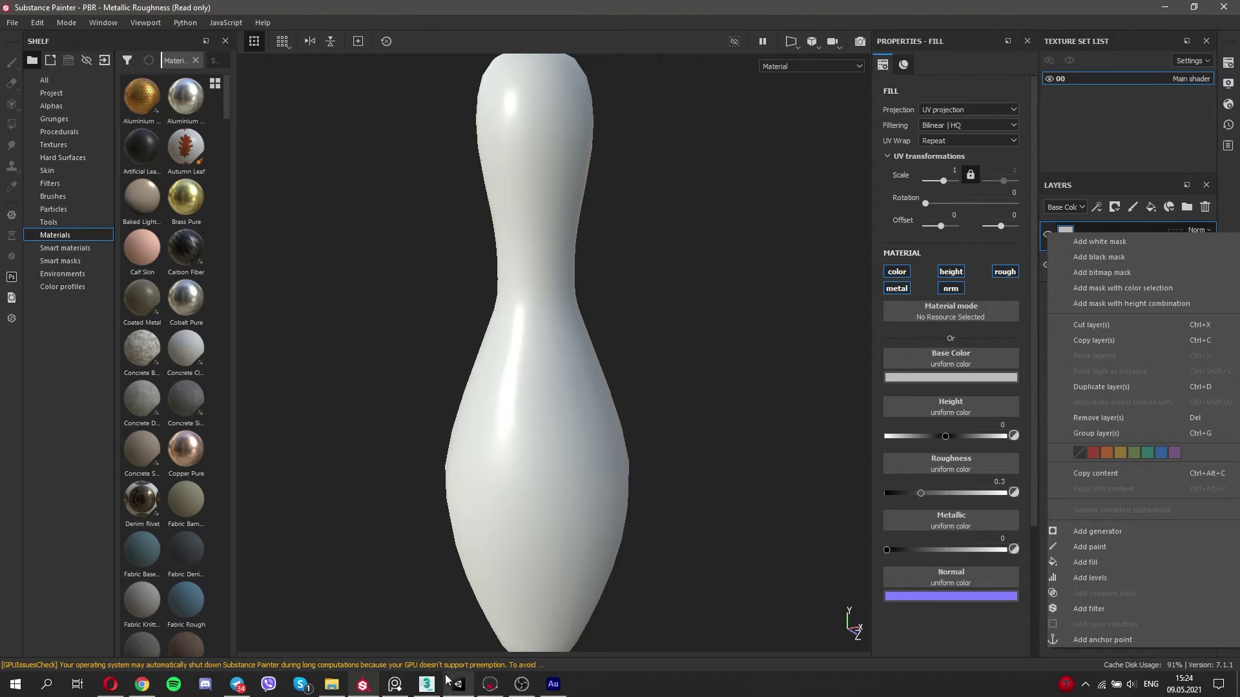
pyautogui.click(395, 684)
pyautogui.scroll(2, 649, 281)
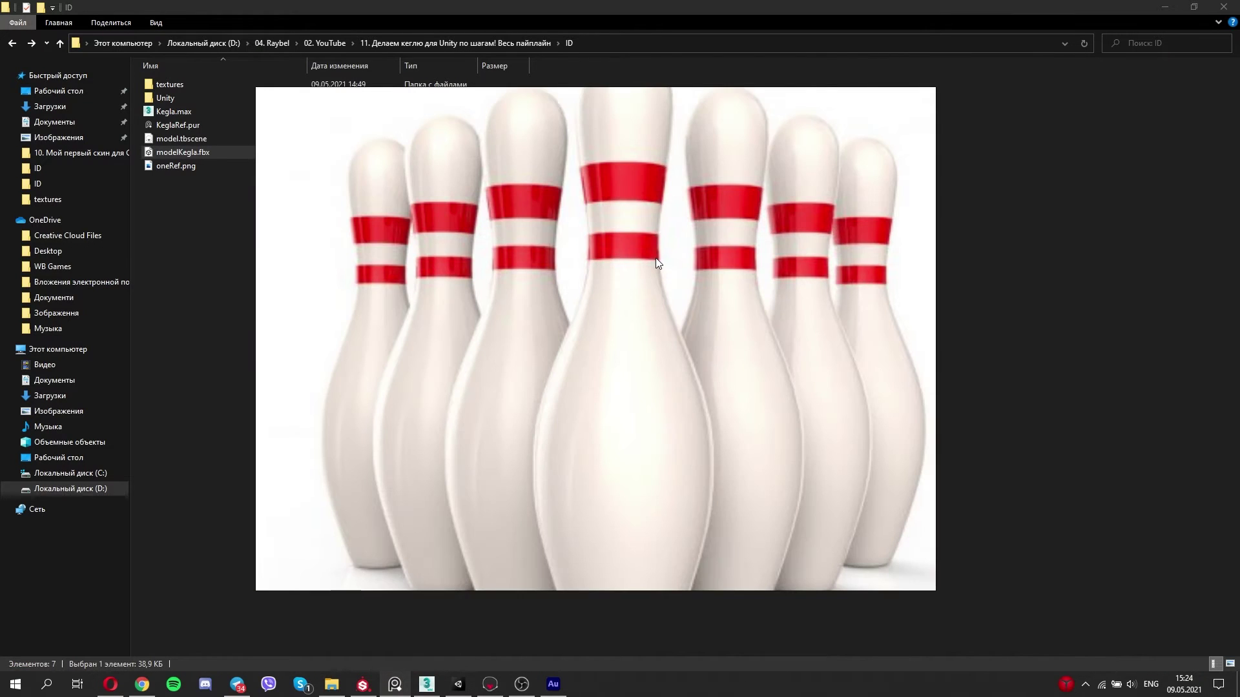
pyautogui.scroll(-3, 603, 286)
pyautogui.scroll(4, 541, 359)
pyautogui.moveTo(541, 359); pyautogui.dragTo(532, 323, button='middle')
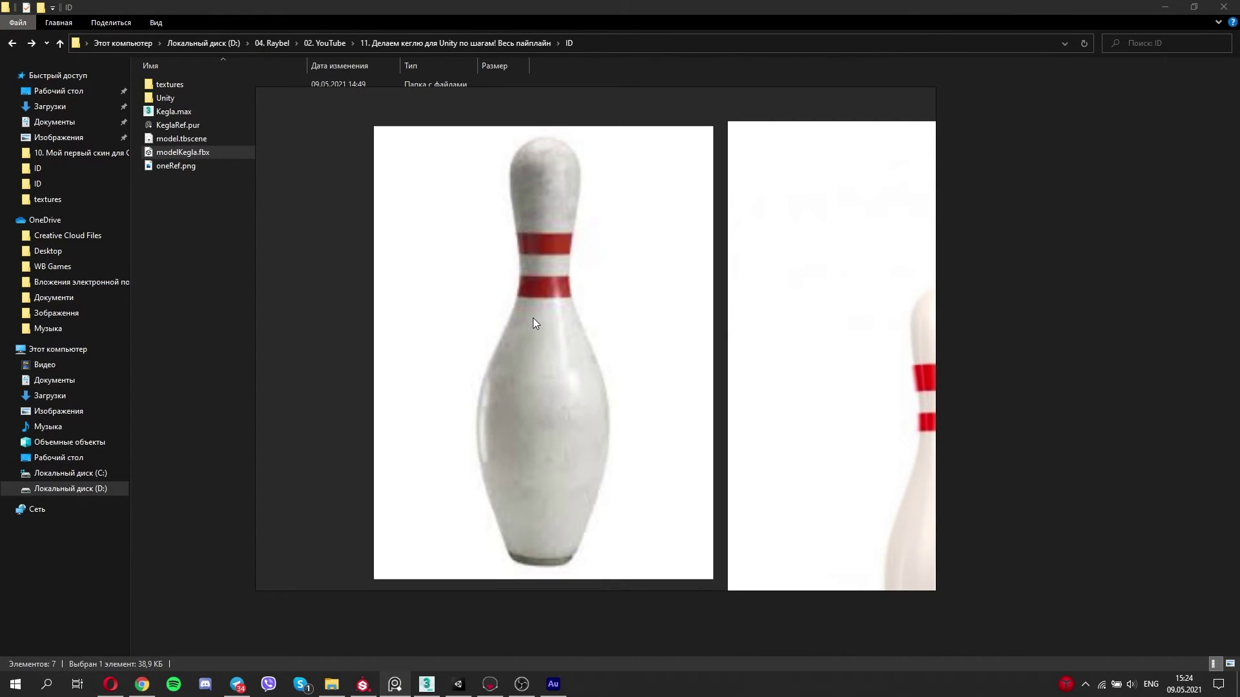
pyautogui.moveTo(393, 684)
pyautogui.click(362, 685)
pyautogui.scroll(2, 749, 334)
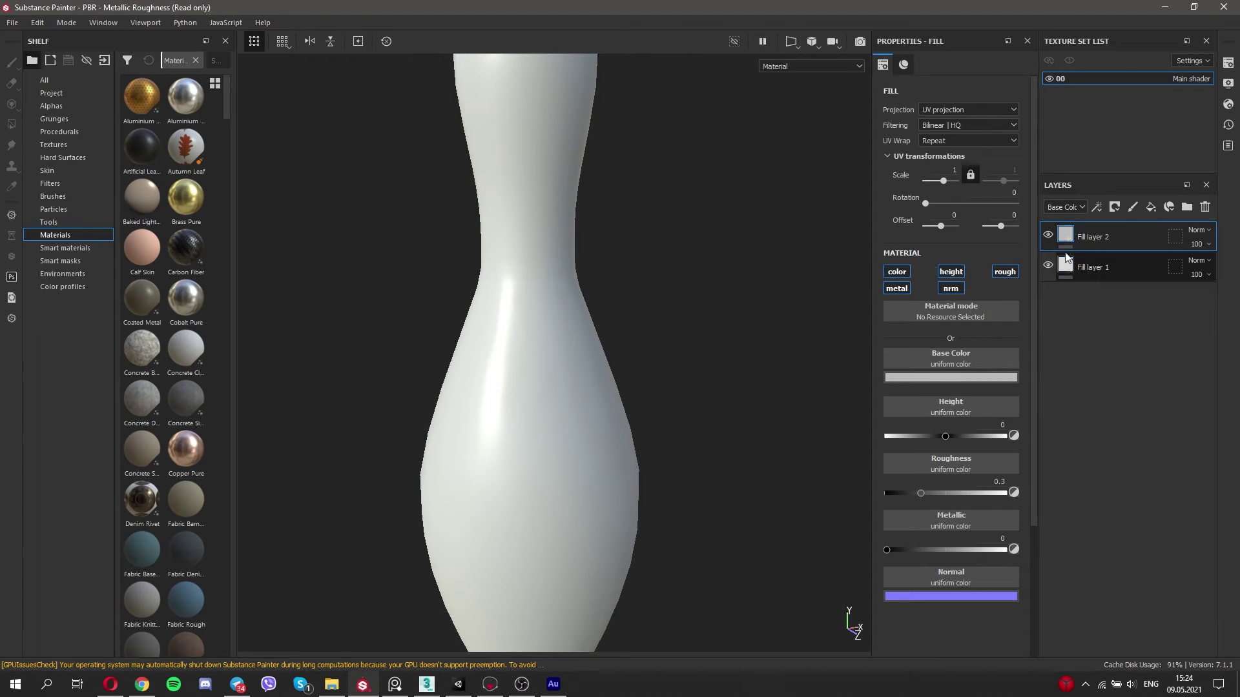
# Keep only the colour channel on the second fill layer and make it red.
pyautogui.click(950, 288)
pyautogui.click(896, 288)
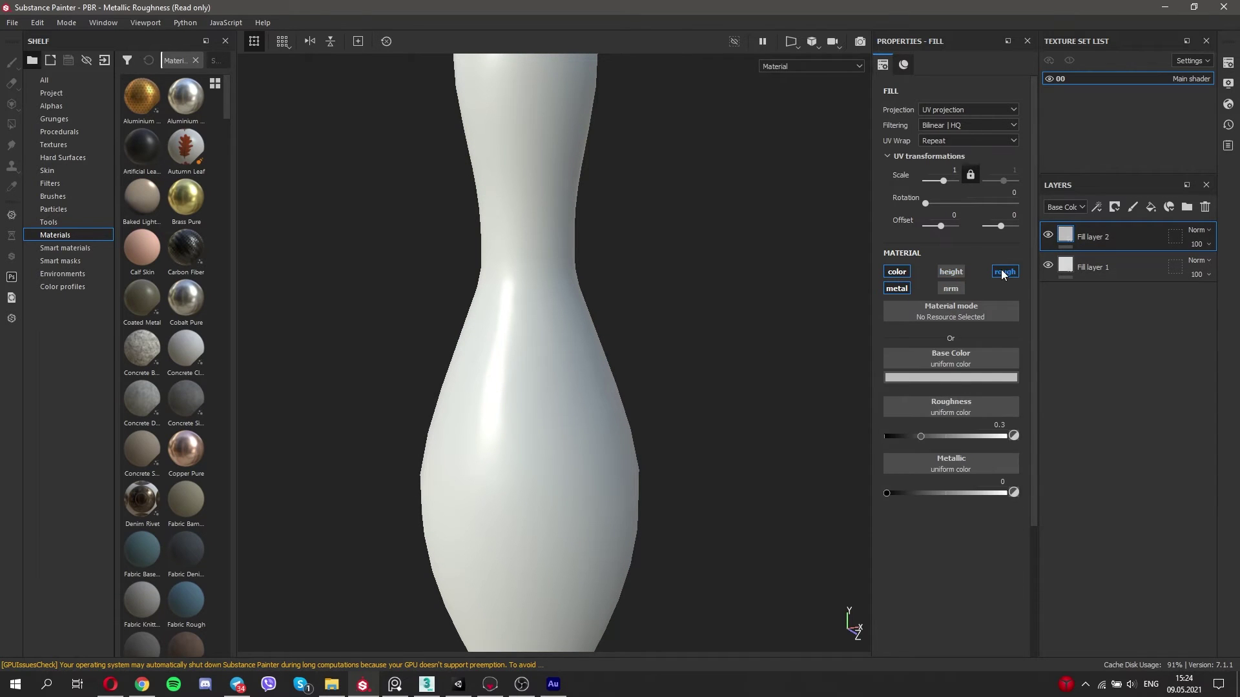
pyautogui.click(1004, 271)
pyautogui.click(950, 271)
pyautogui.click(953, 378)
pyautogui.click(1041, 439)
pyautogui.scroll(-3, 639, 397)
pyautogui.moveTo(1125, 440); pyautogui.dragTo(1178, 437)
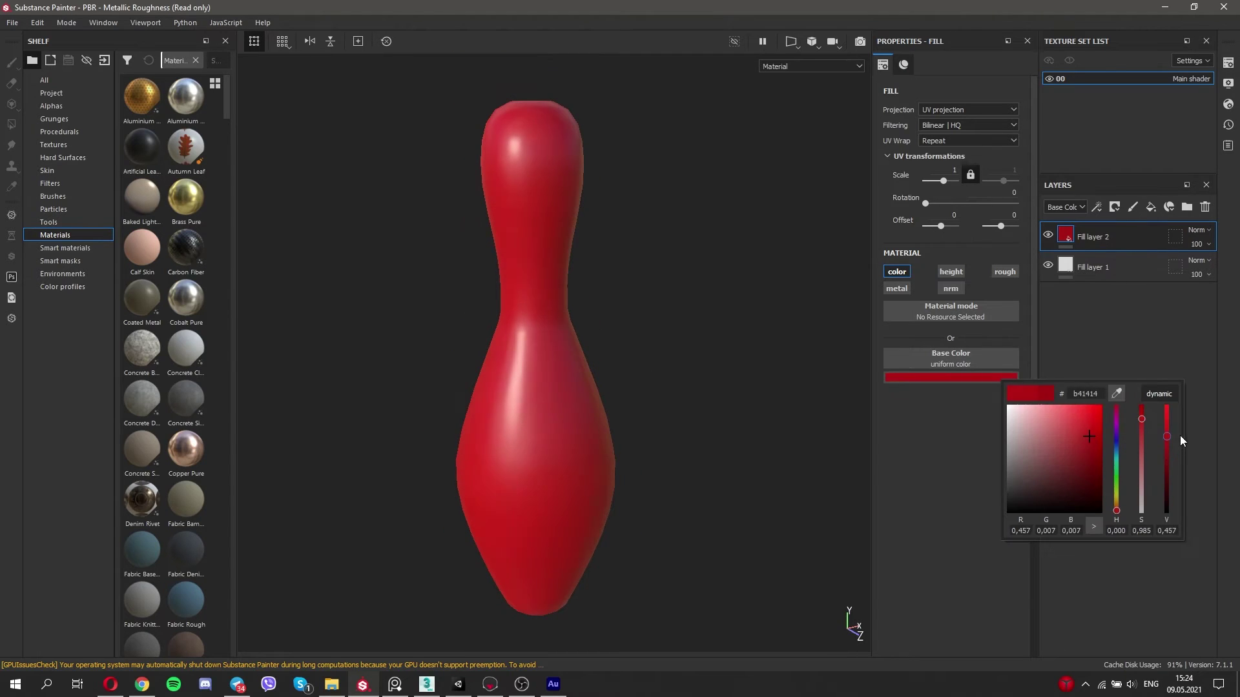
# Give the red layer a black mask and polygon-fill the two neck bands in UV chunk mode.
pyautogui.rightClick(1090, 236)
pyautogui.click(1118, 191)
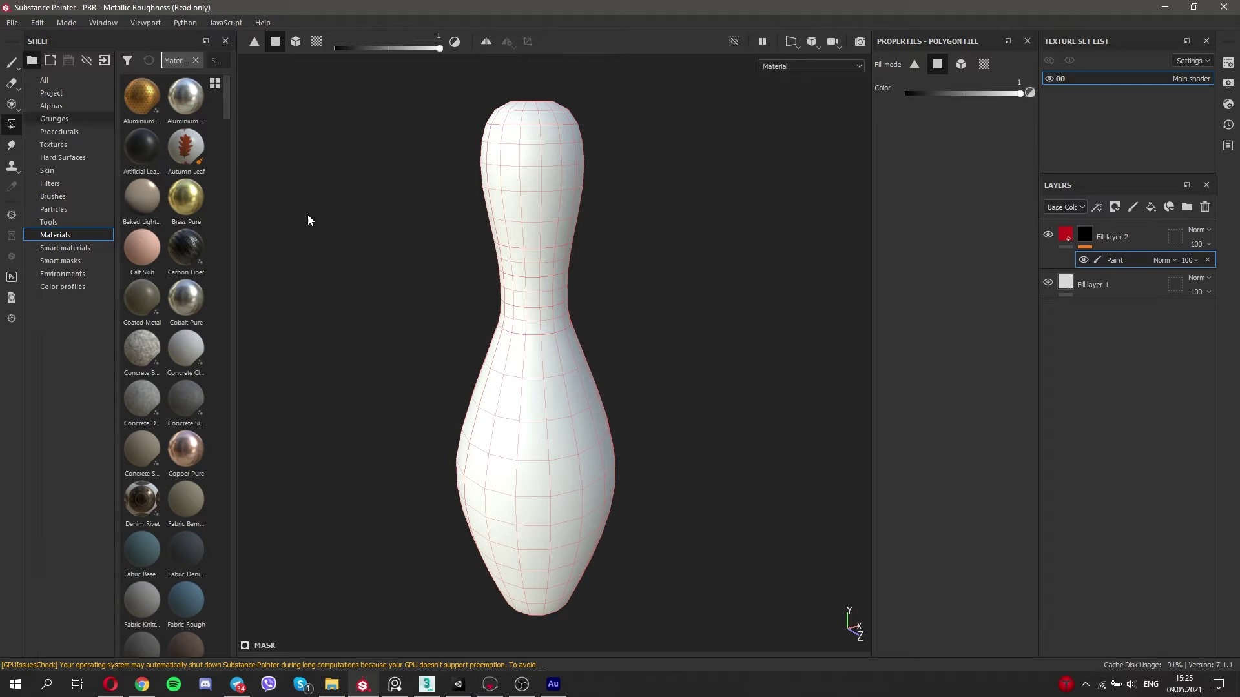
pyautogui.click(984, 64)
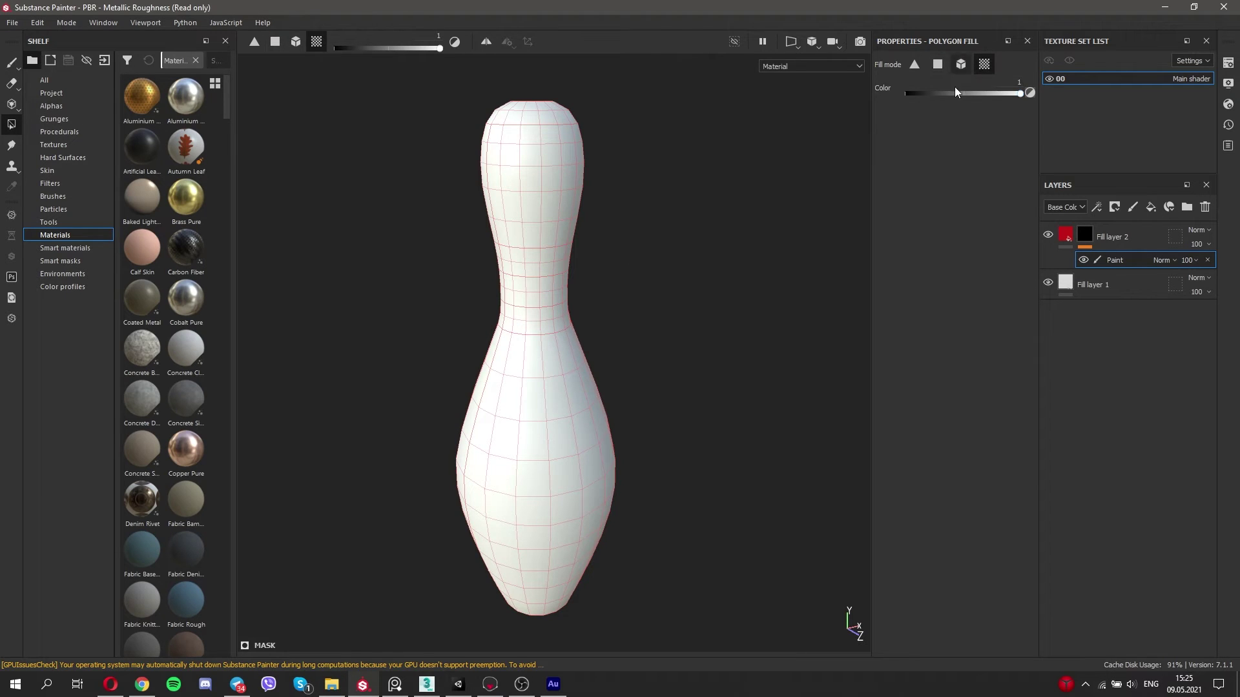
pyautogui.click(535, 313)
pyautogui.click(532, 266)
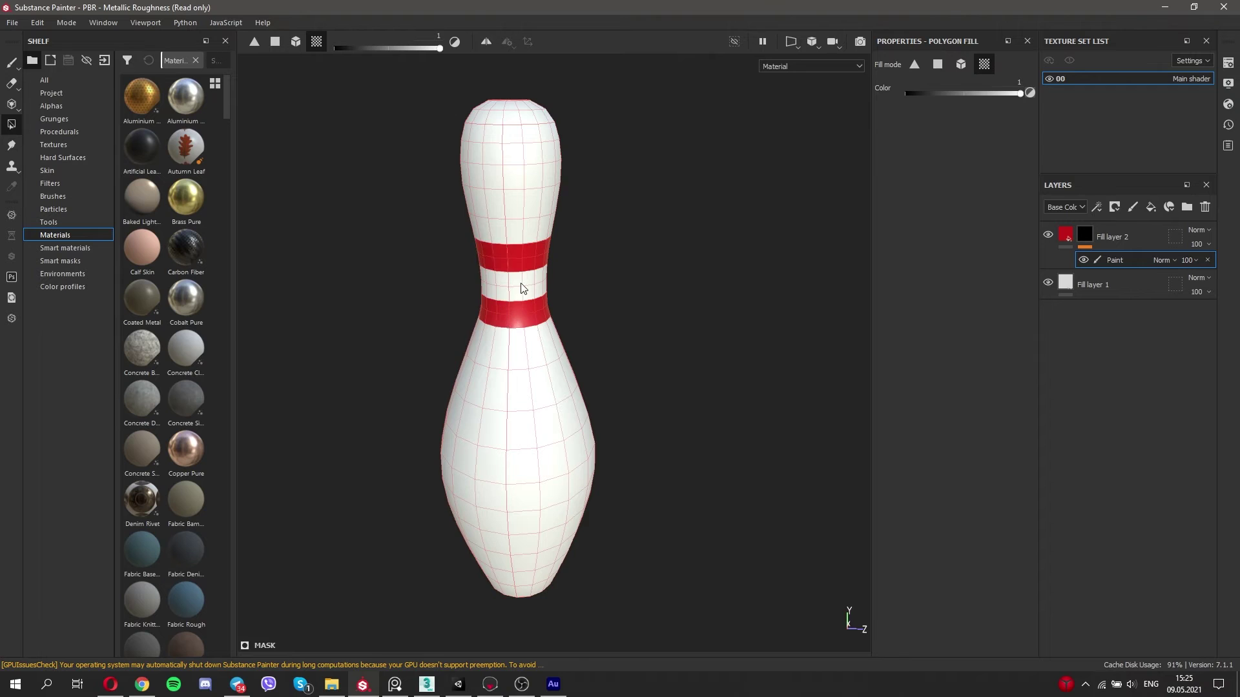
pyautogui.click(12, 62)
pyautogui.click(1112, 236)
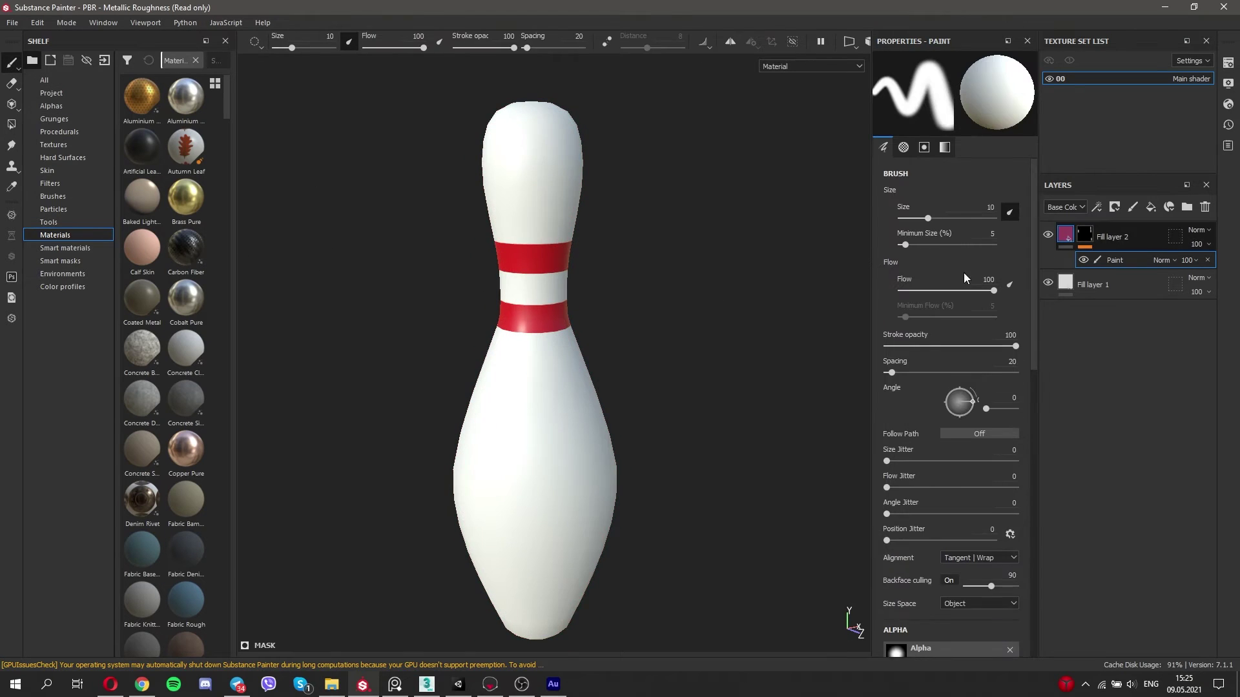
# Add a third fill layer carrying only roughness, set to 0.1852.
pyautogui.moveTo(692, 335); pyautogui.dragTo(693, 304, button='middle')
pyautogui.click(1150, 207)
pyautogui.click(897, 271)
pyautogui.click(950, 288)
pyautogui.moveTo(920, 387); pyautogui.dragTo(906, 387)
pyautogui.moveTo(769, 347)
pyautogui.keyDown('shift'); pyautogui.mouseDown(button='right')
pyautogui.moveTo(673, 294)
pyautogui.moveTo(703, 280)
pyautogui.mouseUp(button='right'); pyautogui.keyUp('shift')
# Review the glossy pin from several angles, then give Fill layer 3 a black mask.
pyautogui.moveTo(634, 255)
pyautogui.keyDown('alt'); pyautogui.mouseDown()
pyautogui.moveTo(656, 138)
pyautogui.moveTo(650, 266)
pyautogui.mouseUp(); pyautogui.keyUp('alt')
pyautogui.moveTo(656, 257)
pyautogui.keyDown('shift'); pyautogui.mouseDown(button='right')
pyautogui.moveTo(589, 263)
pyautogui.moveTo(696, 259)
pyautogui.moveTo(614, 274)
pyautogui.mouseUp(button='right'); pyautogui.keyUp('shift')
pyautogui.press('alt')
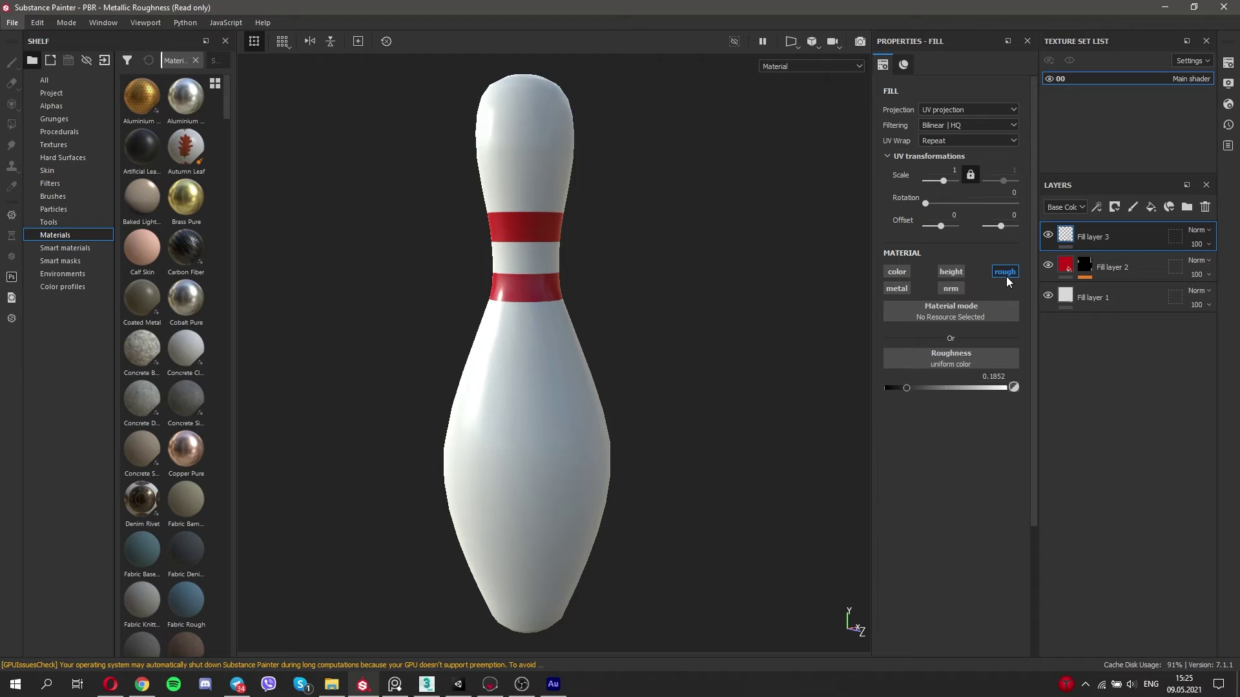
pyautogui.moveTo(686, 260)
pyautogui.keyDown('alt'); pyautogui.mouseDown(button='right')
pyautogui.moveTo(689, 219)
pyautogui.moveTo(700, 254)
pyautogui.mouseUp(button='right'); pyautogui.keyUp('alt')
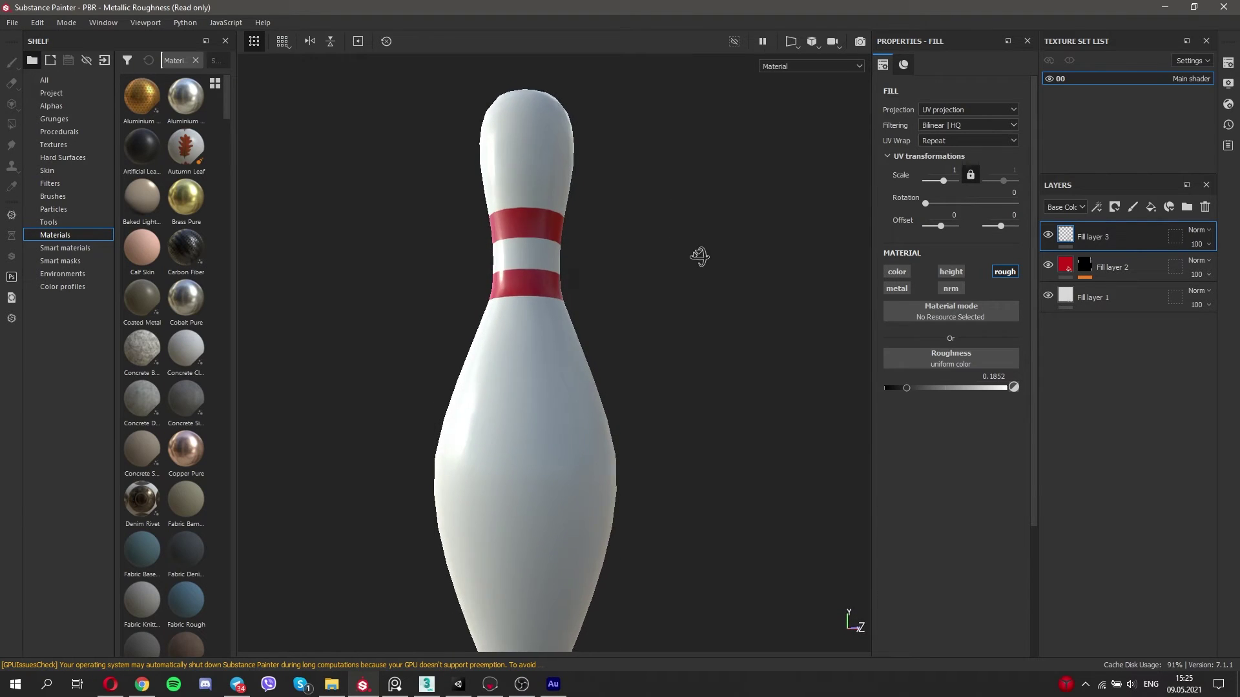
pyautogui.scroll(3, 525, 293)
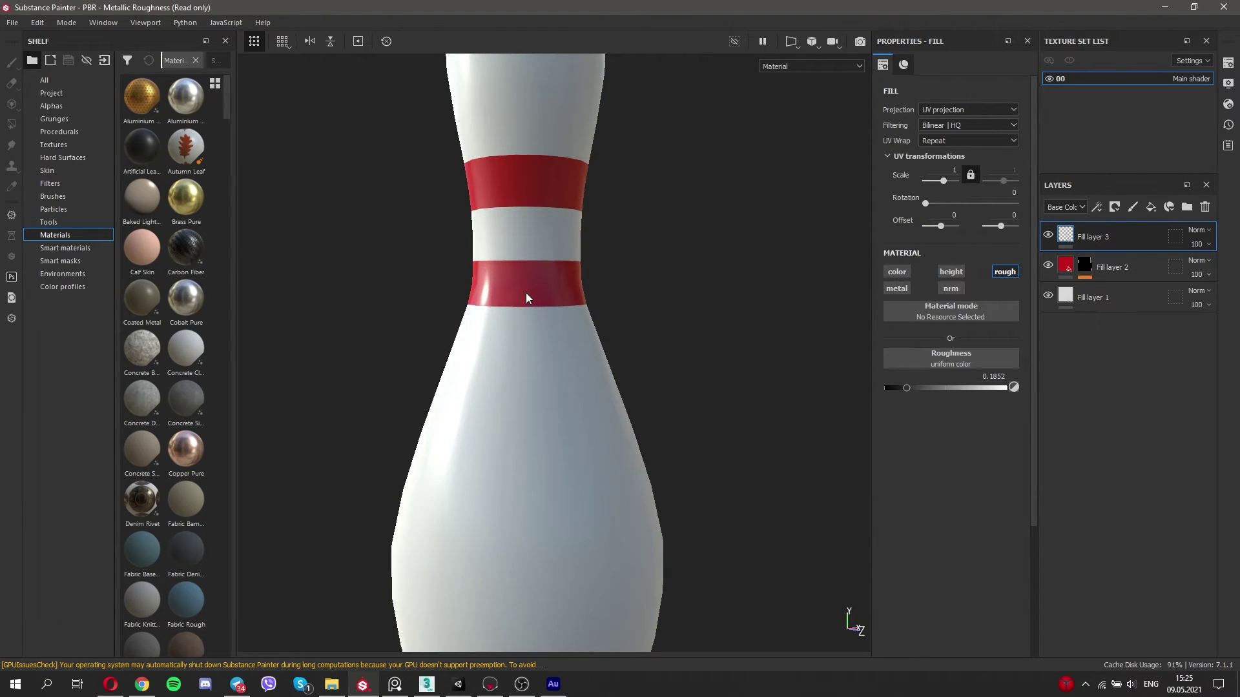
pyautogui.rightClick(1065, 238)
pyautogui.click(953, 359)
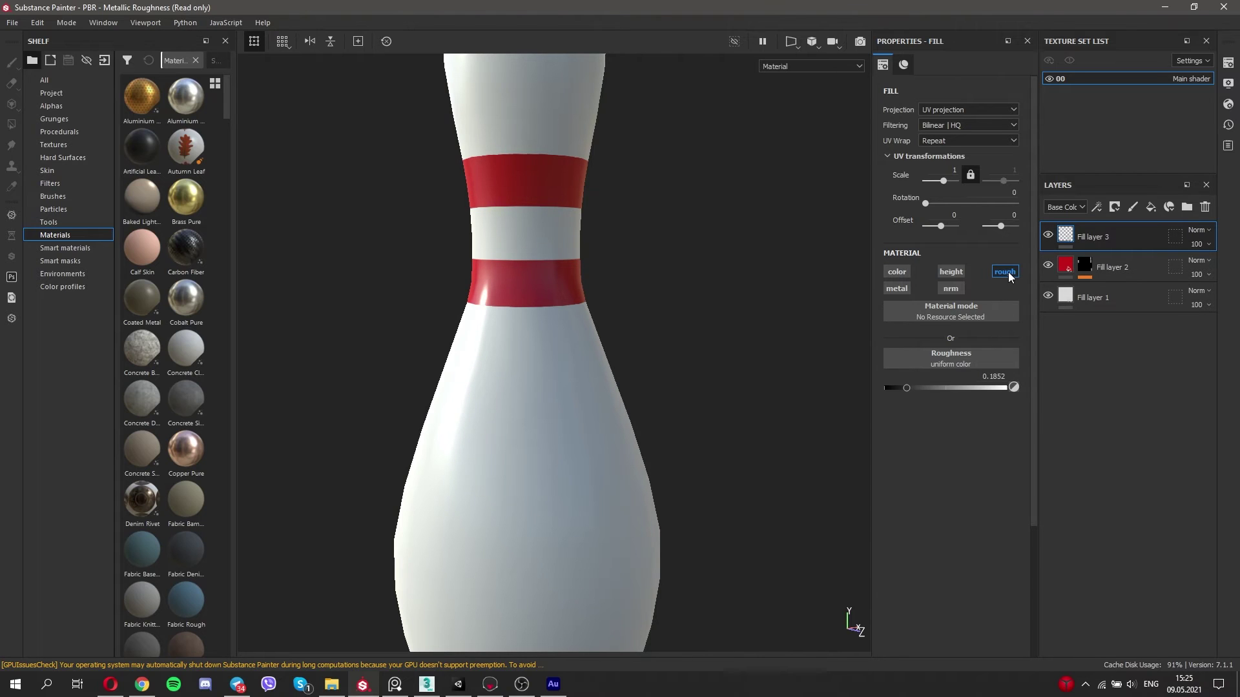
pyautogui.rightClick(1076, 236)
pyautogui.click(1099, 24)
pyautogui.rightClick(1109, 233)
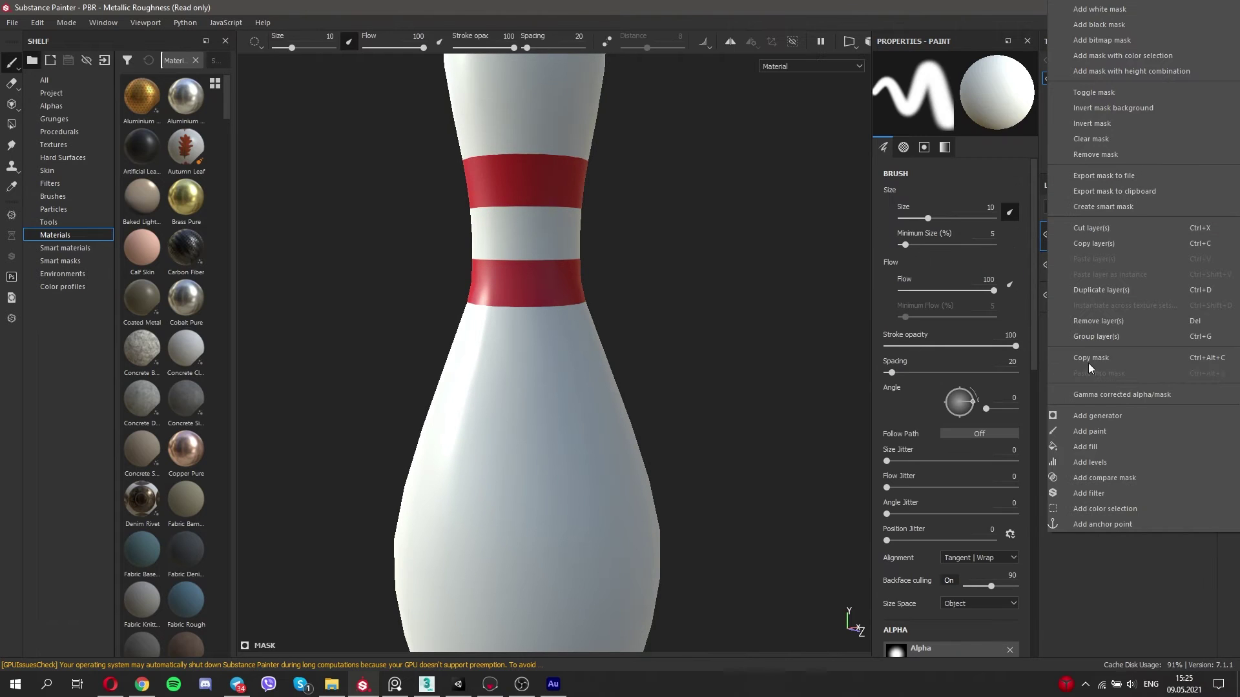
# Fill Fill layer 3's mask with the Grunge Concrete pattern.
pyautogui.click(1114, 446)
pyautogui.click(58, 118)
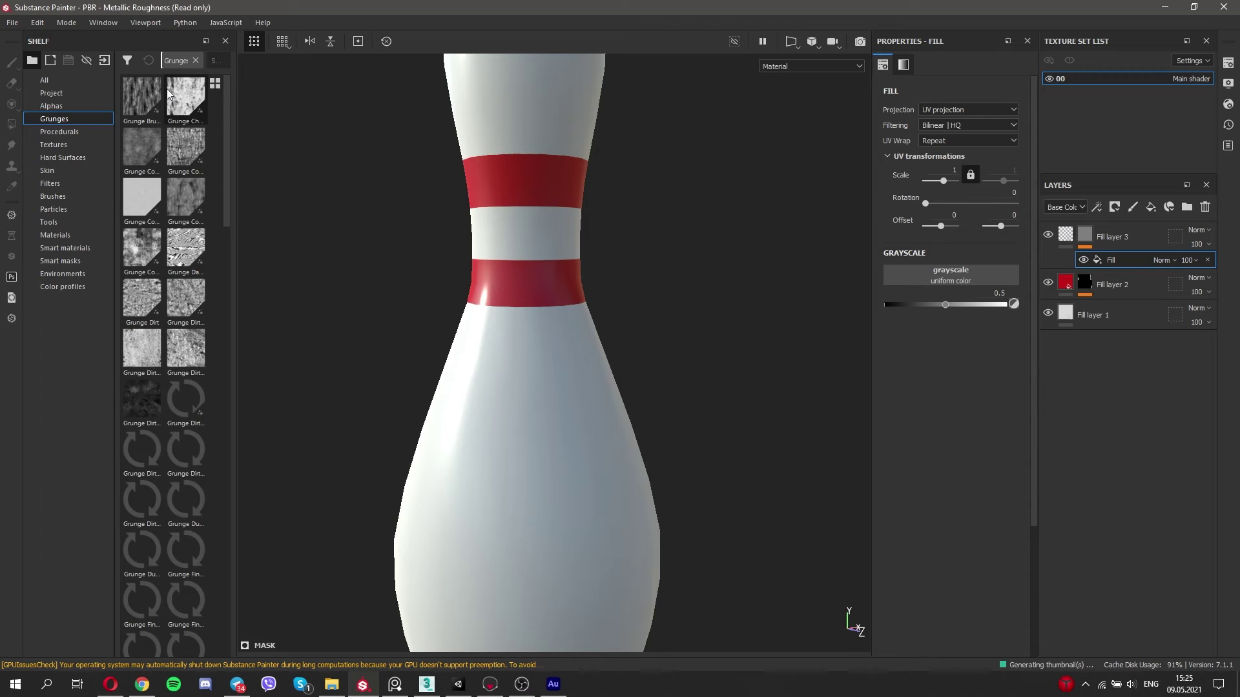
pyautogui.moveTo(141, 147); pyautogui.dragTo(951, 277)
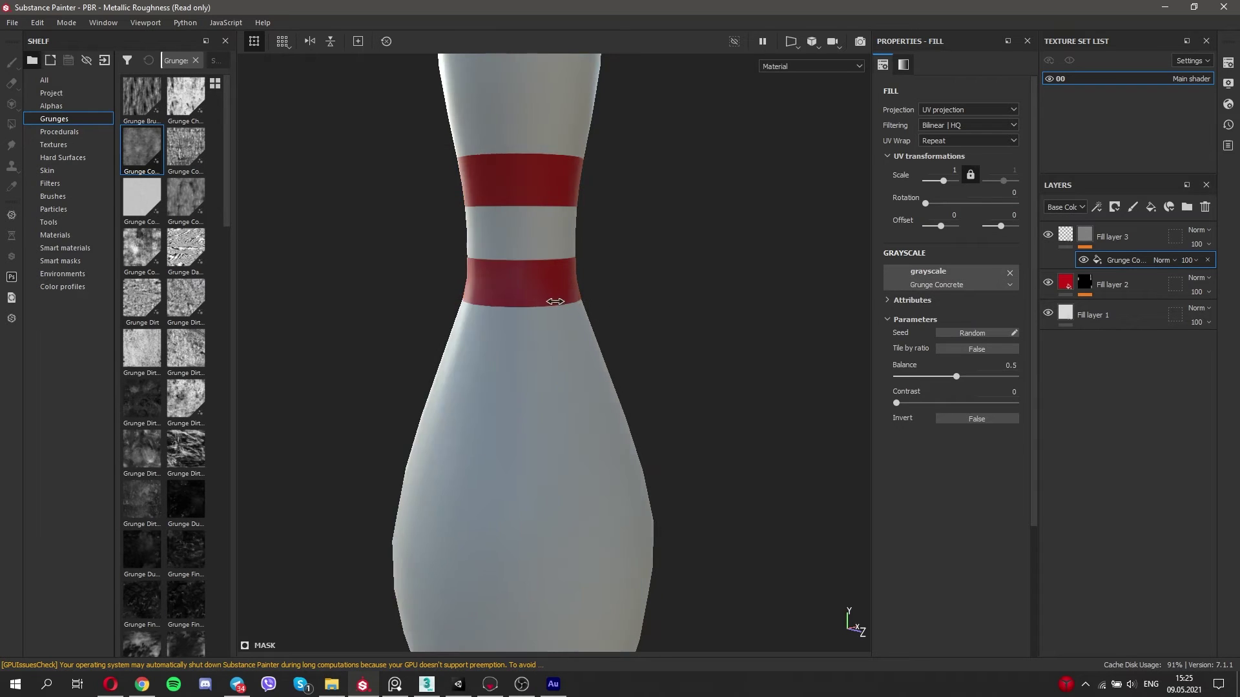
pyautogui.keyDown('alt'); pyautogui.click(1084, 233); pyautogui.keyUp('alt')
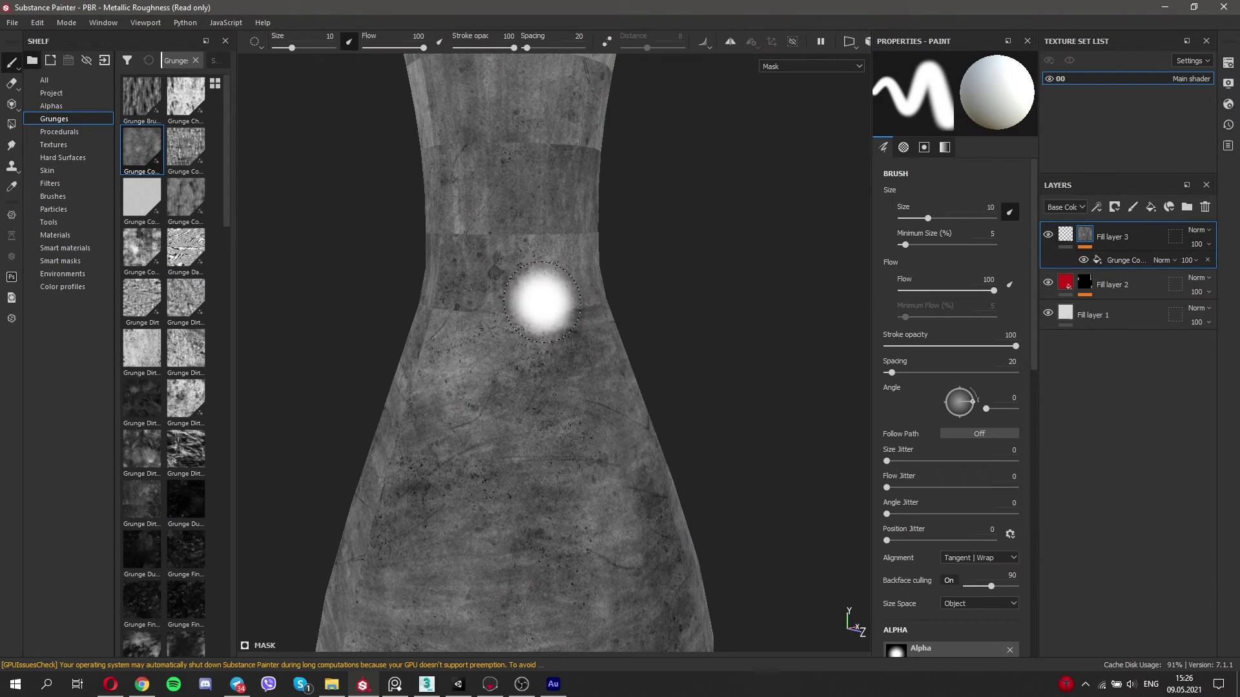
pyautogui.click(1123, 260)
# Switch the grunge mask to tri-planar projection and raise its balance to widen it.
pyautogui.click(966, 109)
pyautogui.click(949, 134)
pyautogui.moveTo(577, 363); pyautogui.dragTo(624, 349)
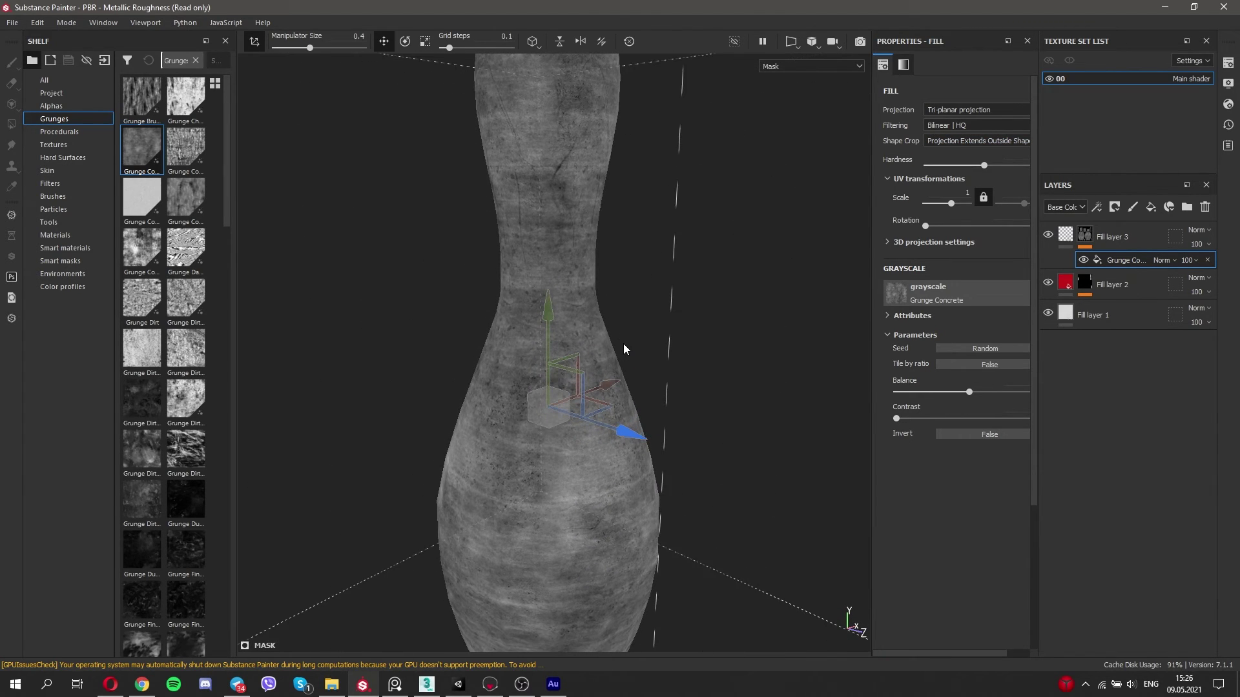
pyautogui.moveTo(722, 368)
pyautogui.keyDown('alt'); pyautogui.mouseDown()
pyautogui.moveTo(626, 281)
pyautogui.moveTo(672, 274)
pyautogui.mouseUp(); pyautogui.keyUp('alt')
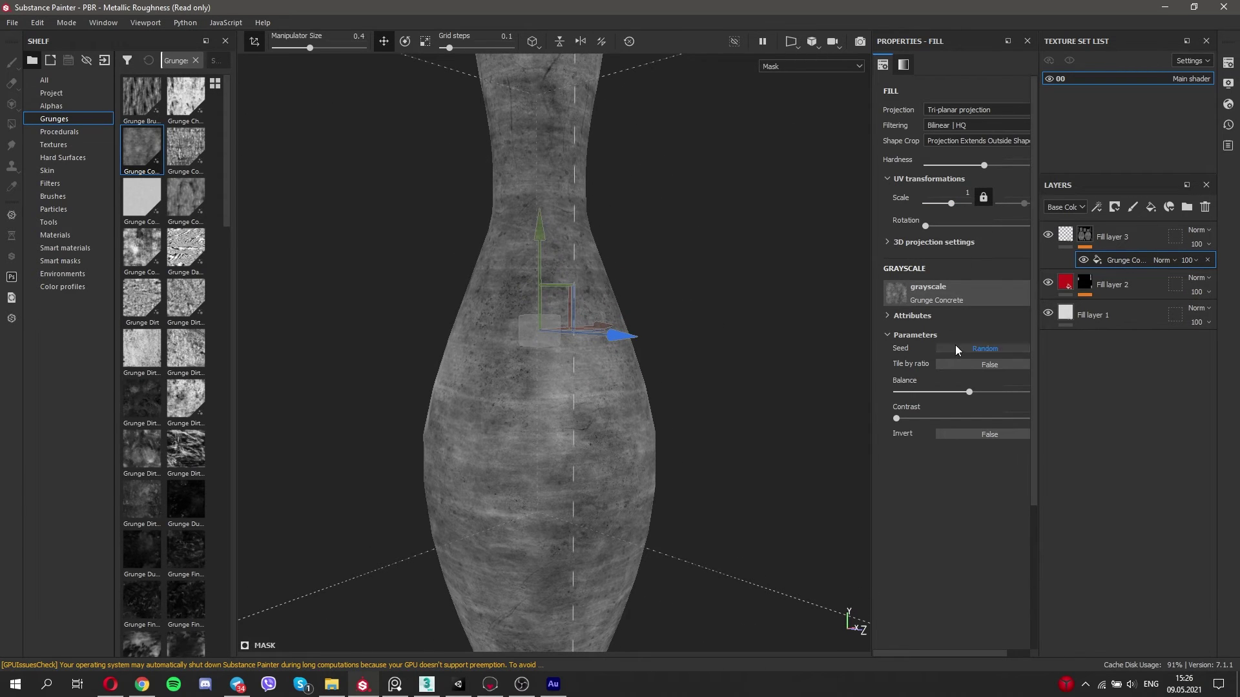
pyautogui.moveTo(968, 398); pyautogui.dragTo(988, 399)
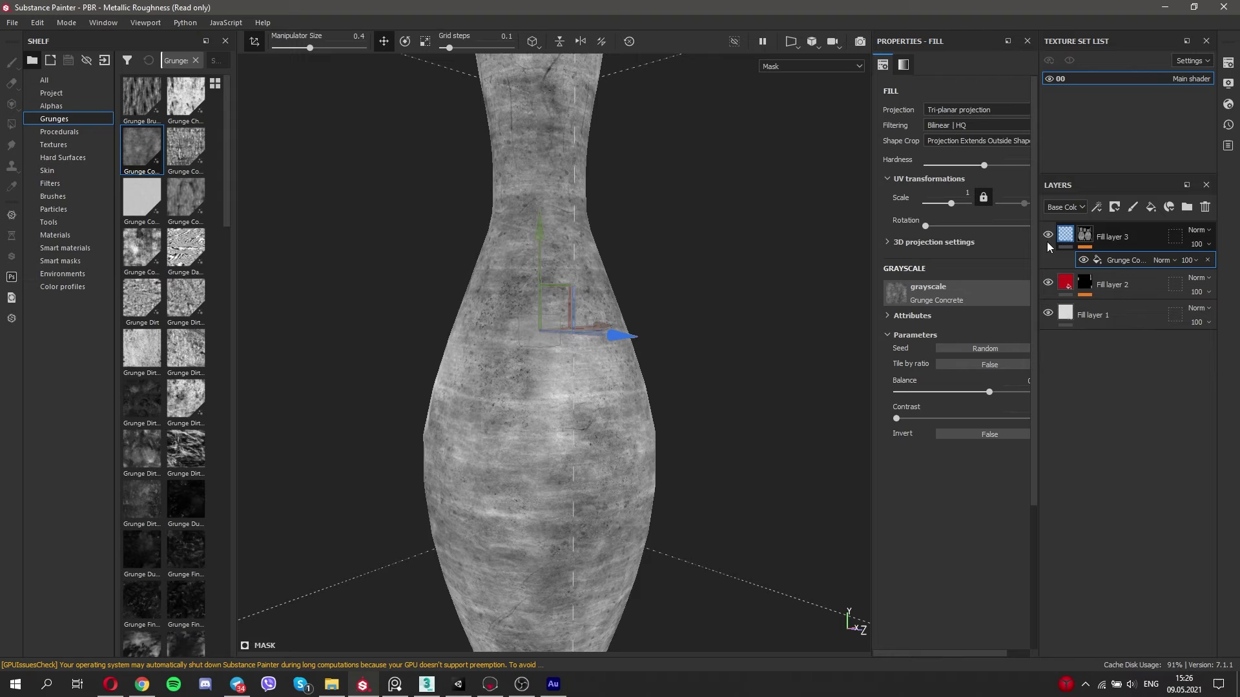
pyautogui.press('m')
pyautogui.keyDown('alt'); pyautogui.moveTo(621, 371); pyautogui.dragTo(624, 241, button='right'); pyautogui.keyUp('alt')
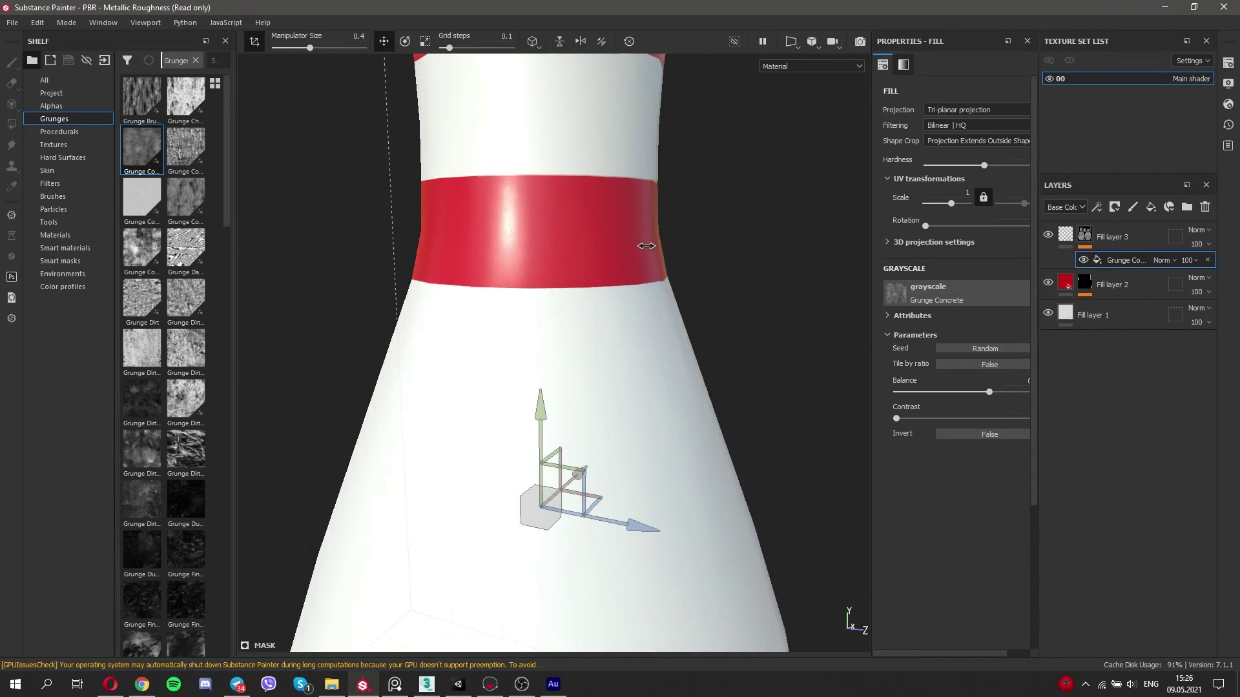
pyautogui.keyDown('shift'); pyautogui.moveTo(624, 241); pyautogui.dragTo(652, 242, button='right'); pyautogui.keyUp('shift')
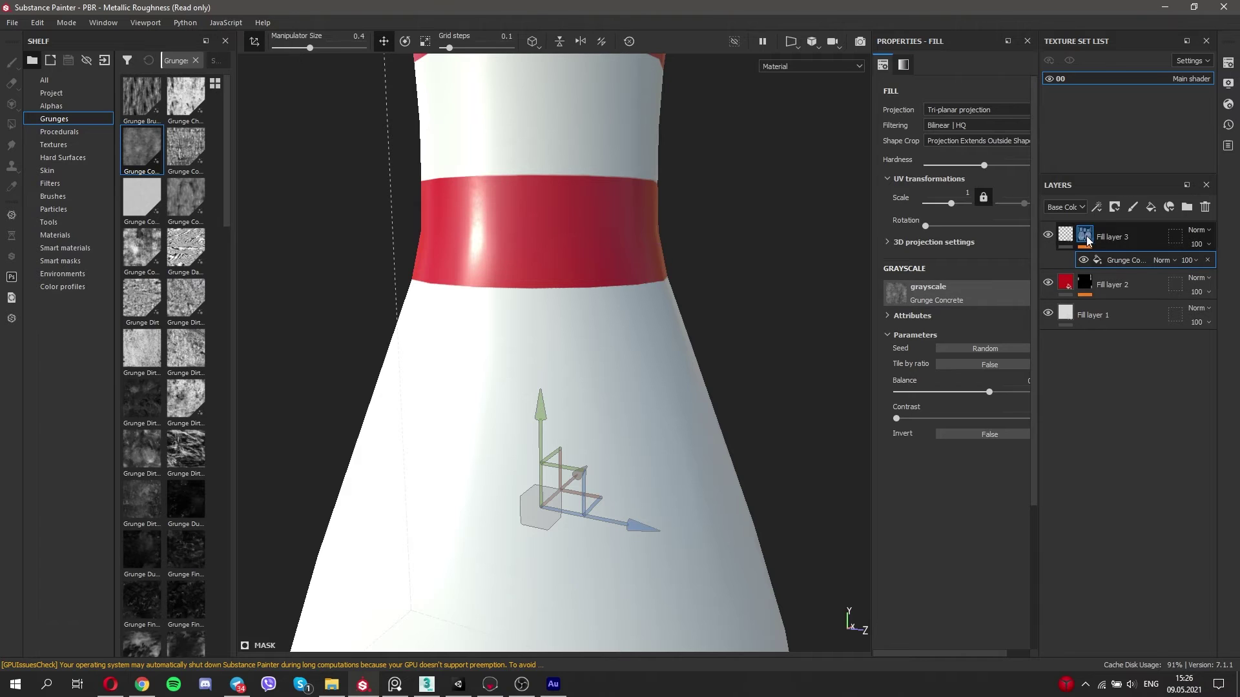
# Set Fill layer 3's roughness to 0.1111.
pyautogui.click(1066, 236)
pyautogui.moveTo(907, 387)
pyautogui.mouseDown()
pyautogui.moveTo(874, 389)
pyautogui.moveTo(997, 389)
pyautogui.moveTo(897, 389)
pyautogui.mouseUp()
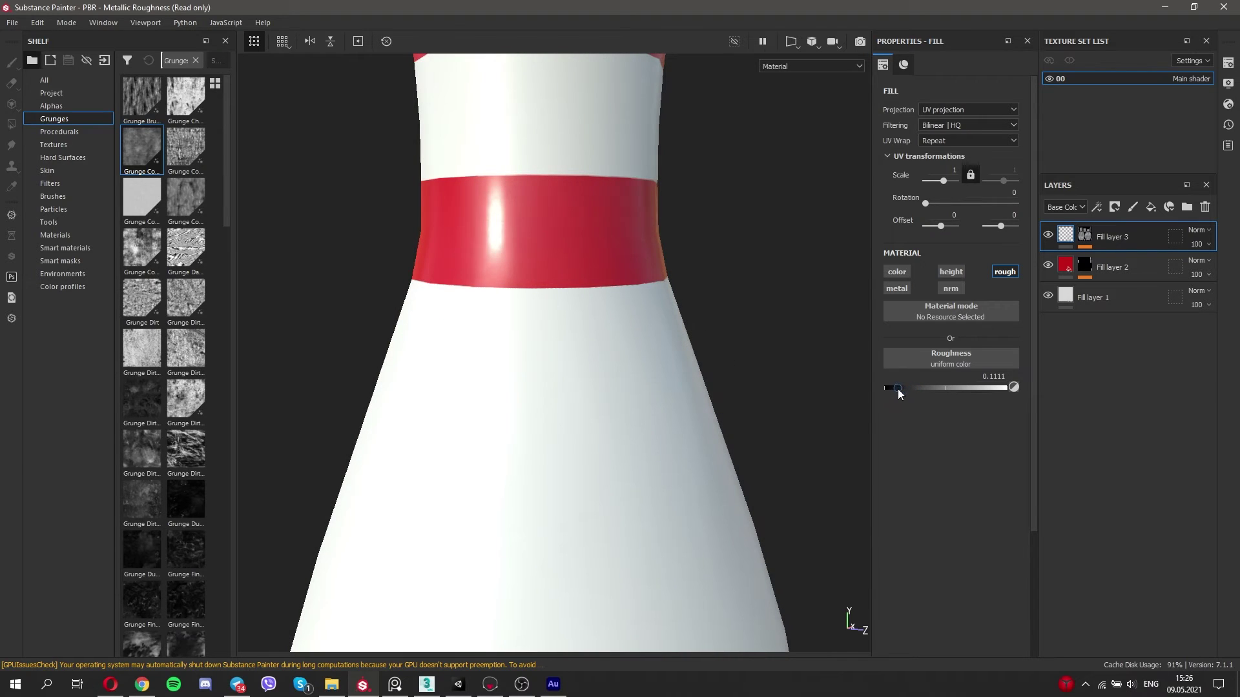
pyautogui.keyDown('alt'); pyautogui.moveTo(714, 327); pyautogui.dragTo(725, 327); pyautogui.keyUp('alt')
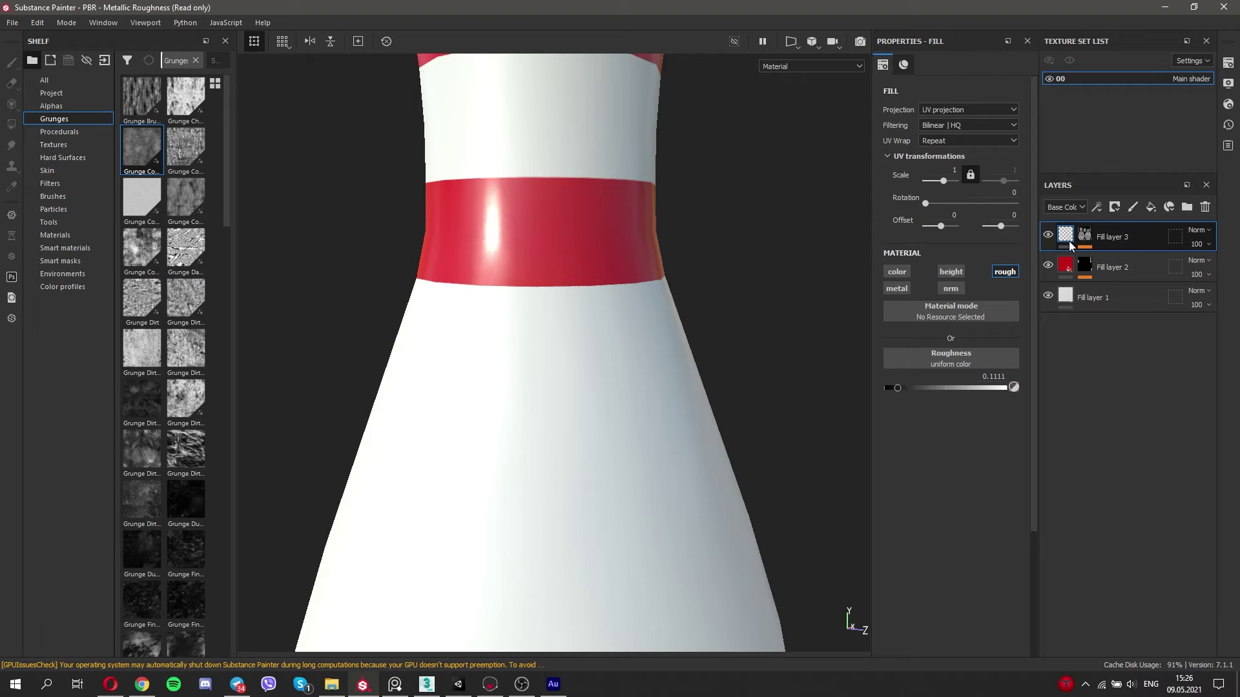
# Add Fill layer 4 with a black mask and fill effect using Grunge Concrete Old.
pyautogui.click(1150, 207)
pyautogui.rightClick(1066, 231)
pyautogui.click(1092, 269)
pyautogui.rightClick(1084, 236)
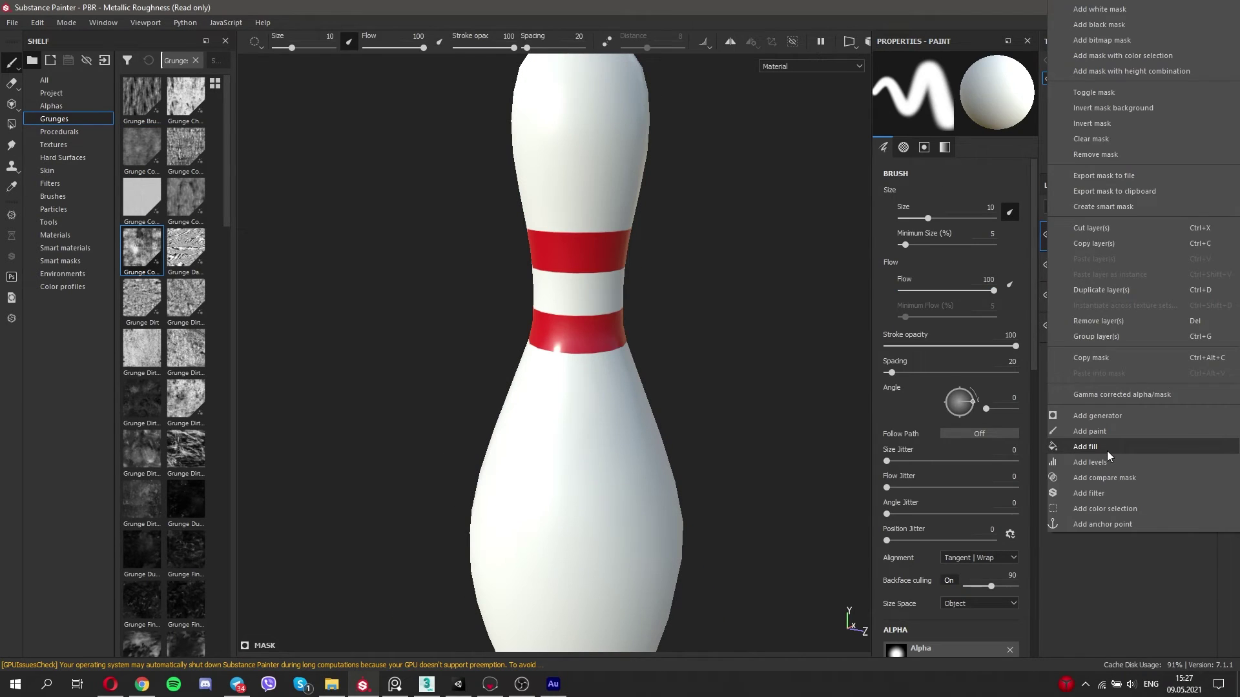
pyautogui.click(1105, 448)
pyautogui.moveTo(147, 245); pyautogui.dragTo(950, 274)
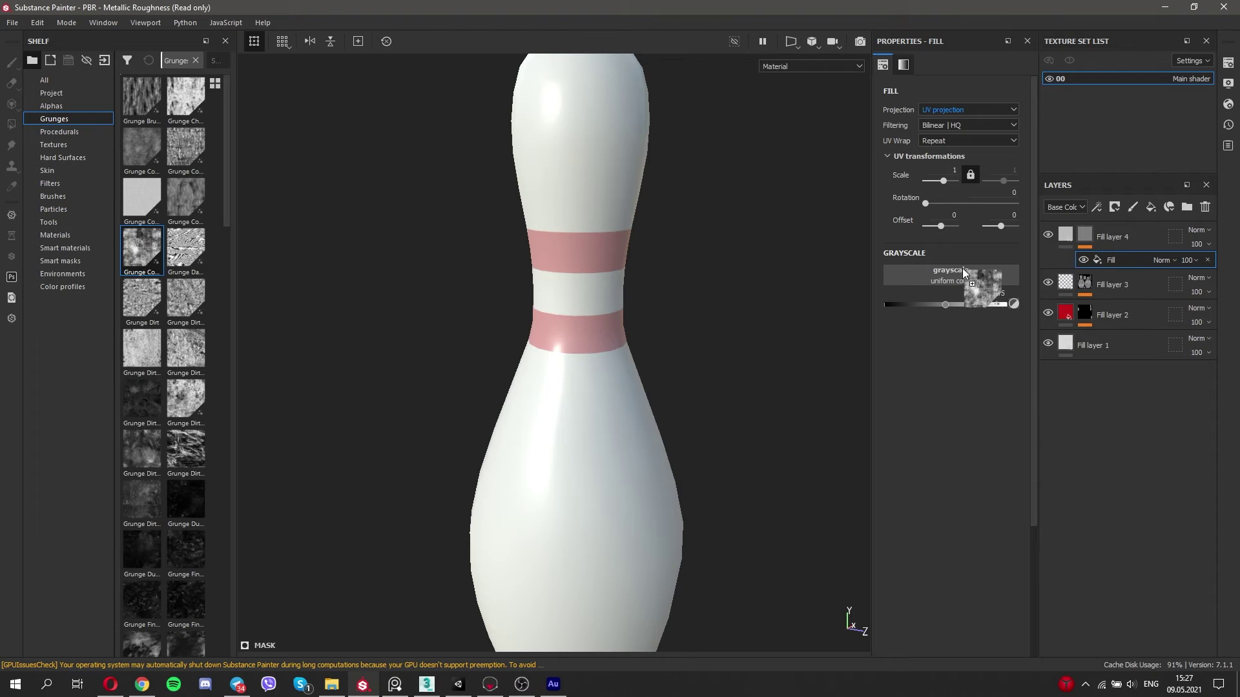
pyautogui.scroll(3, 617, 335)
pyautogui.scroll(2, 617, 335)
# Disable Fill layer 4's height, metal and normal channels, use tri-planar, and darken its colour.
pyautogui.click(1065, 233)
pyautogui.click(897, 288)
pyautogui.click(950, 288)
pyautogui.click(950, 271)
pyautogui.click(968, 110)
pyautogui.scroll(-1, 679, 355)
pyautogui.scroll(-2, 699, 316)
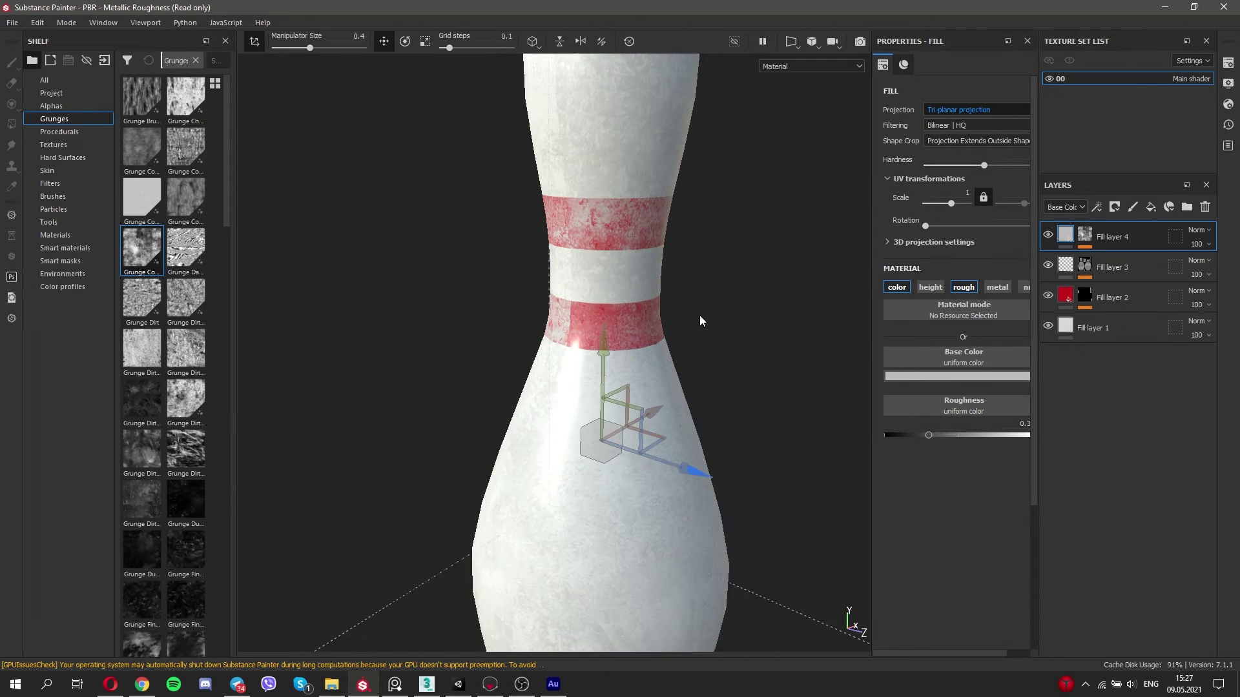
pyautogui.scroll(-1, 633, 381)
pyautogui.scroll(5, 608, 348)
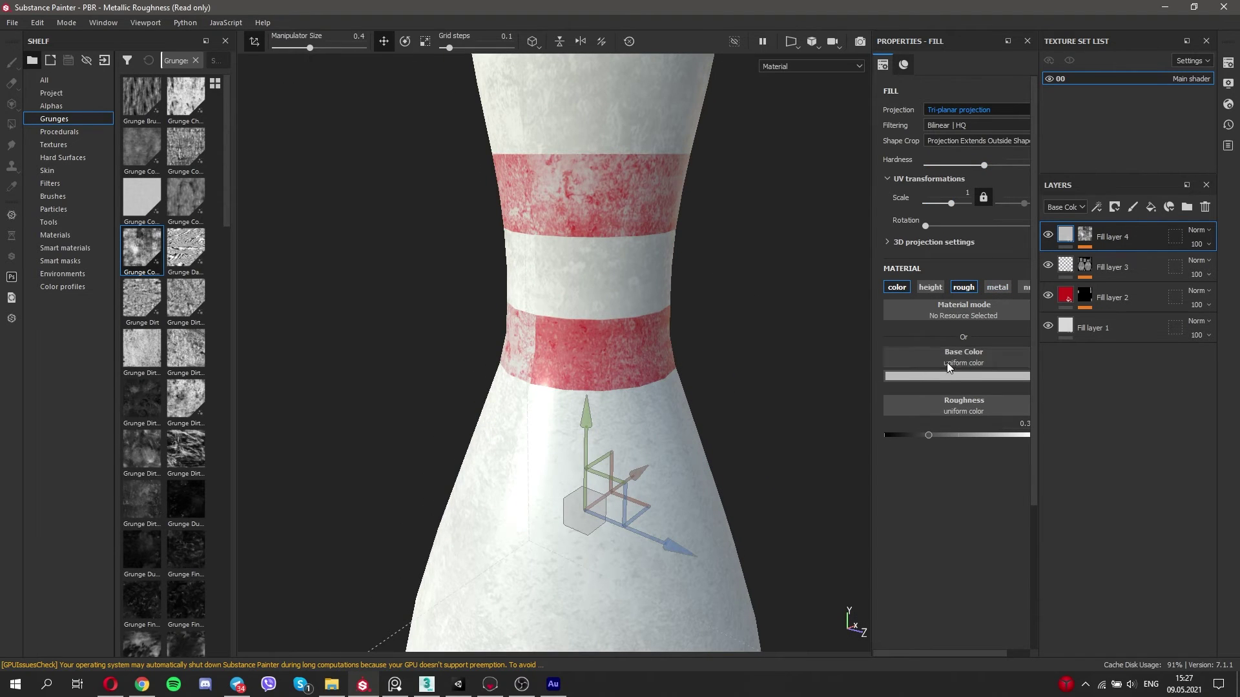
pyautogui.click(956, 375)
pyautogui.moveTo(985, 436); pyautogui.dragTo(940, 482)
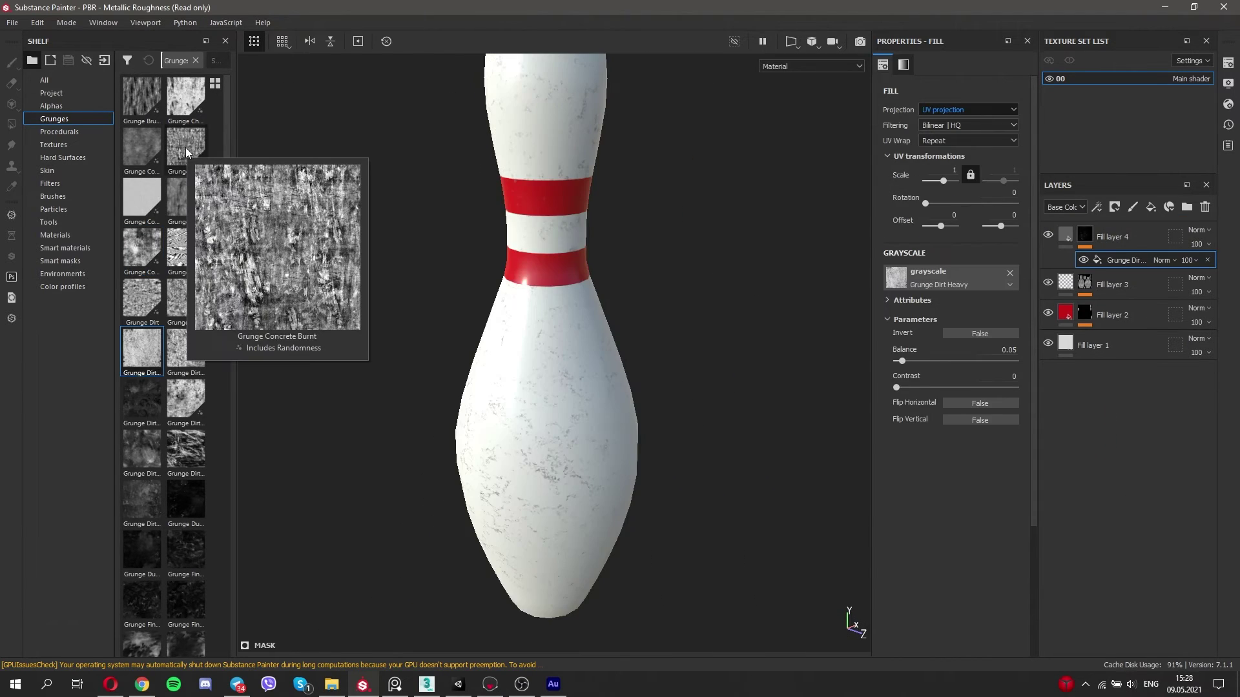
# Swap the mask to tri-planar Grunge Paint Scratched and lower its balance slightly.
pyautogui.click(213, 61)
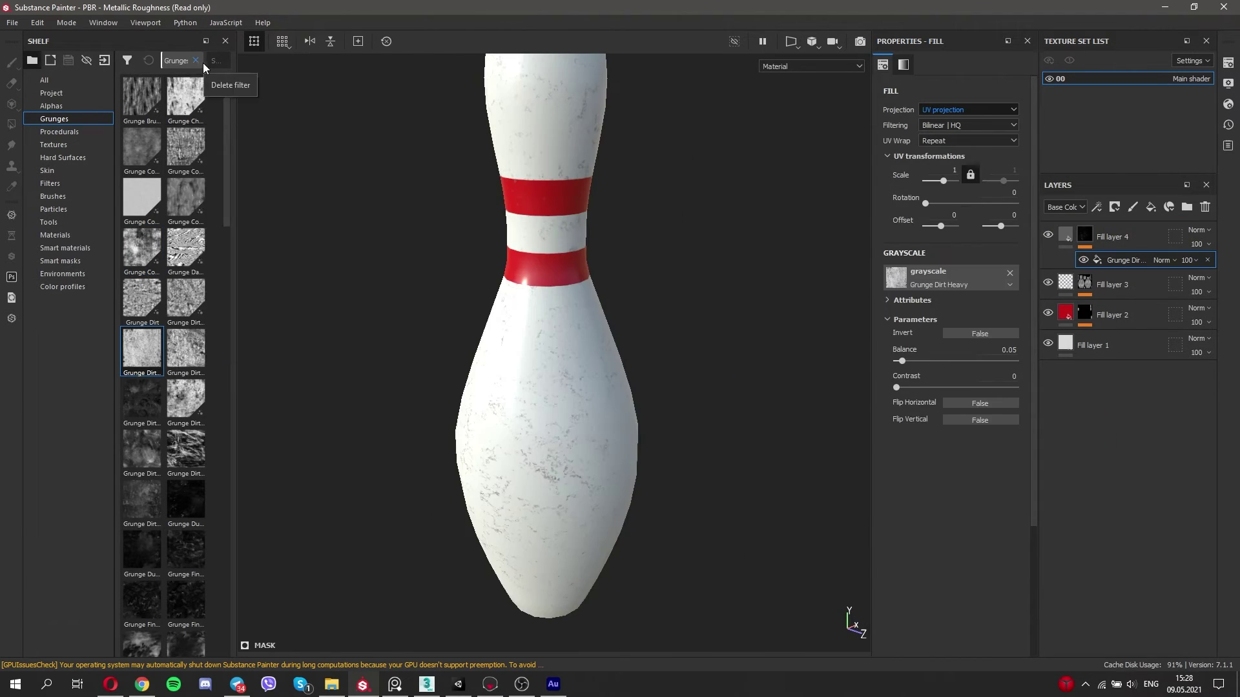
pyautogui.write('paint')
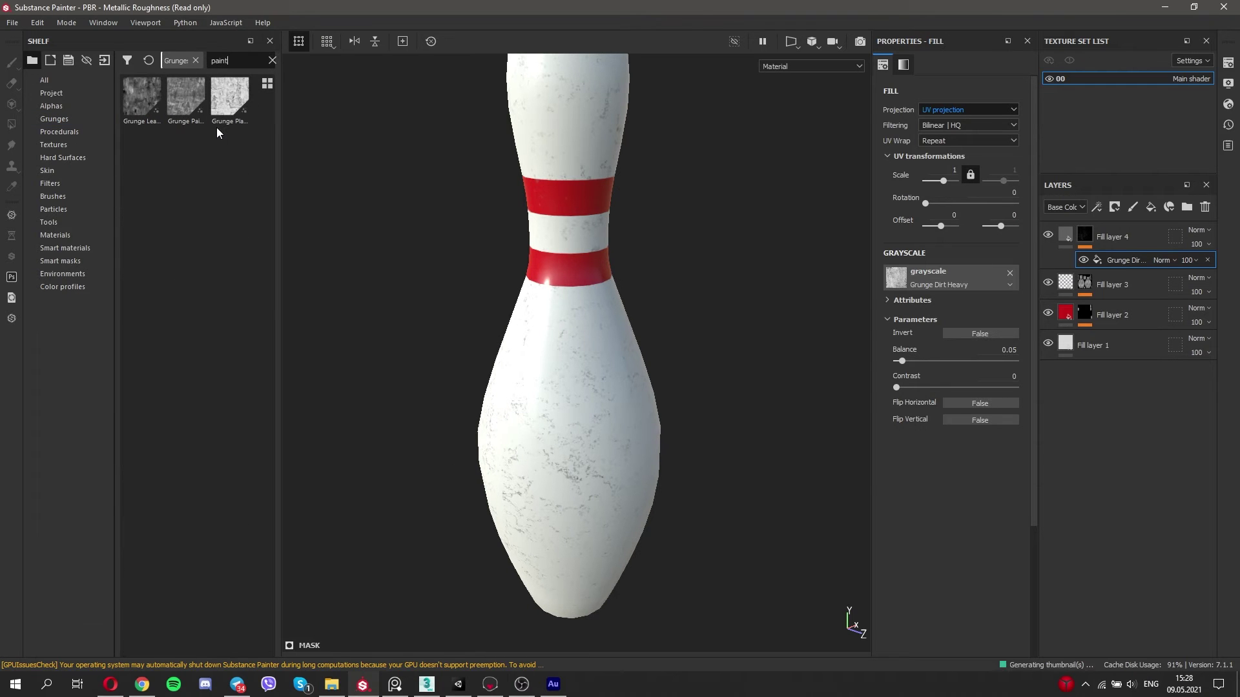
pyautogui.moveTo(190, 97); pyautogui.dragTo(932, 274)
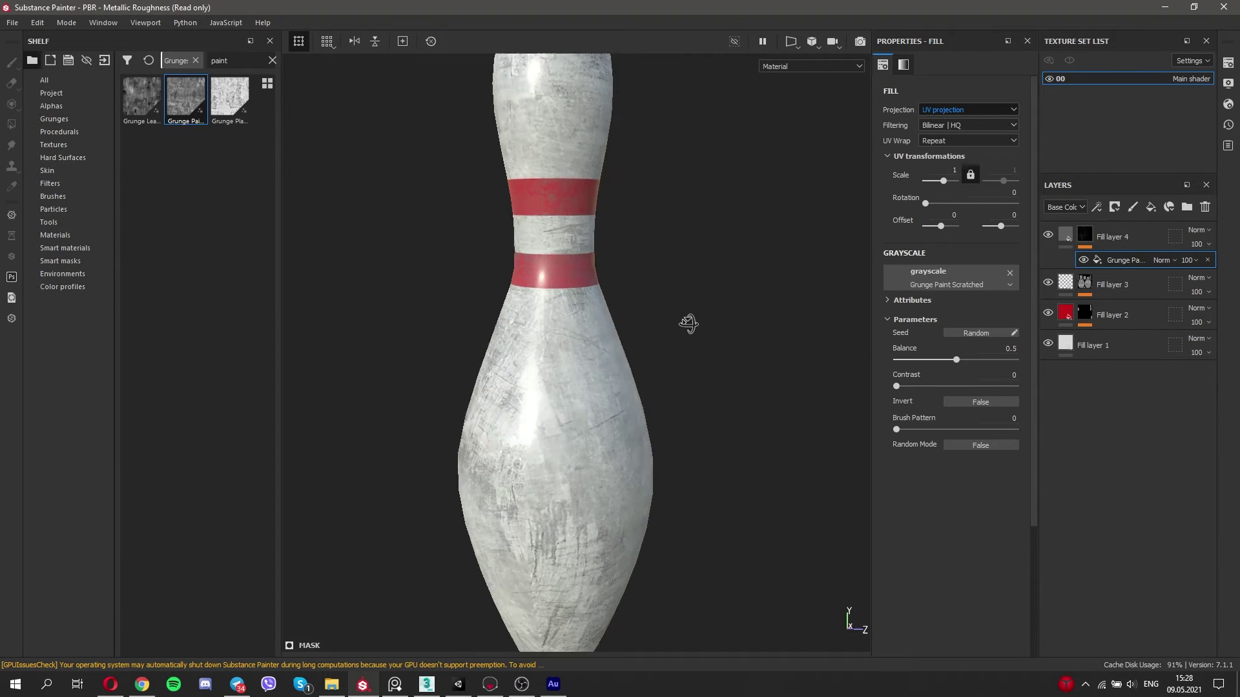
pyautogui.moveTo(688, 324)
pyautogui.keyDown('alt'); pyautogui.mouseDown()
pyautogui.moveTo(544, 321)
pyautogui.moveTo(719, 269)
pyautogui.moveTo(566, 413)
pyautogui.mouseUp(); pyautogui.keyUp('alt')
pyautogui.click(967, 109)
pyautogui.moveTo(581, 335)
pyautogui.keyDown('alt'); pyautogui.mouseDown()
pyautogui.moveTo(604, 325)
pyautogui.moveTo(379, 276)
pyautogui.moveTo(536, 343)
pyautogui.mouseUp(); pyautogui.keyUp('alt')
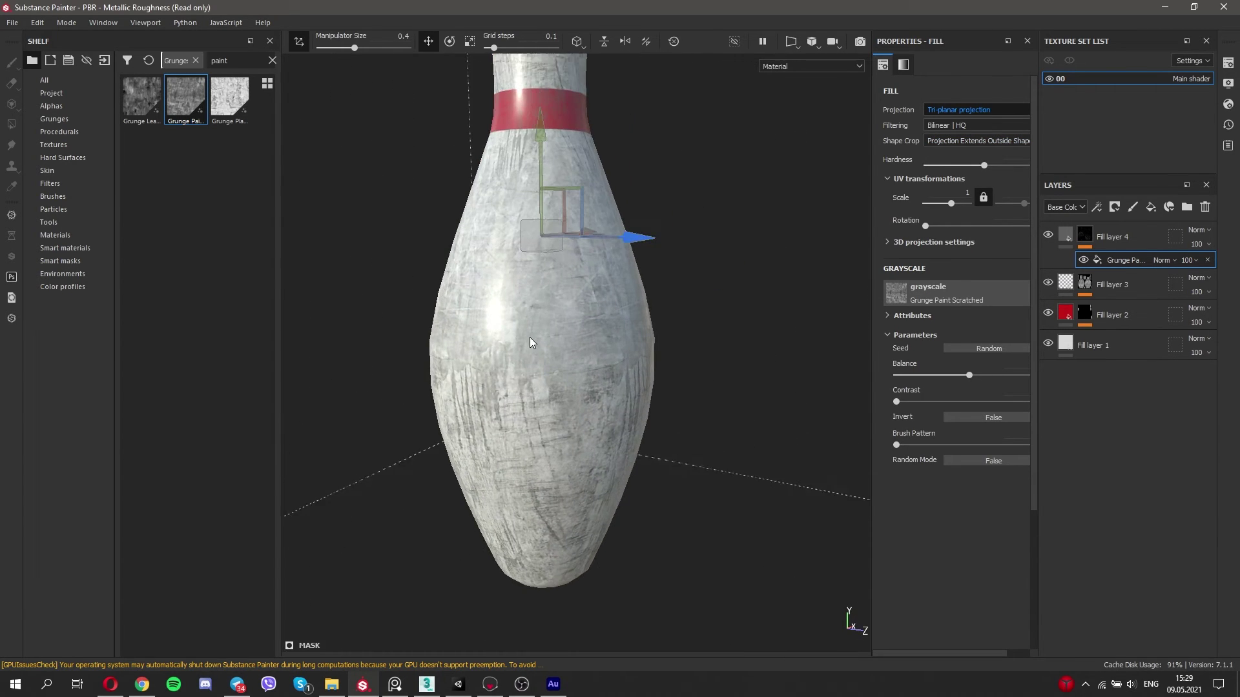
pyautogui.moveTo(972, 375); pyautogui.dragTo(935, 375)
pyautogui.scroll(-3, 549, 323)
pyautogui.moveTo(549, 322)
pyautogui.keyDown('alt'); pyautogui.mouseDown()
pyautogui.moveTo(517, 347)
pyautogui.moveTo(535, 343)
pyautogui.mouseUp(); pyautogui.keyUp('alt')
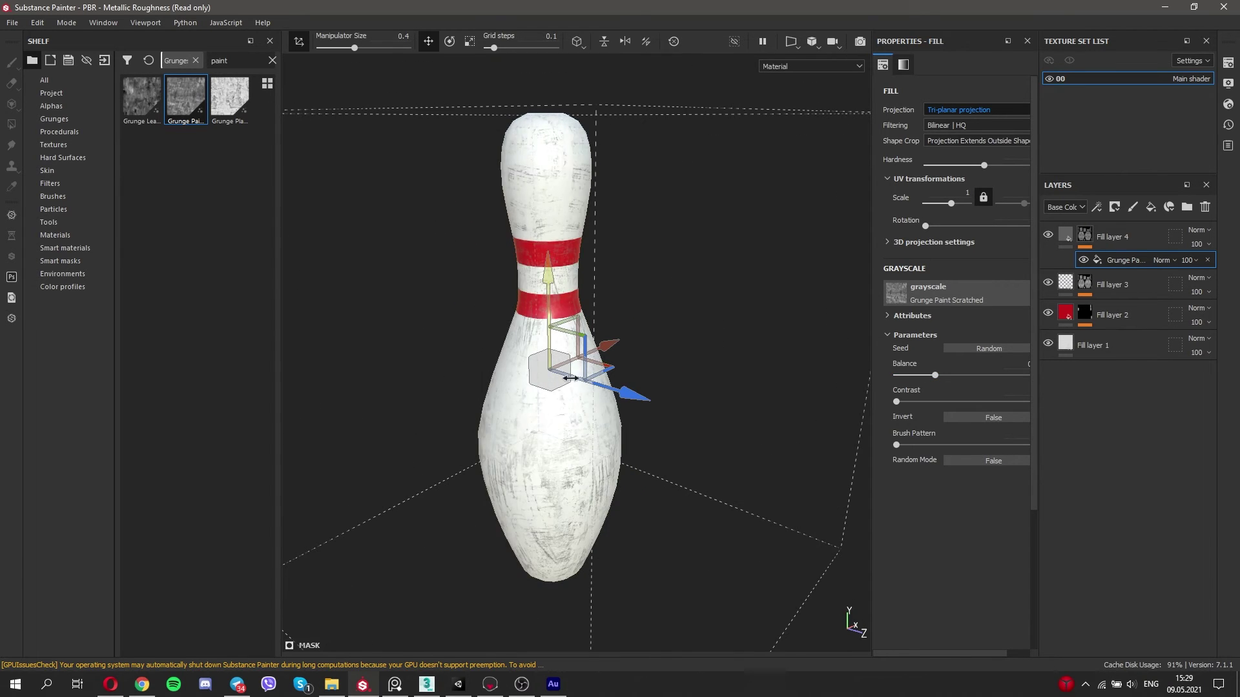
pyautogui.scroll(3, 536, 342)
# Make the scratch colour a darker grey and set roughness to 0.6550.
pyautogui.click(1071, 248)
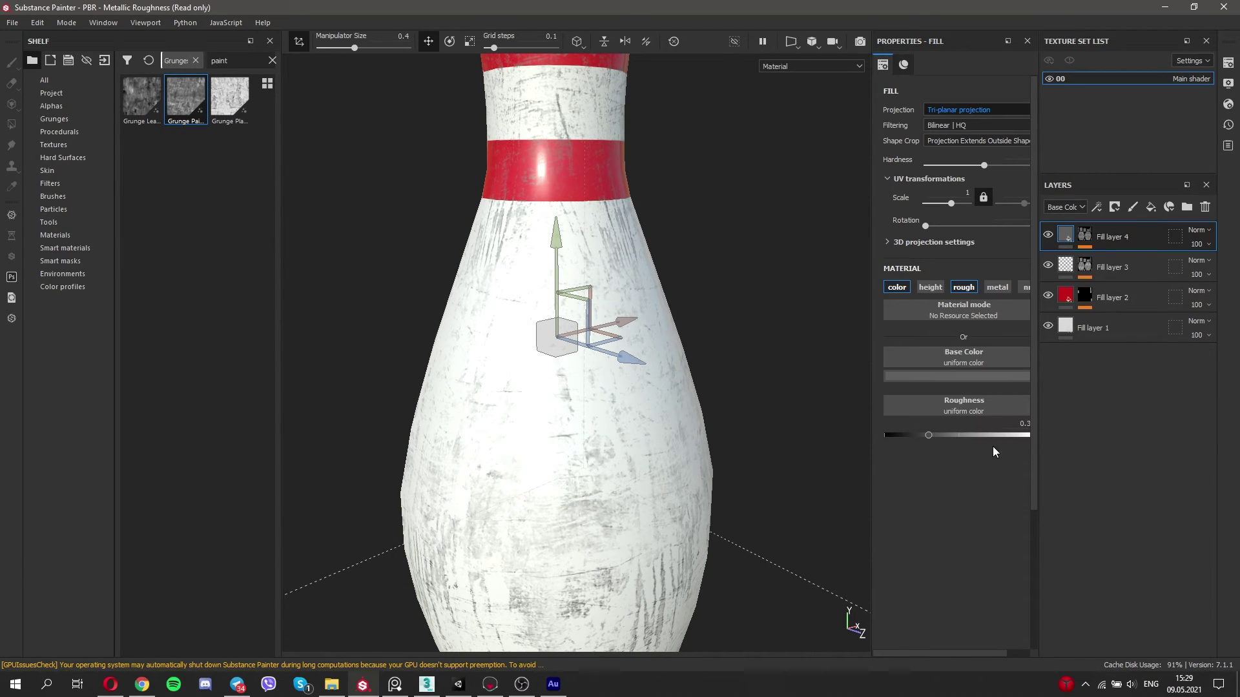
pyautogui.click(986, 378)
pyautogui.moveTo(992, 478); pyautogui.dragTo(989, 486)
pyautogui.moveTo(927, 435); pyautogui.dragTo(983, 435)
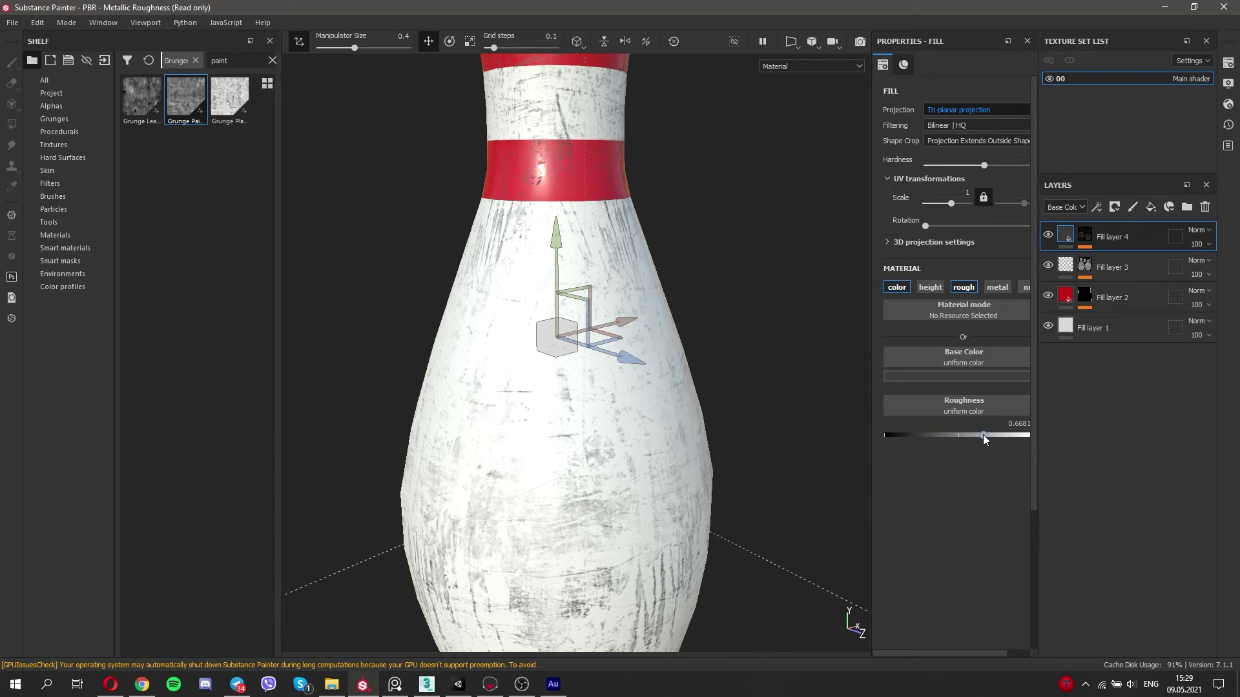
pyautogui.scroll(-3, 853, 620)
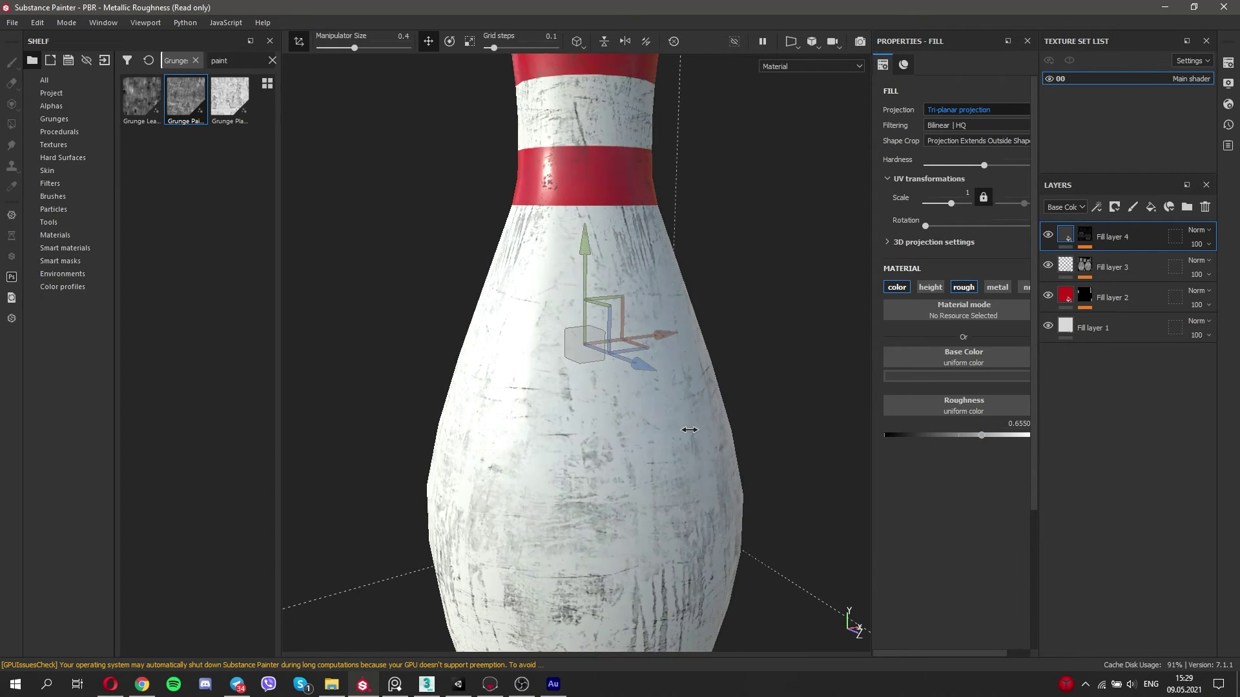
pyautogui.keyDown('alt'); pyautogui.moveTo(686, 430); pyautogui.dragTo(715, 428); pyautogui.keyUp('alt')
pyautogui.scroll(5, 645, 276)
pyautogui.moveTo(644, 277)
pyautogui.keyDown('alt'); pyautogui.mouseDown()
pyautogui.moveTo(638, 236)
pyautogui.moveTo(578, 284)
pyautogui.moveTo(672, 327)
pyautogui.mouseUp(); pyautogui.keyUp('alt')
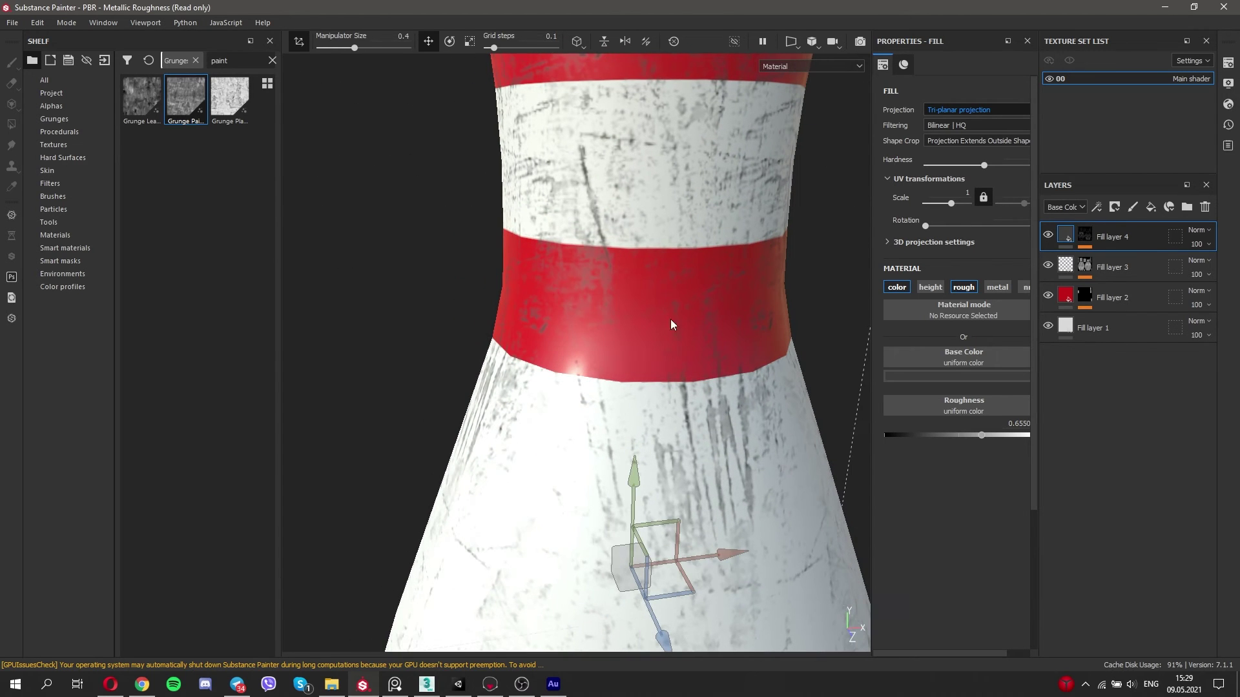
pyautogui.click(1110, 297)
# Enable Fill layer 2's height channel and try a stripe height of 0.003.
pyautogui.click(950, 271)
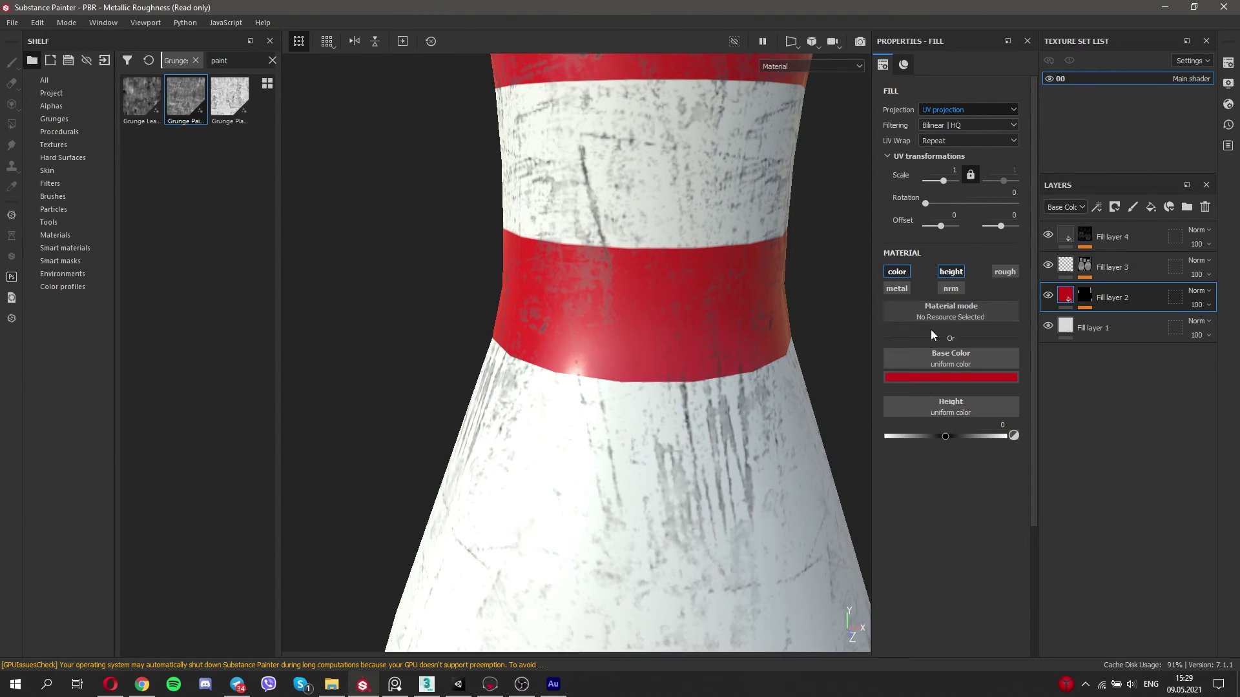
pyautogui.moveTo(944, 437); pyautogui.dragTo(953, 439)
pyautogui.moveTo(704, 314)
pyautogui.keyDown('alt'); pyautogui.mouseDown(button='right')
pyautogui.moveTo(658, 355)
pyautogui.moveTo(665, 332)
pyautogui.mouseUp(button='right'); pyautogui.keyUp('alt')
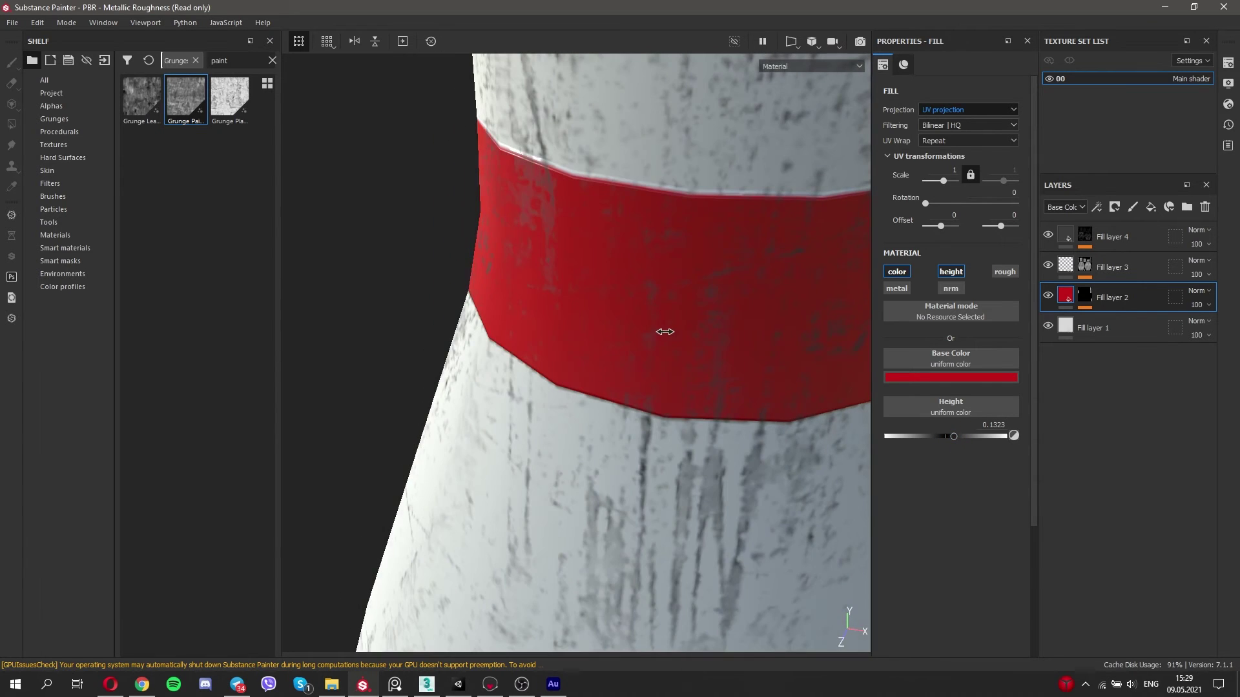
pyautogui.doubleClick(993, 425)
pyautogui.write('0.003')
pyautogui.press('Return')
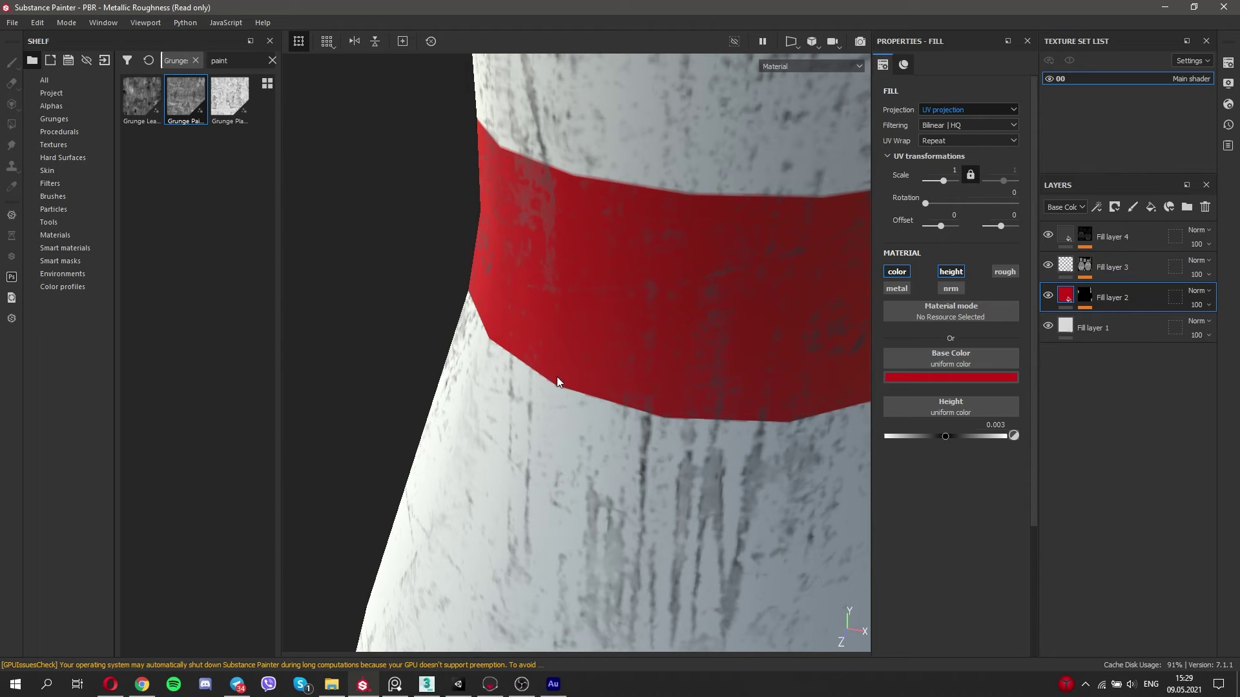
# Set the stripe height to 0.03 and inspect the raised stripes on the pin.
pyautogui.doubleClick(994, 424)
pyautogui.write('0.03')
pyautogui.press('Return')
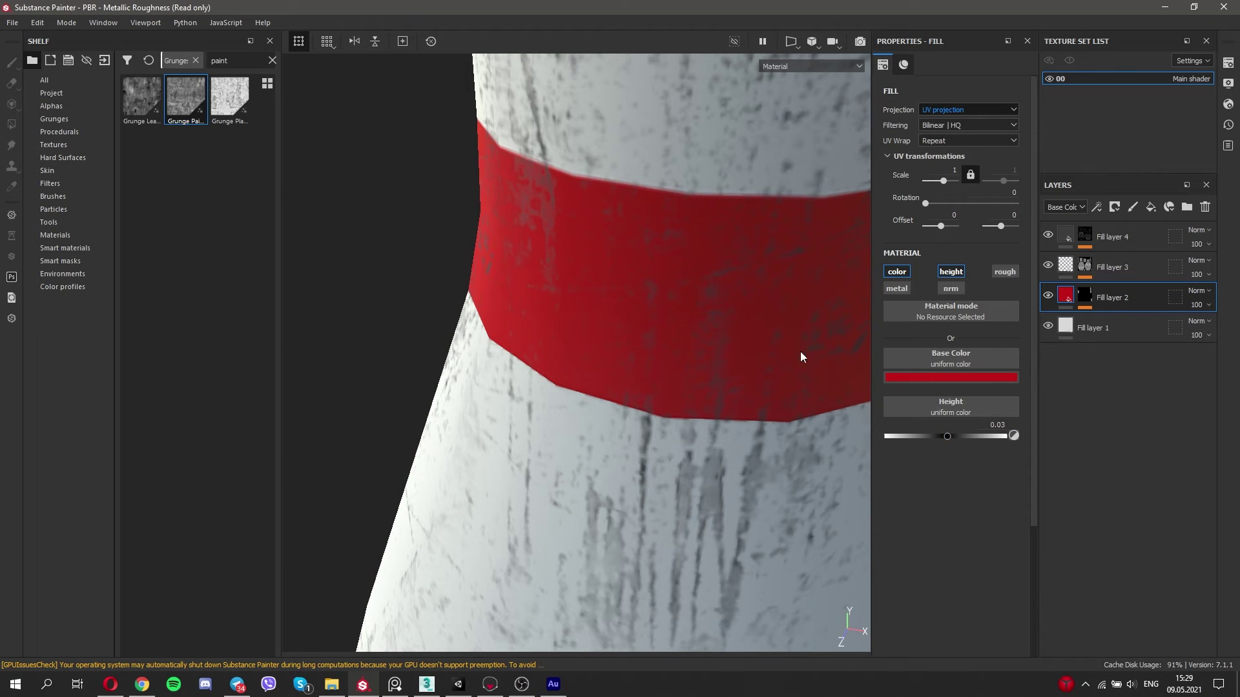
pyautogui.scroll(-5, 630, 329)
pyautogui.scroll(-3, 630, 329)
pyautogui.click(949, 271)
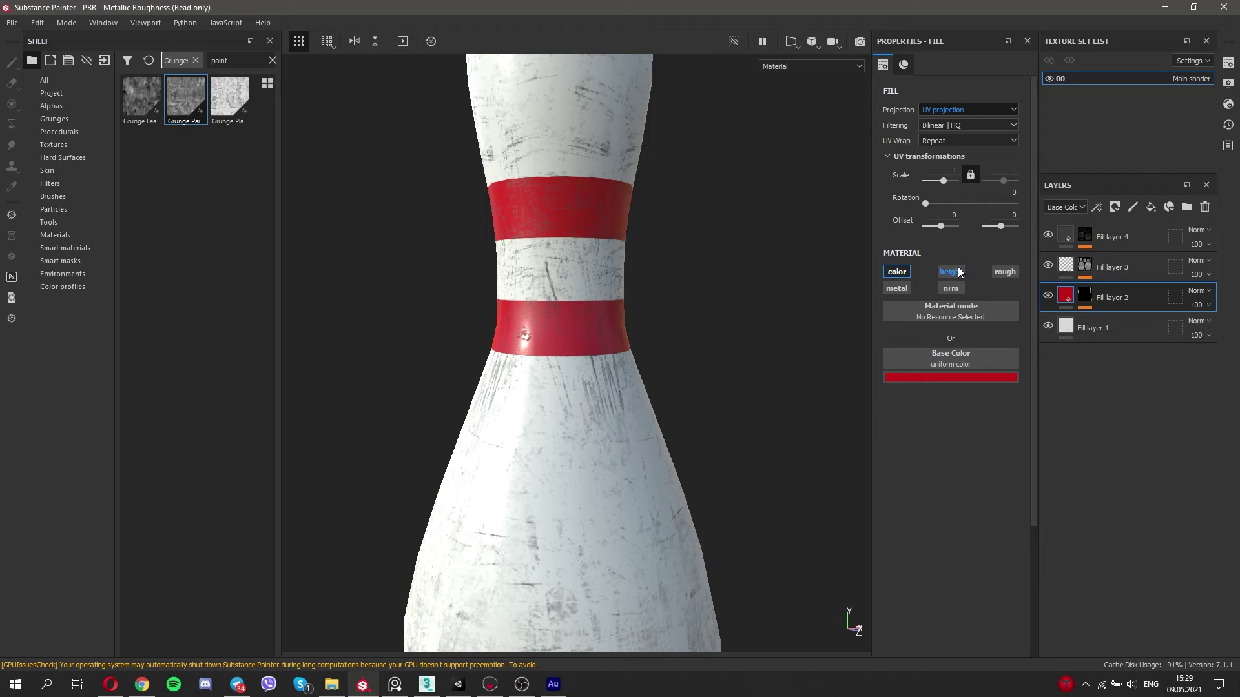
pyautogui.doubleClick(958, 266)
pyautogui.scroll(-3, 619, 336)
pyautogui.scroll(-2, 612, 338)
pyautogui.moveTo(612, 338)
pyautogui.keyDown('alt'); pyautogui.mouseDown()
pyautogui.moveTo(691, 322)
pyautogui.moveTo(614, 377)
pyautogui.moveTo(502, 346)
pyautogui.moveTo(594, 416)
pyautogui.moveTo(617, 397)
pyautogui.moveTo(618, 370)
pyautogui.mouseUp(); pyautogui.keyUp('alt')
# Change Fill layer 1's base colour to a slightly darker warm off-white, c5bab1.
pyautogui.click(1098, 328)
pyautogui.click(969, 378)
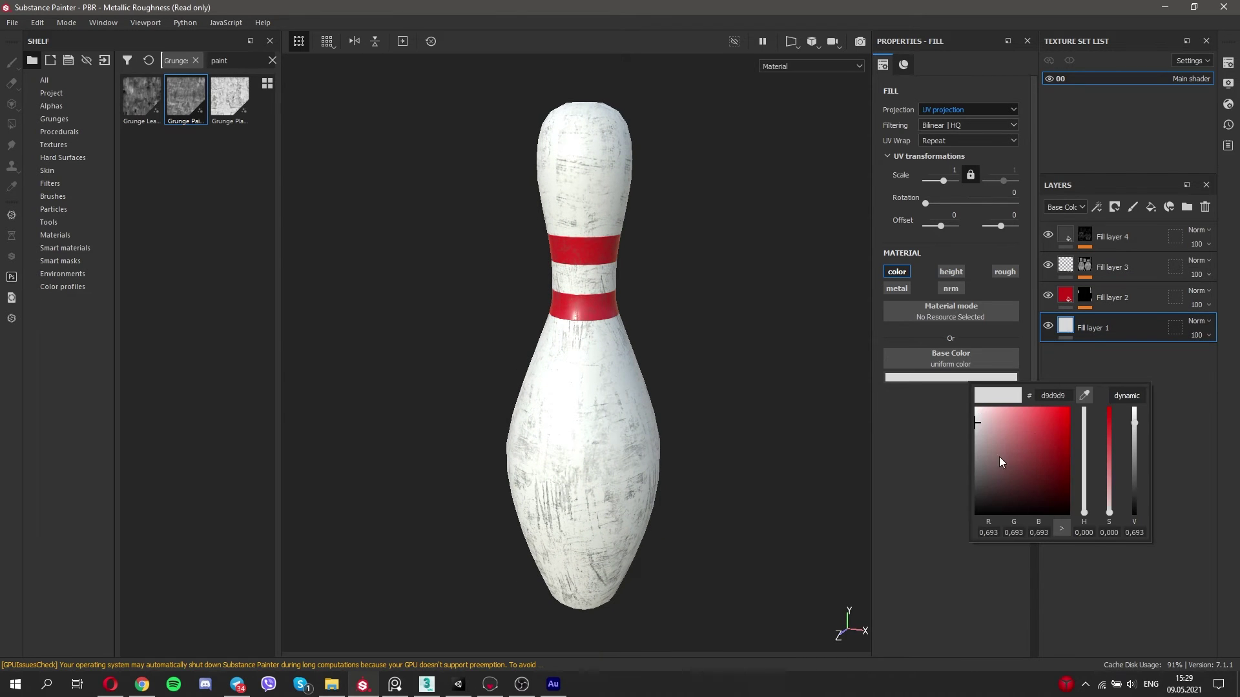
pyautogui.click(1109, 448)
pyautogui.moveTo(1084, 511); pyautogui.dragTo(1116, 507)
pyautogui.click(1111, 495)
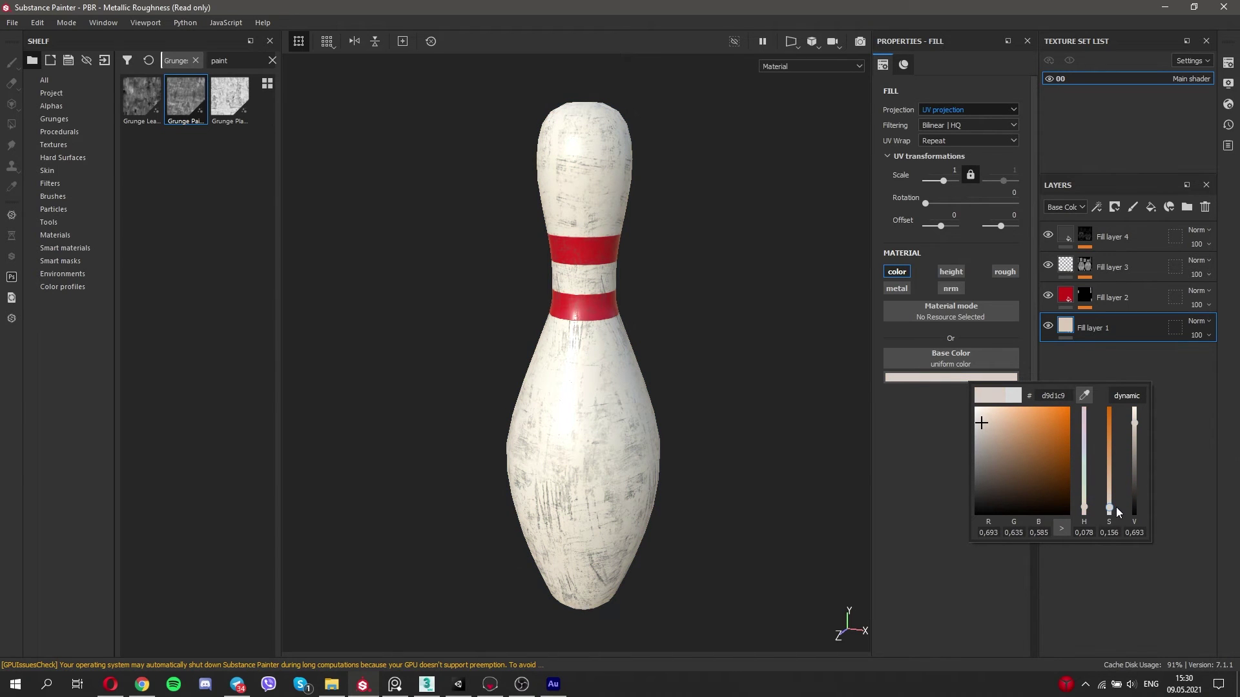
pyautogui.moveTo(990, 431); pyautogui.dragTo(981, 430)
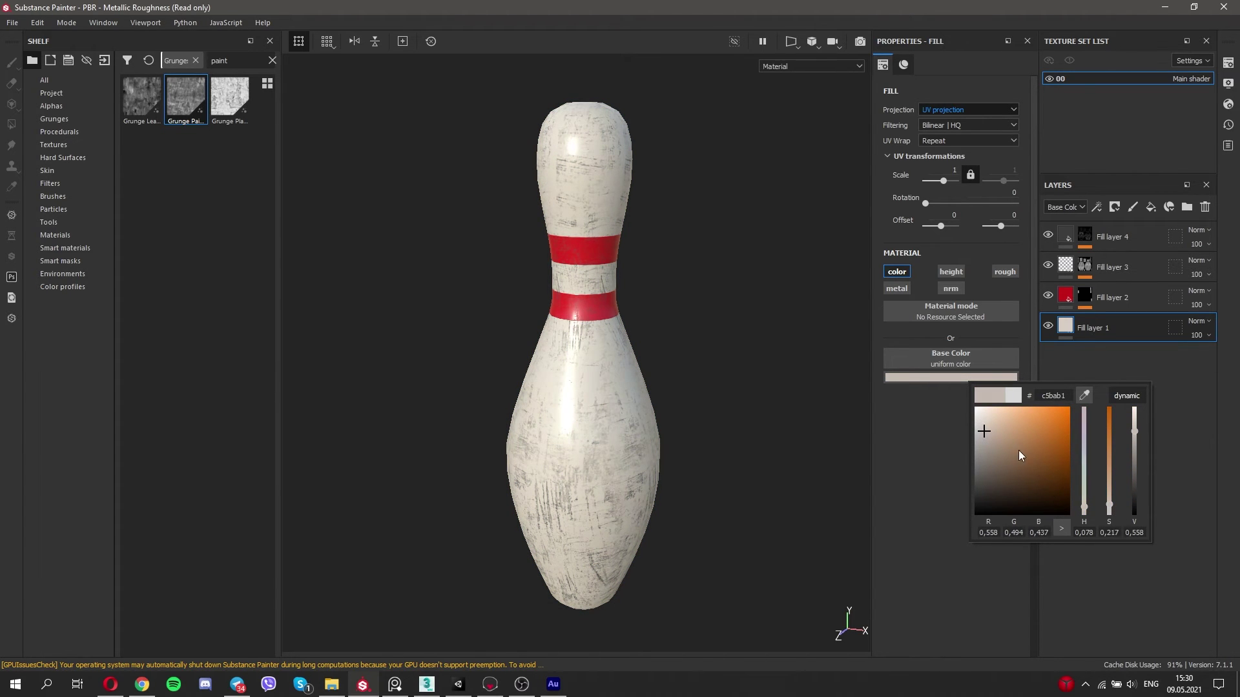
pyautogui.moveTo(650, 354)
pyautogui.keyDown('alt'); pyautogui.mouseDown()
pyautogui.moveTo(754, 426)
pyautogui.moveTo(732, 434)
pyautogui.mouseUp(); pyautogui.keyUp('alt')
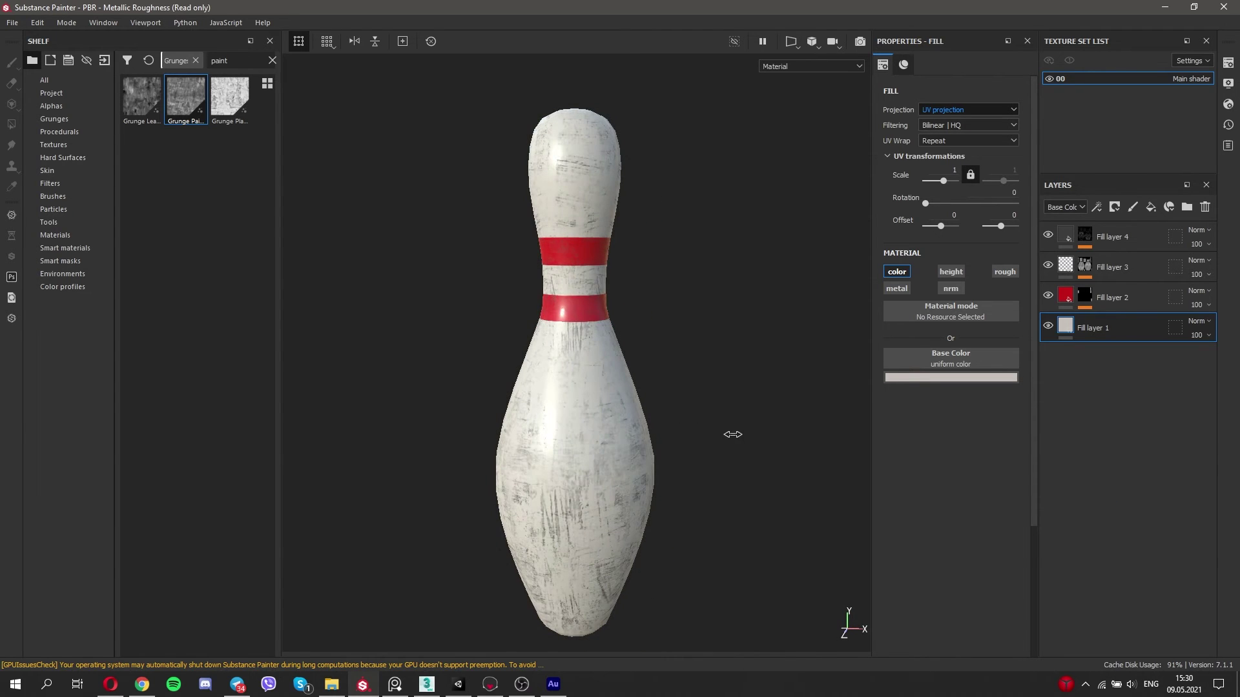
pyautogui.click(12, 22)
pyautogui.click(38, 122)
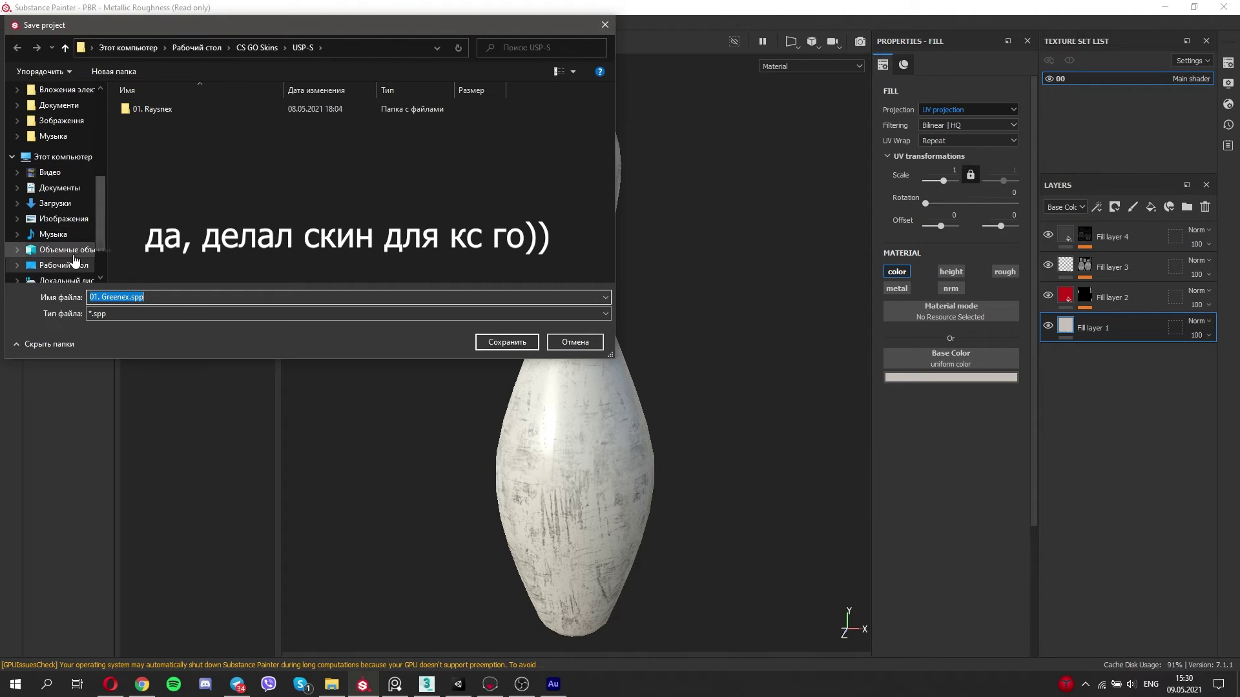
# Save the project as kegla.spp and export PBR Metallic Roughness maps as 8-bit PNGs.
pyautogui.scroll(-2, 74, 261)
pyautogui.click(64, 231)
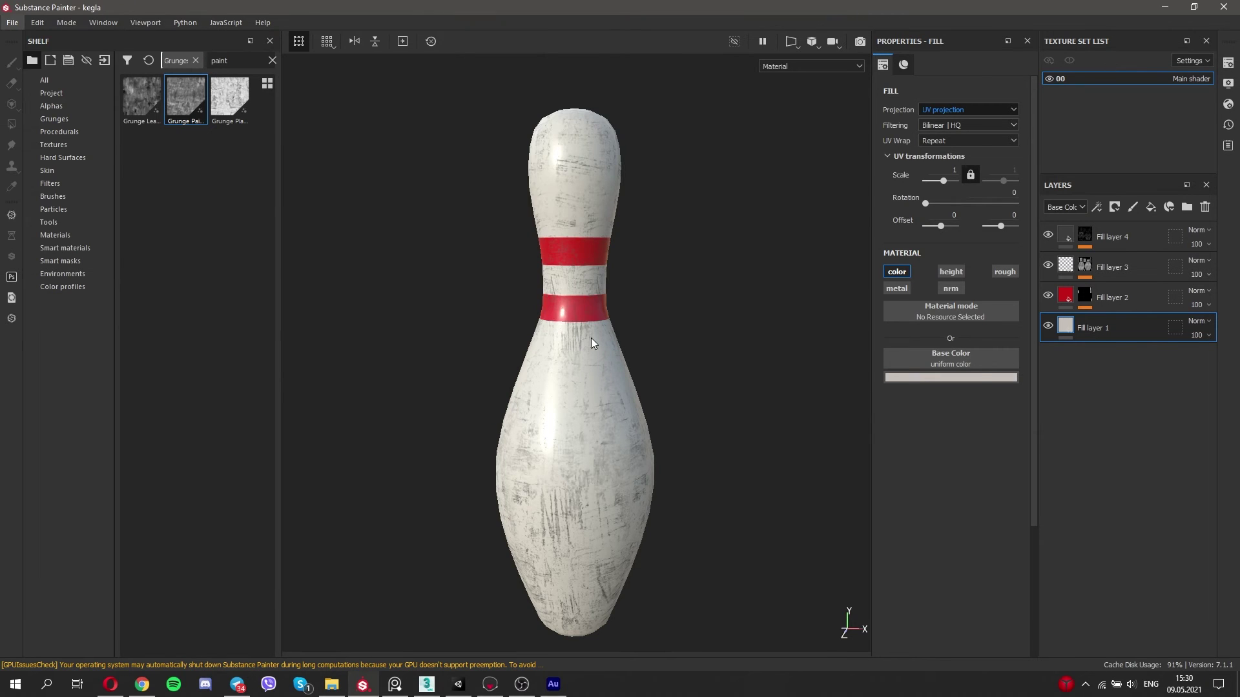
pyautogui.click(459, 130)
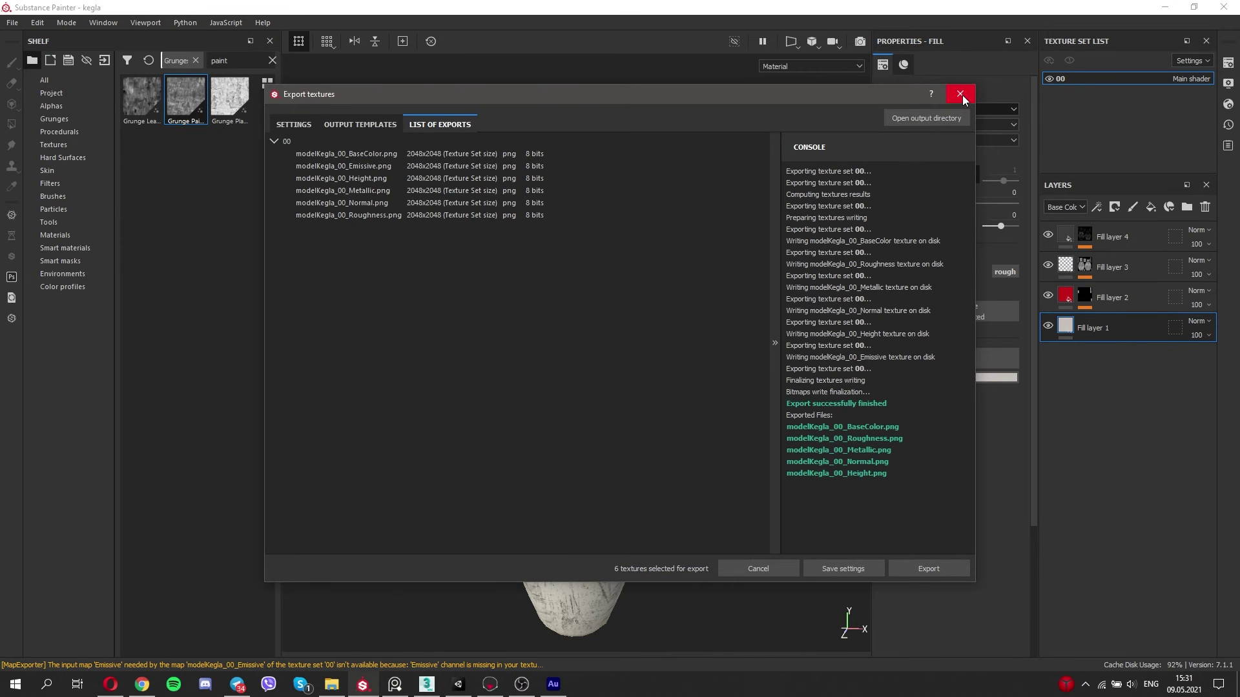
pyautogui.click(960, 94)
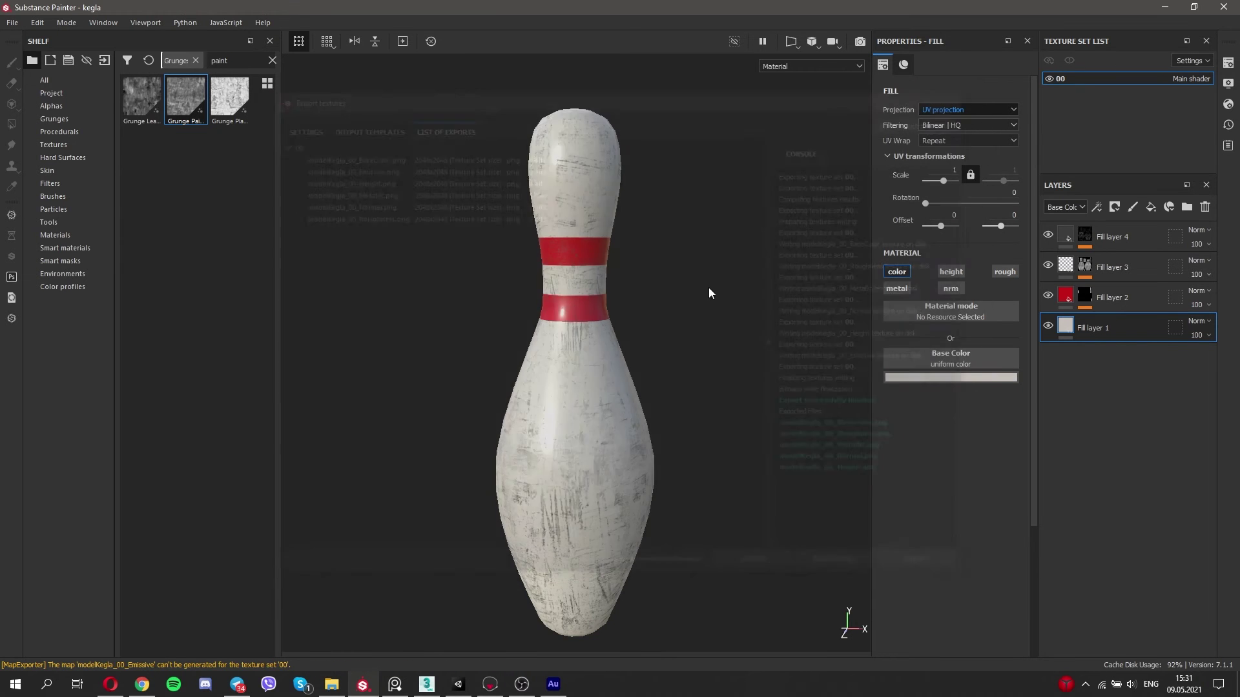
pyautogui.hotkey('alt', 'Tab')
# Drop modelKegla.fbx into the Marmoset Toolbag scene and select its 00 material.
pyautogui.moveTo(187, 179)
pyautogui.mouseDown()
pyautogui.moveTo(489, 686)
pyautogui.moveTo(605, 361)
pyautogui.mouseUp()
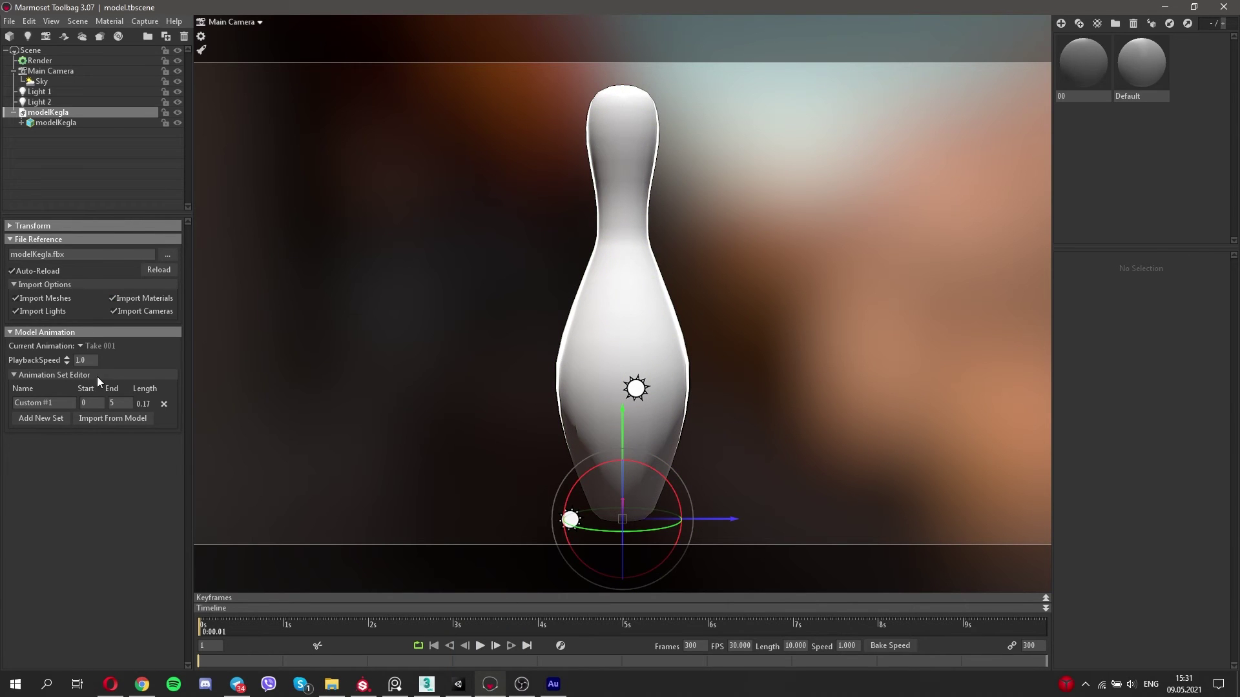
pyautogui.click(1123, 68)
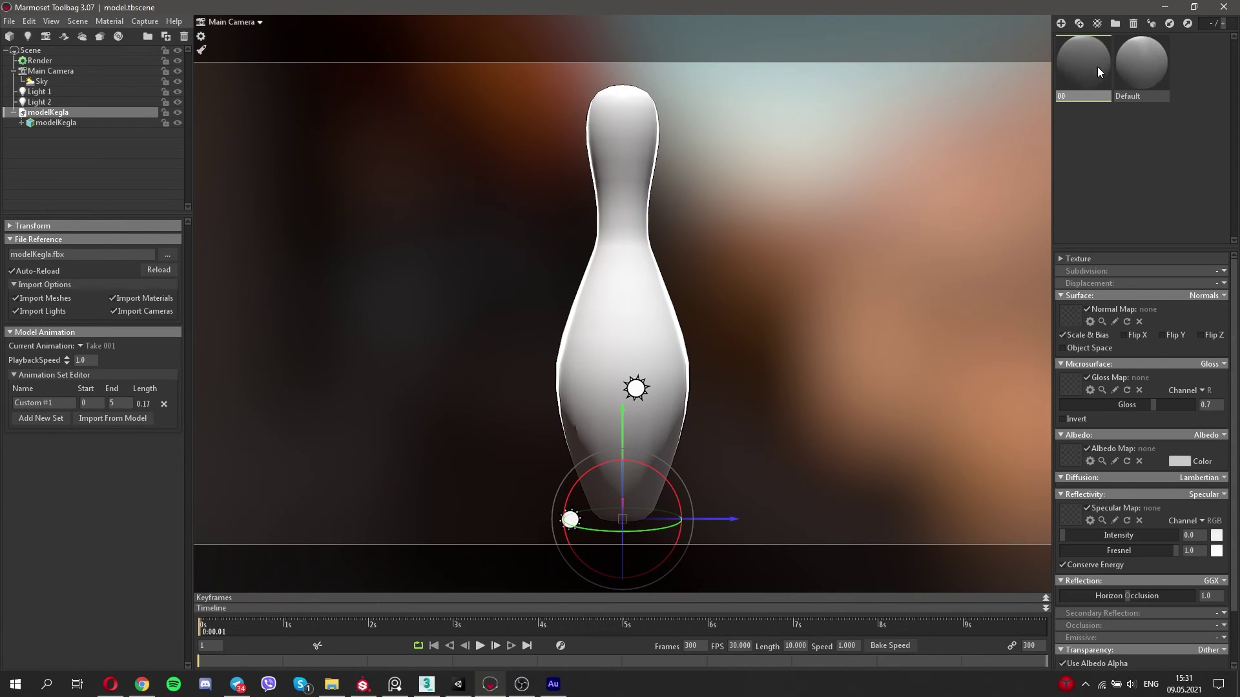
pyautogui.hotkey('alt', 'Tab')
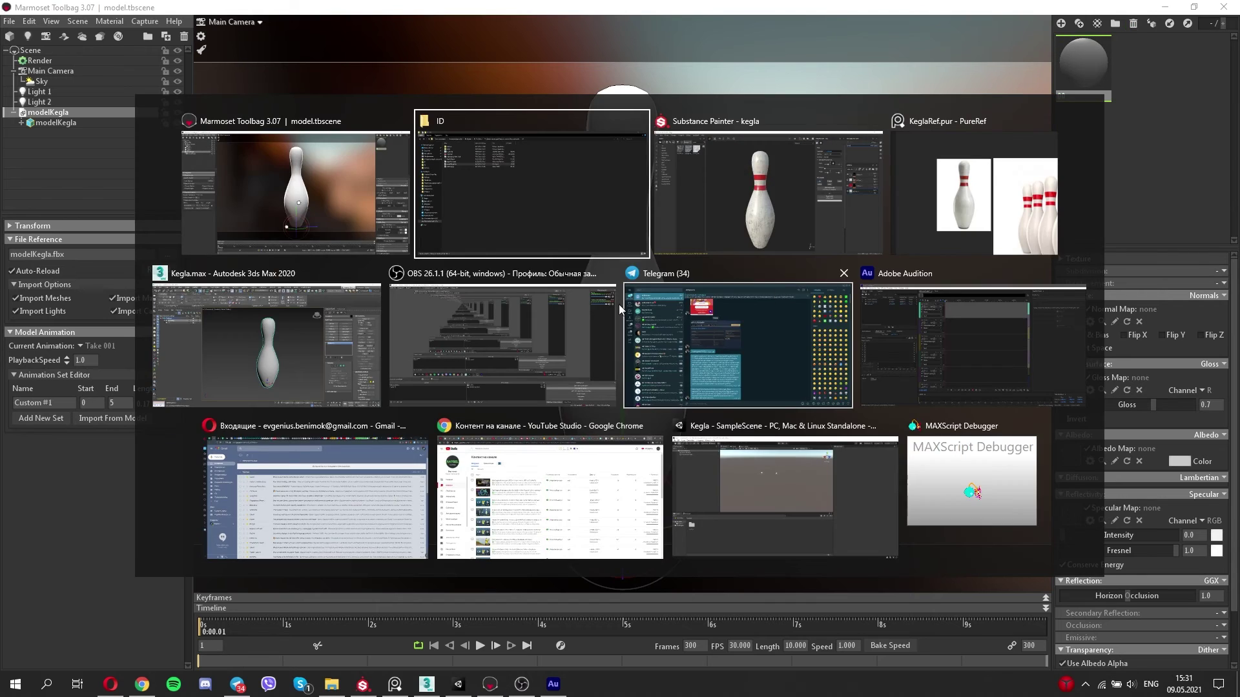
# Assign the BaseColor map to Albedo and the Metallic map to Reflectivity in Metalness mode.
pyautogui.doubleClick(378, 7)
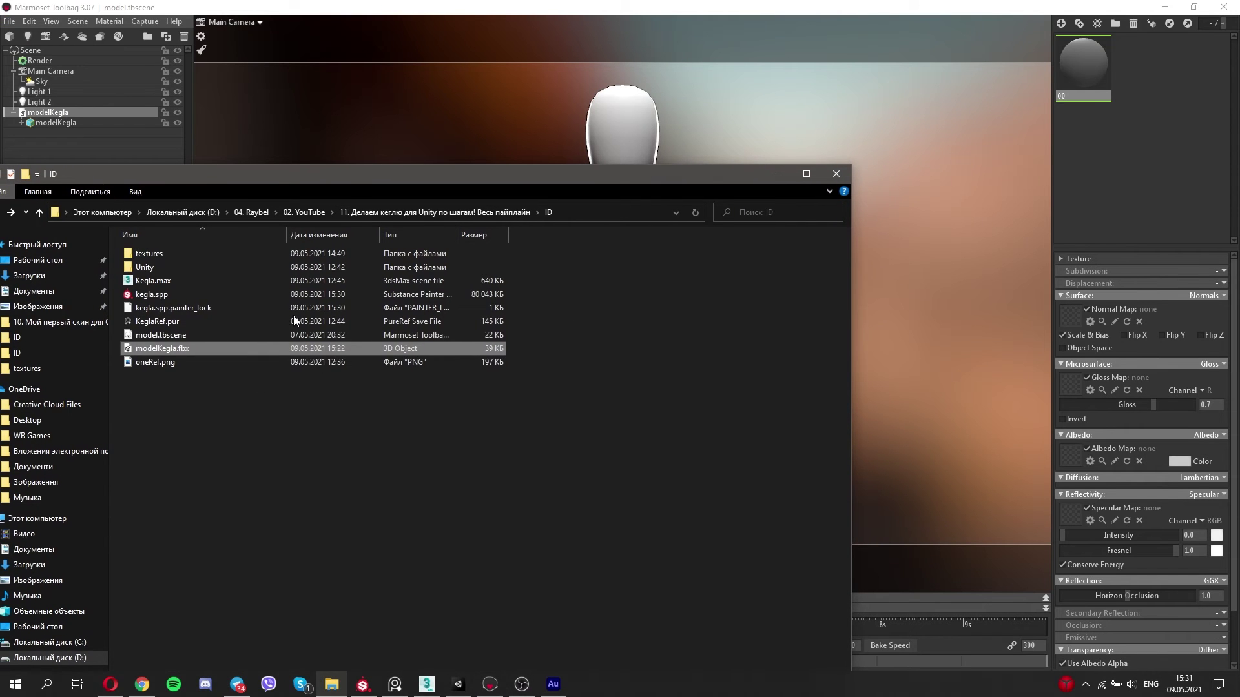
pyautogui.doubleClick(168, 252)
pyautogui.moveTo(171, 295); pyautogui.dragTo(1070, 455)
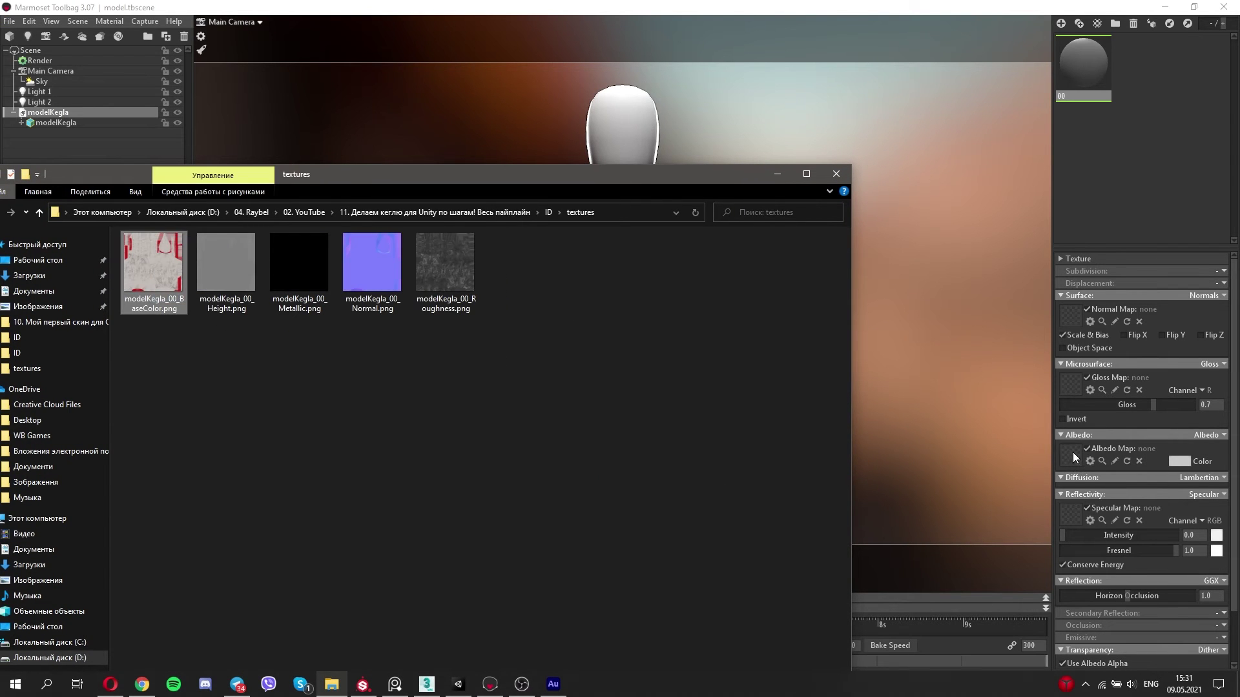
pyautogui.moveTo(295, 280); pyautogui.dragTo(1051, 622)
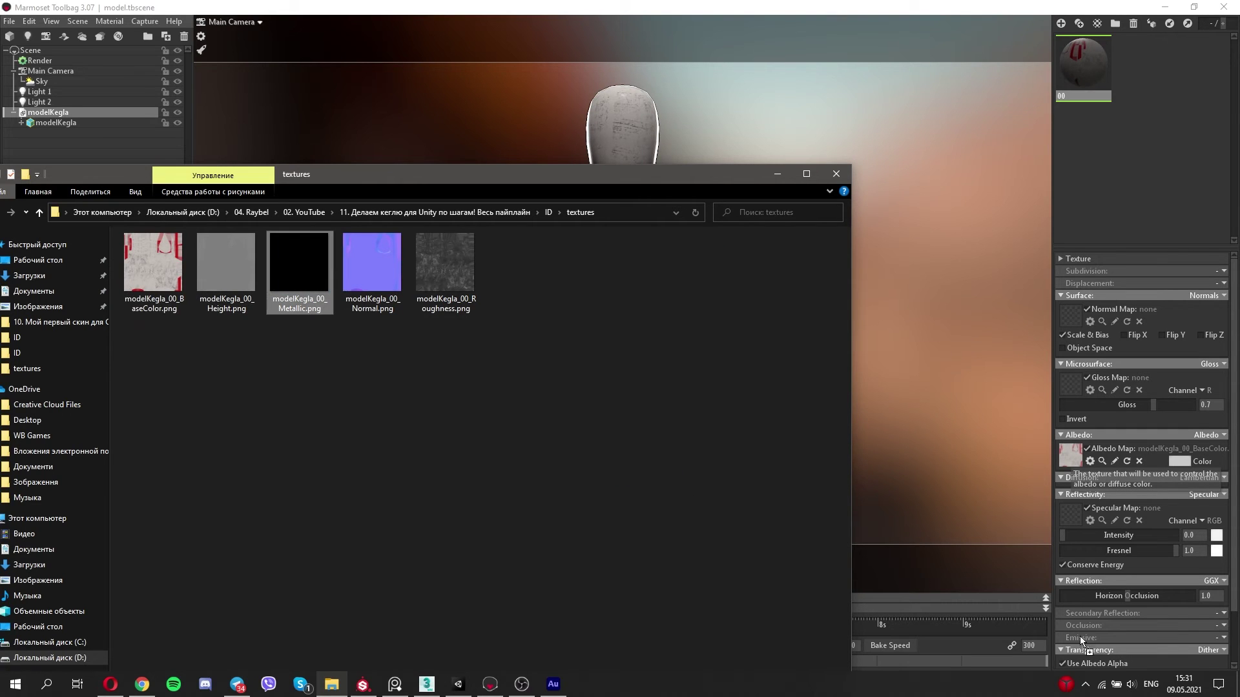
pyautogui.moveTo(1085, 521); pyautogui.dragTo(1073, 511)
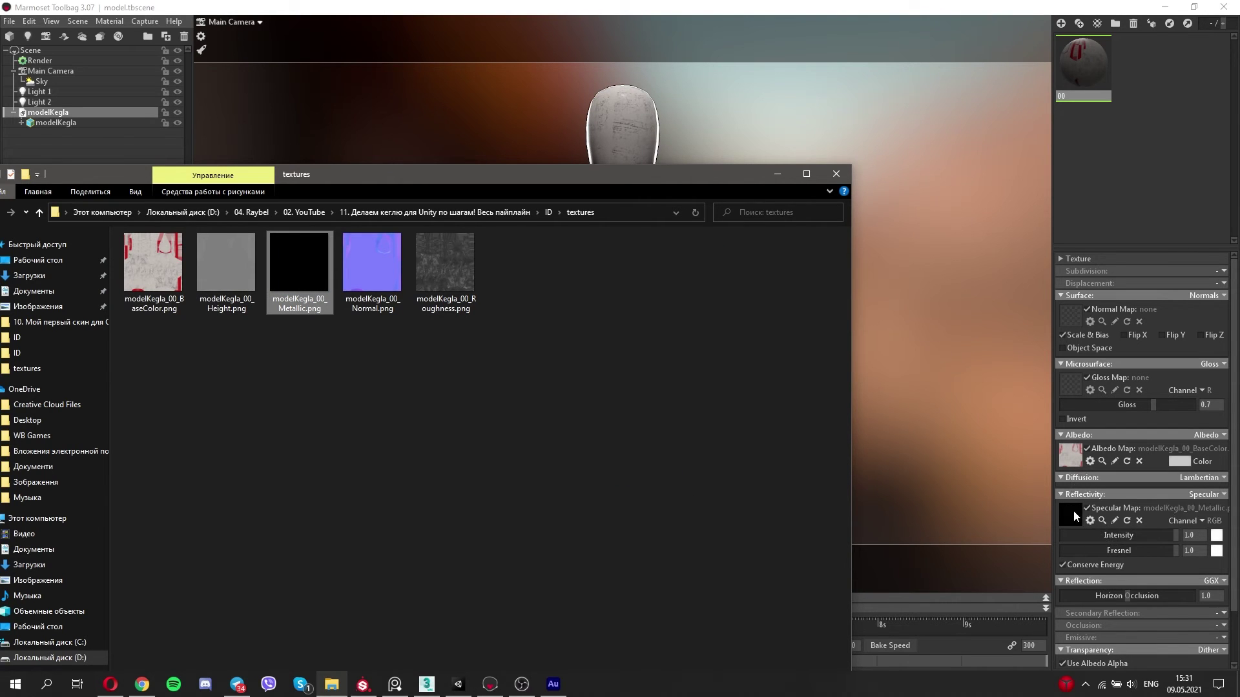
pyautogui.click(1206, 495)
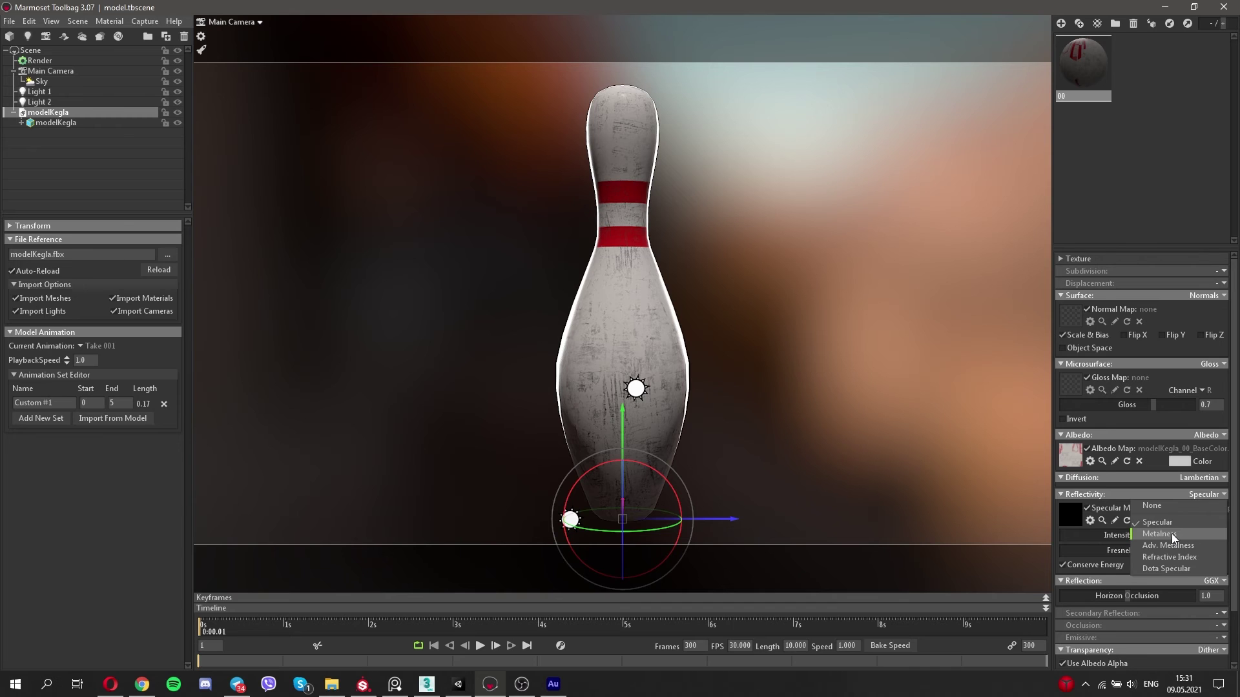
pyautogui.click(1171, 533)
# Assign the Normal map to Normal and the Roughness map to Microsurface in Roughness mode.
pyautogui.hotkey('alt', 'Tab')
pyautogui.moveTo(379, 266); pyautogui.dragTo(1072, 317)
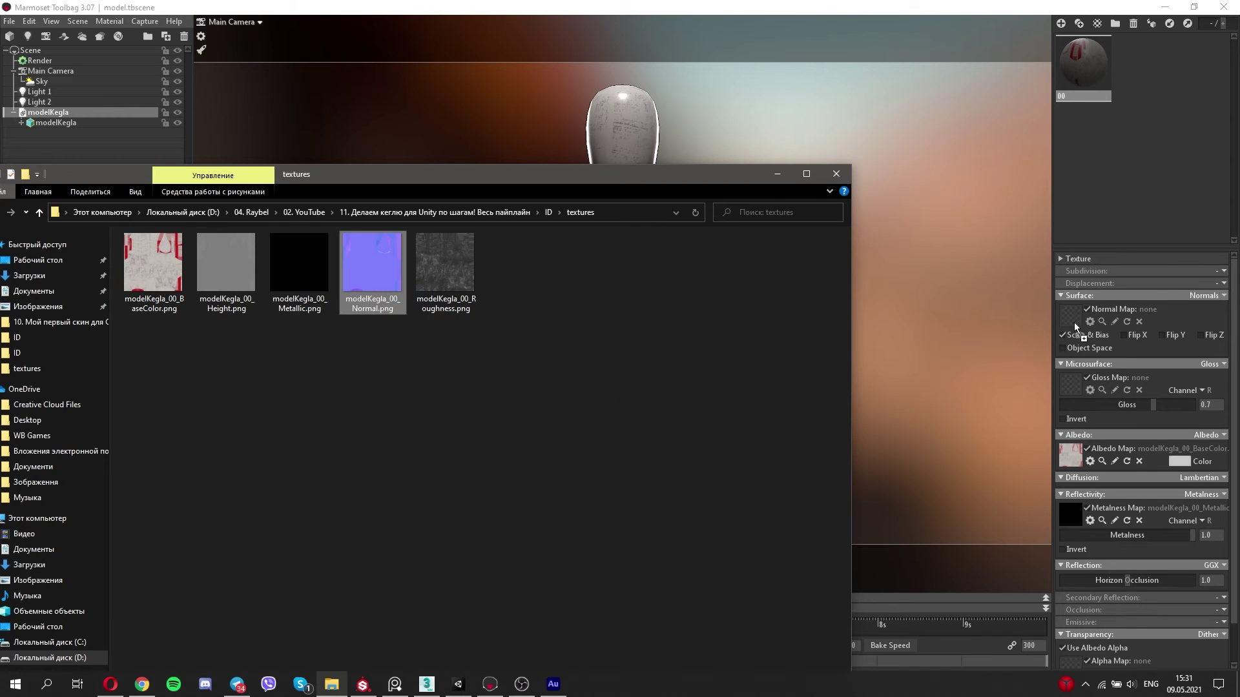
pyautogui.moveTo(446, 268); pyautogui.dragTo(1123, 463)
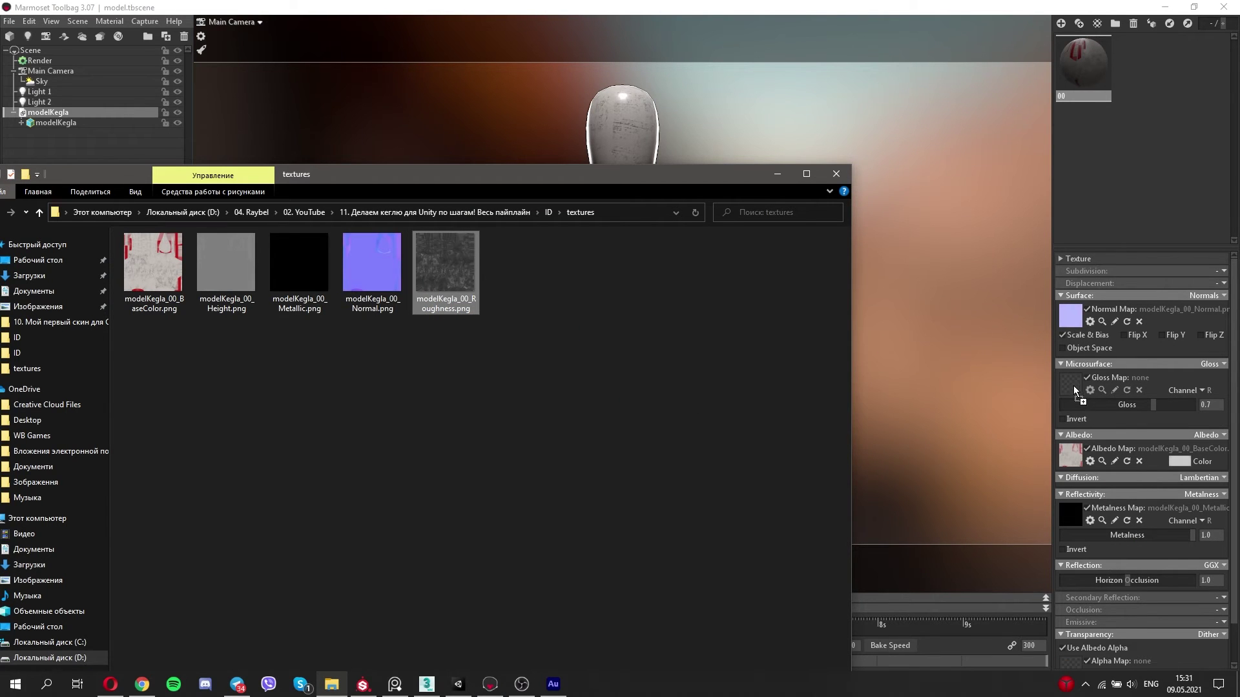
pyautogui.moveTo(1073, 385); pyautogui.dragTo(1073, 385)
pyautogui.click(1202, 365)
pyautogui.click(1194, 401)
pyautogui.click(676, 389)
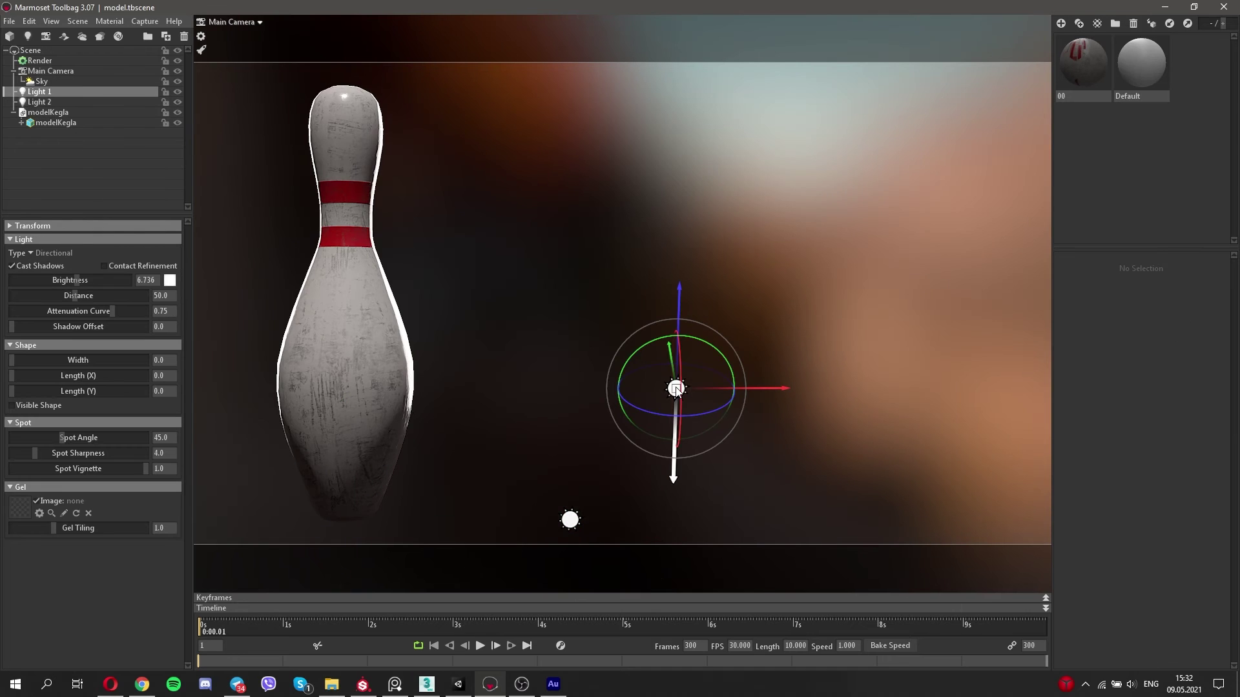
# Move Light 1 upward and rotate it to aim at the pin.
pyautogui.click(178, 95)
pyautogui.doubleClick(179, 95)
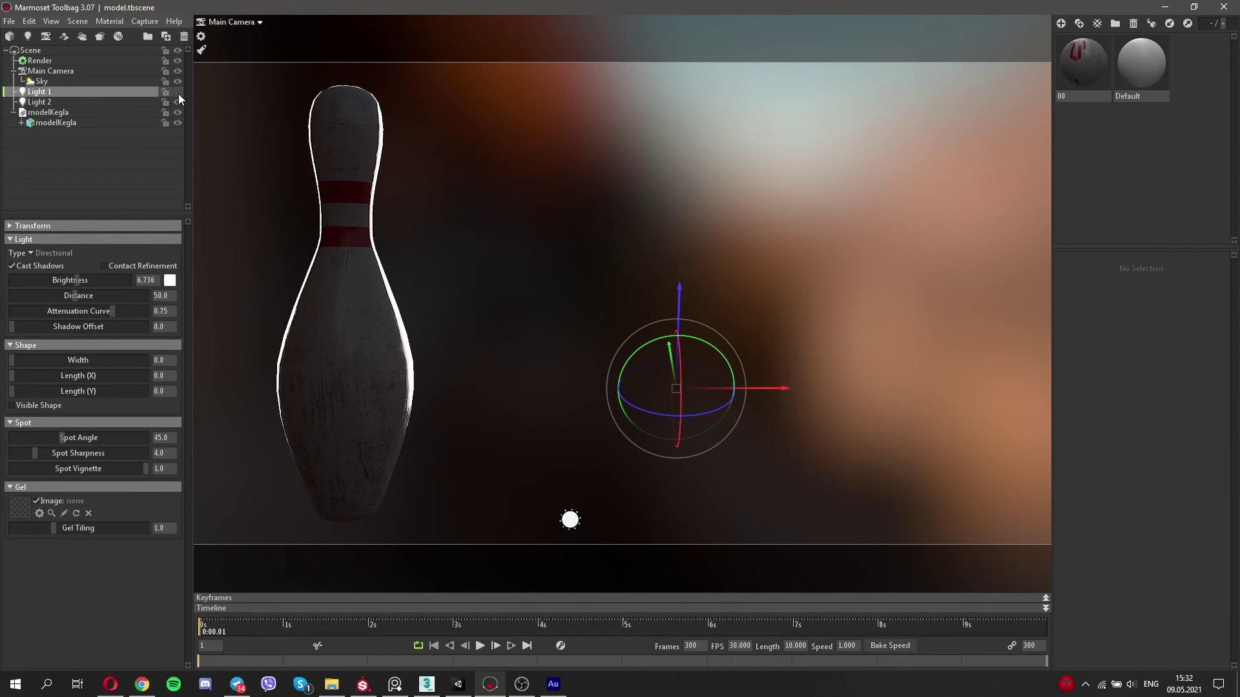
pyautogui.click(178, 94)
pyautogui.moveTo(664, 351)
pyautogui.mouseDown()
pyautogui.moveTo(663, 56)
pyautogui.moveTo(758, 586)
pyautogui.moveTo(545, 381)
pyautogui.mouseUp()
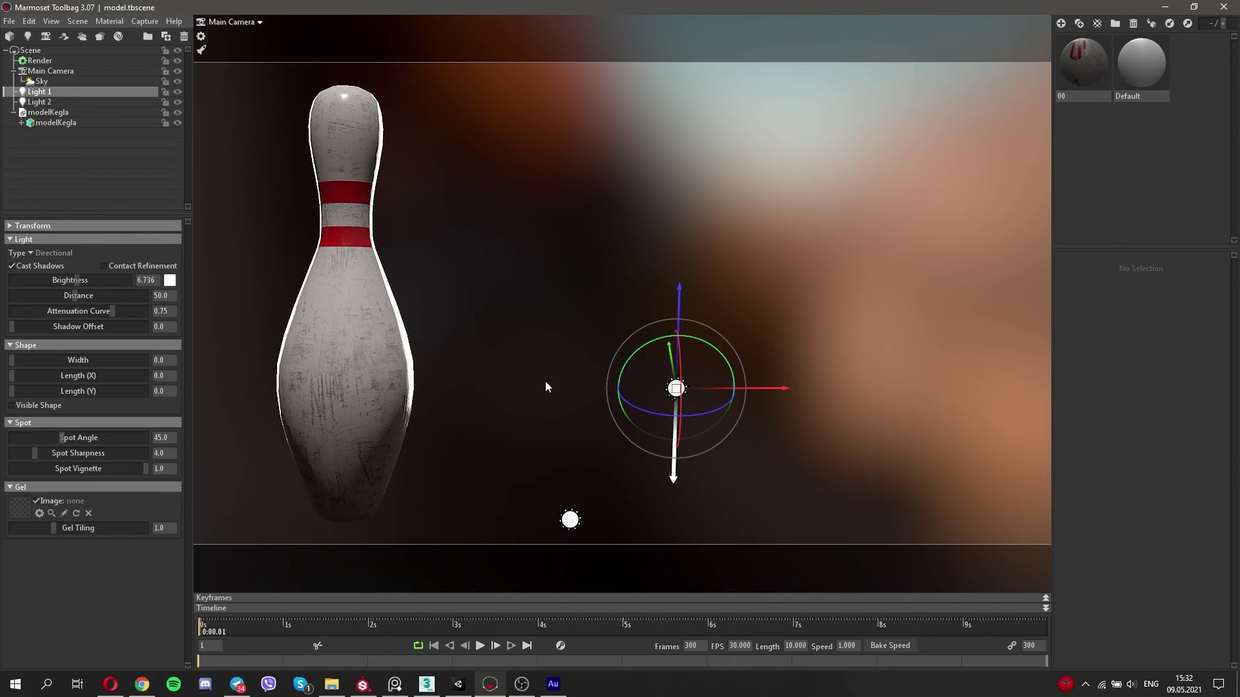
pyautogui.moveTo(678, 348)
pyautogui.mouseDown()
pyautogui.moveTo(672, 407)
pyautogui.moveTo(700, 412)
pyautogui.mouseUp()
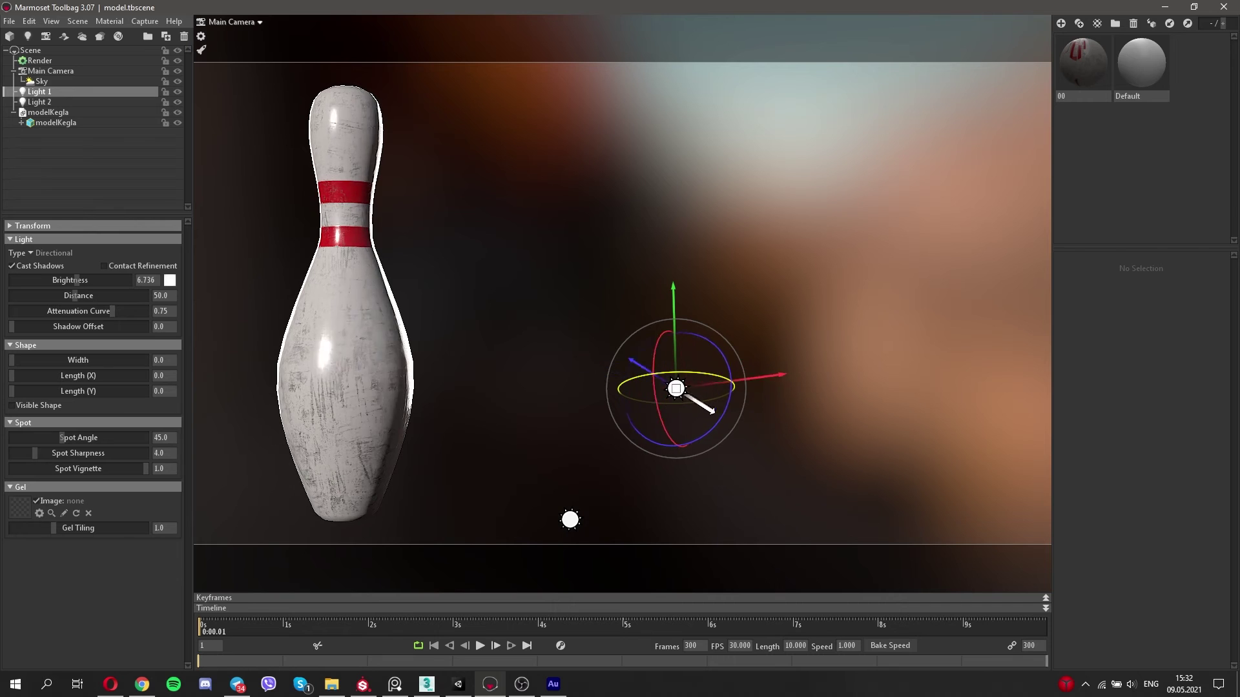
pyautogui.moveTo(701, 412); pyautogui.dragTo(638, 397)
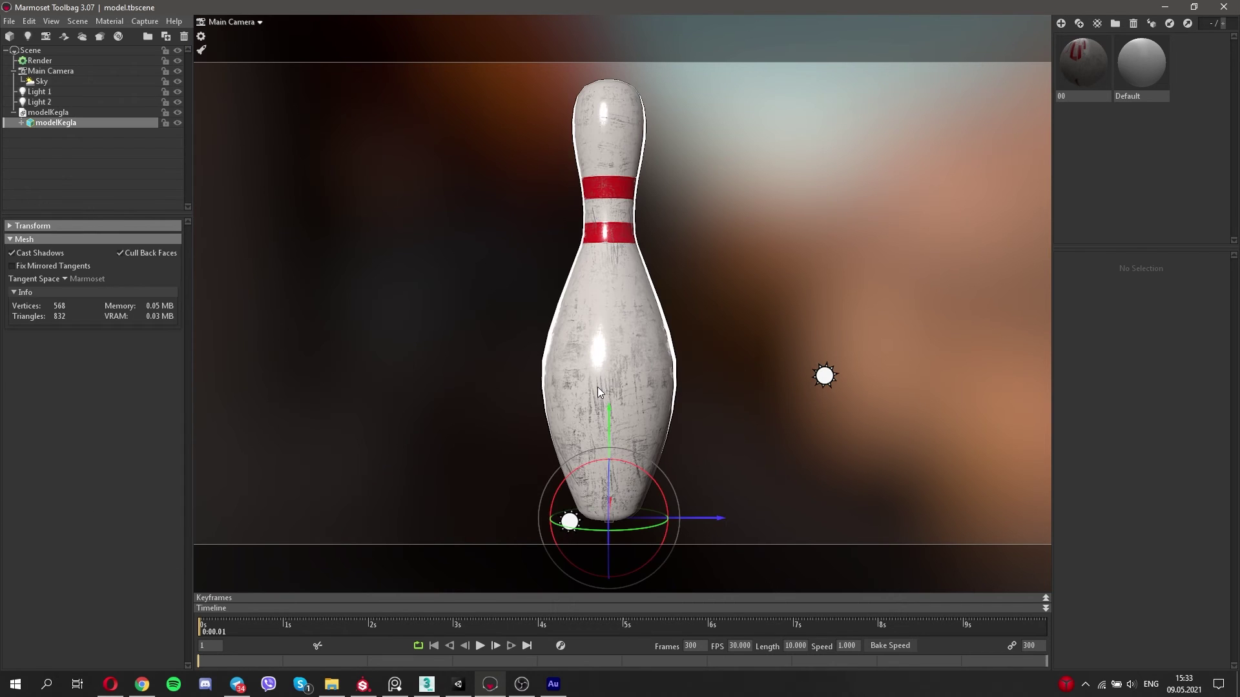
# Check the Capture menu, then switch to Unity and the exported textures folder.
pyautogui.click(144, 22)
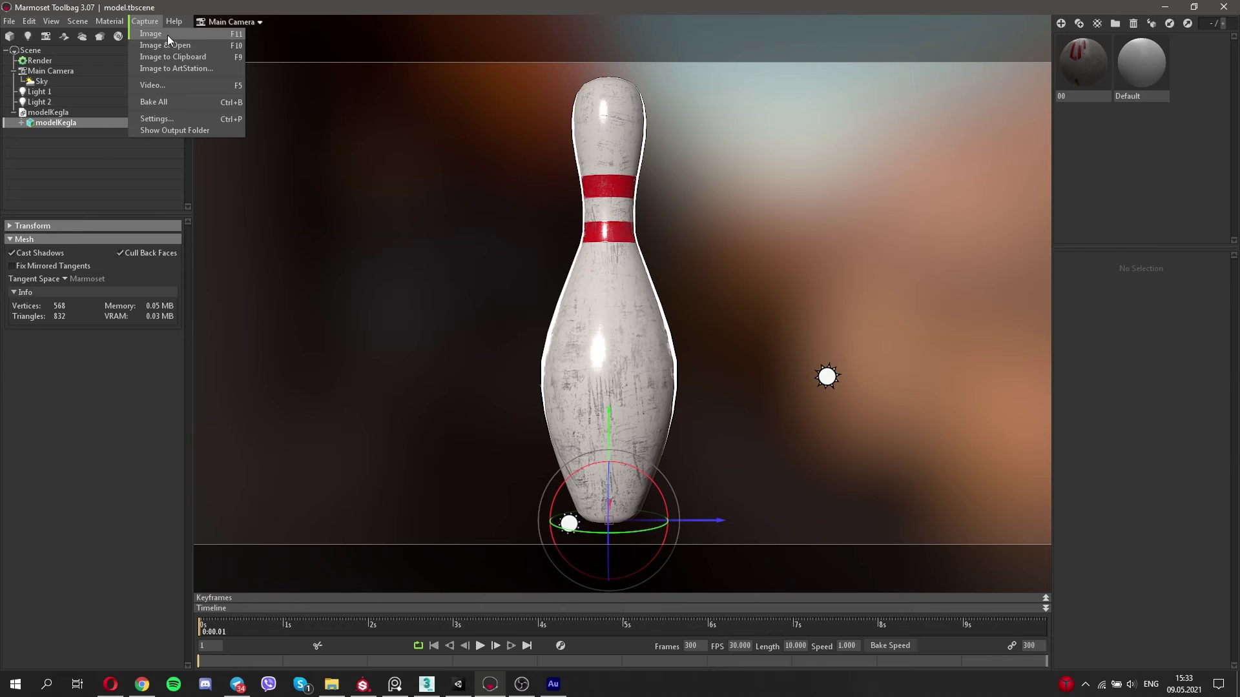
pyautogui.click(568, 421)
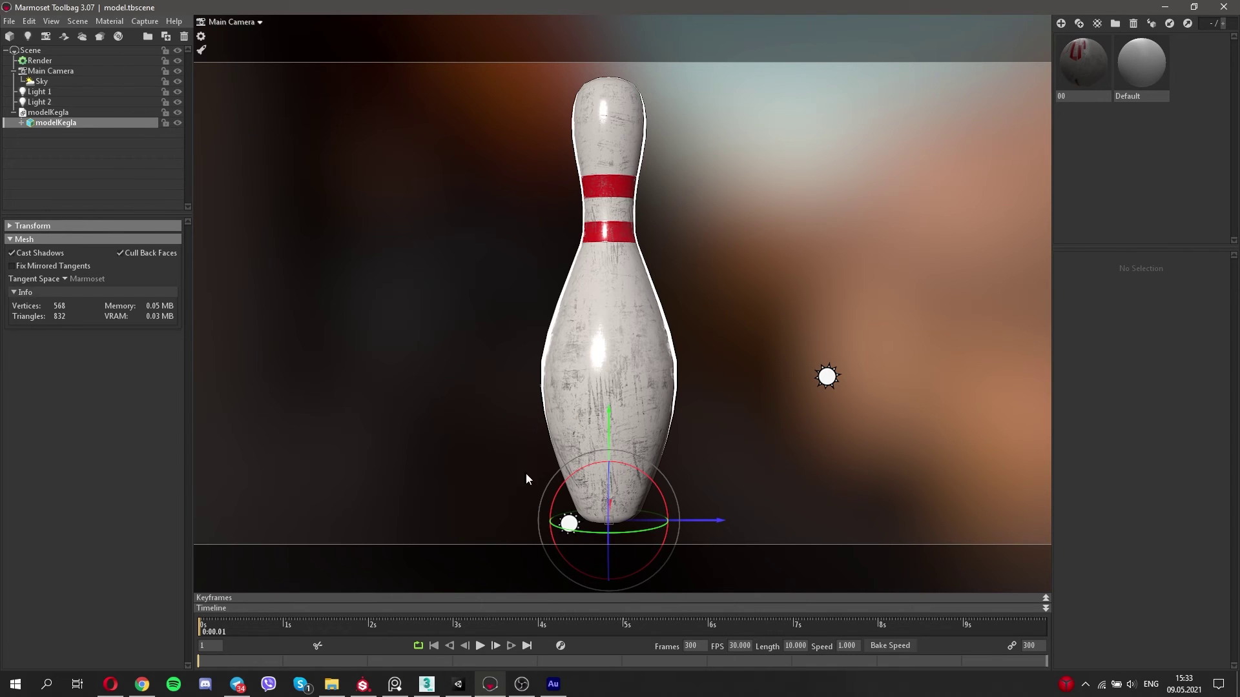
pyautogui.click(464, 683)
pyautogui.click(331, 683)
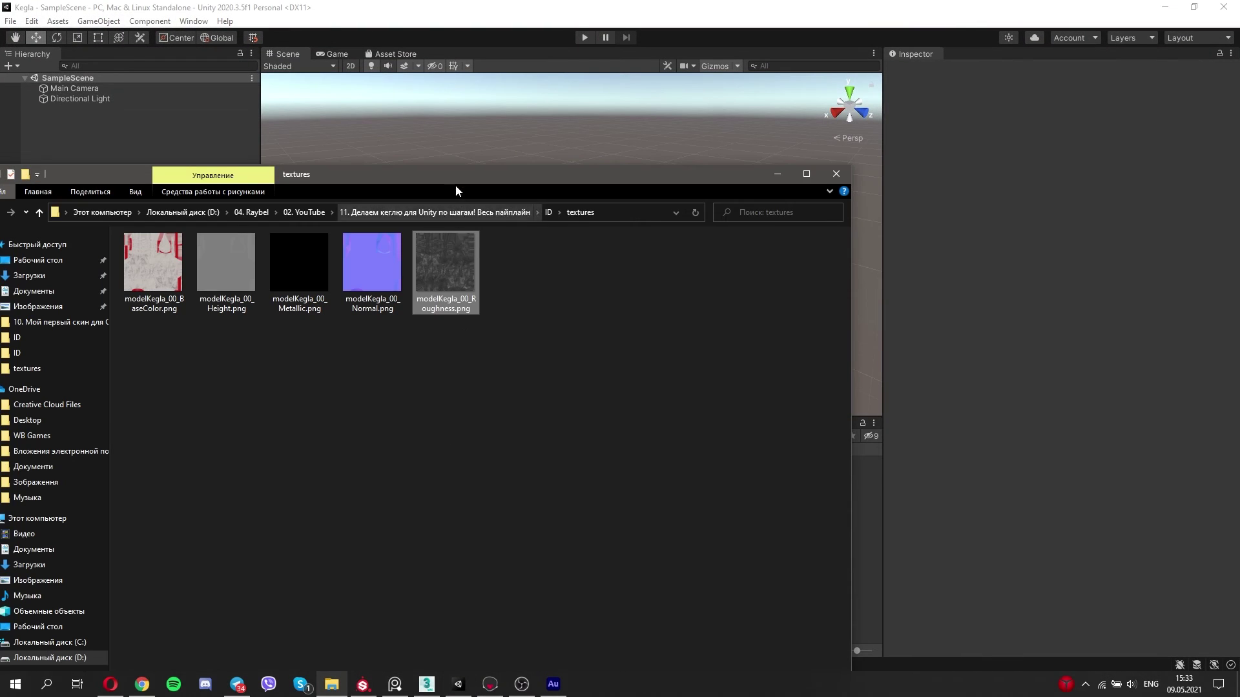
# Import modelKegla.fbx into Unity's Assets and toggle Bake Axis Conversion in its import settings.
pyautogui.moveTo(452, 190); pyautogui.dragTo(626, 207)
pyautogui.click(742, 231)
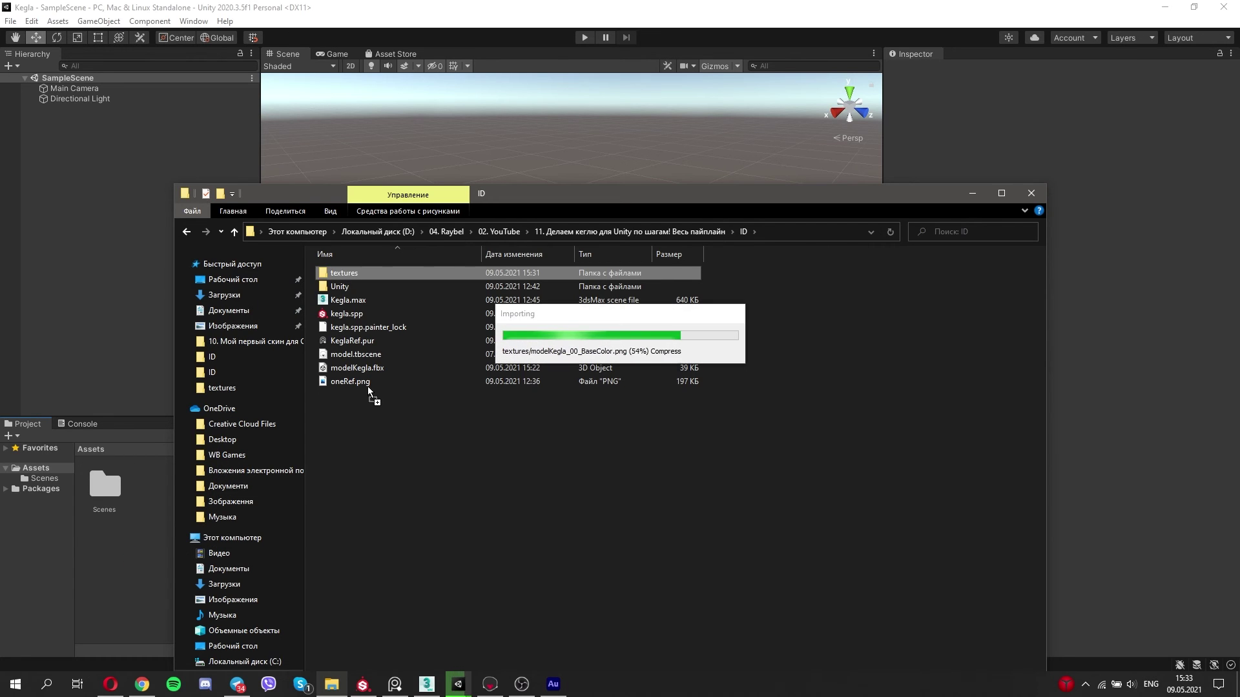
pyautogui.moveTo(362, 368); pyautogui.dragTo(124, 566)
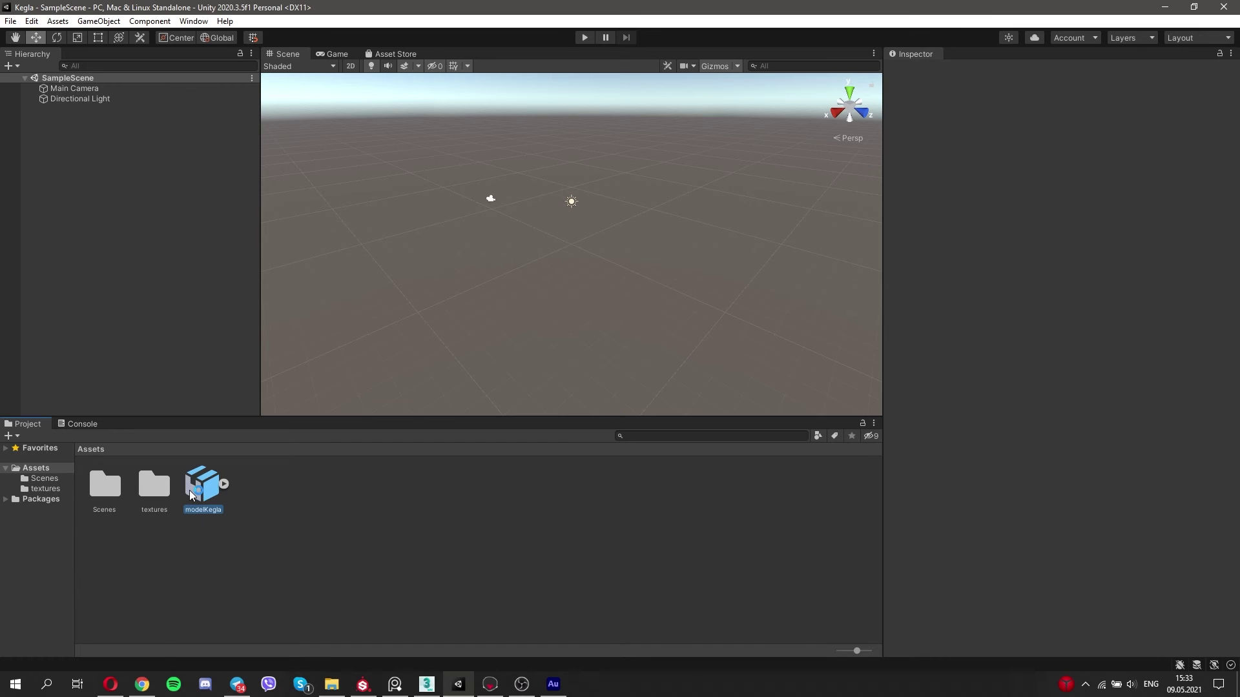
pyautogui.click(194, 491)
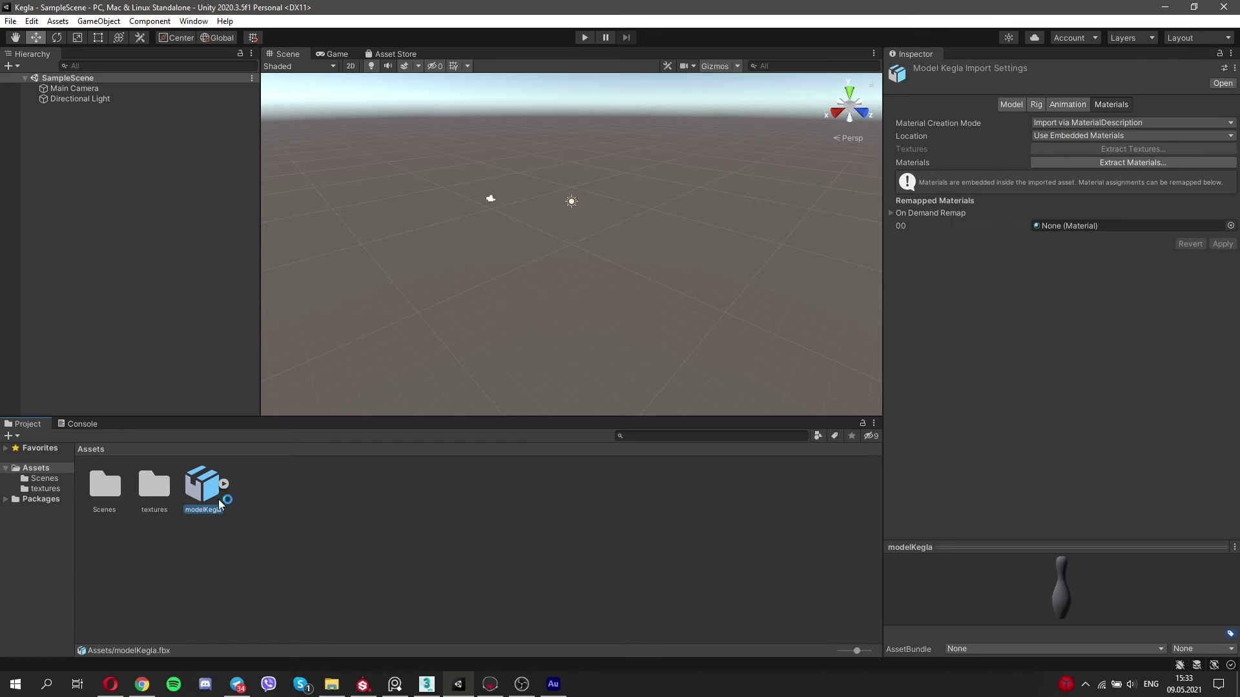
pyautogui.click(1011, 104)
pyautogui.click(1035, 160)
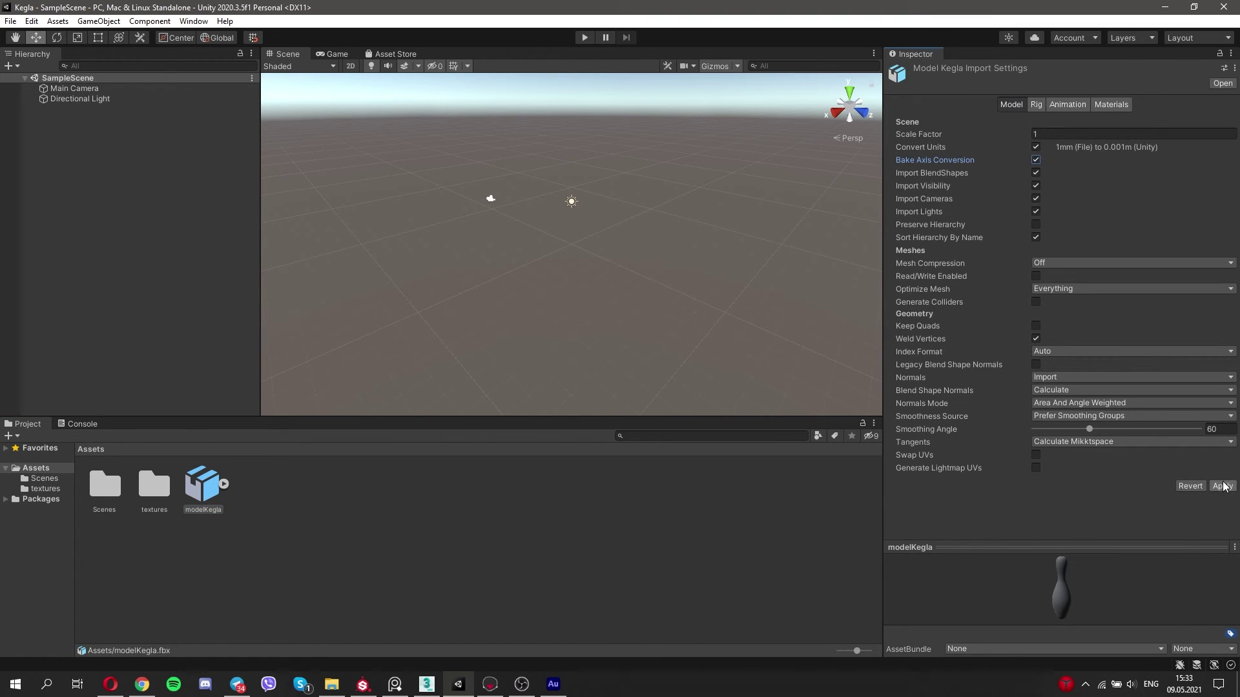
pyautogui.click(1222, 485)
# Turn off Bake Axis Conversion, apply, and place the upright pin in the scene.
pyautogui.click(208, 491)
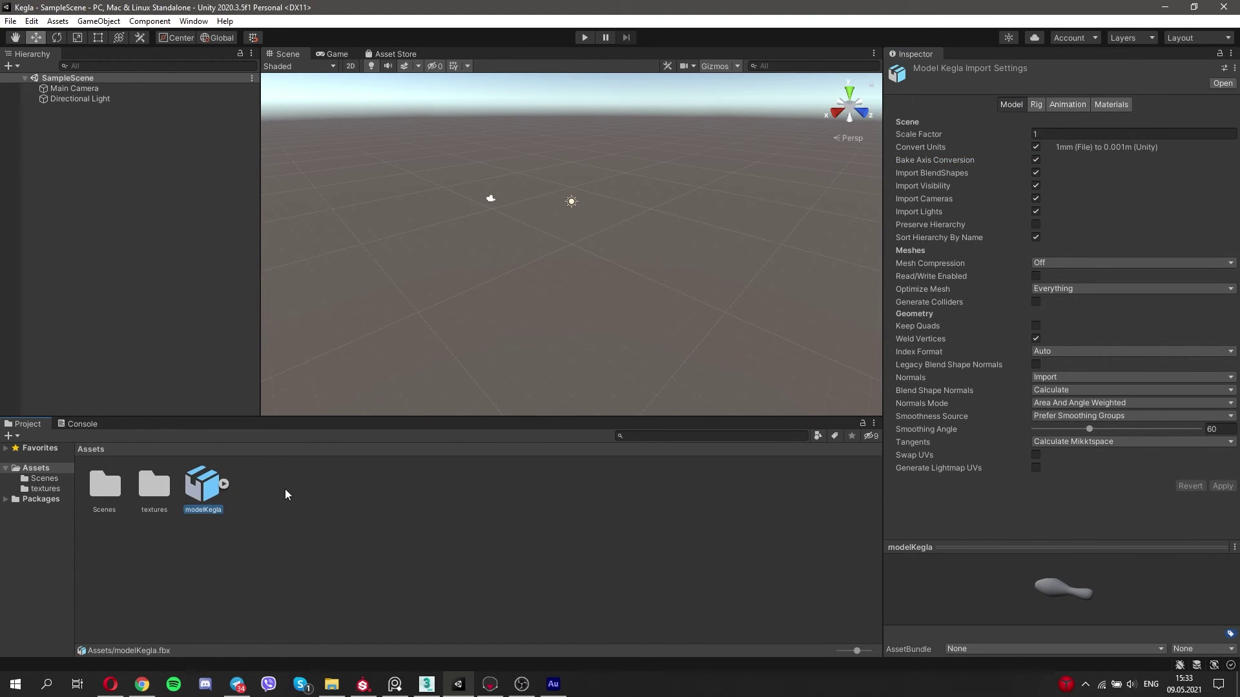
pyautogui.moveTo(151, 268); pyautogui.dragTo(151, 268)
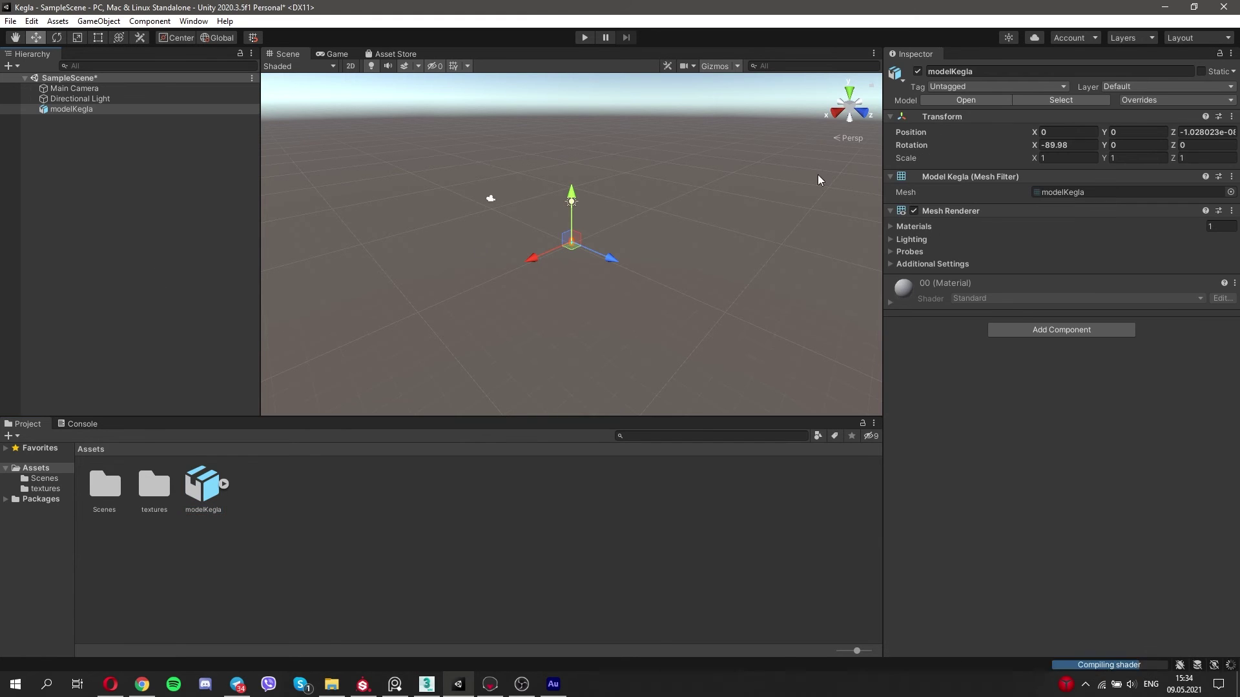
pyautogui.hotkey('ctrl', 'z')
pyautogui.click(1035, 159)
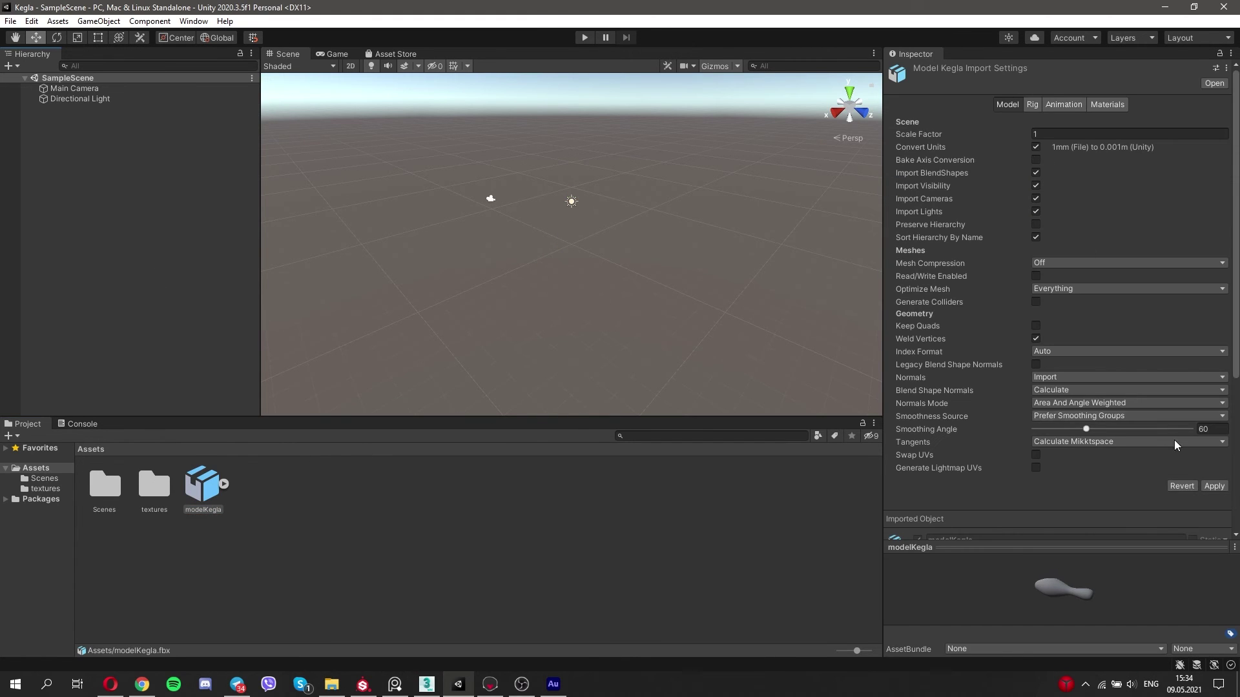
pyautogui.click(1214, 485)
pyautogui.click(305, 514)
pyautogui.click(202, 491)
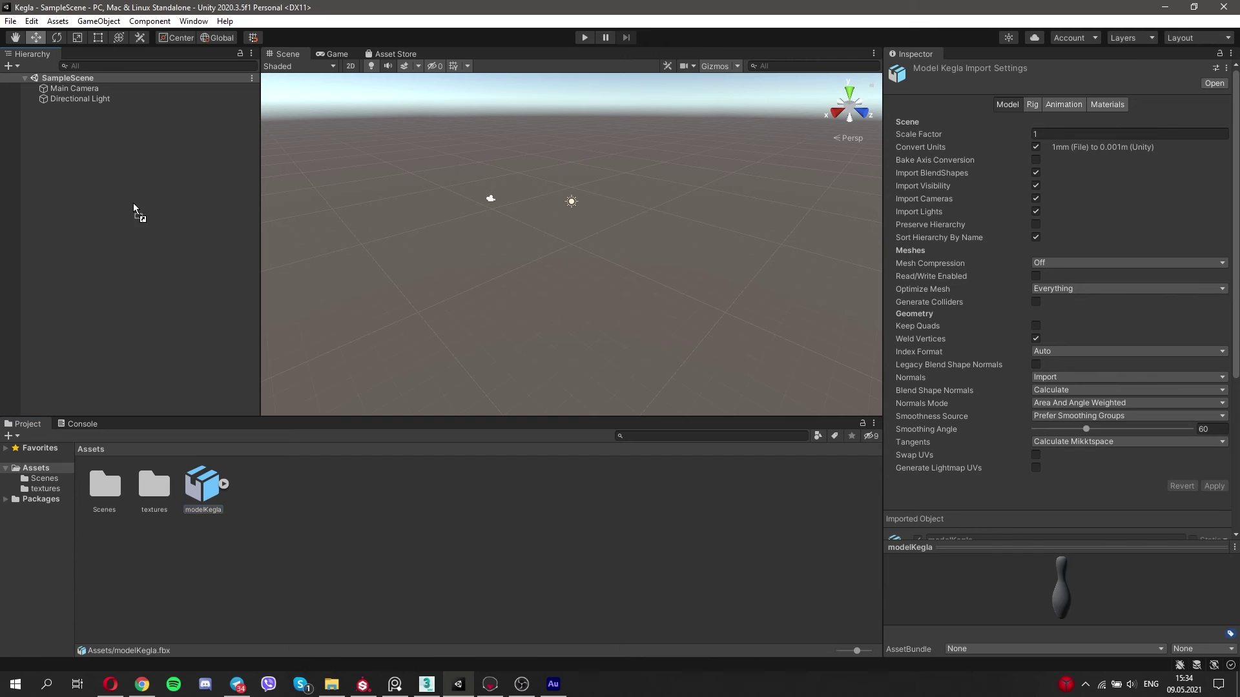
pyautogui.moveTo(202, 491); pyautogui.dragTo(150, 208)
pyautogui.doubleClick(132, 109)
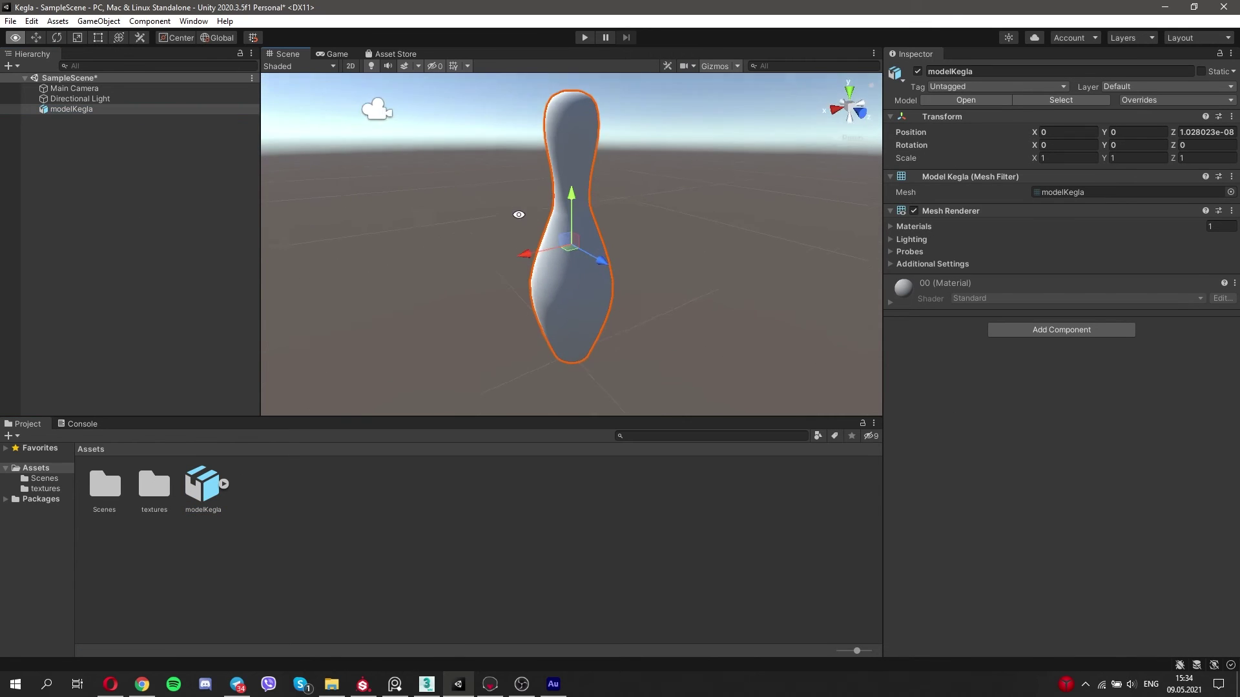
# Set the pin's import scale factor to 3 and rotate the Directional Light to brighten it.
pyautogui.click(203, 487)
pyautogui.click(1047, 133)
pyautogui.press('BackSpace')
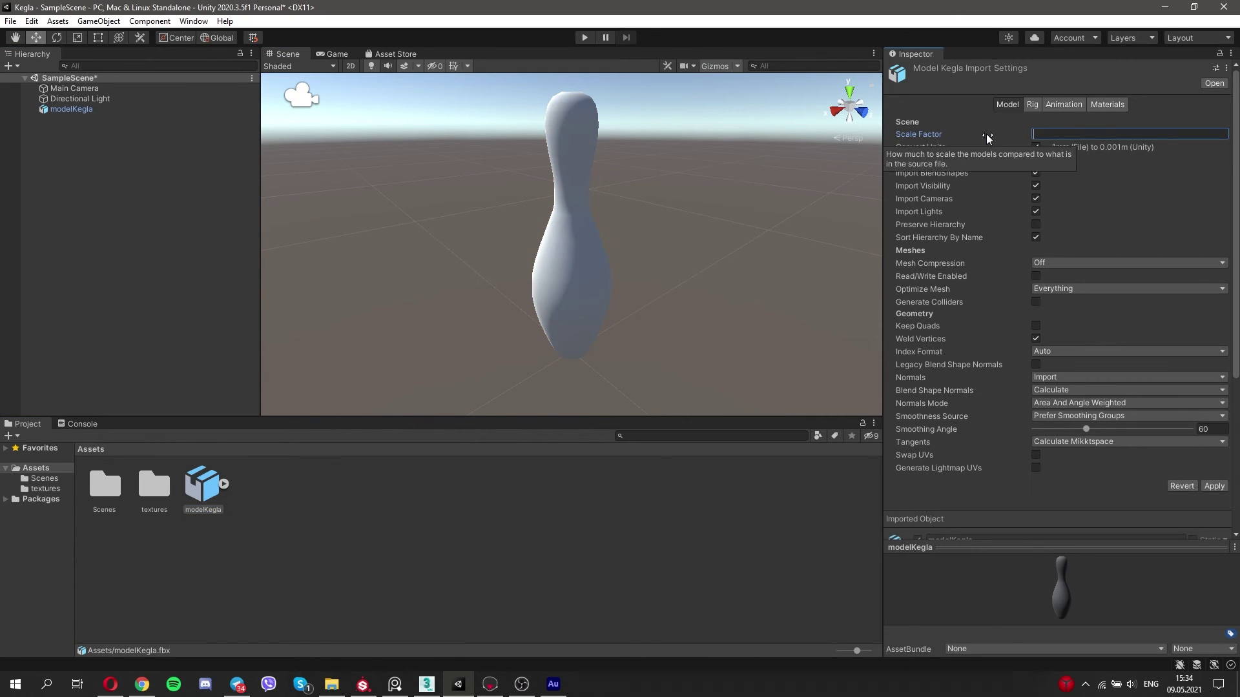
pyautogui.write('3')
pyautogui.click(1214, 485)
pyautogui.scroll(2, 633, 265)
pyautogui.click(568, 224)
pyautogui.click(80, 98)
pyautogui.moveTo(1104, 134)
pyautogui.mouseDown()
pyautogui.moveTo(867, 140)
pyautogui.moveTo(275, 420)
pyautogui.mouseUp()
pyautogui.rightClick(265, 526)
pyautogui.moveTo(354, 184)
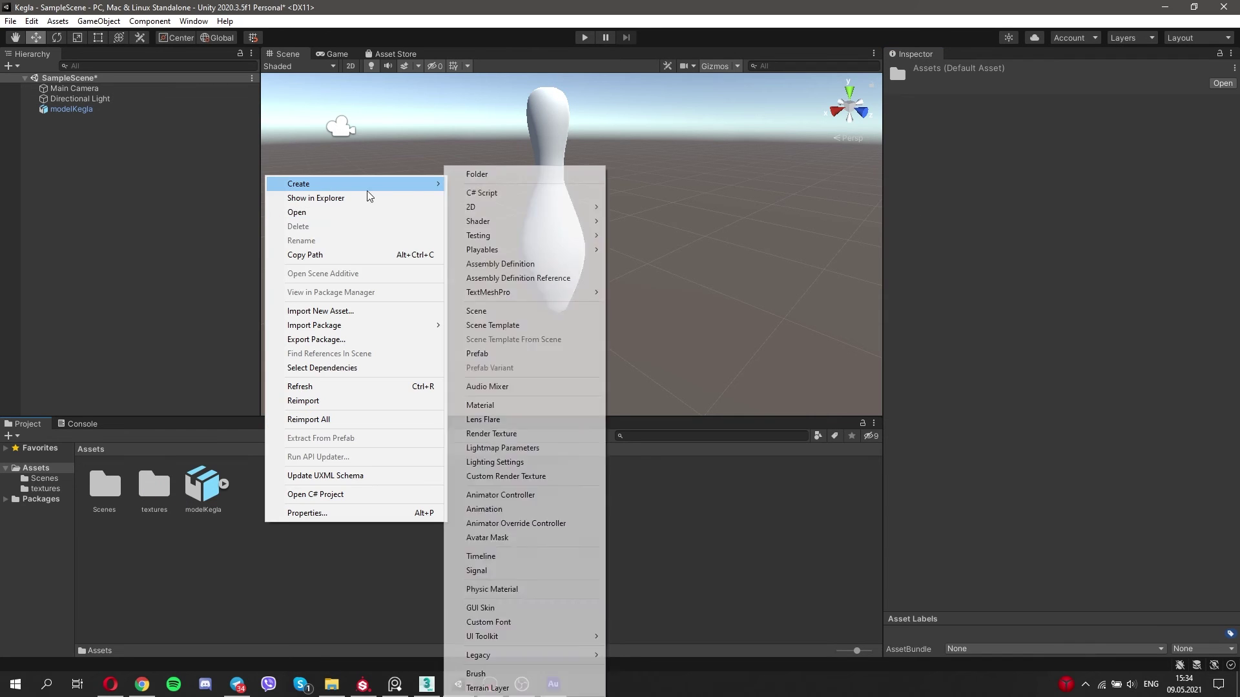
# Create a material named 00 and remap it to the pin model's 00 slot.
pyautogui.click(481, 406)
pyautogui.write('00')
pyautogui.press('Return')
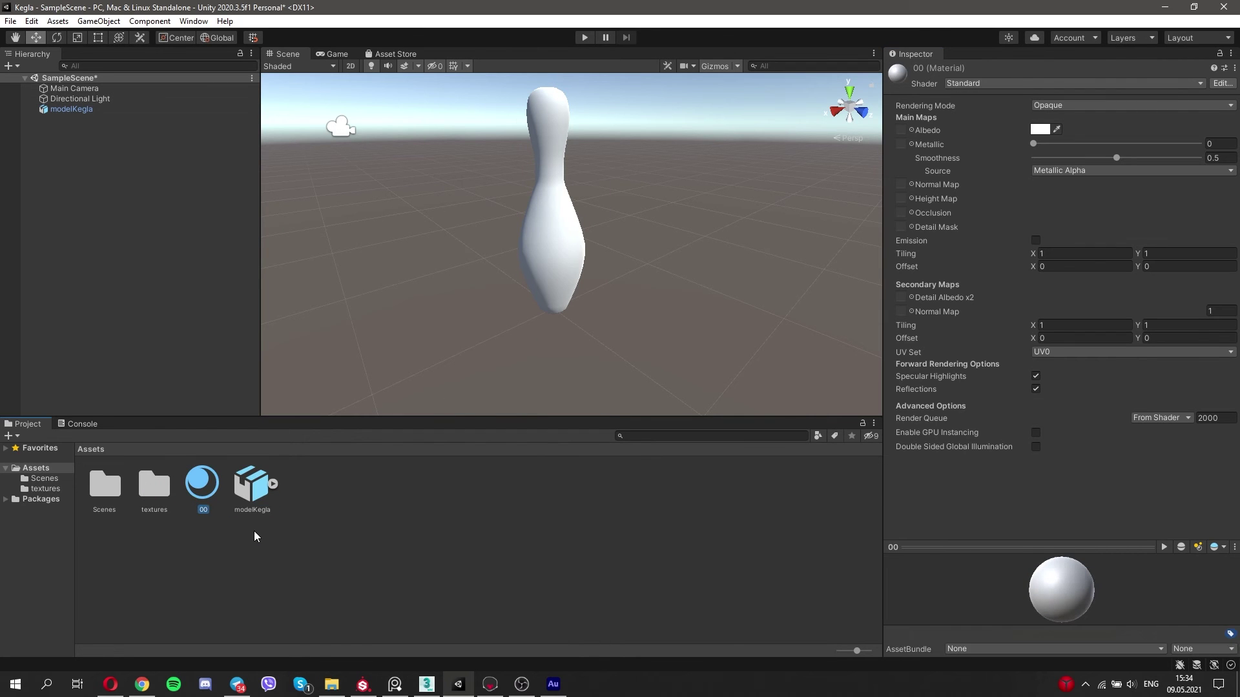
pyautogui.click(1229, 53)
pyautogui.click(851, 246)
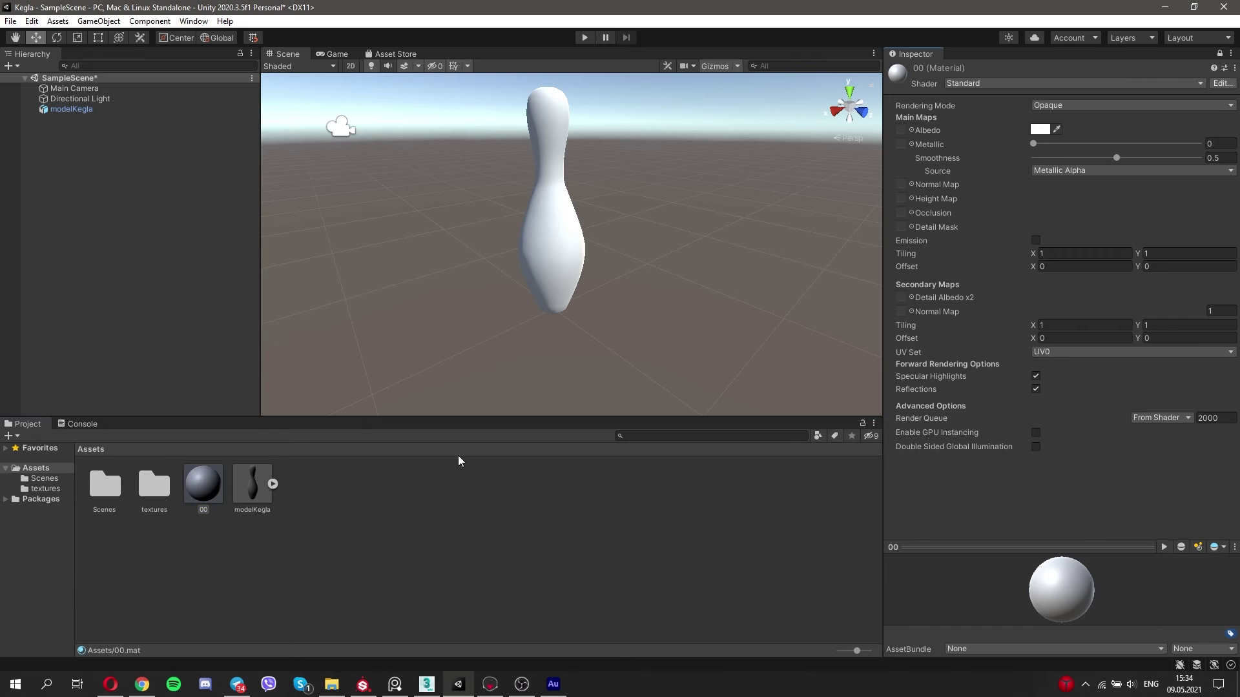
pyautogui.click(246, 494)
pyautogui.click(1111, 104)
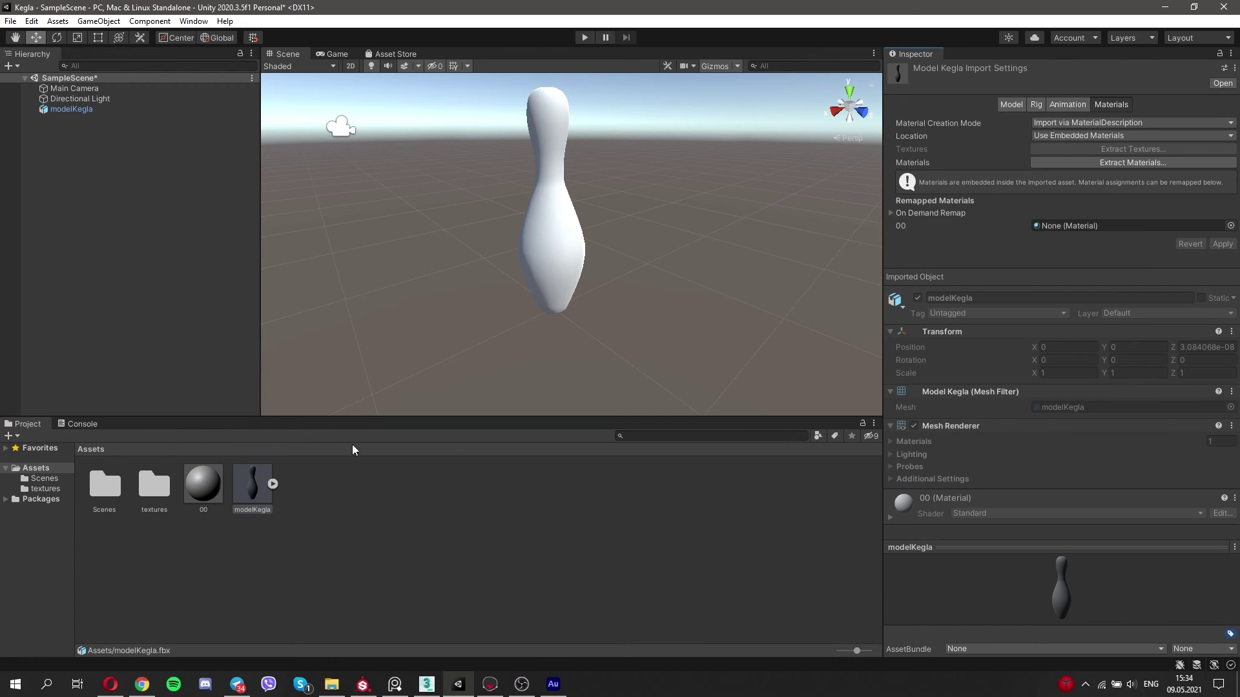
pyautogui.moveTo(1025, 327); pyautogui.dragTo(1071, 225)
pyautogui.click(1221, 243)
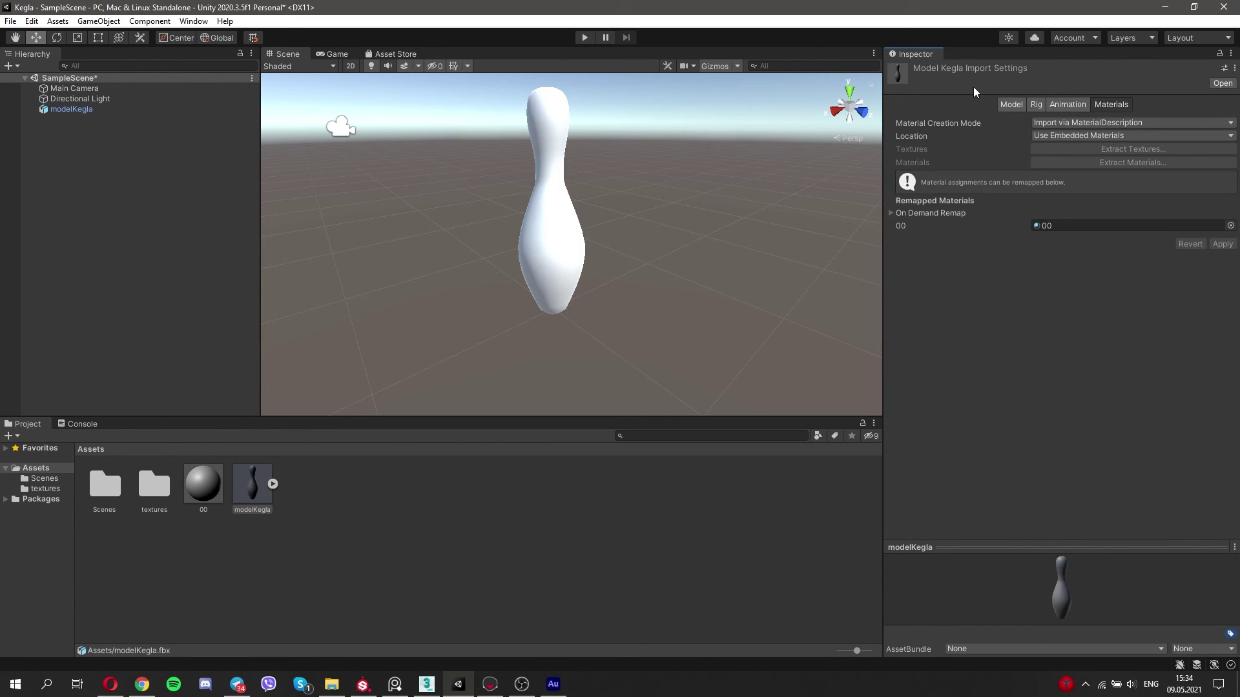
# Give material 00 the colour texture as Albedo, black texture as Metallic, purple as Normal Map.
pyautogui.click(219, 491)
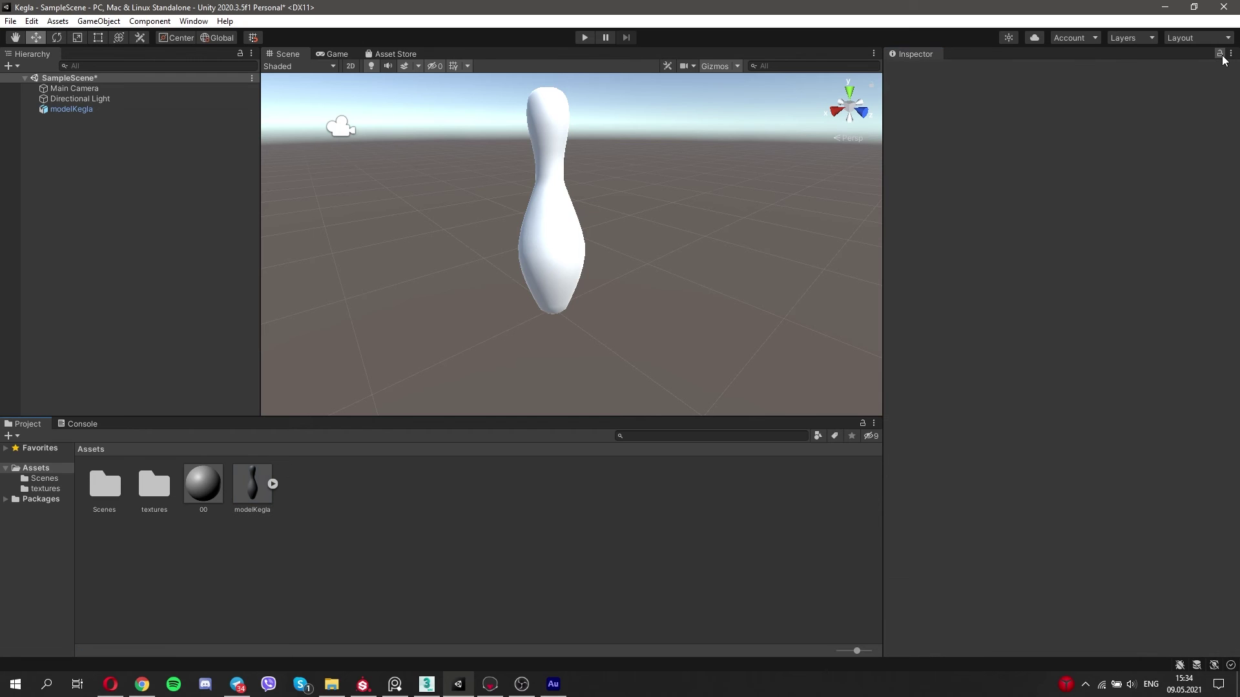
pyautogui.doubleClick(154, 485)
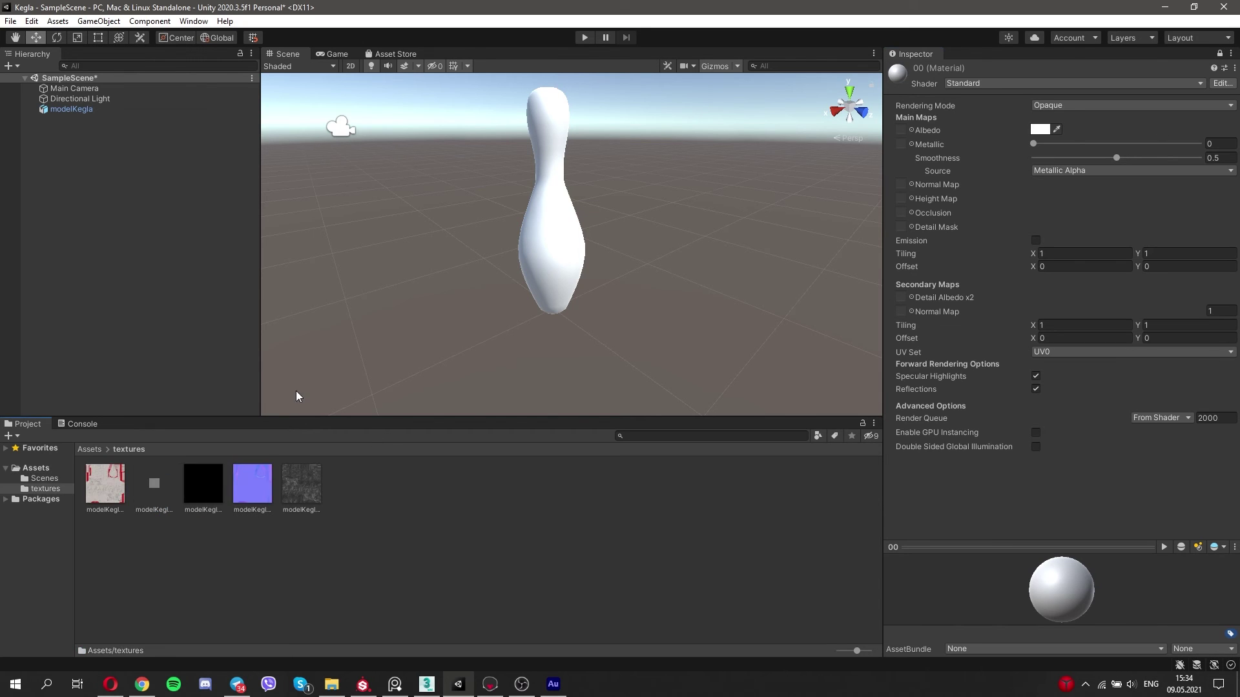
pyautogui.moveTo(203, 484)
pyautogui.mouseDown()
pyautogui.moveTo(915, 147)
pyautogui.moveTo(910, 130)
pyautogui.mouseUp()
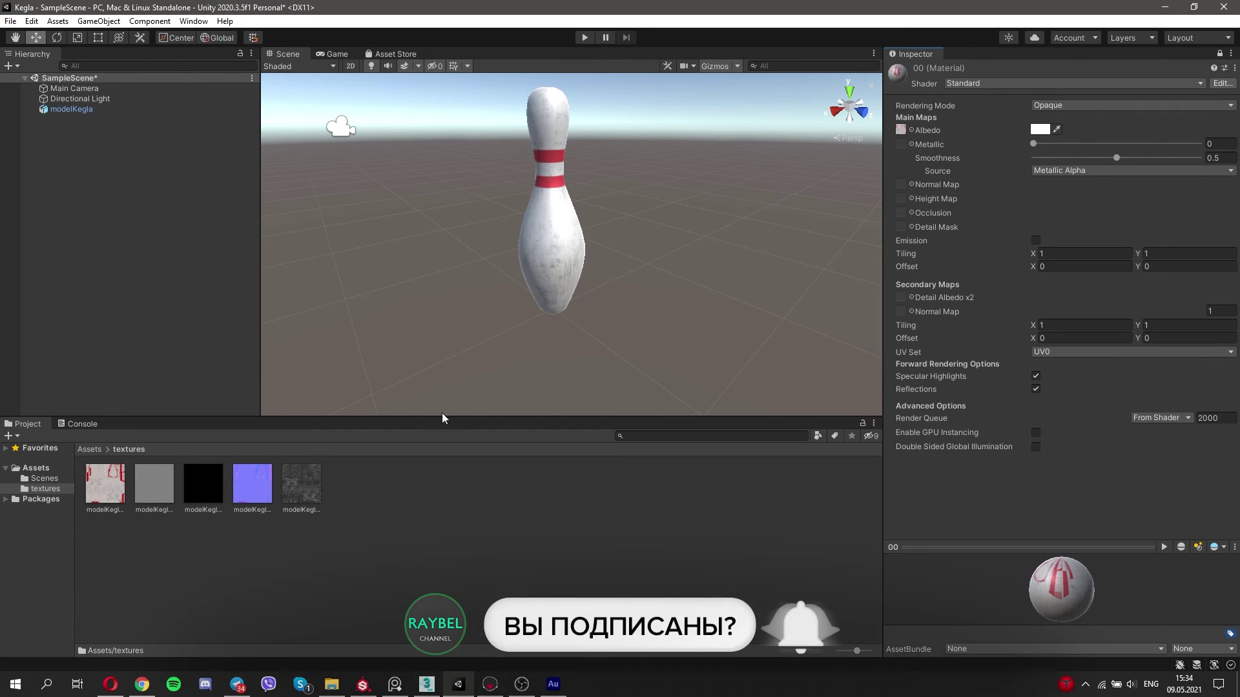
pyautogui.moveTo(203, 487)
pyautogui.mouseDown()
pyautogui.moveTo(1014, 231)
pyautogui.moveTo(910, 146)
pyautogui.mouseUp()
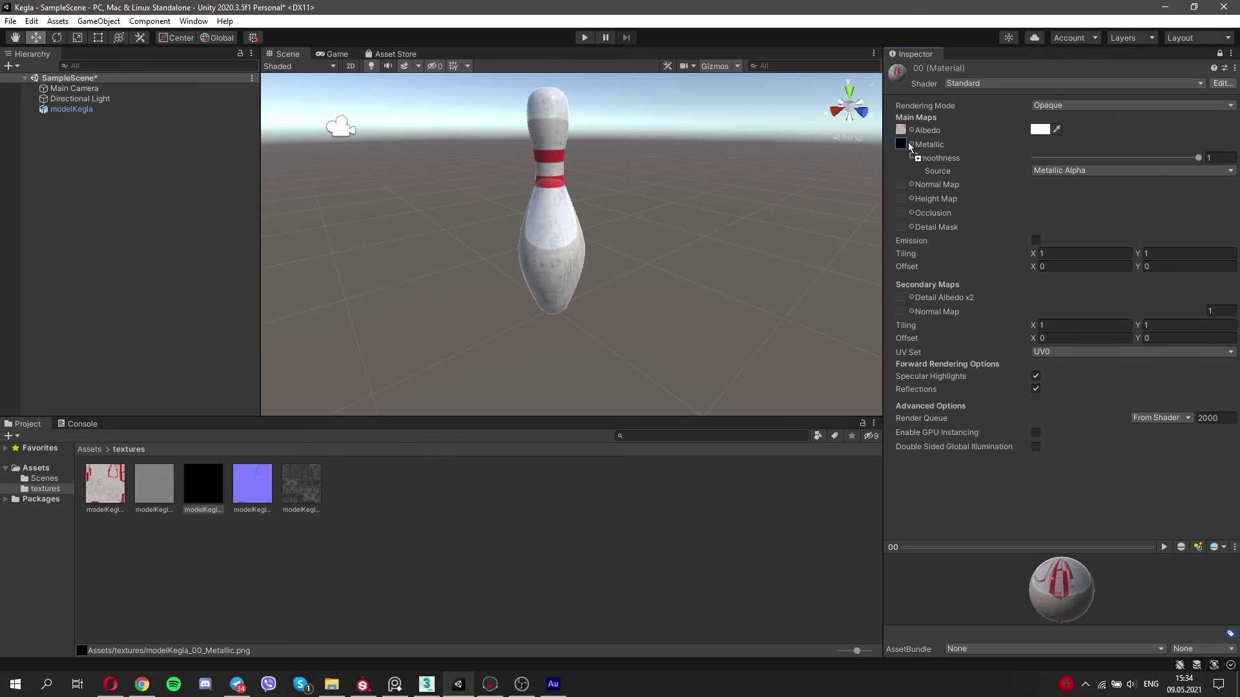
pyautogui.moveTo(922, 204); pyautogui.dragTo(909, 151)
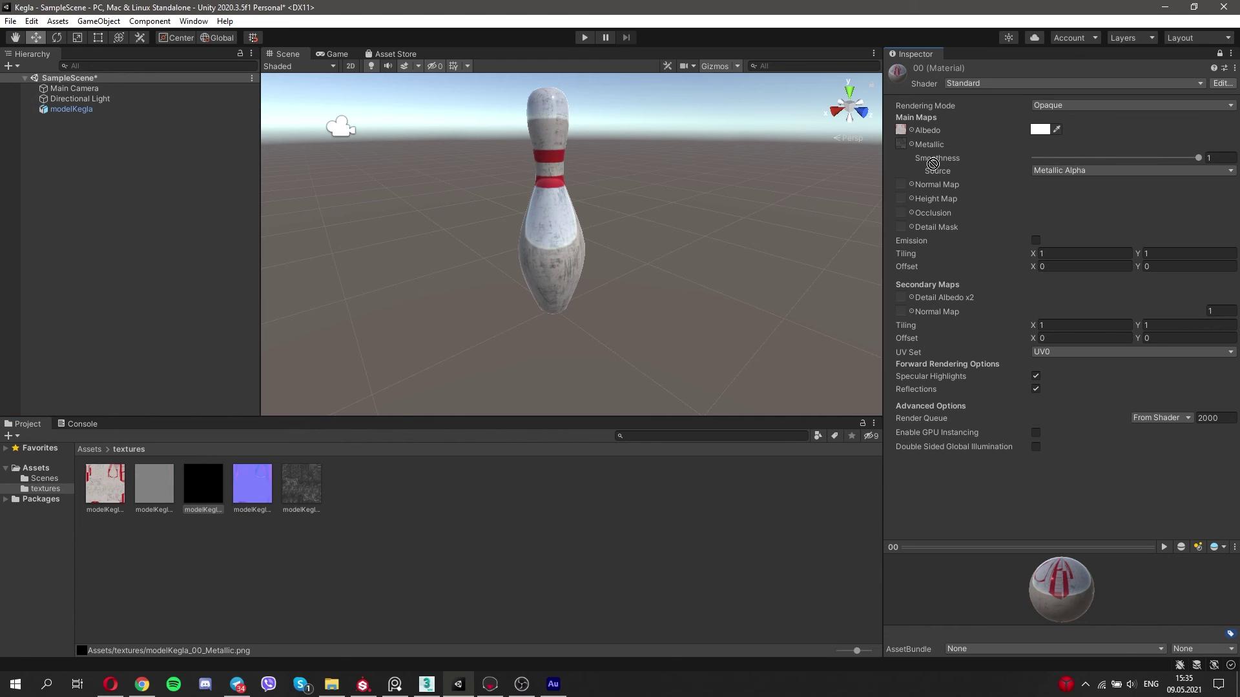
pyautogui.moveTo(257, 485); pyautogui.dragTo(900, 184)
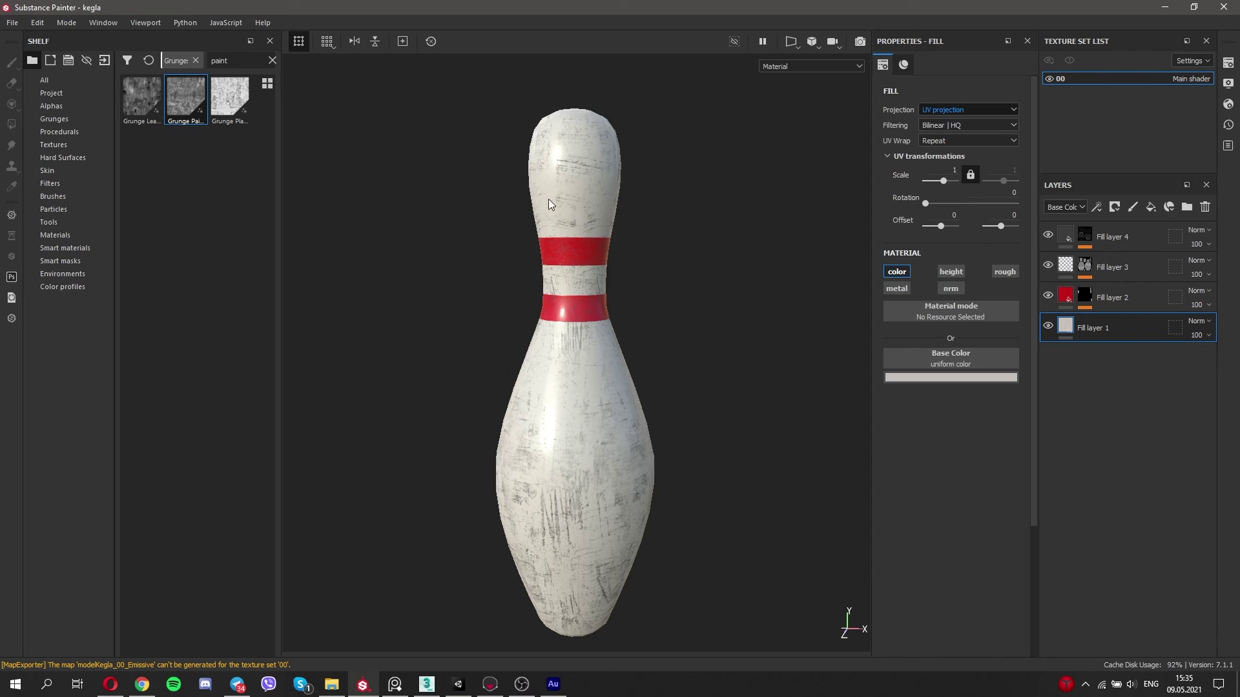
# Open texture export settings and compare the Unity HD and Universal Render Pipeline presets.
pyautogui.hotkey('ctrl', 'shift', 'e')
pyautogui.click(368, 124)
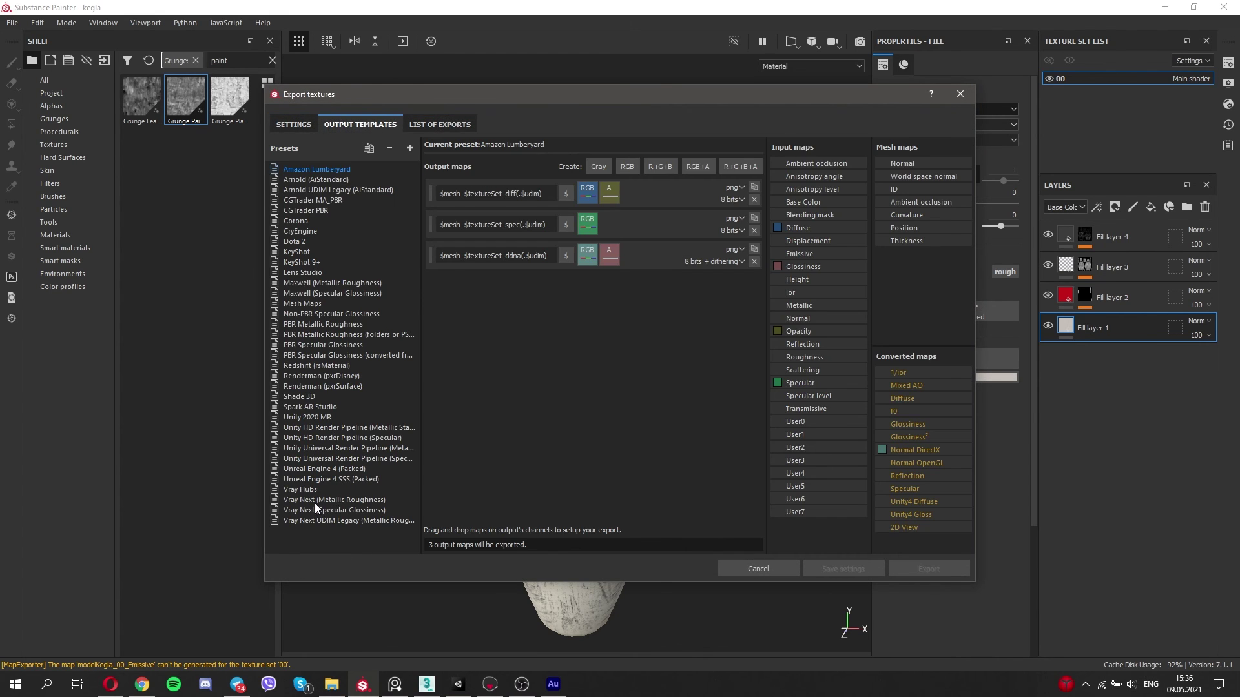
pyautogui.click(331, 429)
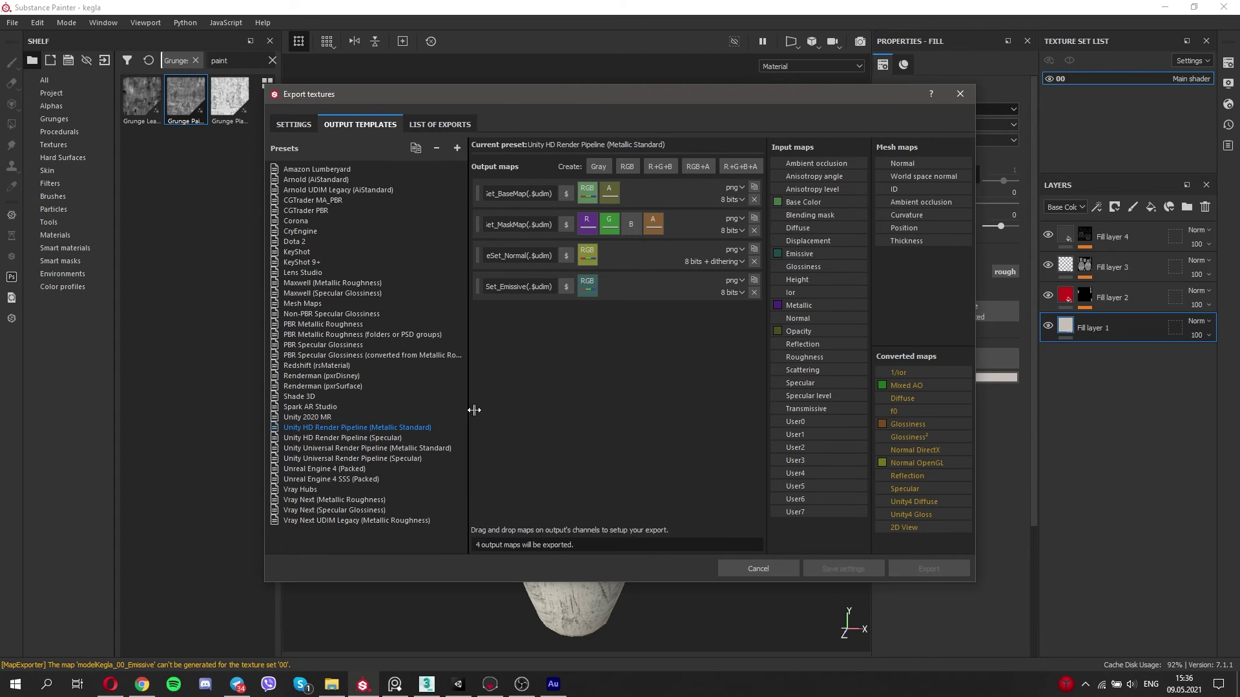
pyautogui.click(358, 438)
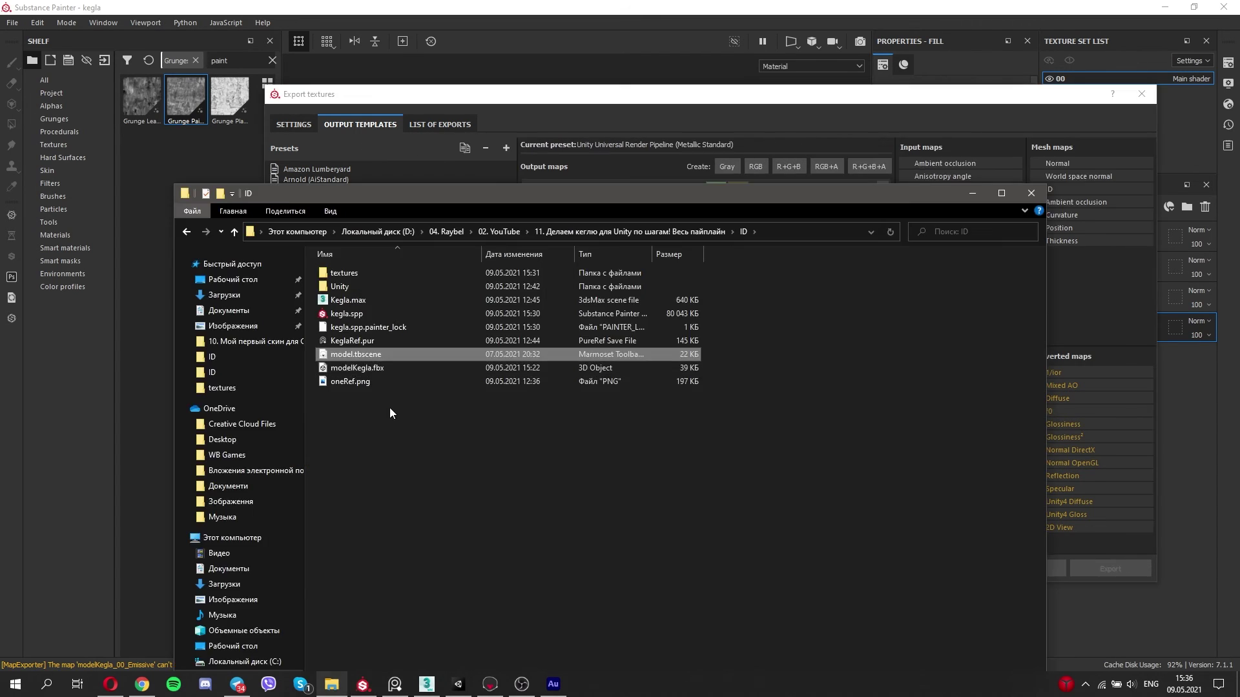
pyautogui.click(348, 448)
# Create a new folder named unityTextures in the project folder.
pyautogui.rightClick(390, 408)
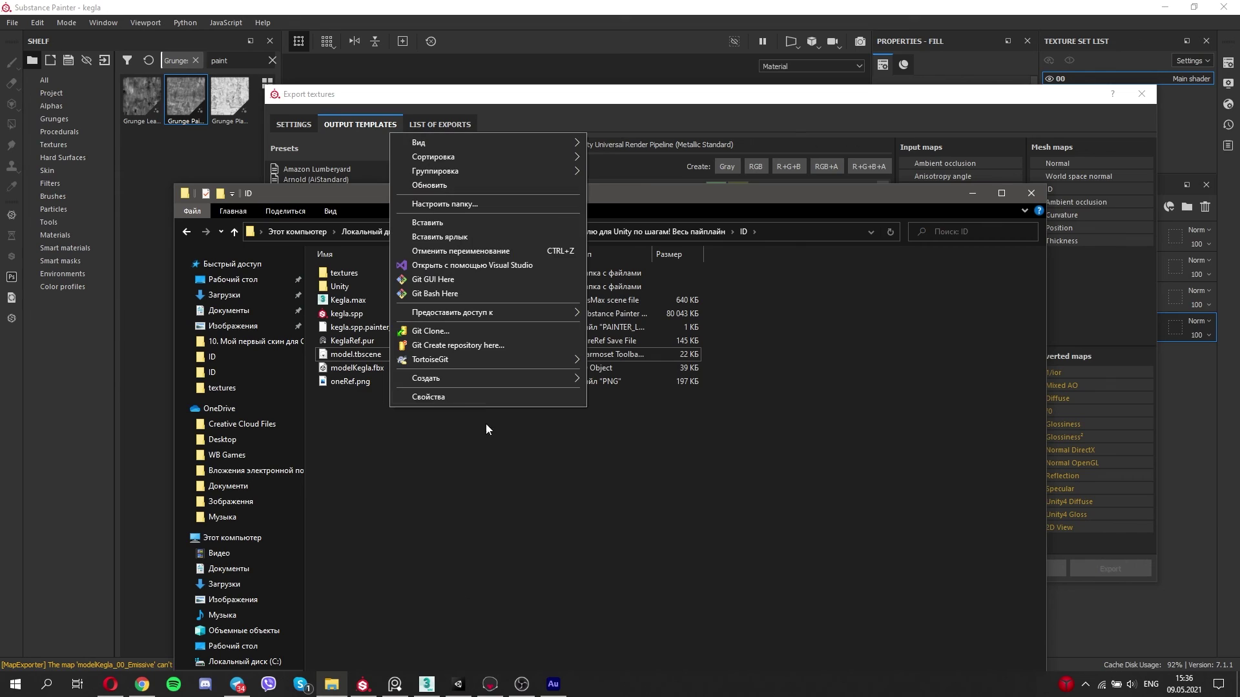
pyautogui.moveTo(426, 378)
pyautogui.click(665, 378)
pyautogui.write('unityTe')
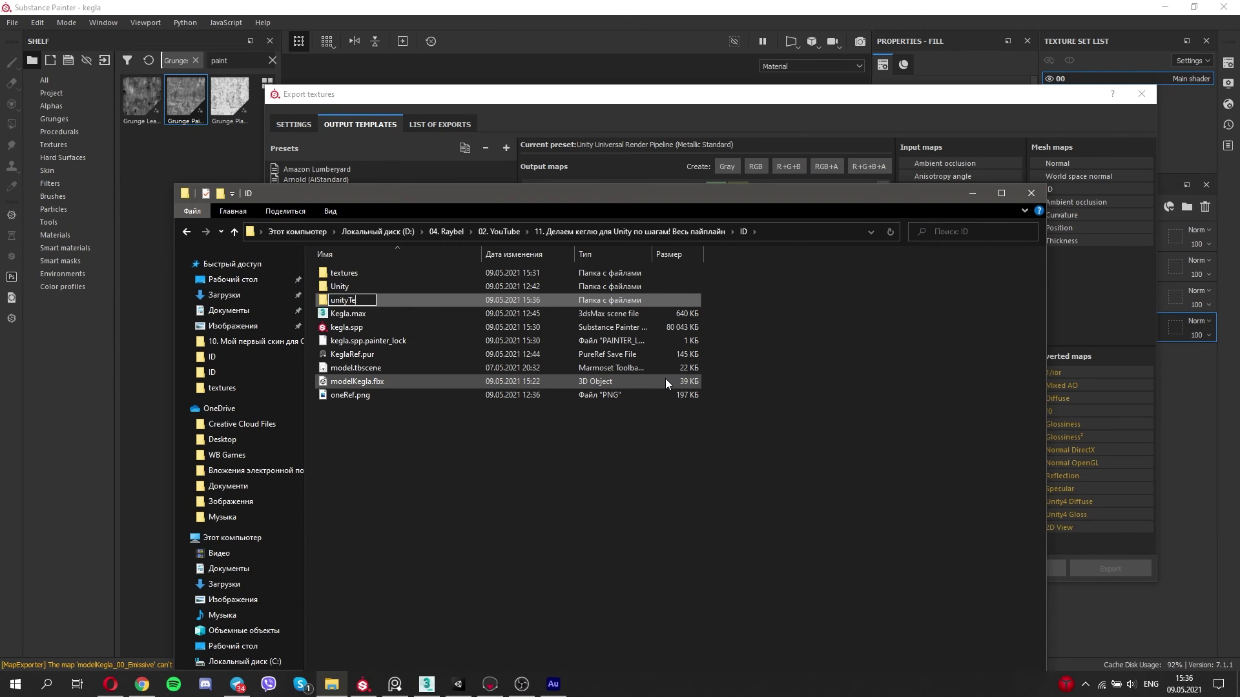
pyautogui.write('xtures')
pyautogui.press('Return')
pyautogui.doubleClick(403, 301)
pyautogui.click(401, 111)
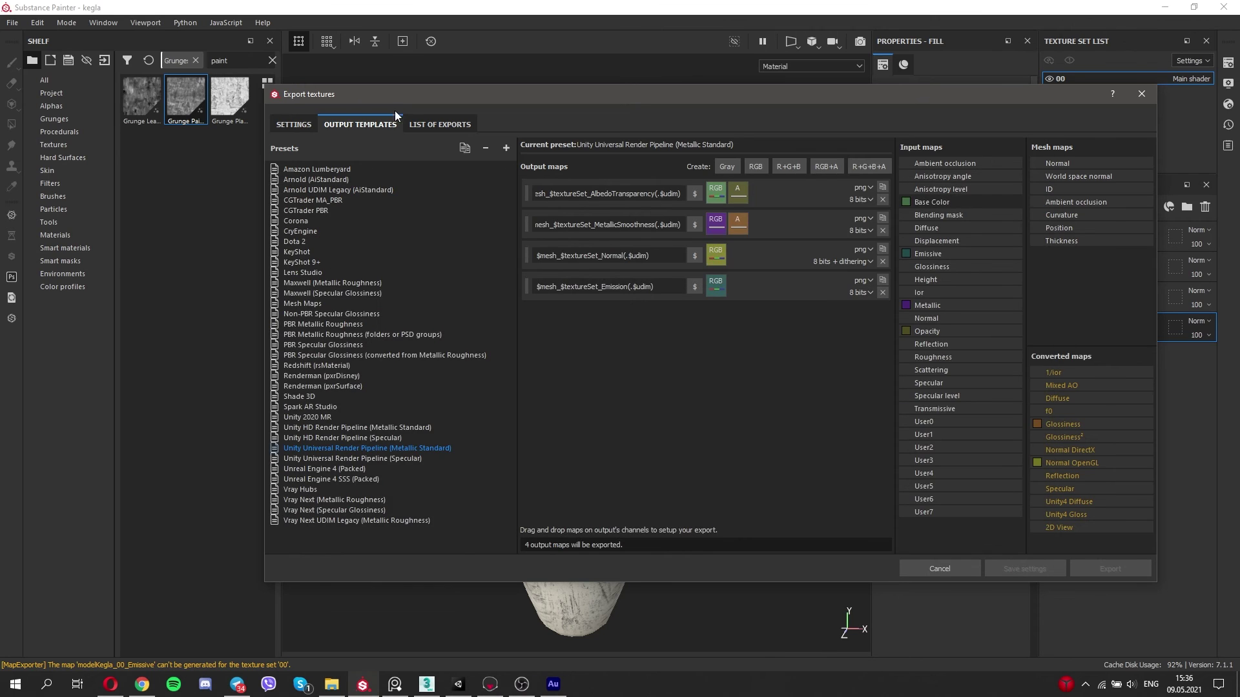
# Set the export output directory to the new unityTextures folder.
pyautogui.click(293, 124)
pyautogui.click(714, 178)
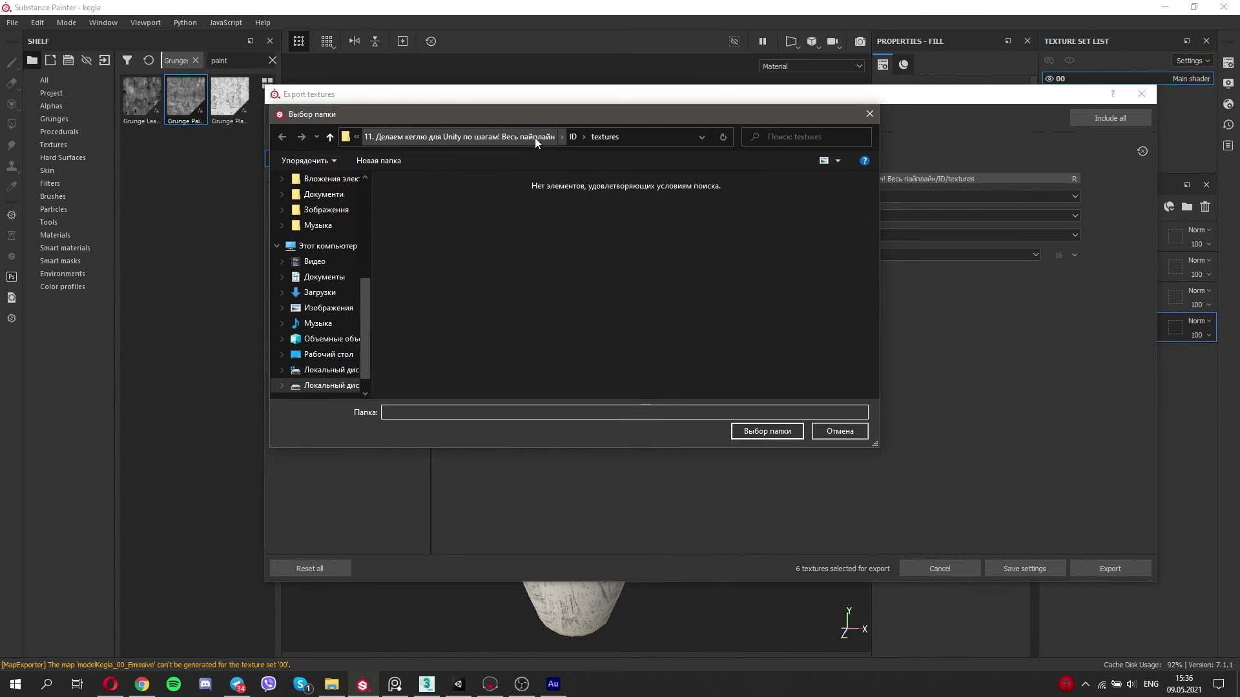
pyautogui.click(534, 137)
pyautogui.doubleClick(428, 224)
pyautogui.click(767, 430)
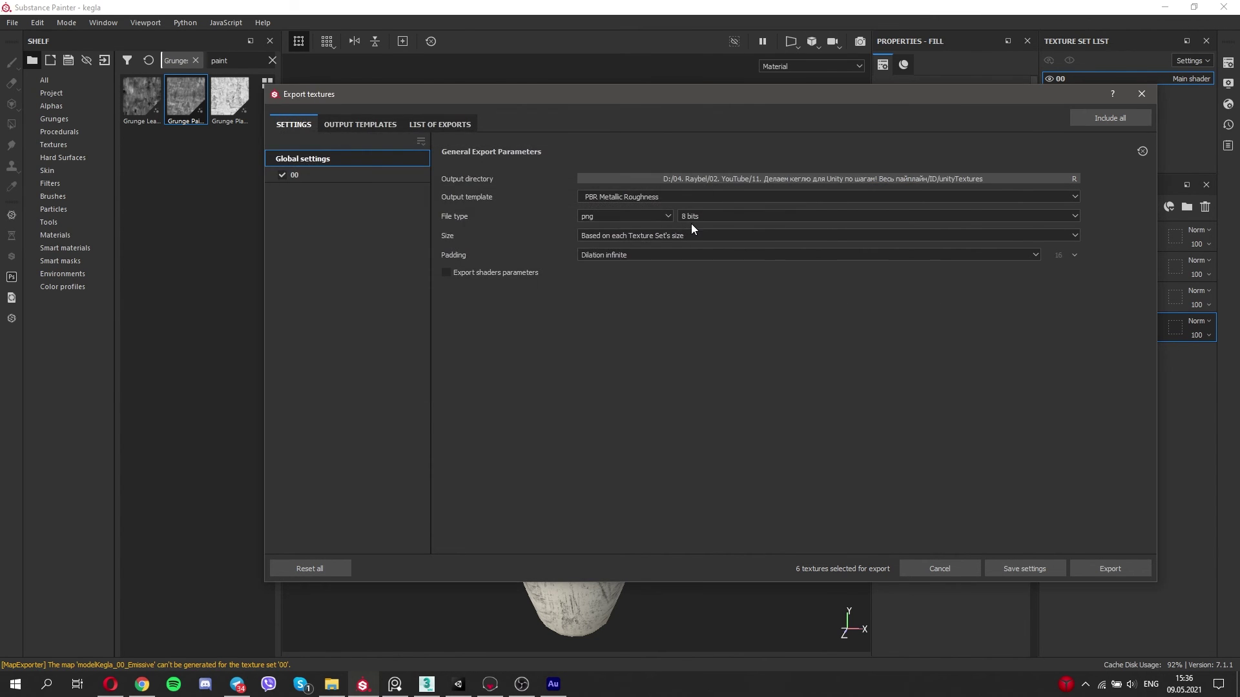
# Export the textures with the Unity Universal Render Pipeline (Metallic Standard) template and check the output.
pyautogui.click(641, 197)
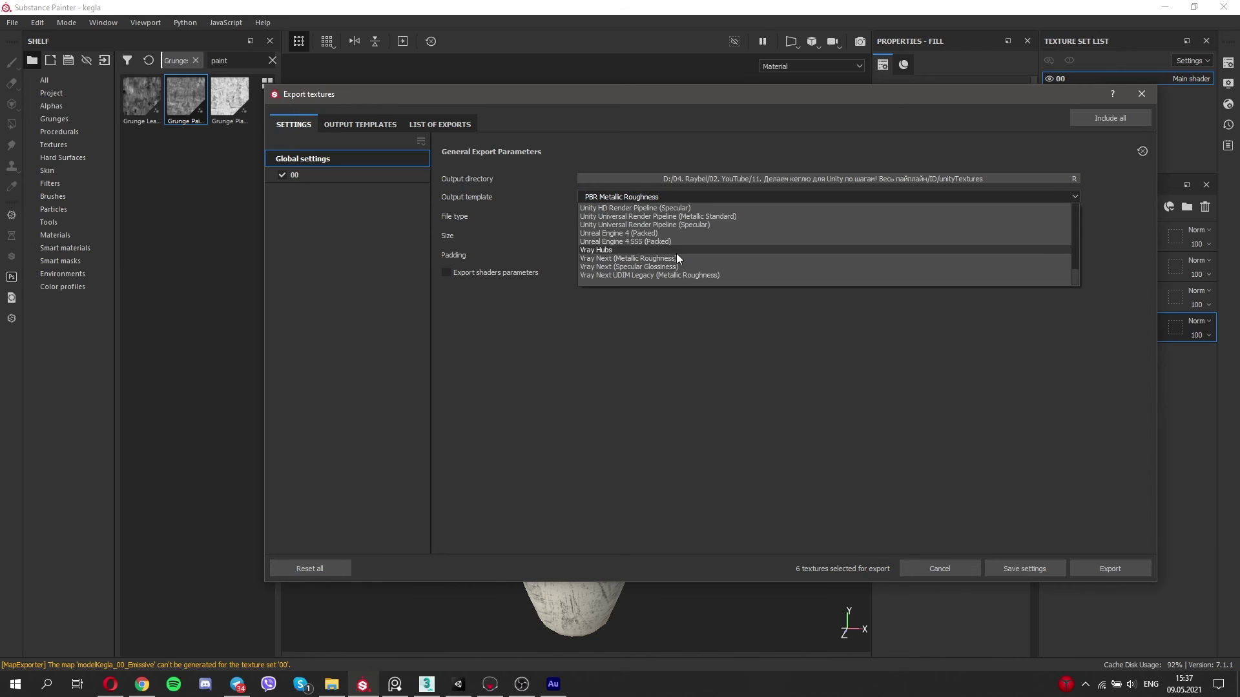
pyautogui.click(678, 217)
pyautogui.click(1101, 567)
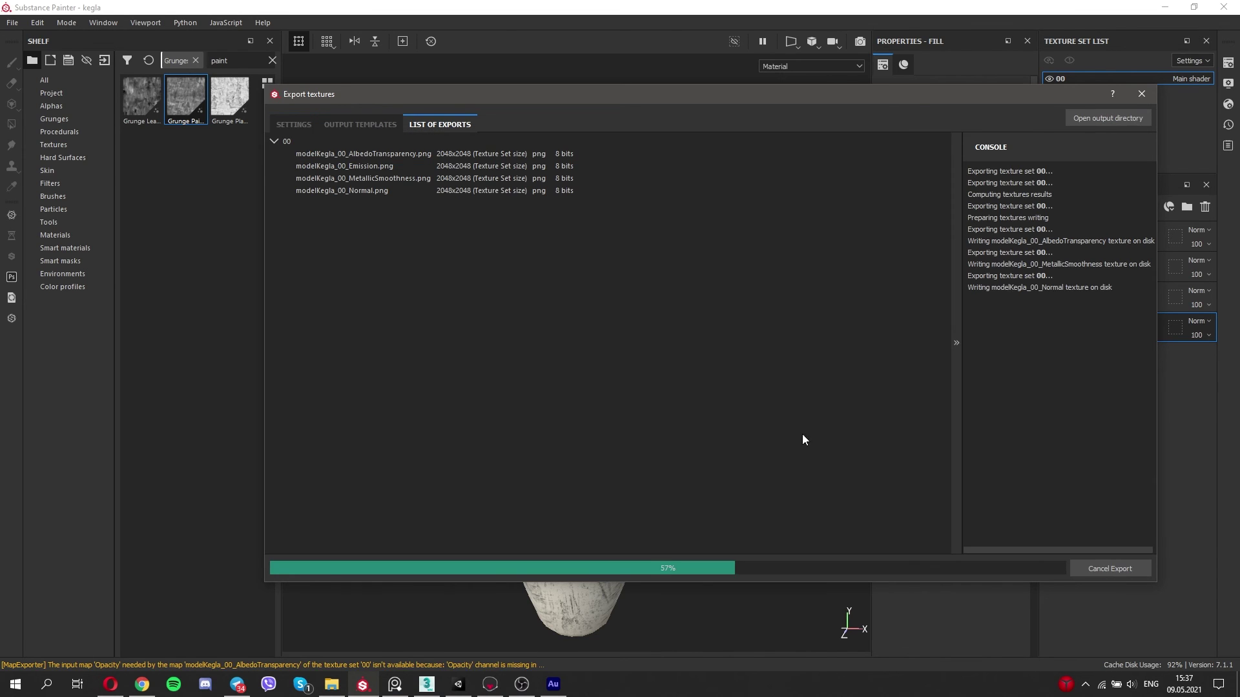
pyautogui.click(1107, 118)
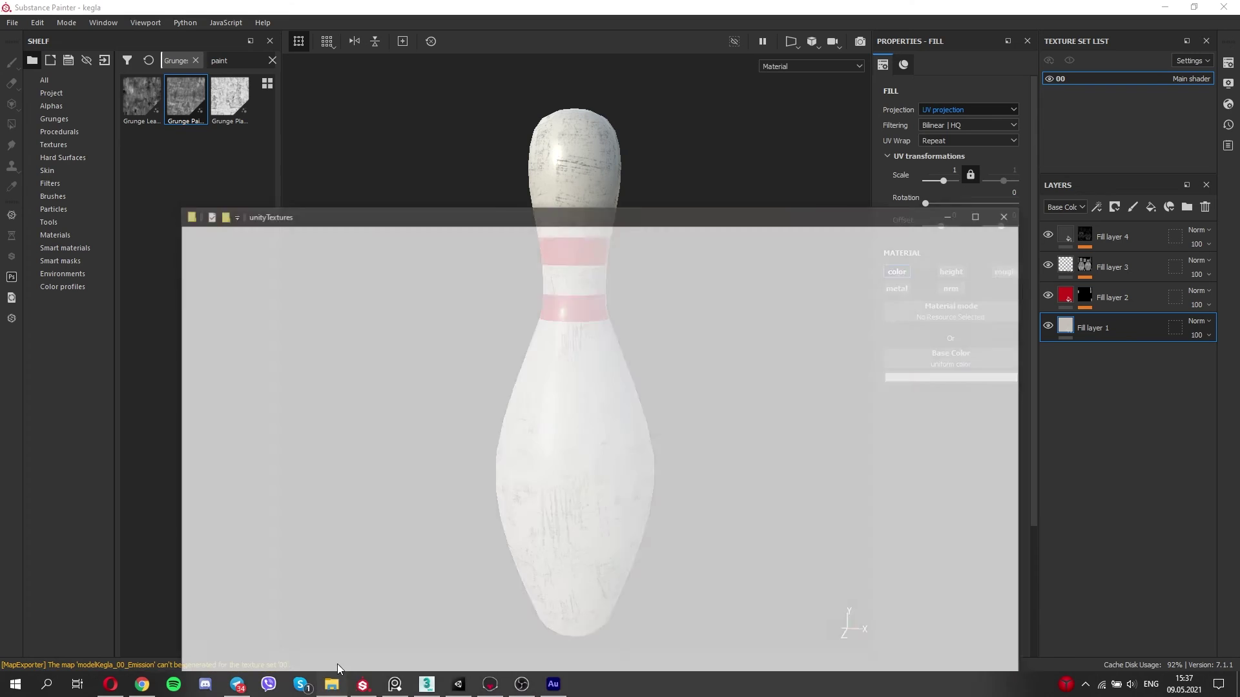
pyautogui.click(459, 683)
# Delete the old textures folder from the Unity project.
pyautogui.click(167, 505)
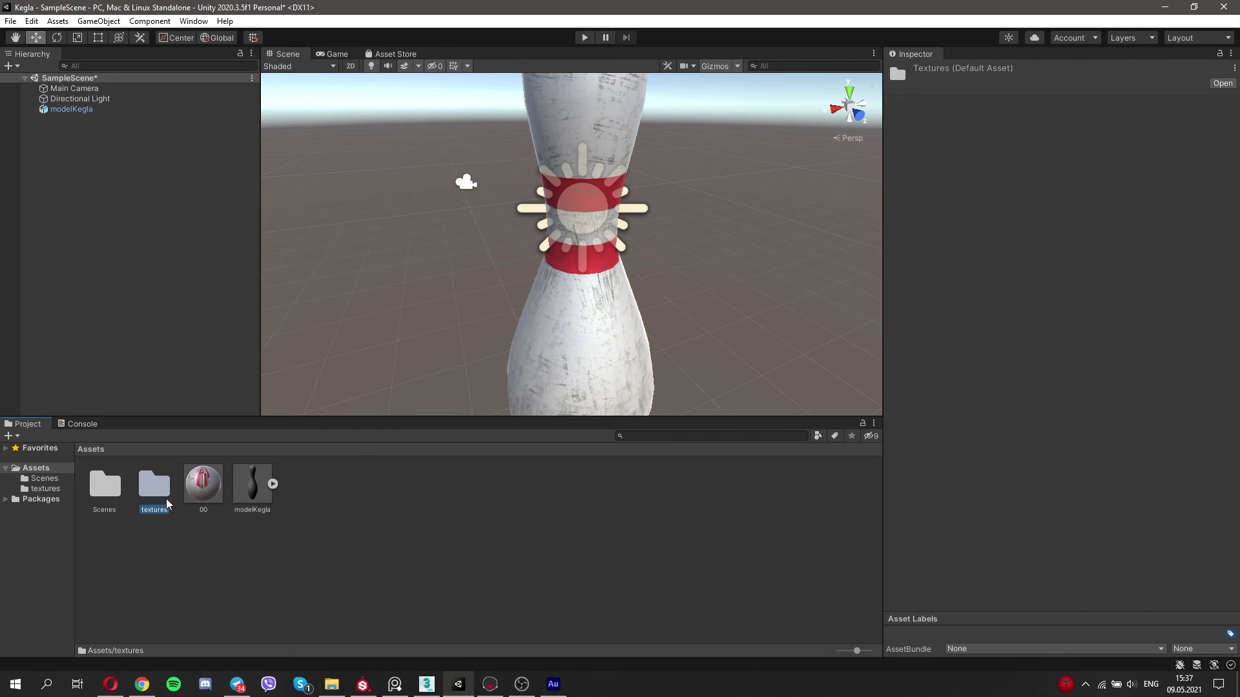
pyautogui.press('Delete')
pyautogui.click(650, 372)
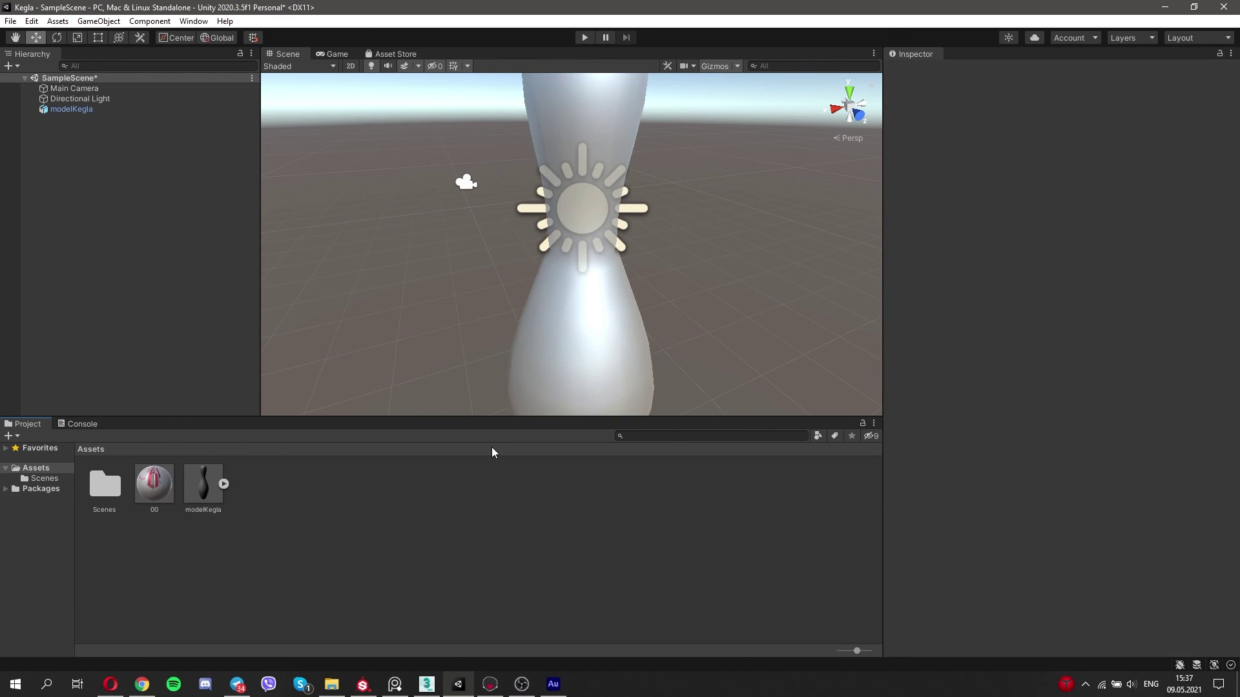
# Import the exported unityTextures folder into the project's Assets.
pyautogui.hotkey('alt', 'Tab')
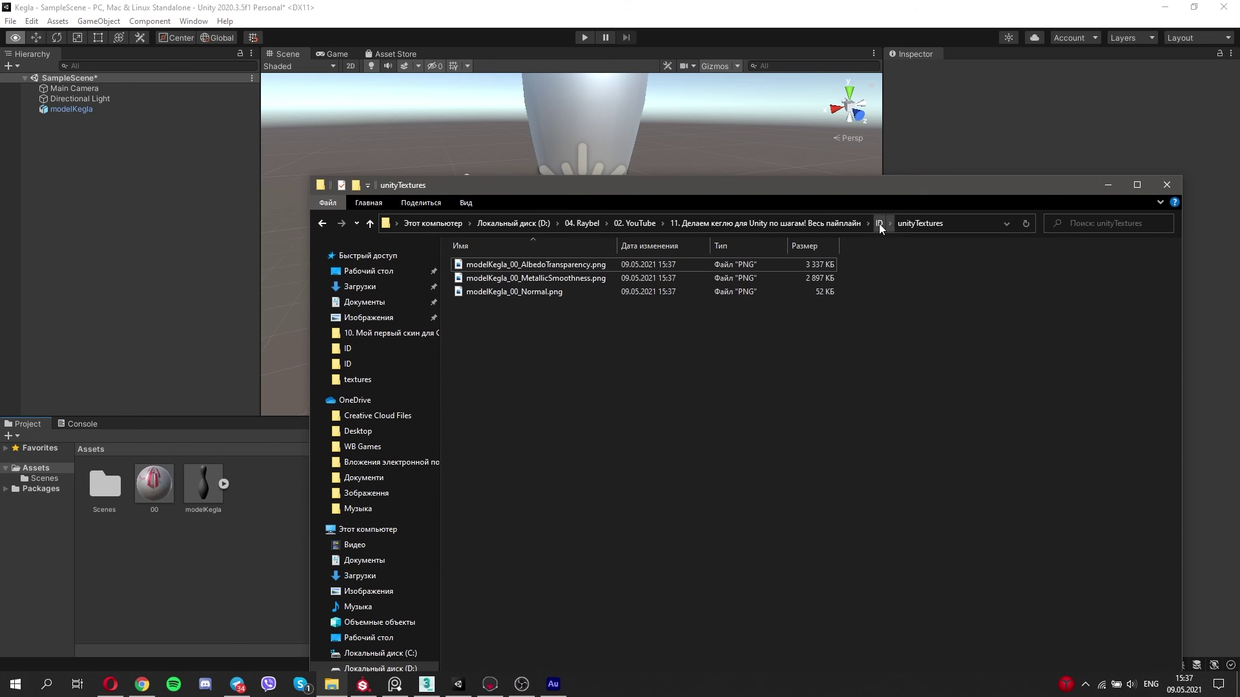
pyautogui.click(878, 223)
pyautogui.moveTo(487, 292); pyautogui.dragTo(203, 561)
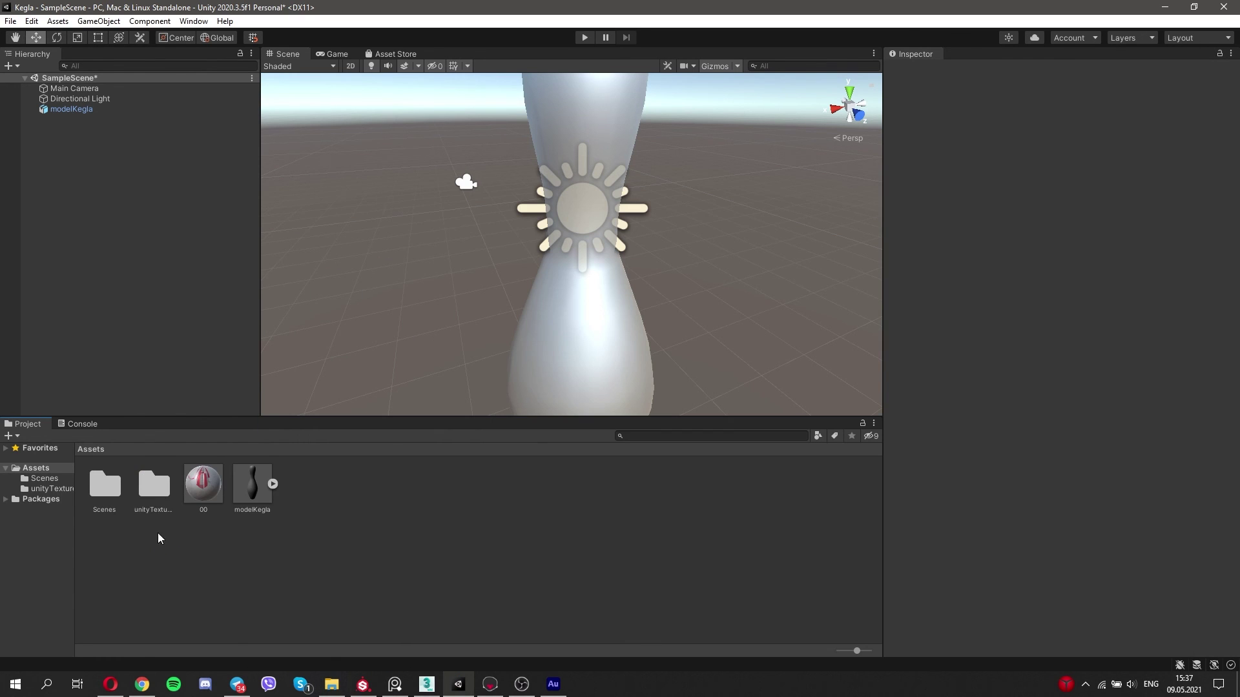
pyautogui.doubleClick(153, 484)
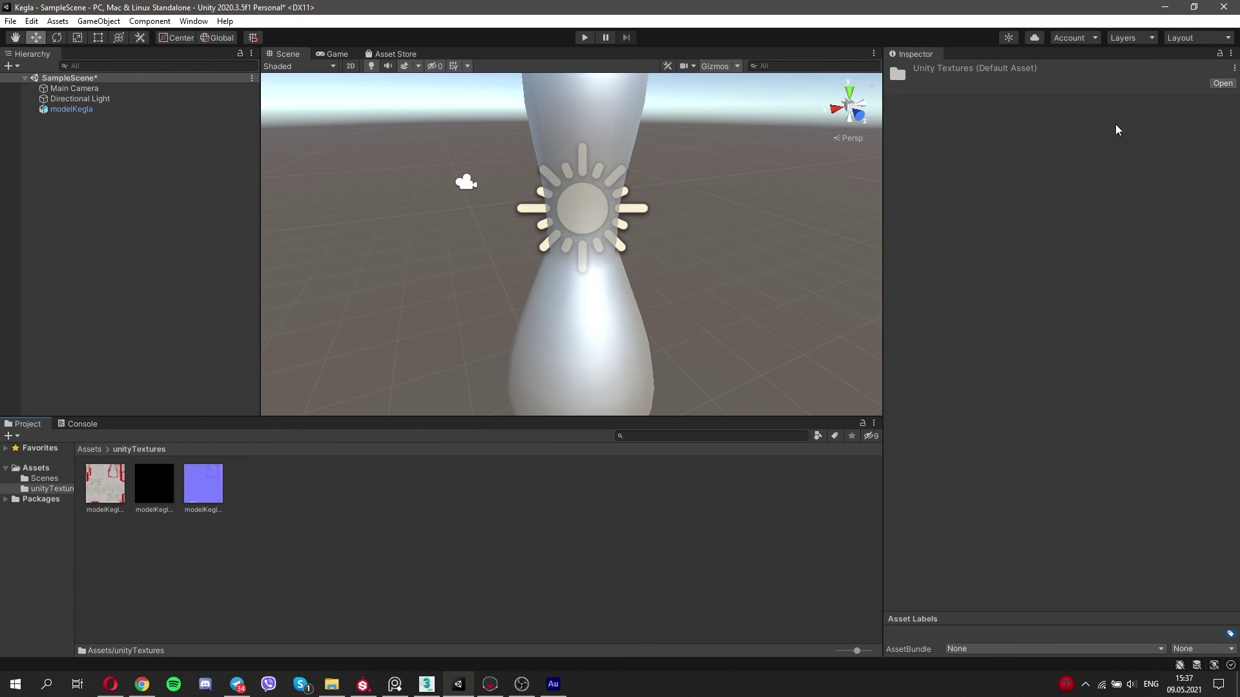
pyautogui.click(89, 449)
# Assign the AlbedoTransparency, MetallicSmoothness and Normal maps to material 00, marking the normal map.
pyautogui.click(203, 484)
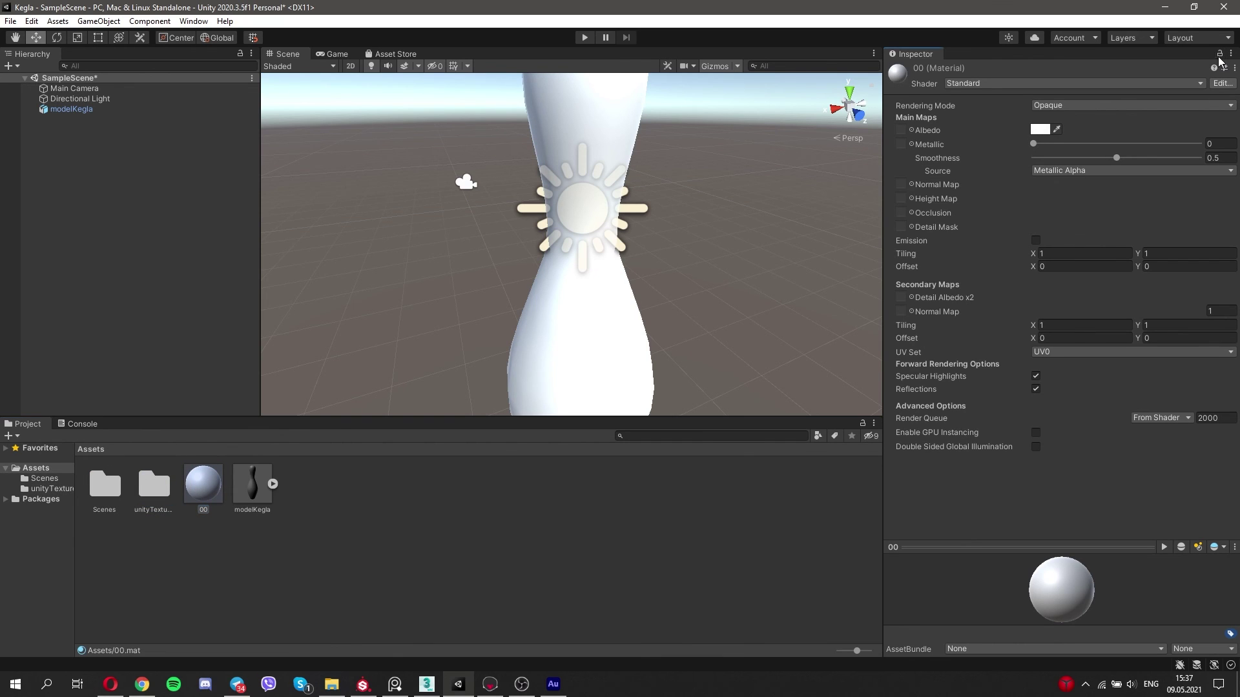
pyautogui.doubleClick(154, 484)
pyautogui.moveTo(104, 483); pyautogui.dragTo(900, 130)
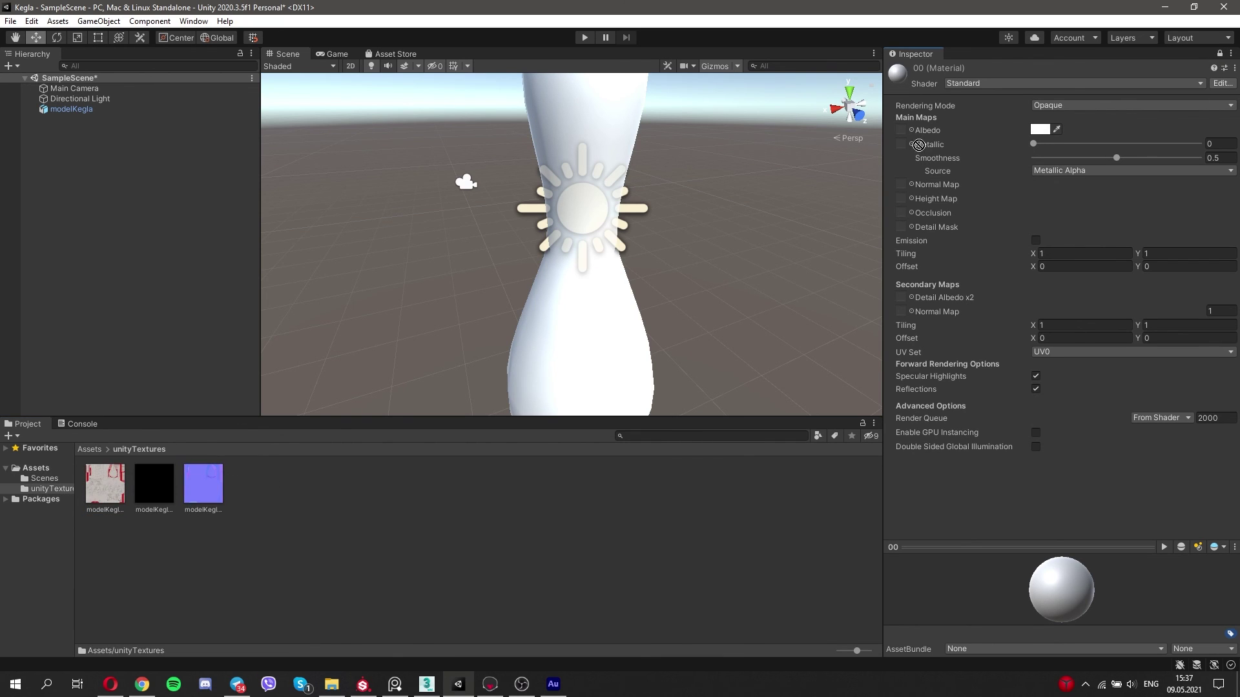
pyautogui.moveTo(154, 484); pyautogui.dragTo(904, 145)
pyautogui.moveTo(203, 484); pyautogui.dragTo(901, 184)
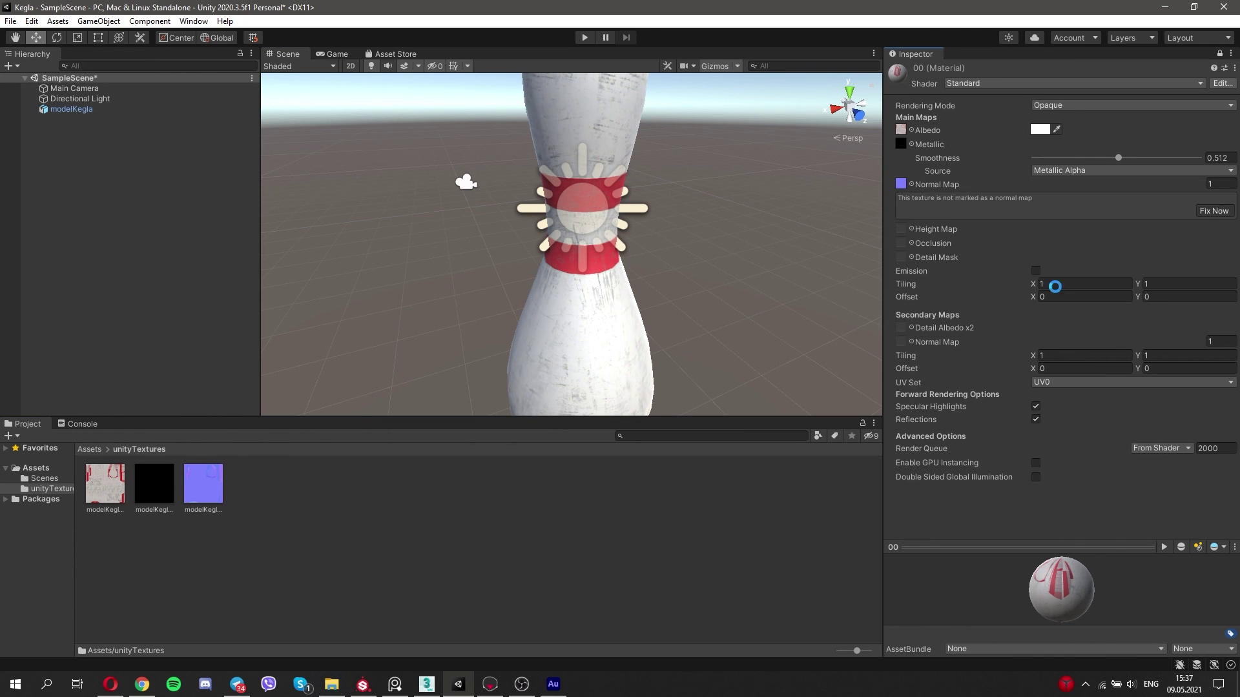
pyautogui.click(1217, 211)
pyautogui.scroll(-3, 652, 316)
pyautogui.scroll(-2, 592, 254)
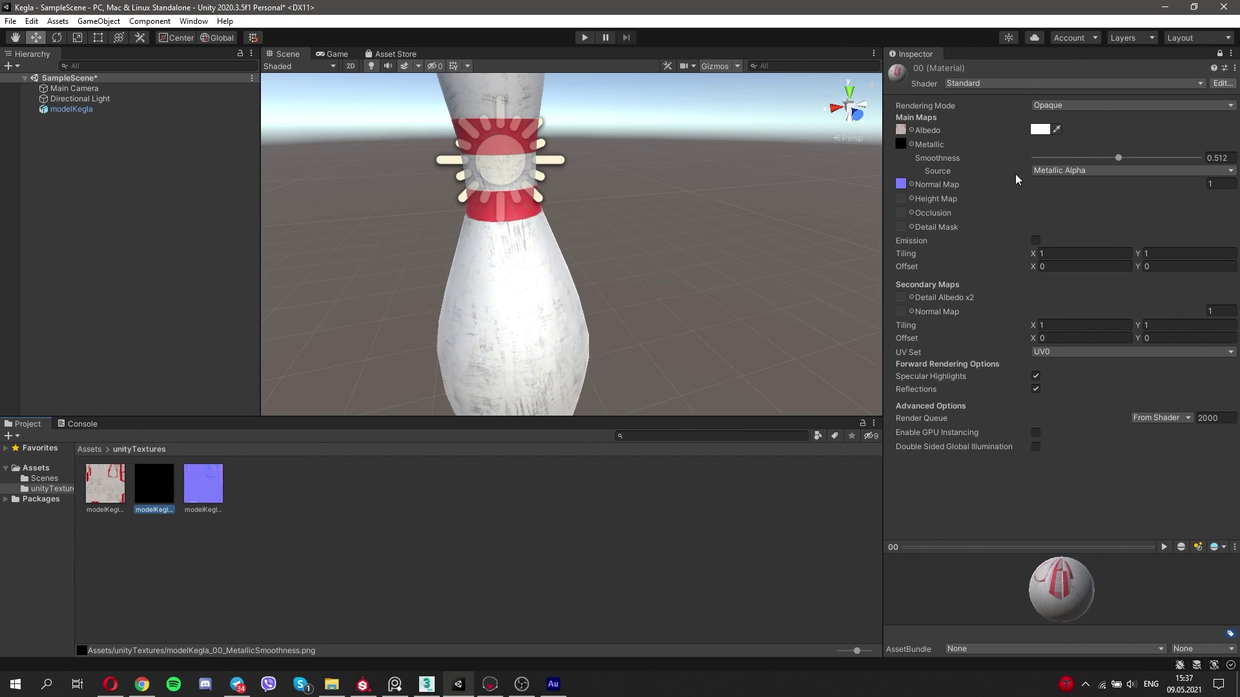
pyautogui.click(287, 508)
pyautogui.moveTo(603, 351); pyautogui.dragTo(601, 326, button='middle')
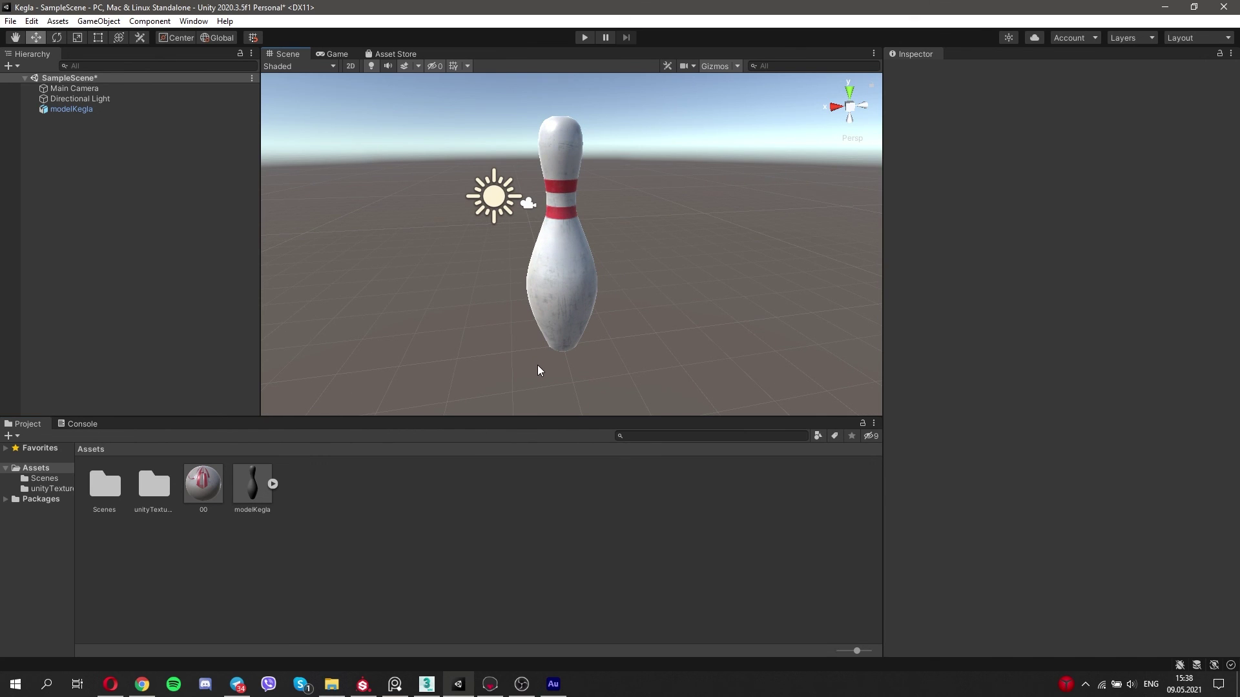
# Preview packaging unityTextures, 00.mat and modelKegla.fbx with Export Package, then cancel it.
pyautogui.moveTo(145, 523); pyautogui.dragTo(249, 485)
pyautogui.rightClick(249, 485)
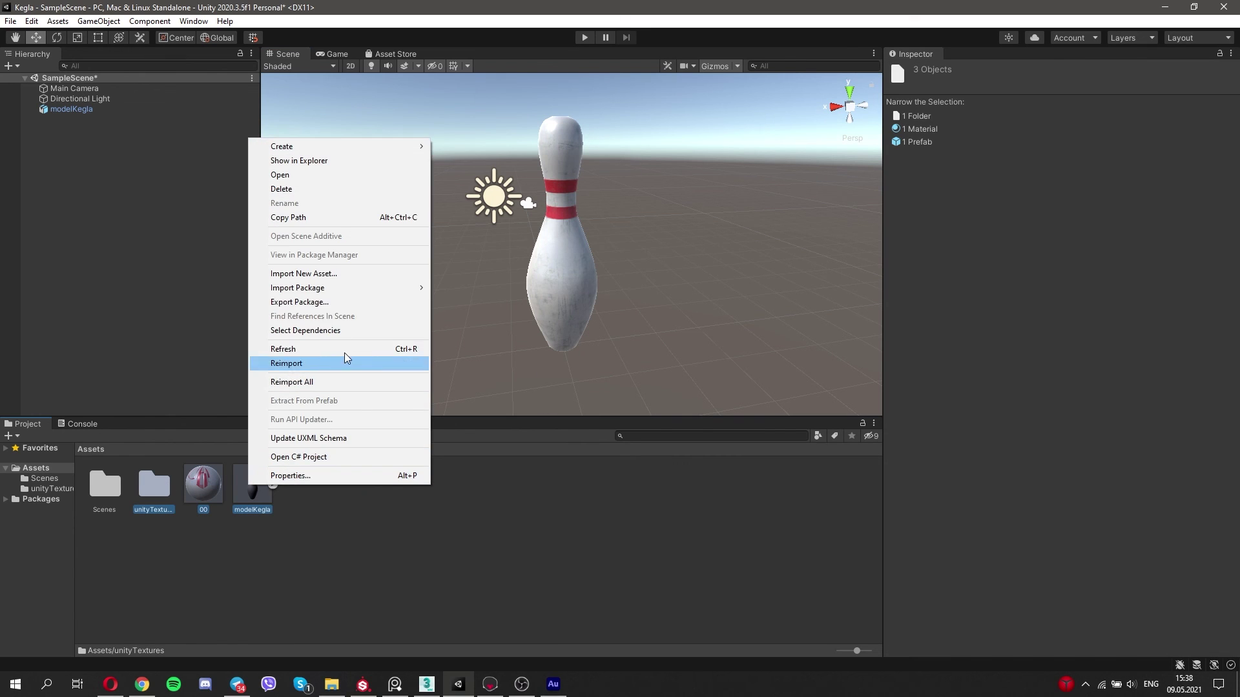
pyautogui.click(326, 303)
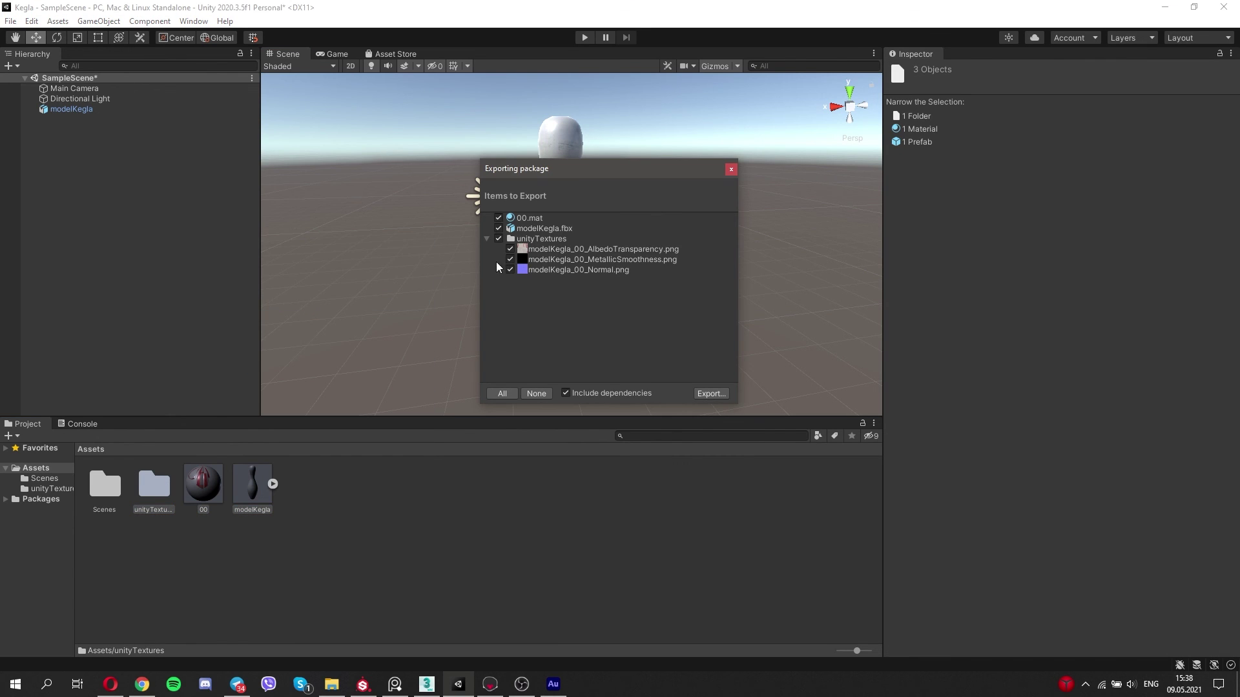
pyautogui.click(731, 169)
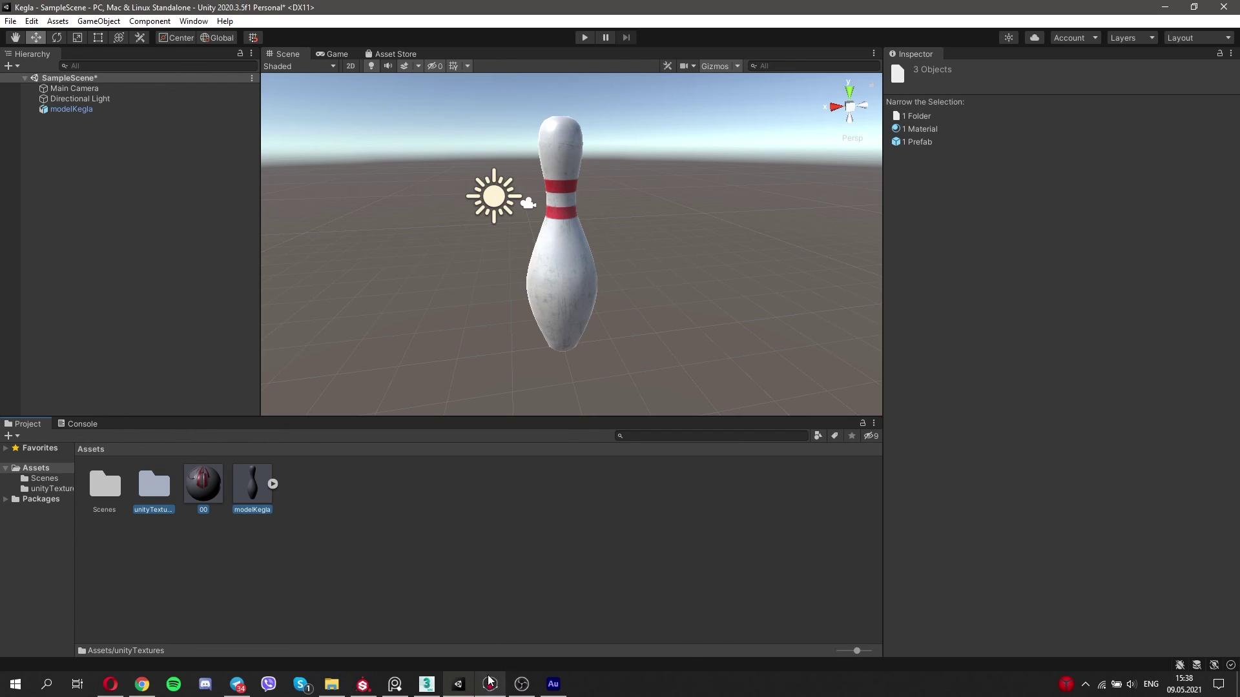
pyautogui.click(490, 684)
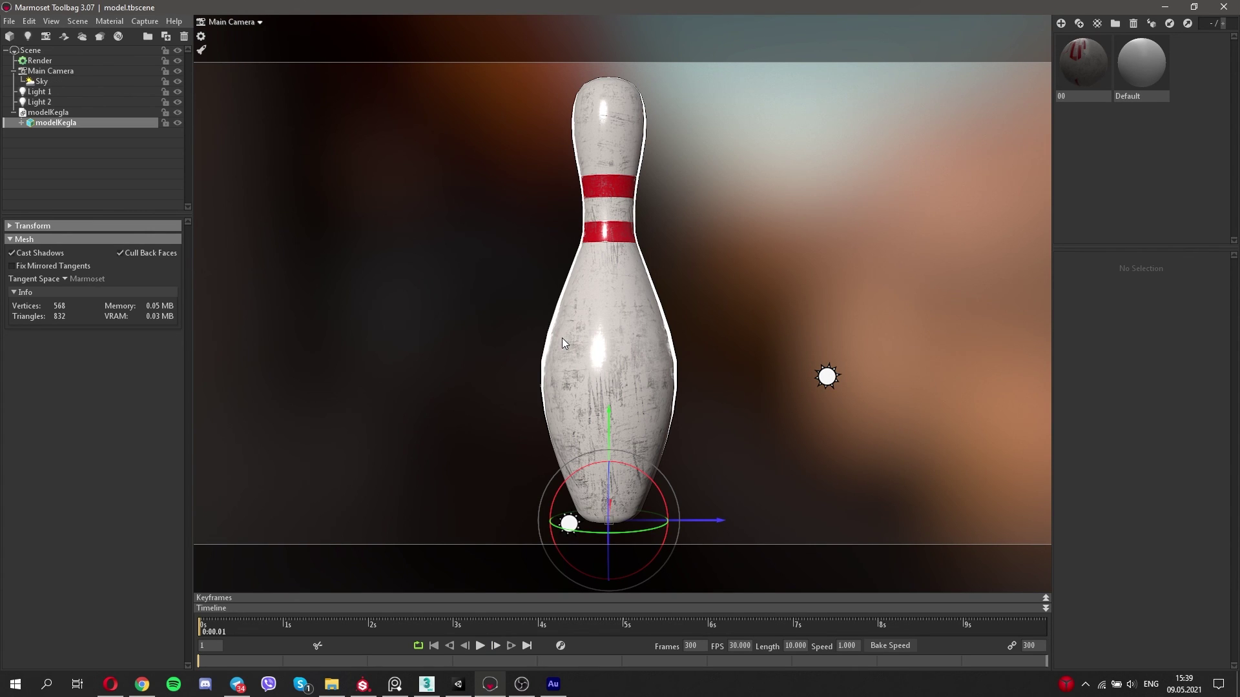
# Look at the bowling-pin reference images, then return to the pin model in 3ds Max.
pyautogui.hotkey('alt', 'Tab')
pyautogui.click(395, 684)
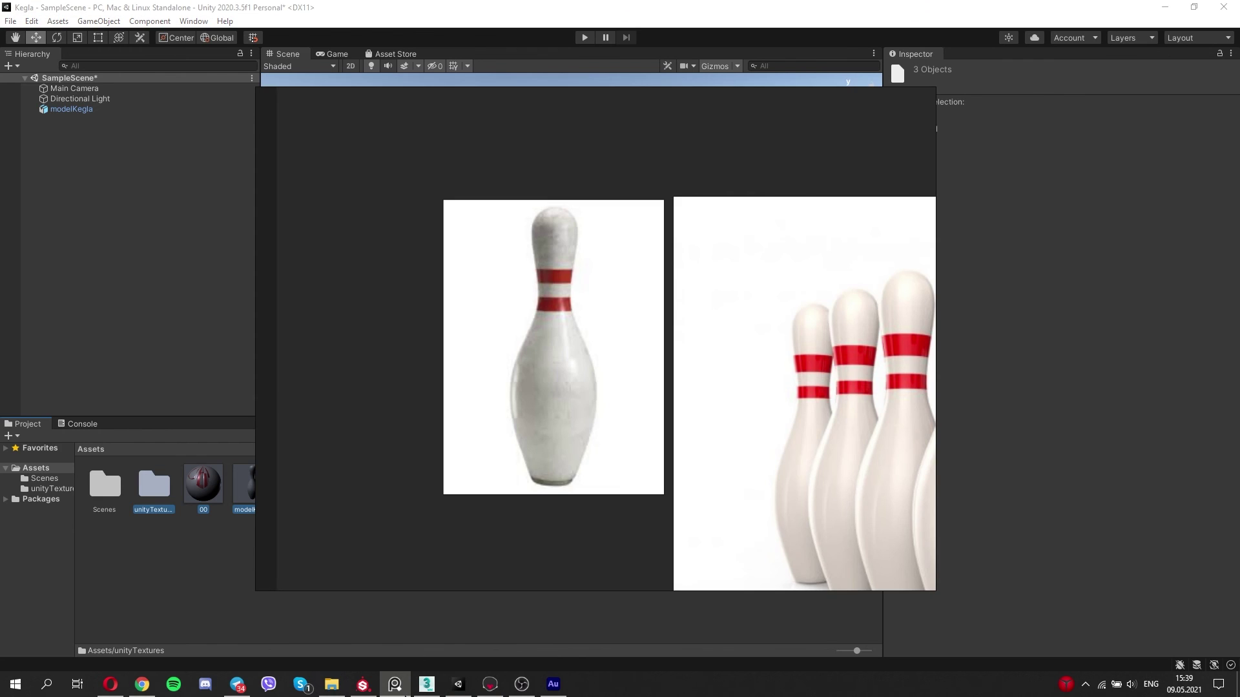
pyautogui.click(426, 684)
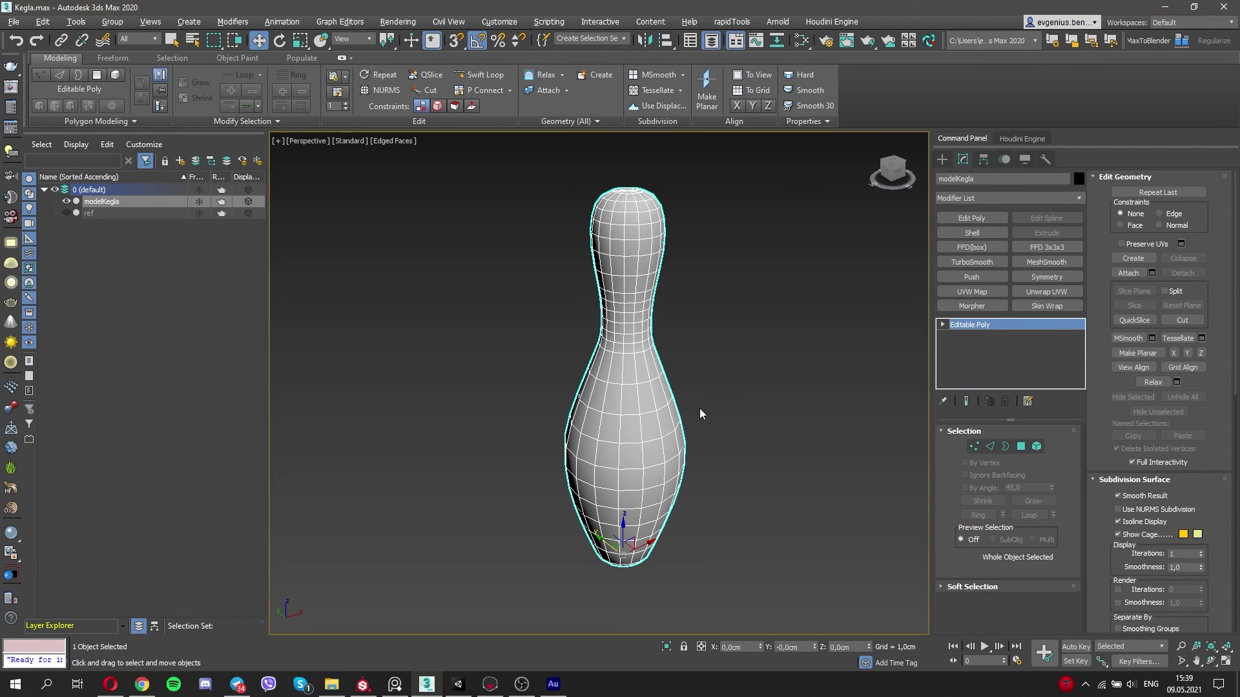
# Open and close the RizomUV bridge, inspect the textured pin in Substance Painter, then revisit Marmoset and Unity.
pyautogui.click(930, 40)
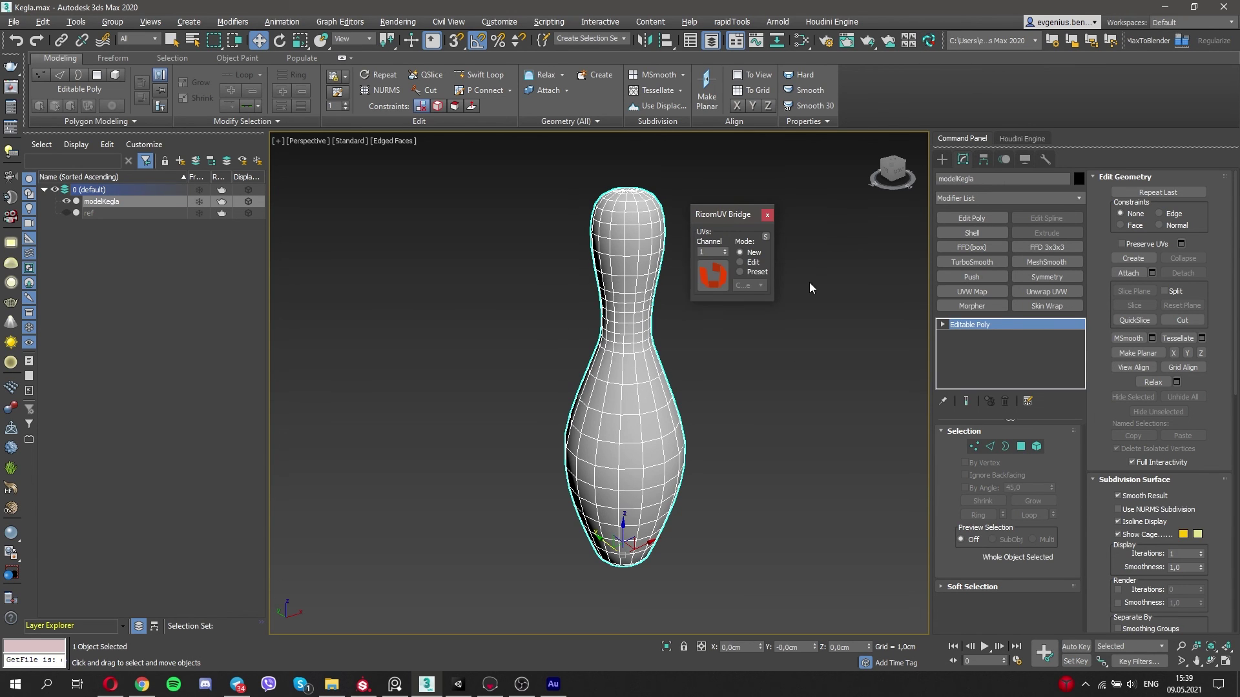
pyautogui.click(766, 217)
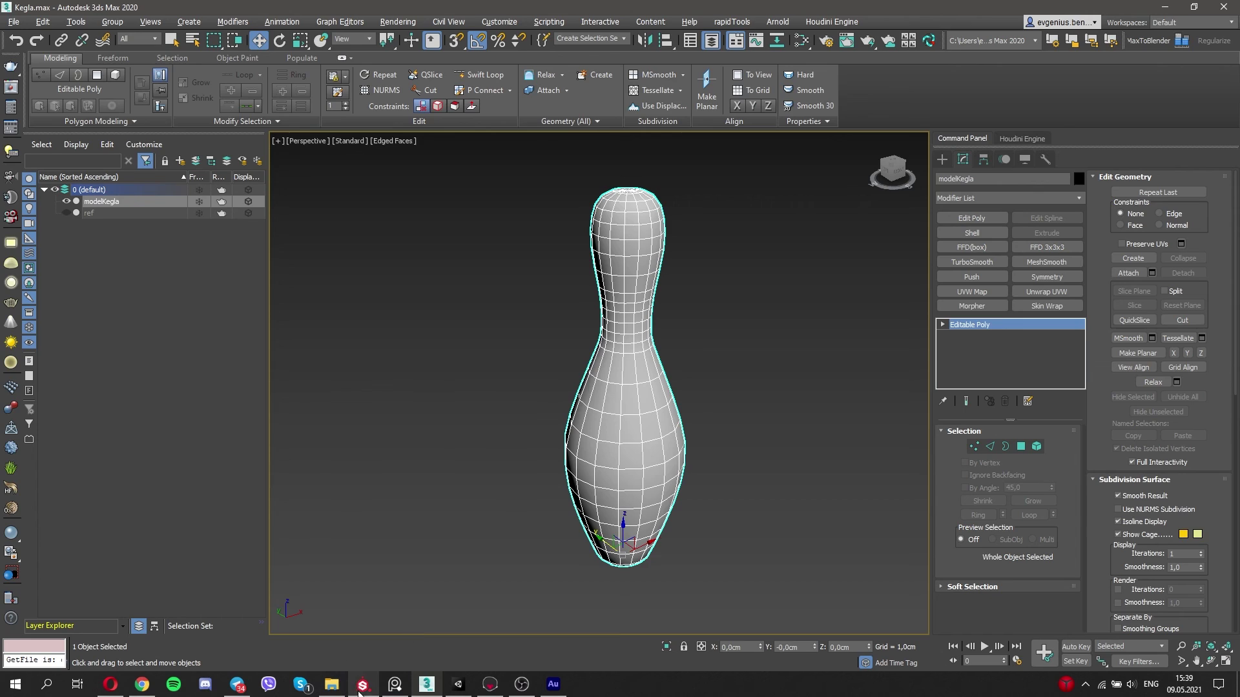
pyautogui.click(362, 683)
pyautogui.keyDown('alt'); pyautogui.moveTo(632, 369); pyautogui.dragTo(669, 406); pyautogui.keyUp('alt')
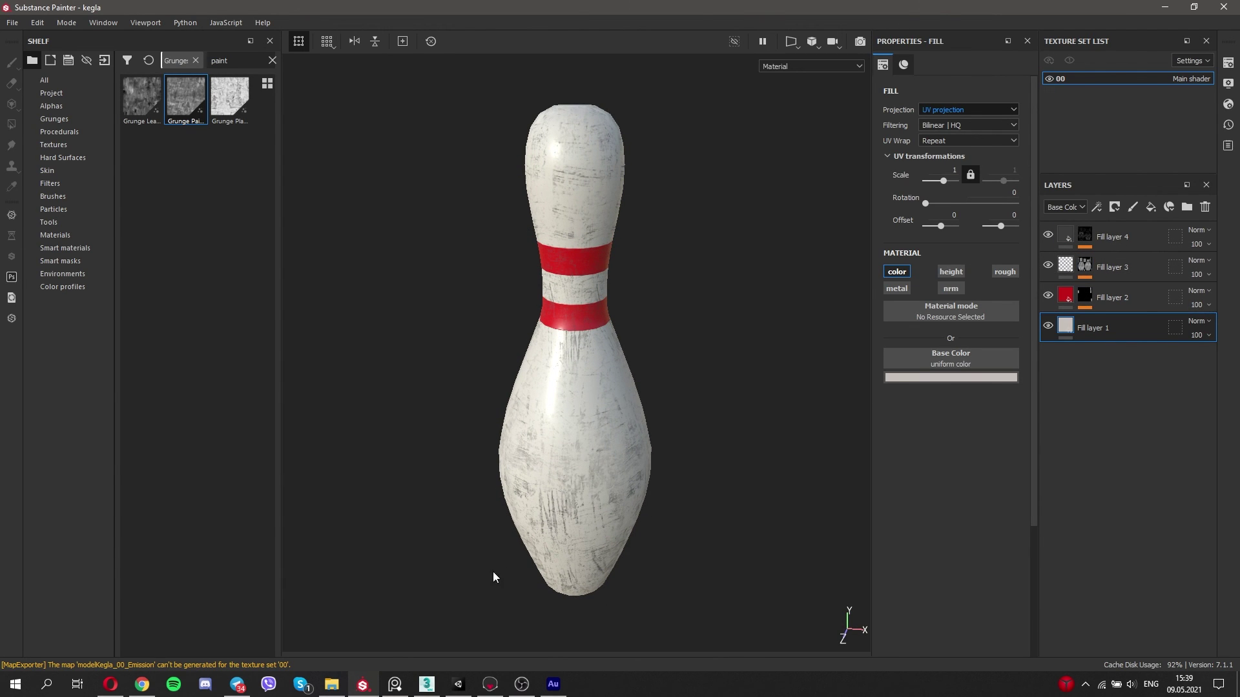
pyautogui.click(490, 684)
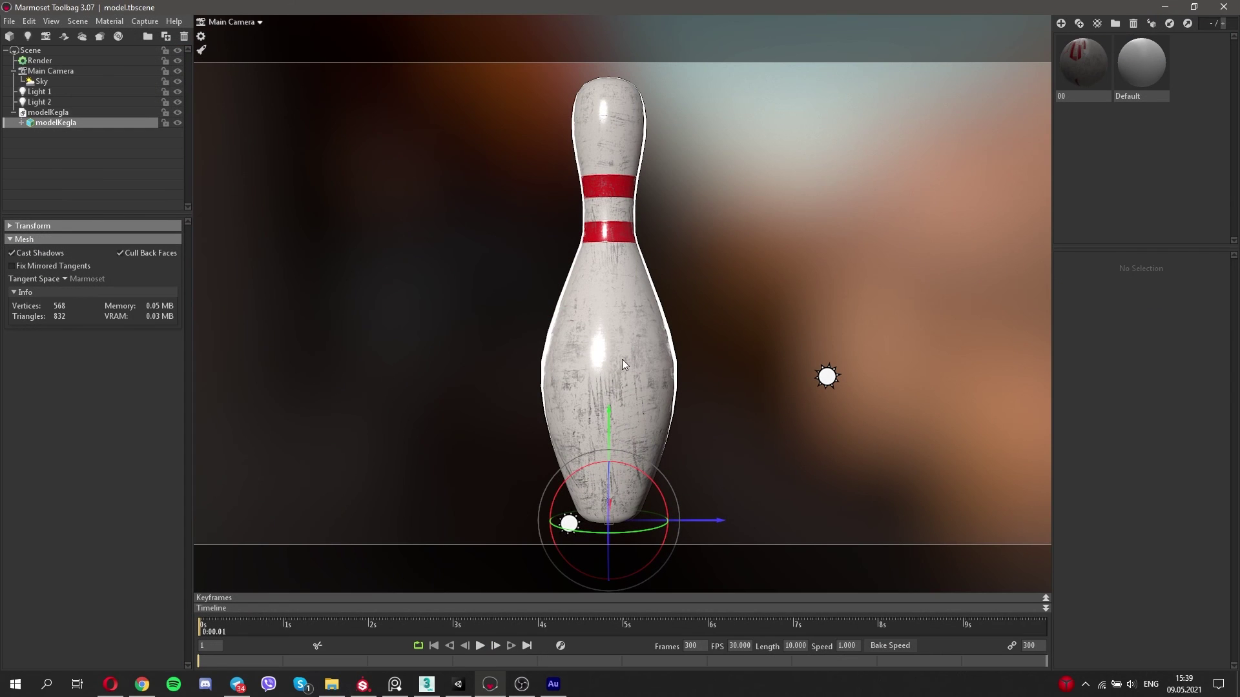
pyautogui.click(459, 683)
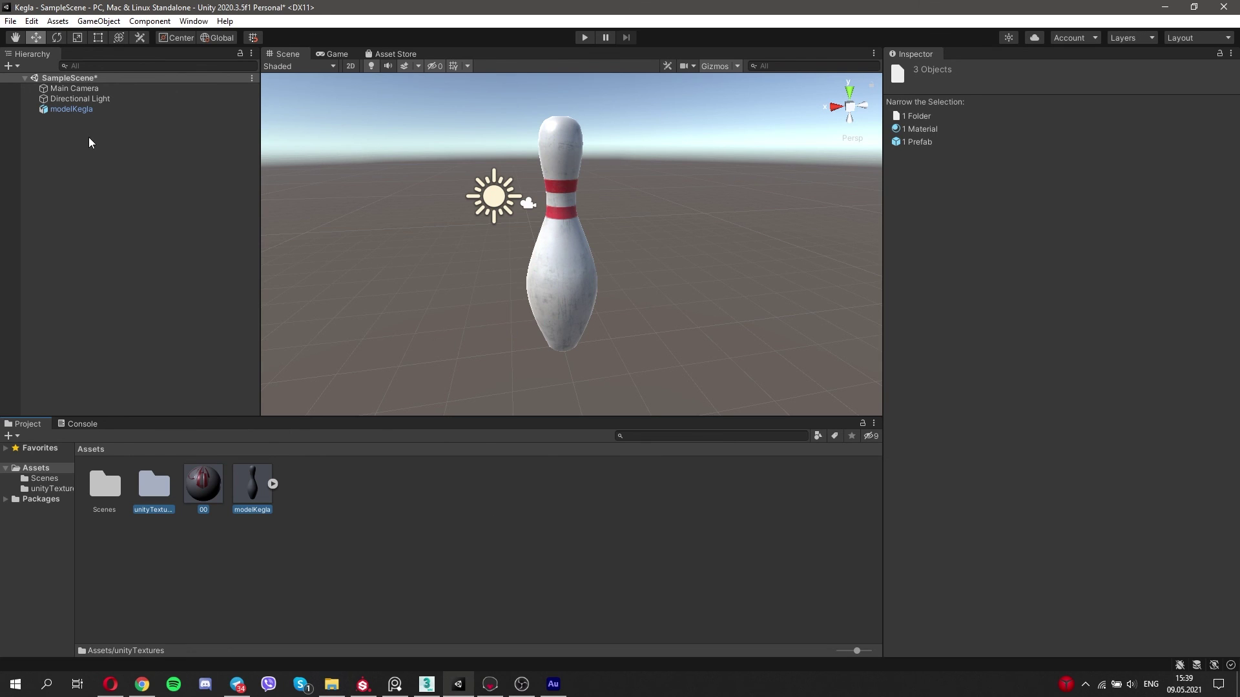
# Save modelKegla as a prefab in the Assets folder.
pyautogui.moveTo(57, 109); pyautogui.dragTo(339, 514)
pyautogui.click(589, 365)
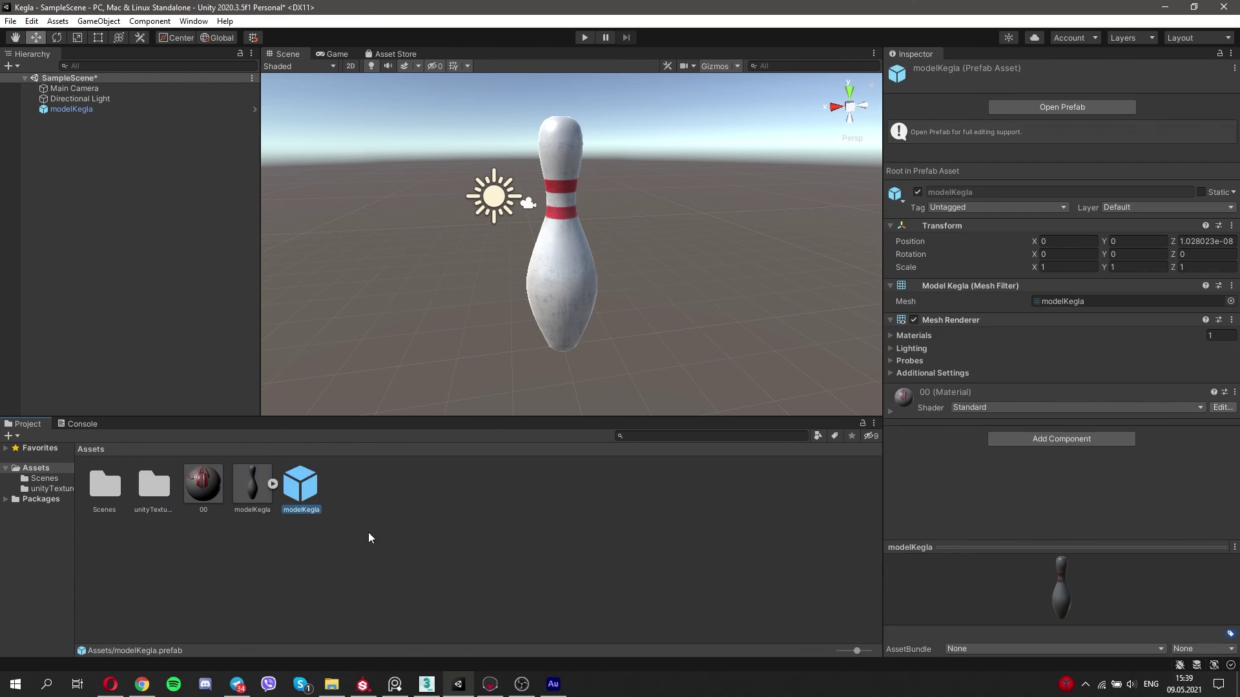
pyautogui.keyDown('alt'); pyautogui.moveTo(704, 313); pyautogui.dragTo(653, 291); pyautogui.keyUp('alt')
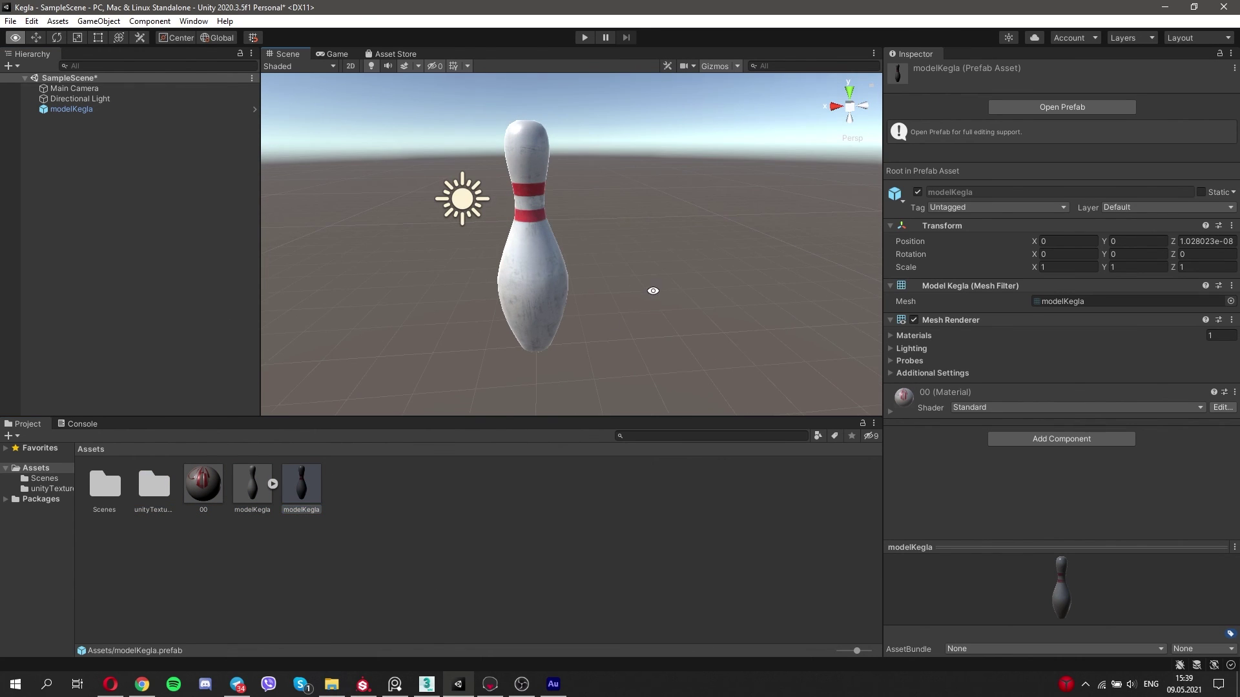
# Duplicate the pin and move copies modelKegla (1) and (2) sideways.
pyautogui.click(71, 109)
pyautogui.hotkey('ctrl', 'd')
pyautogui.hotkey('ctrl', 'd')
pyautogui.hotkey('ctrl', 'd')
pyautogui.hotkey('ctrl', 'd')
pyautogui.click(77, 120)
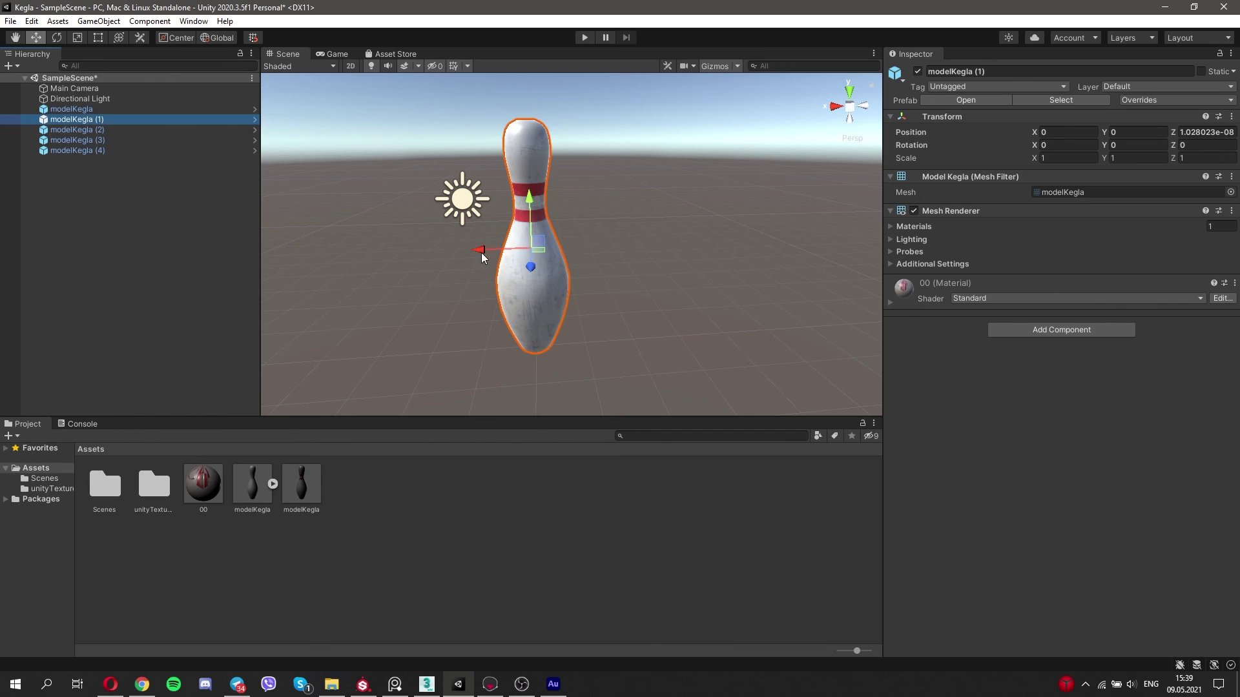
pyautogui.moveTo(481, 256); pyautogui.dragTo(317, 253)
pyautogui.click(78, 130)
pyautogui.moveTo(481, 255)
pyautogui.mouseDown()
pyautogui.moveTo(620, 247)
pyautogui.moveTo(574, 329)
pyautogui.mouseUp()
# In orthographic top view, place modelKegla (3) and (4) into the triangle's rows.
pyautogui.click(77, 140)
pyautogui.click(849, 94)
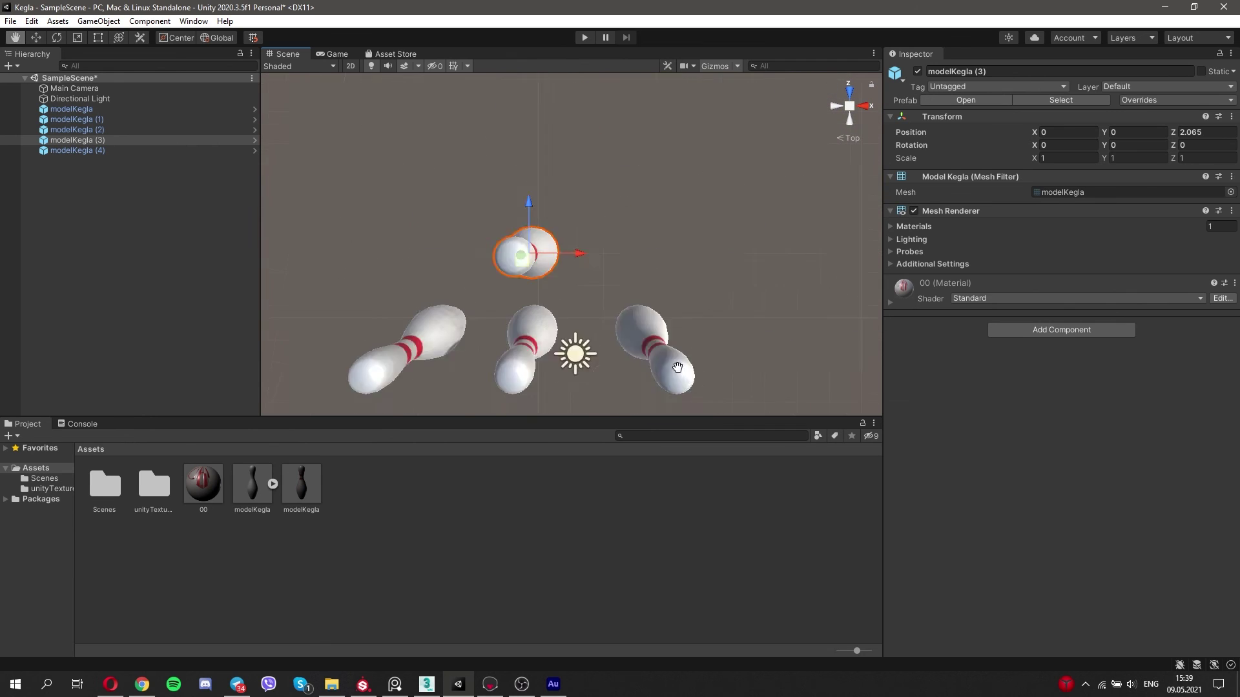
pyautogui.click(849, 105)
pyautogui.moveTo(568, 232); pyautogui.dragTo(537, 234)
pyautogui.click(114, 150)
pyautogui.moveTo(633, 236); pyautogui.dragTo(626, 225)
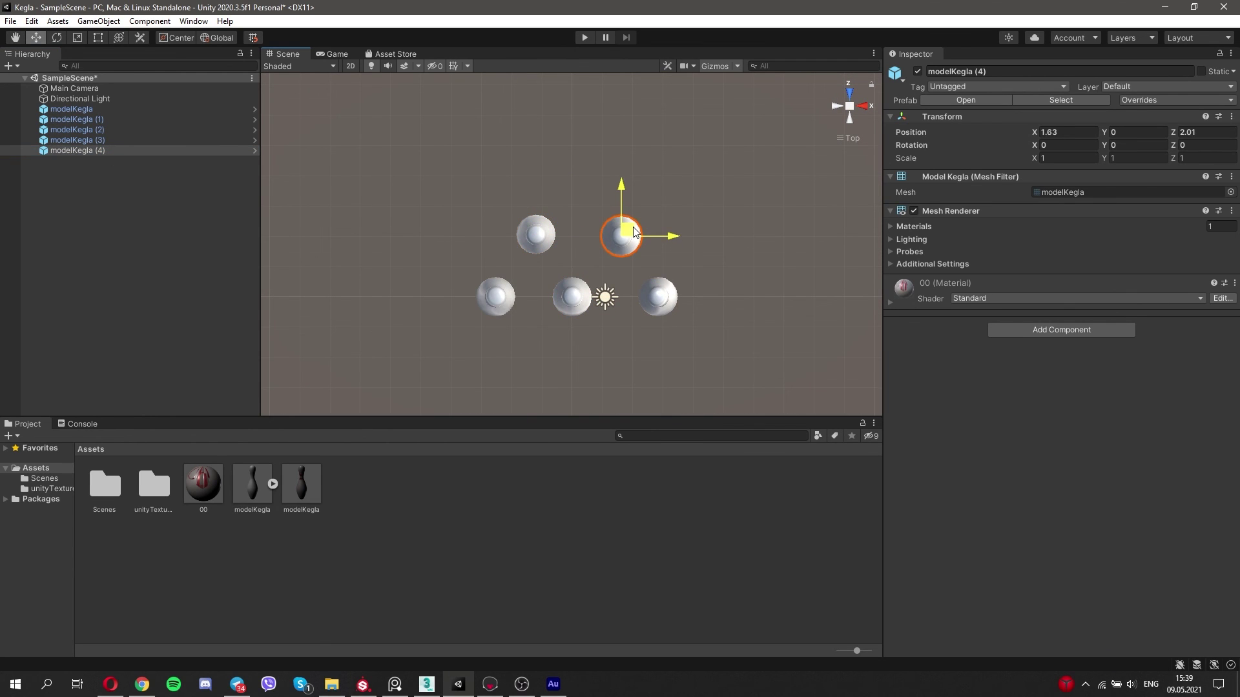
pyautogui.click(850, 106)
pyautogui.keyDown('alt'); pyautogui.moveTo(733, 281); pyautogui.dragTo(452, 213); pyautogui.keyUp('alt')
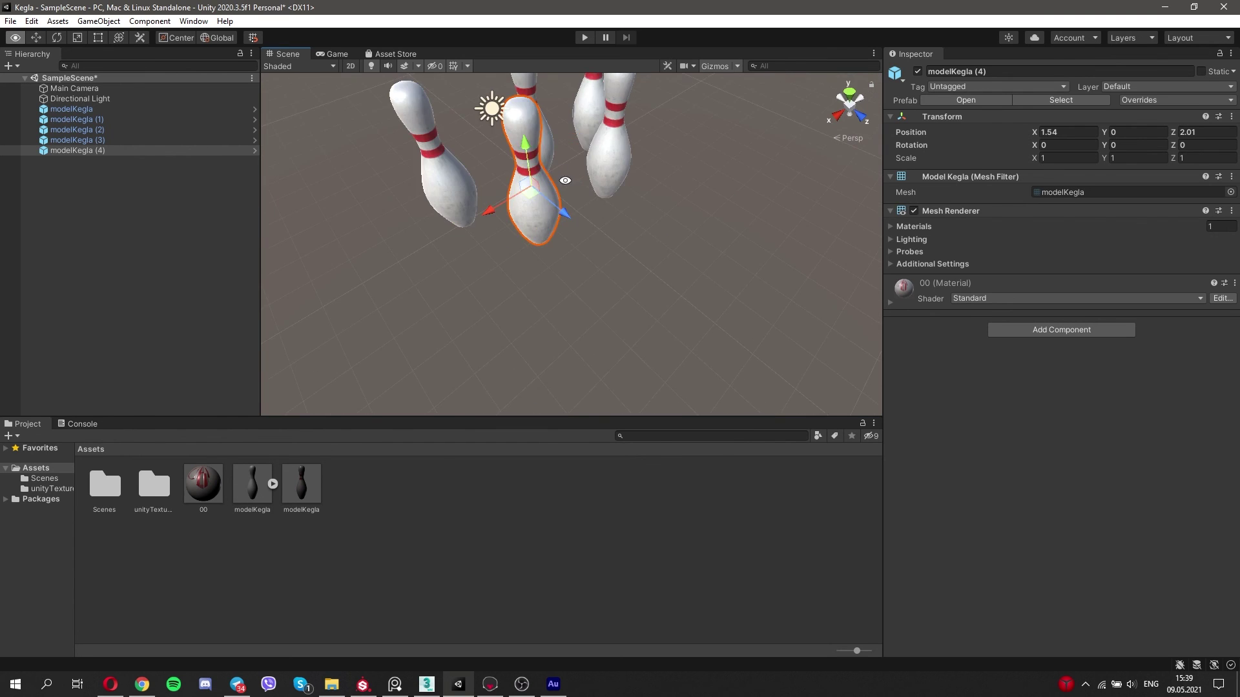
# Duplicate a sixth pin, modelKegla (5), and move it to the triangle's tip.
pyautogui.click(142, 109)
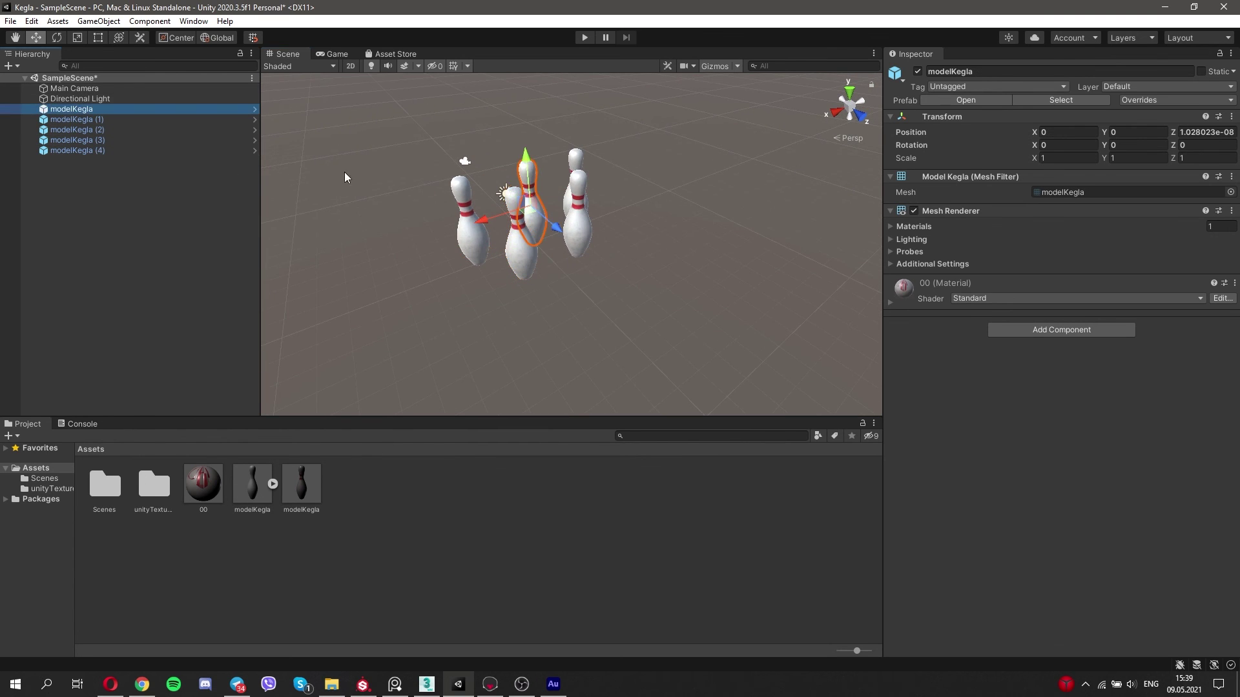
pyautogui.click(94, 150)
pyautogui.hotkey('ctrl', 'd')
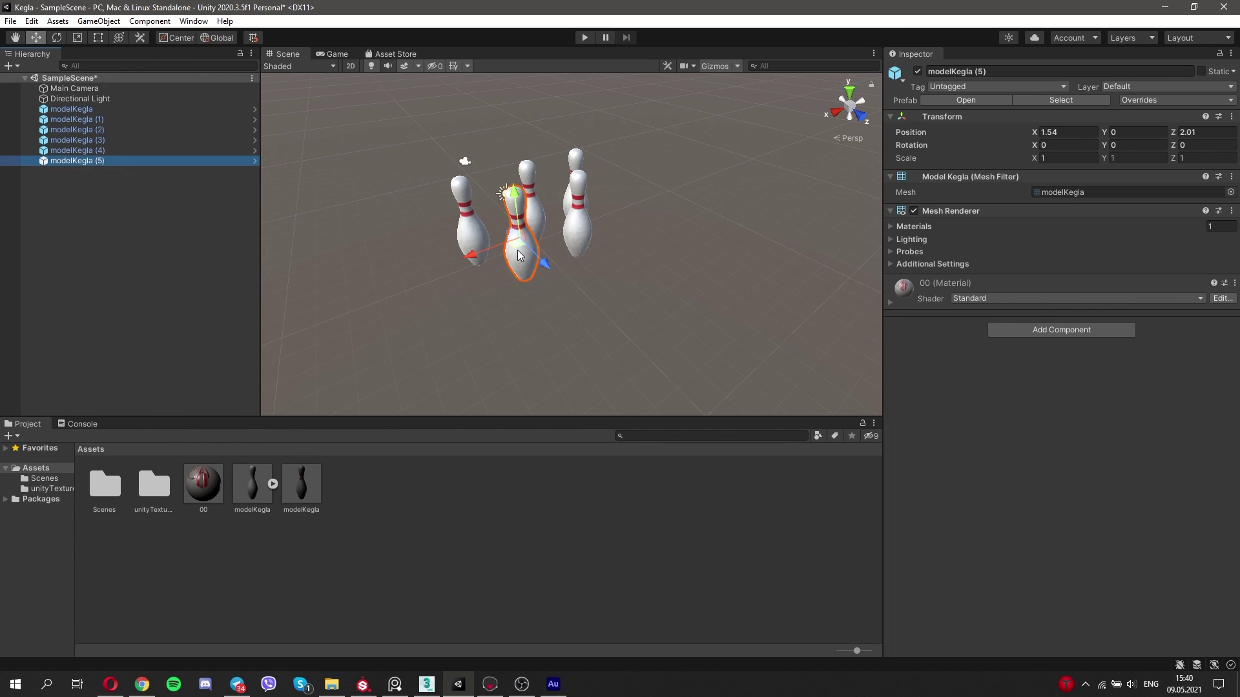
pyautogui.click(849, 96)
pyautogui.moveTo(649, 206); pyautogui.dragTo(623, 165)
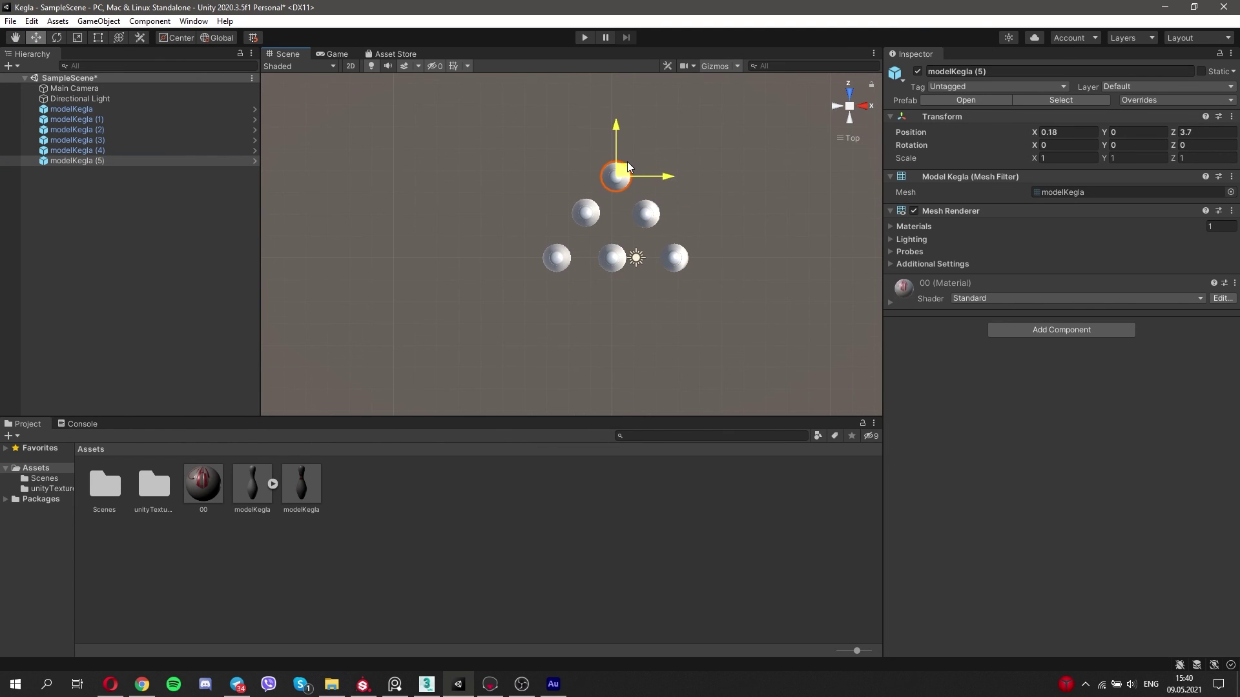
pyautogui.moveTo(652, 272)
pyautogui.keyDown('alt'); pyautogui.mouseDown()
pyautogui.moveTo(672, 282)
pyautogui.moveTo(645, 304)
pyautogui.mouseUp(); pyautogui.keyUp('alt')
pyautogui.click(645, 303)
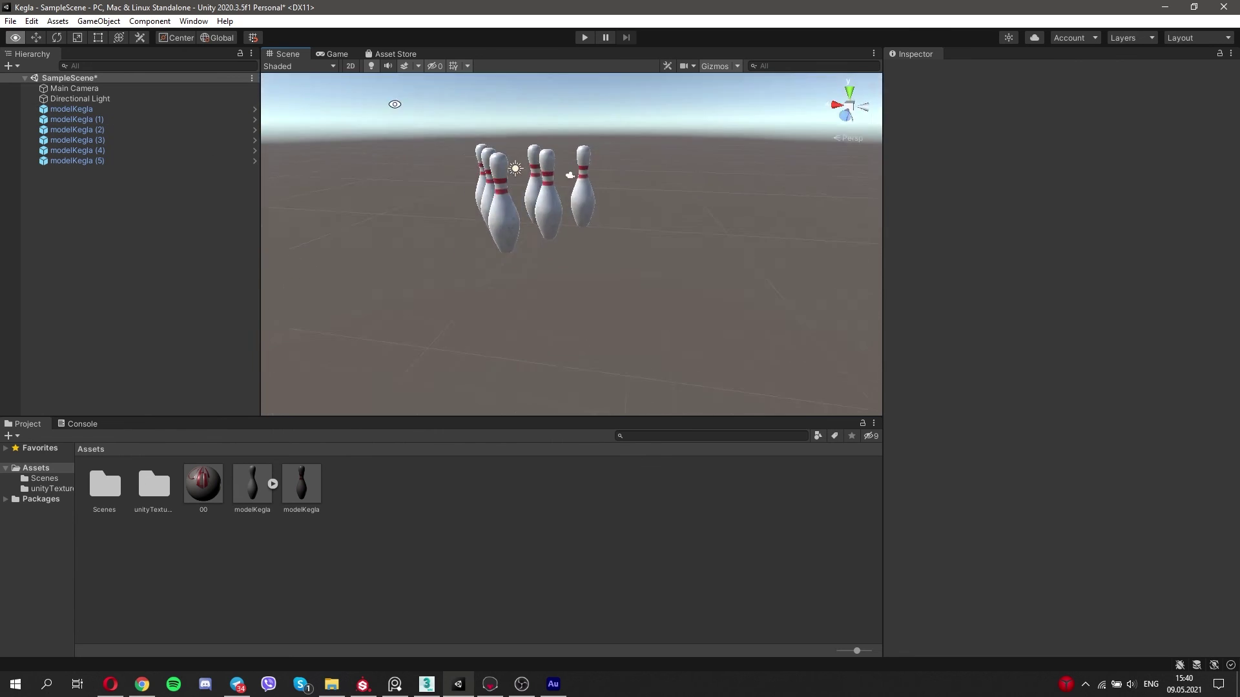